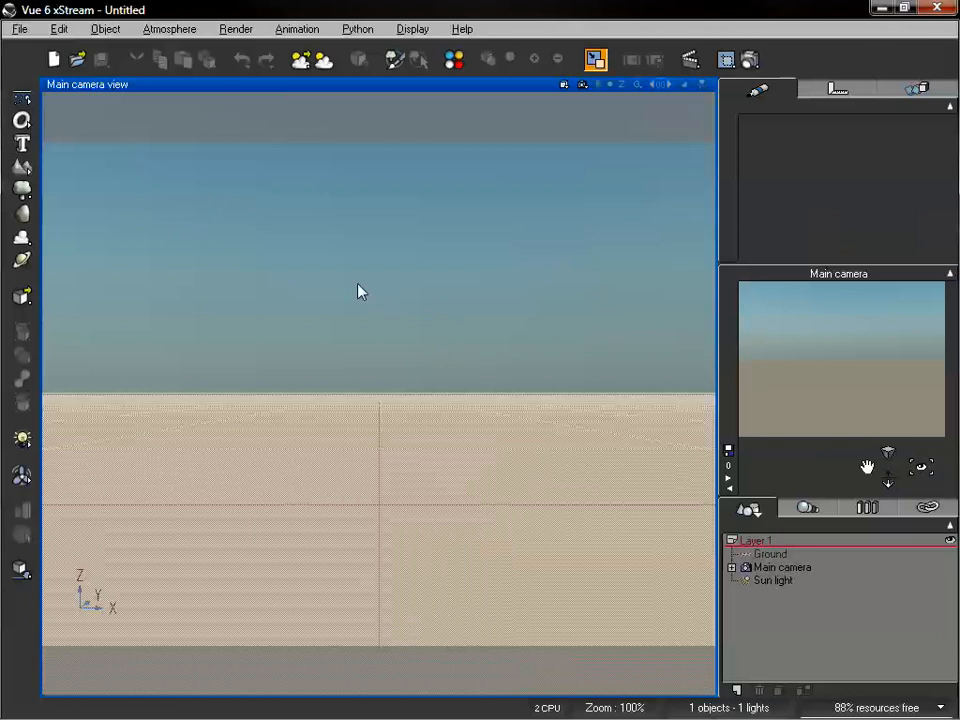
# Add a procedural terrain to the scene and open it in the Terrain Editor
pyautogui.moveTo(22, 170); pyautogui.dragTo(62, 178)
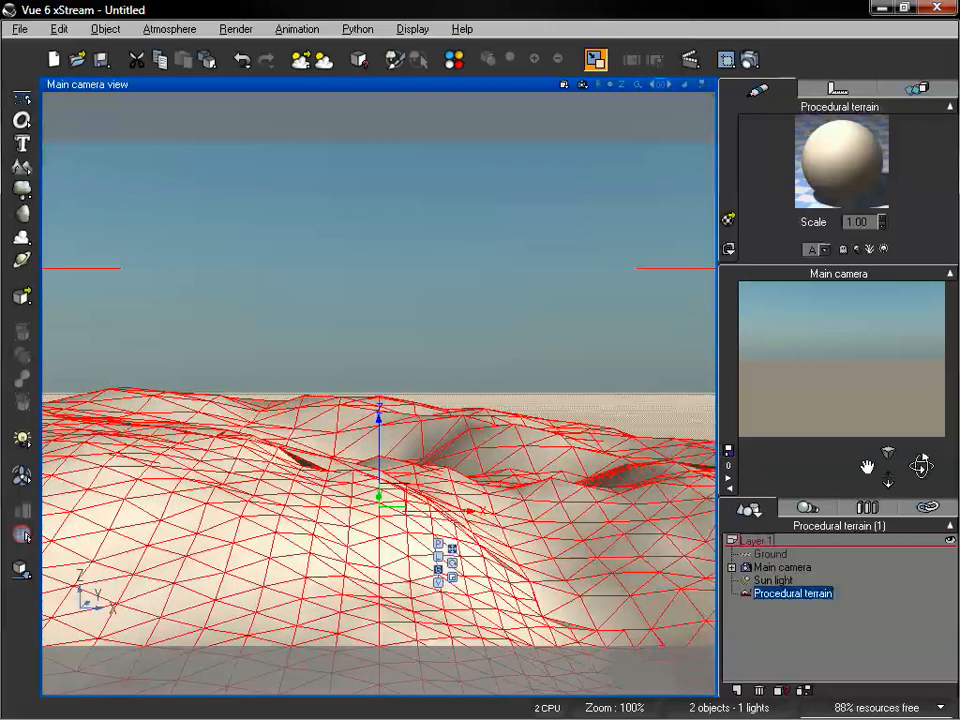
pyautogui.moveTo(921, 462)
pyautogui.mouseDown()
pyautogui.moveTo(910, 465)
pyautogui.moveTo(920, 463)
pyautogui.mouseUp()
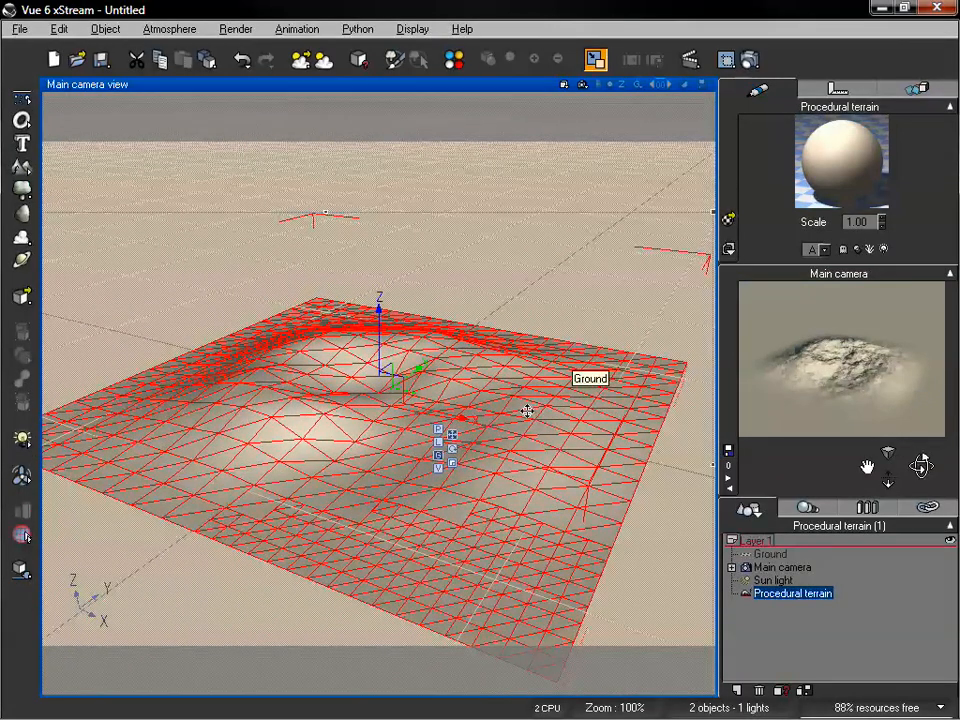
pyautogui.doubleClick(528, 414)
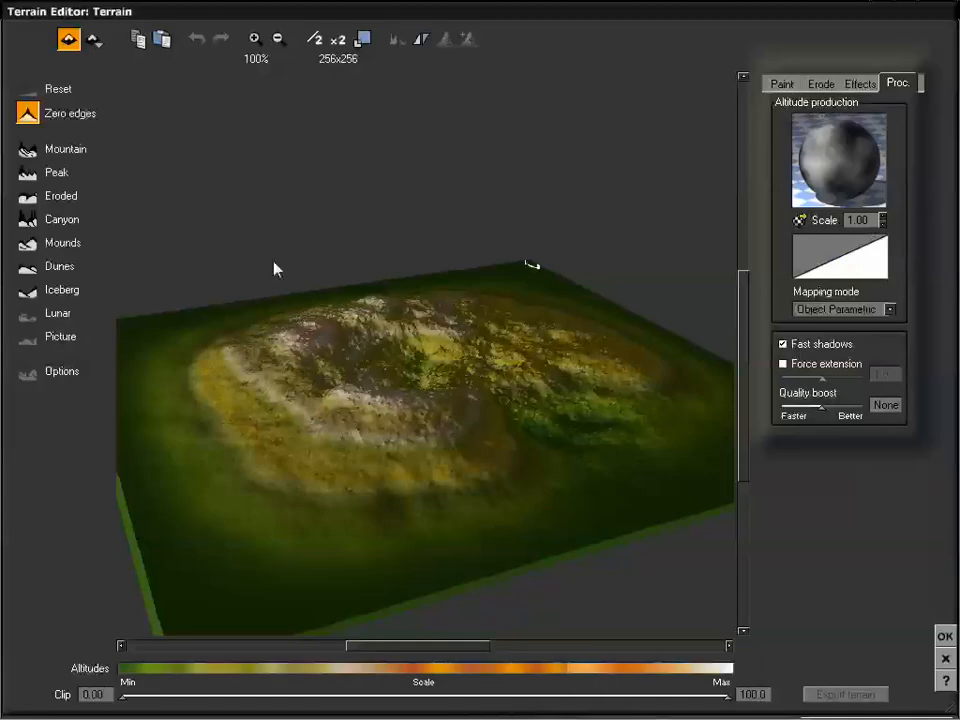
# Double the terrain's resolution to 512x512
pyautogui.moveTo(546, 396); pyautogui.dragTo(523, 372)
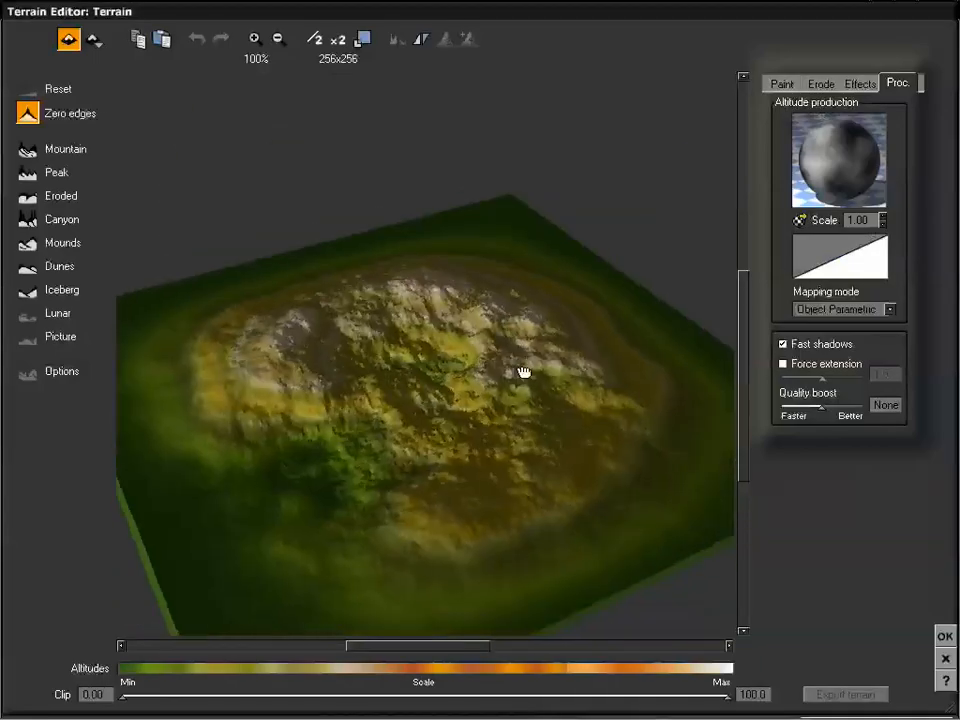
pyautogui.moveTo(523, 372)
pyautogui.mouseDown(button='right')
pyautogui.moveTo(523, 399)
pyautogui.moveTo(521, 381)
pyautogui.mouseUp(button='right')
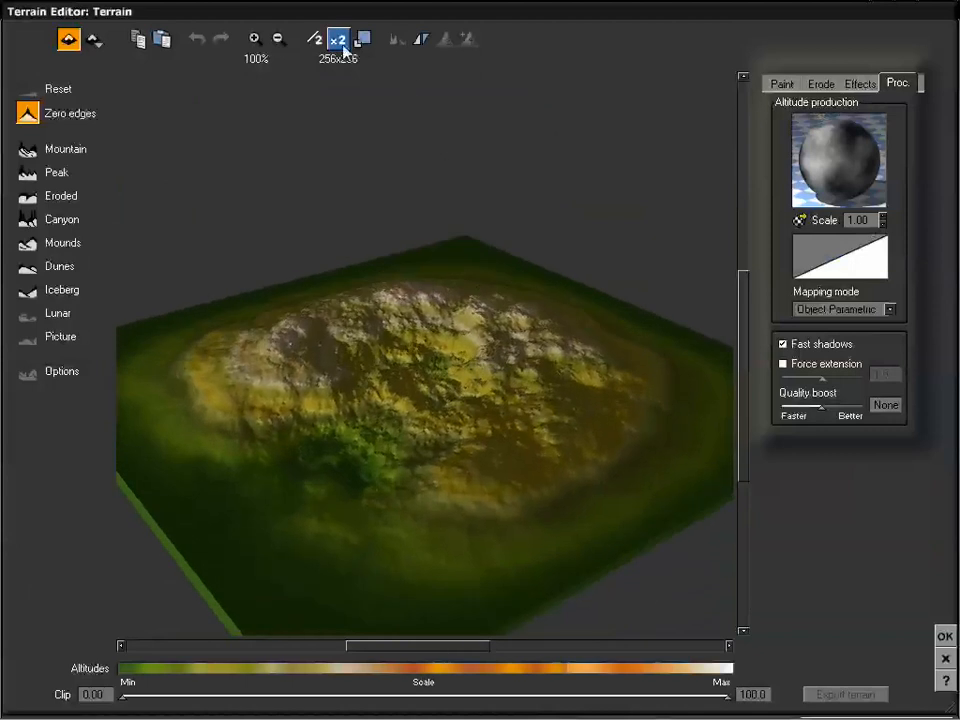
pyautogui.moveTo(458, 328)
pyautogui.mouseDown(button='right')
pyautogui.moveTo(467, 361)
pyautogui.moveTo(467, 328)
pyautogui.mouseUp(button='right')
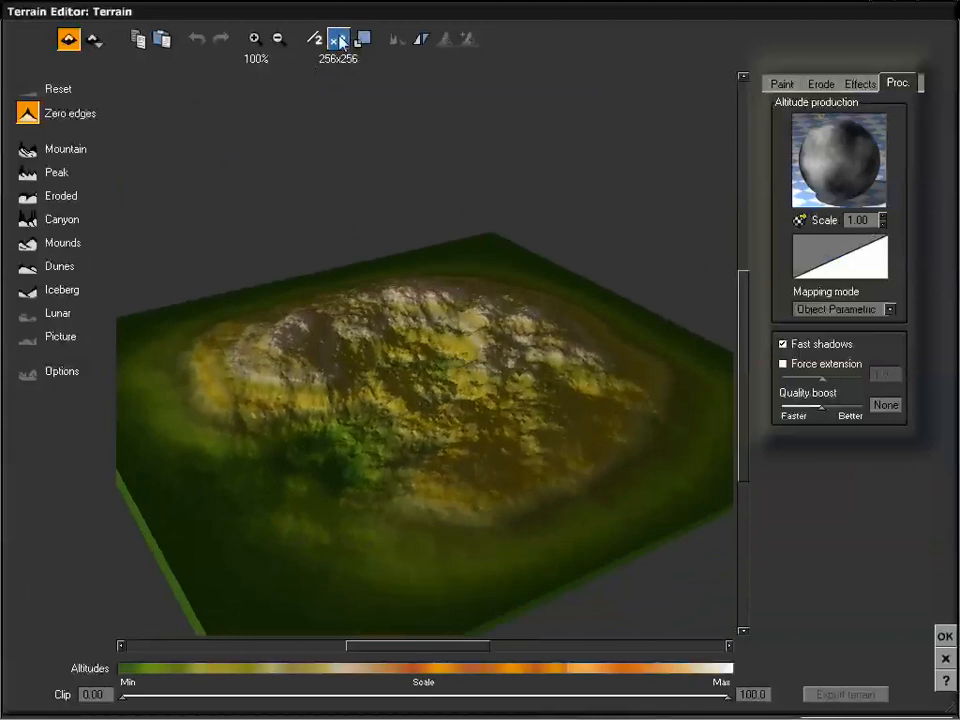
pyautogui.click(338, 39)
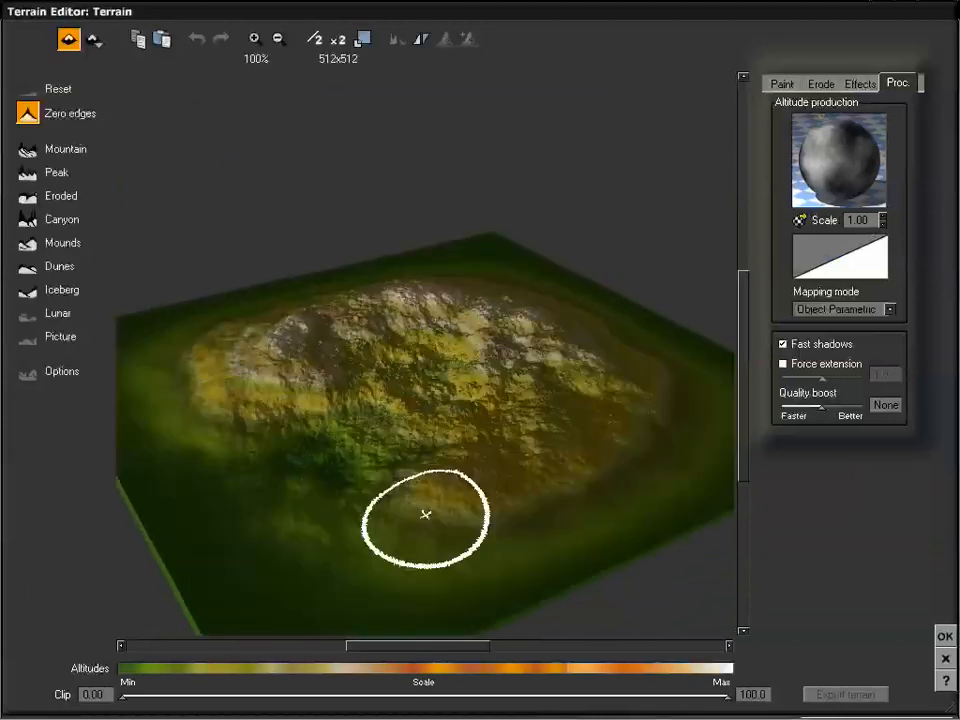
# Examine the terrain's surface detail and its borders from high and low viewing angles
pyautogui.moveTo(439, 349); pyautogui.dragTo(452, 315, button='right')
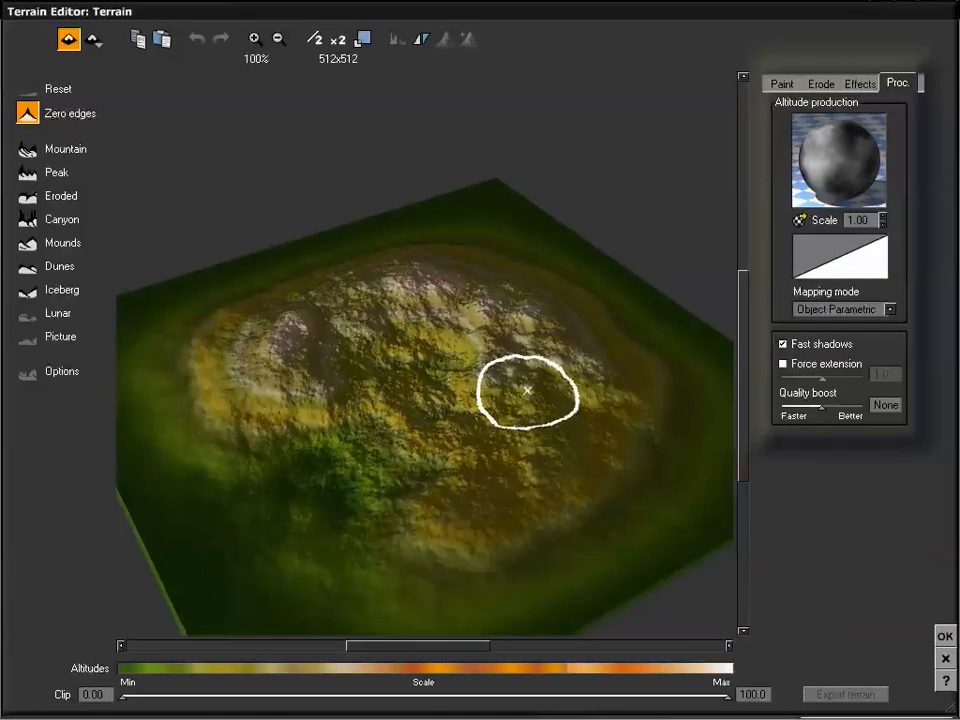
pyautogui.moveTo(527, 390); pyautogui.dragTo(561, 360, button='right')
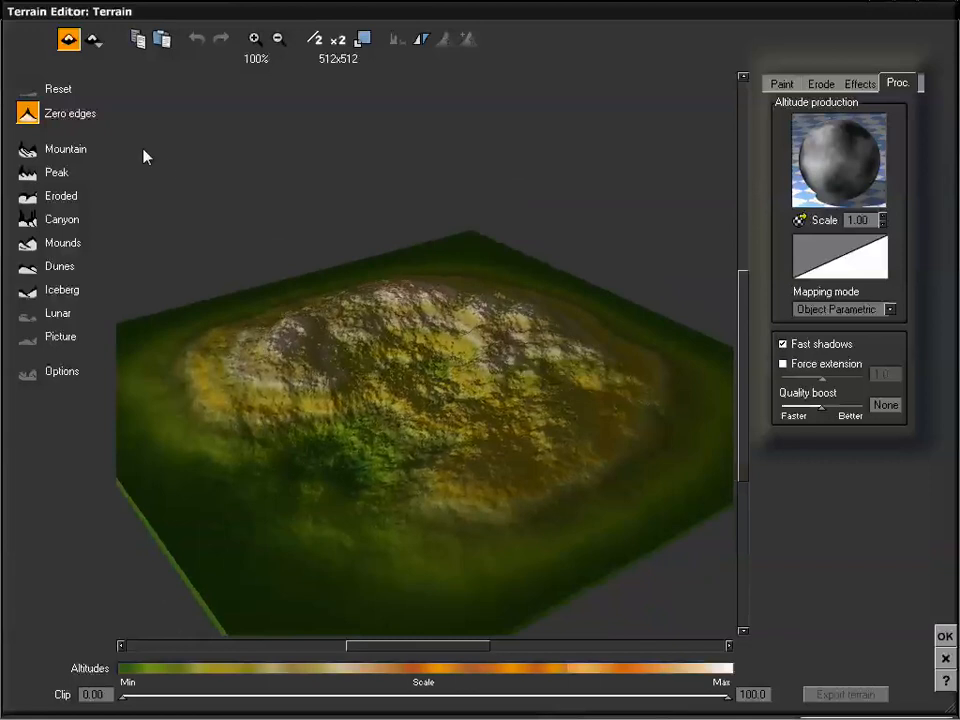
pyautogui.moveTo(414, 348); pyautogui.dragTo(416, 358, button='right')
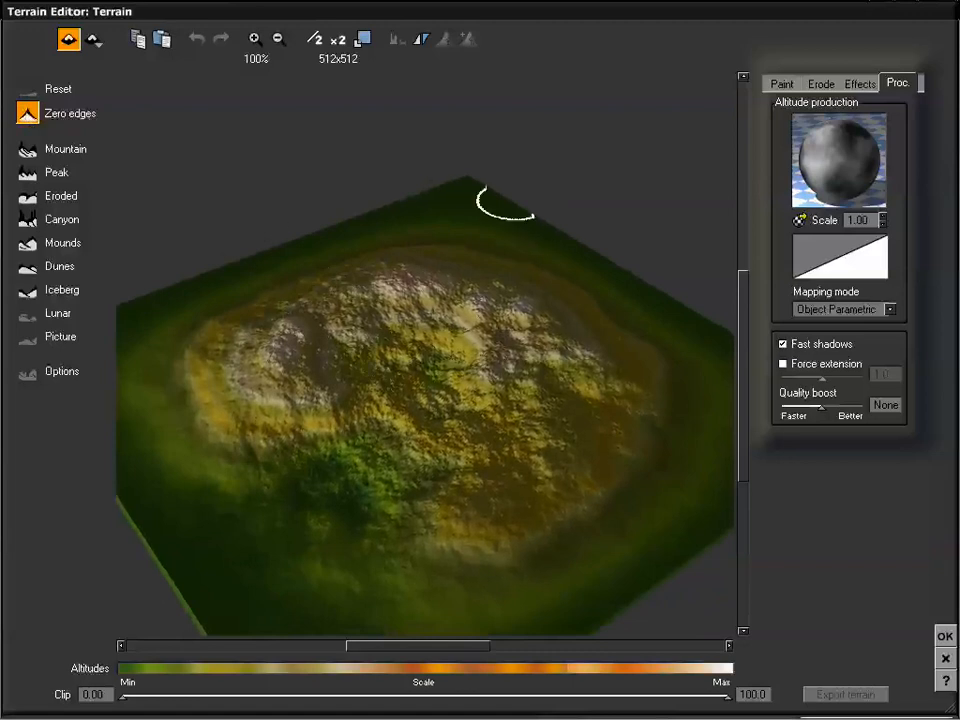
pyautogui.moveTo(400, 380); pyautogui.dragTo(399, 359, button='right')
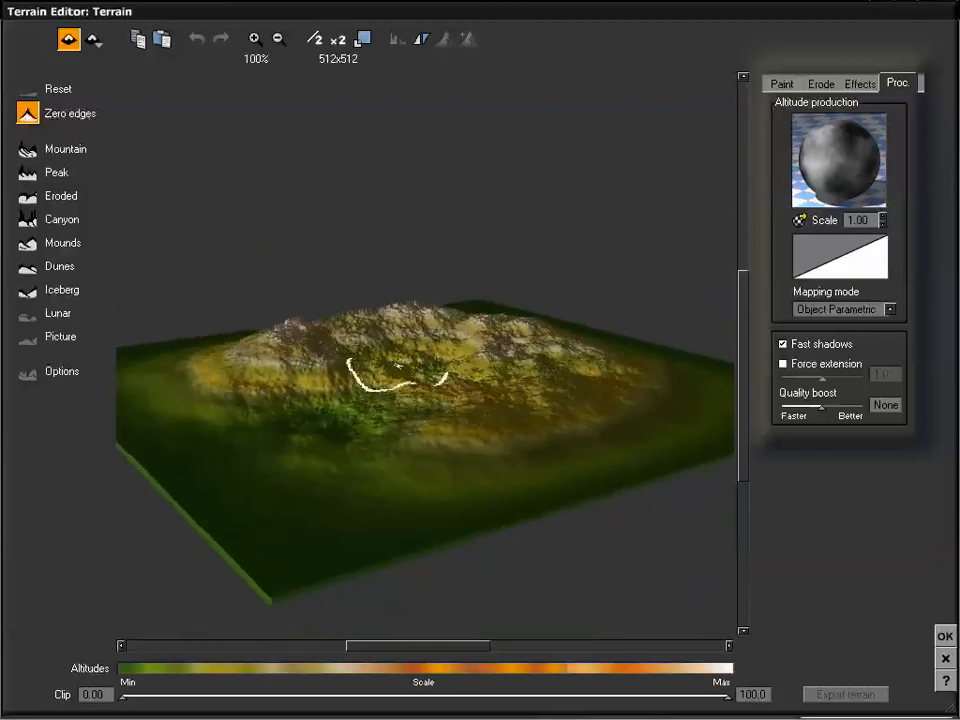
pyautogui.moveTo(507, 464)
pyautogui.mouseDown(button='right')
pyautogui.moveTo(509, 410)
pyautogui.moveTo(519, 411)
pyautogui.mouseUp(button='right')
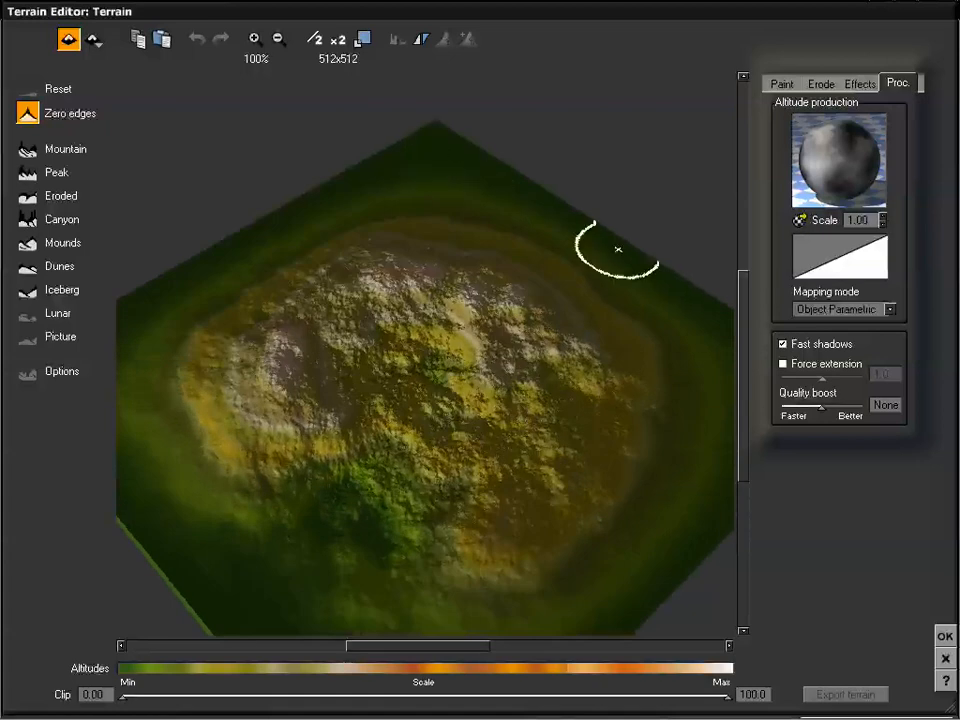
pyautogui.moveTo(671, 495); pyautogui.dragTo(667, 473, button='right')
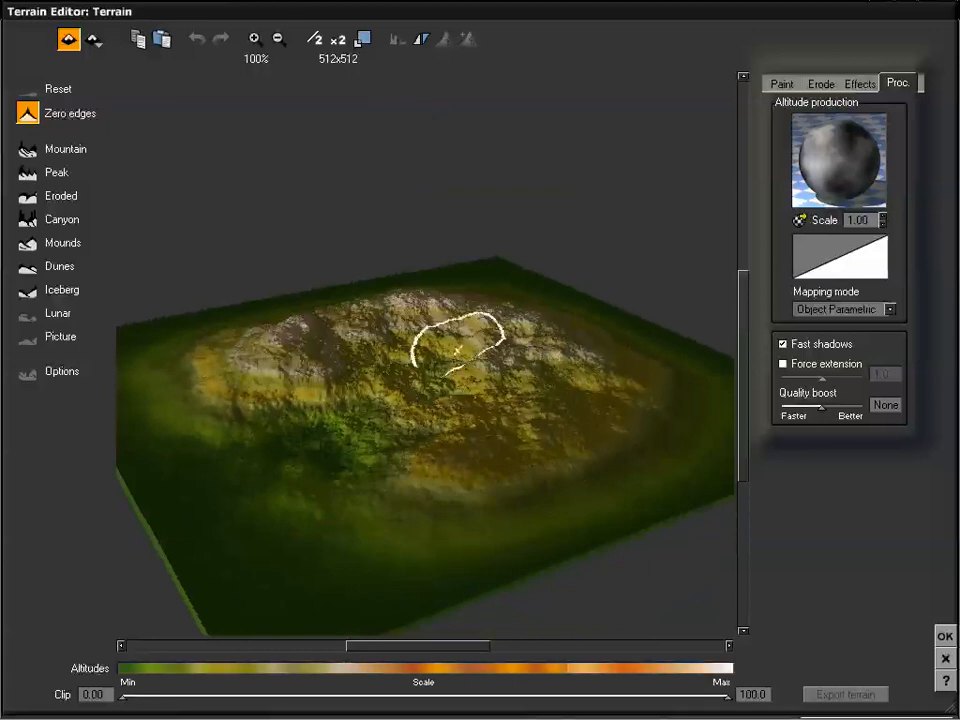
pyautogui.moveTo(457, 340); pyautogui.dragTo(461, 364, button='right')
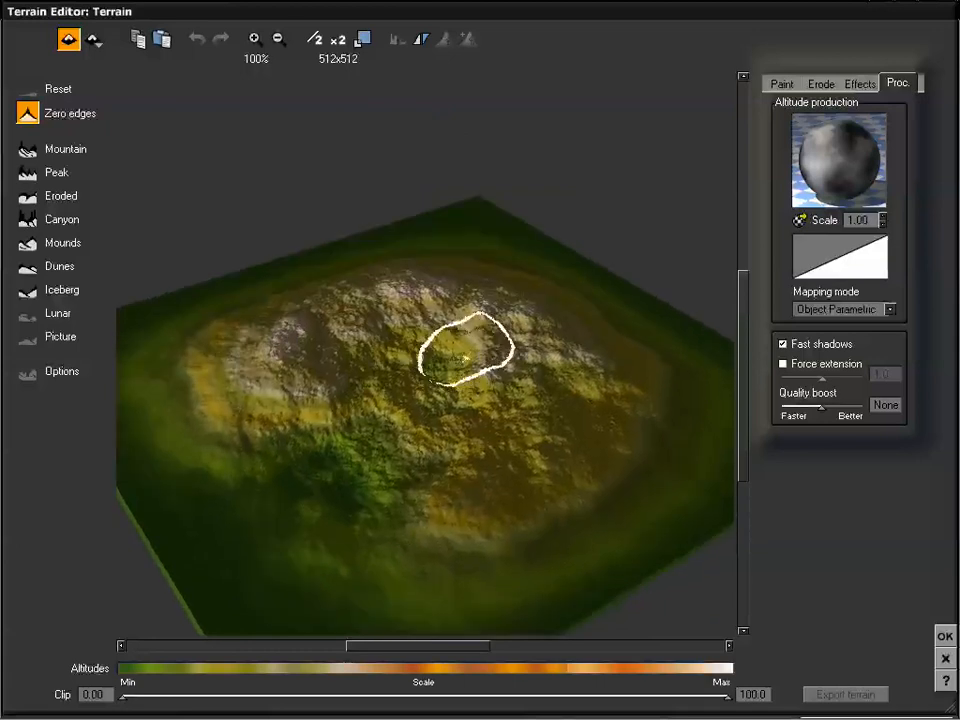
pyautogui.moveTo(465, 352)
pyautogui.mouseDown(button='right')
pyautogui.moveTo(476, 379)
pyautogui.moveTo(477, 343)
pyautogui.mouseUp(button='right')
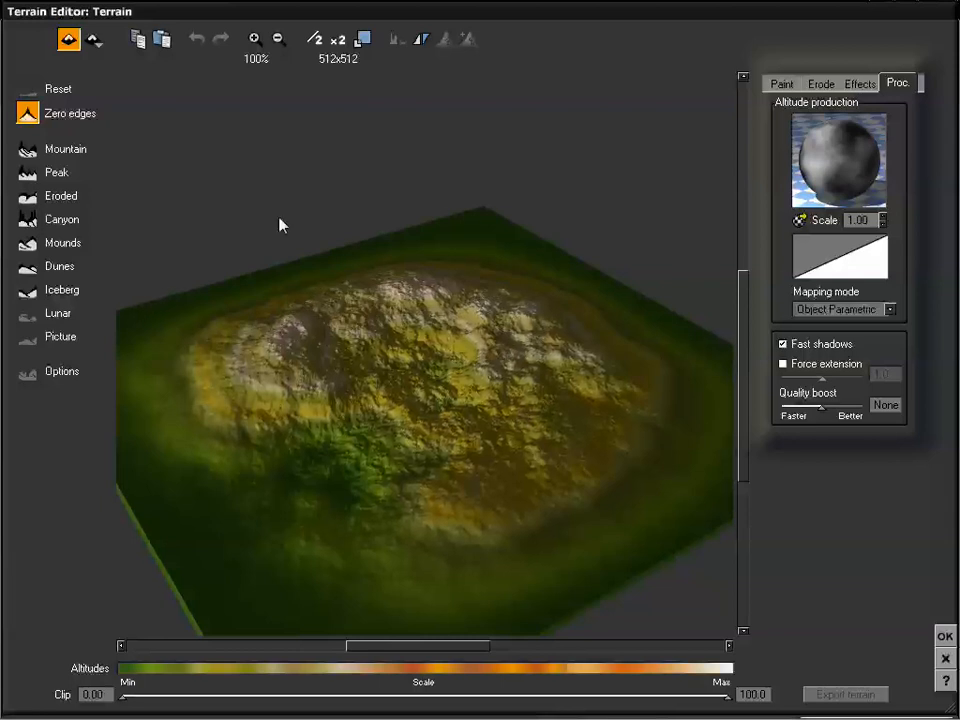
pyautogui.moveTo(529, 387)
pyautogui.mouseDown(button='right')
pyautogui.moveTo(528, 409)
pyautogui.moveTo(528, 387)
pyautogui.mouseUp(button='right')
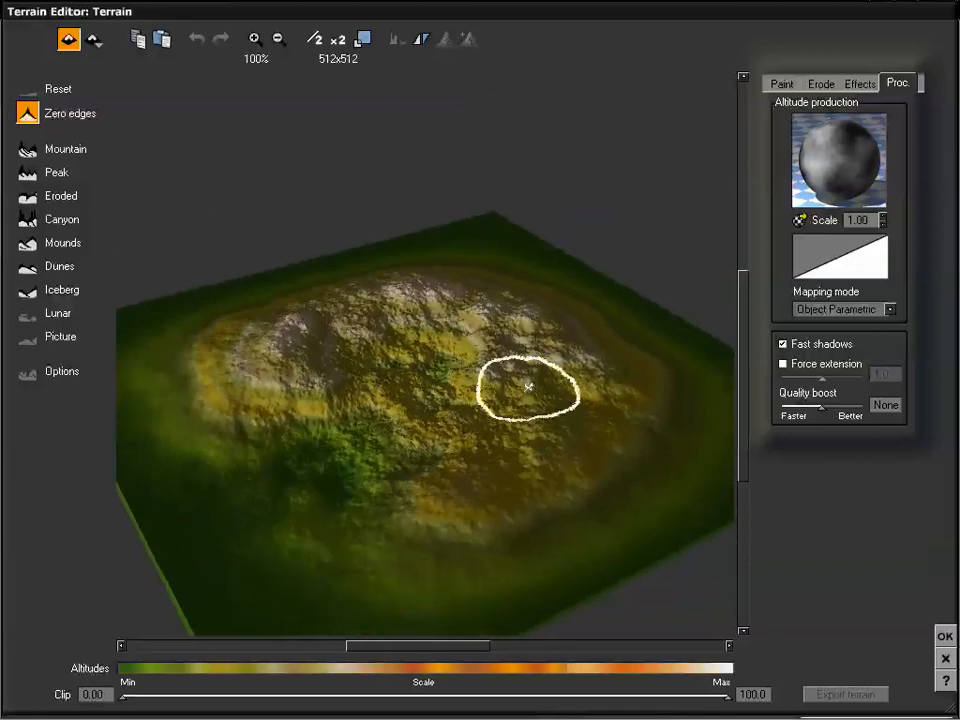
# Turn off Zero edges for the terrain and inspect its open borders from several angles
pyautogui.click(33, 117)
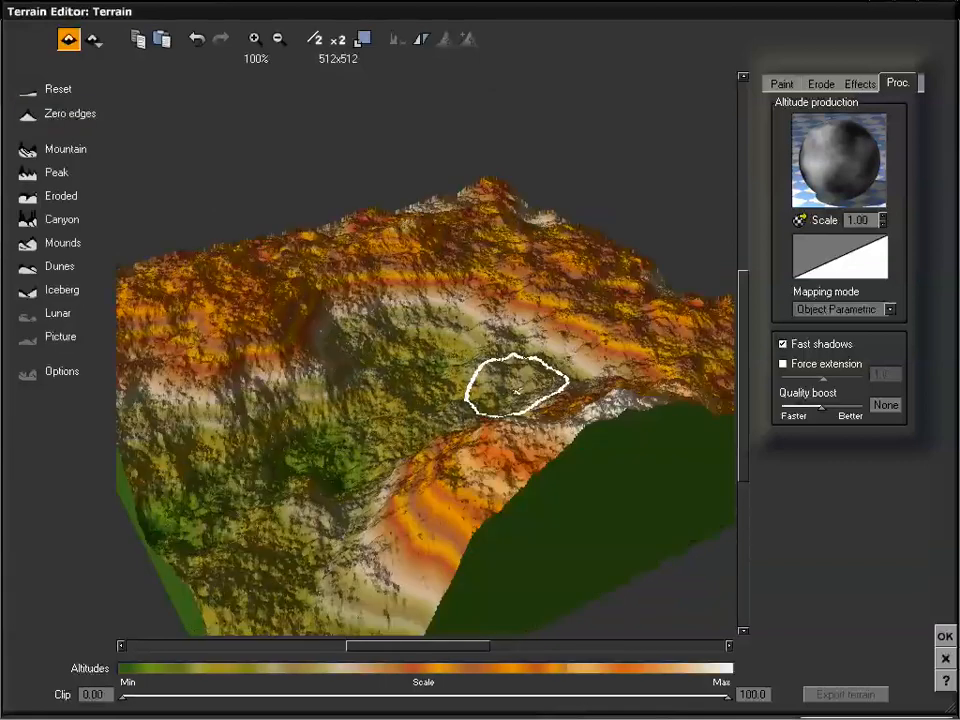
pyautogui.moveTo(465, 374)
pyautogui.mouseDown(button='right')
pyautogui.moveTo(482, 377)
pyautogui.moveTo(467, 368)
pyautogui.mouseUp(button='right')
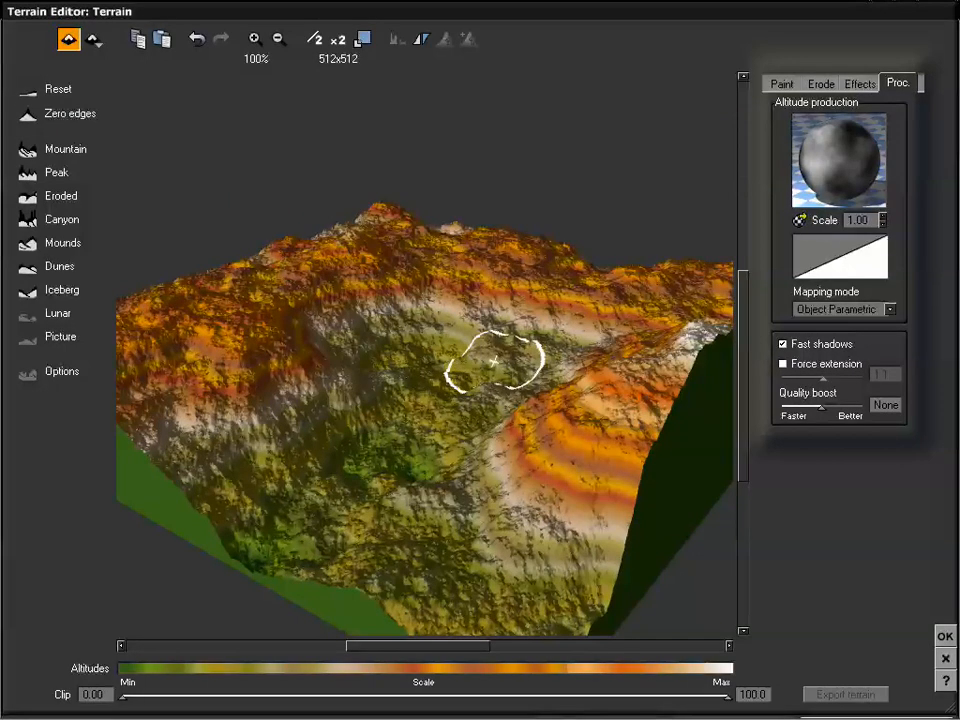
pyautogui.moveTo(494, 360)
pyautogui.mouseDown(button='right')
pyautogui.moveTo(493, 231)
pyautogui.moveTo(493, 279)
pyautogui.moveTo(493, 259)
pyautogui.moveTo(532, 219)
pyautogui.mouseUp(button='right')
pyautogui.moveTo(402, 333)
pyautogui.mouseDown(button='right')
pyautogui.moveTo(416, 317)
pyautogui.moveTo(368, 329)
pyautogui.mouseUp(button='right')
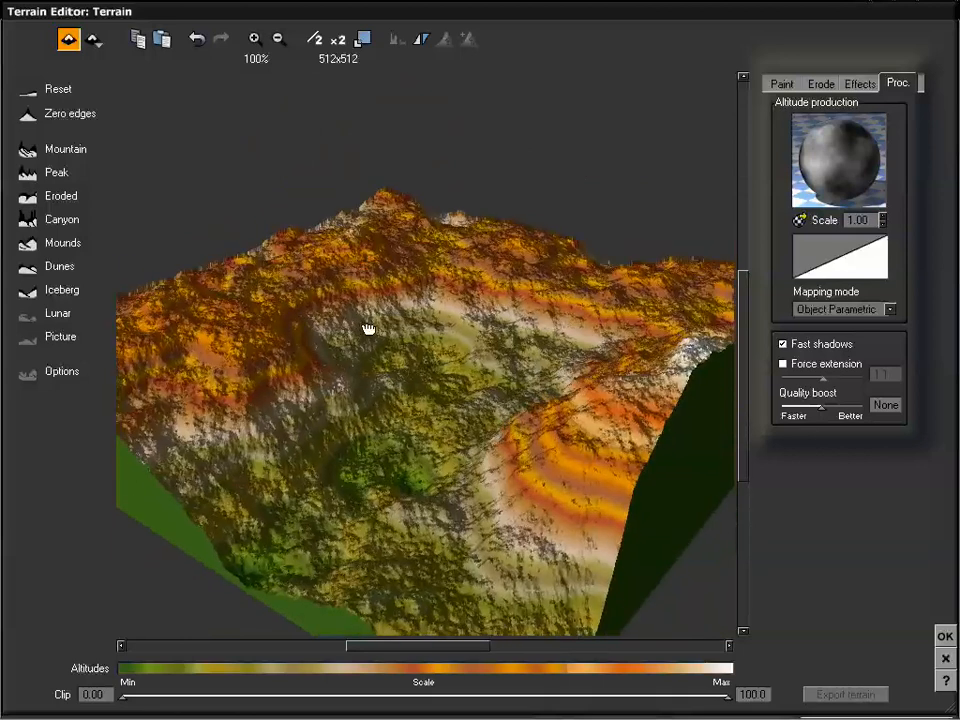
pyautogui.moveTo(412, 293)
pyautogui.mouseDown(button='right')
pyautogui.moveTo(418, 317)
pyautogui.moveTo(417, 307)
pyautogui.mouseUp(button='right')
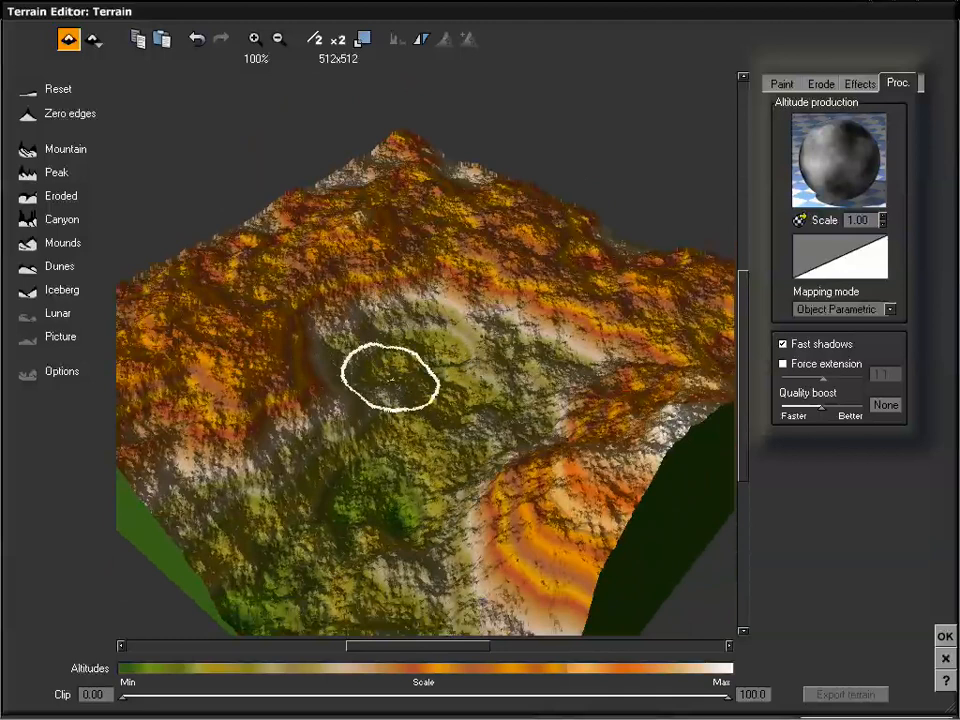
pyautogui.moveTo(467, 375); pyautogui.dragTo(478, 381, button='right')
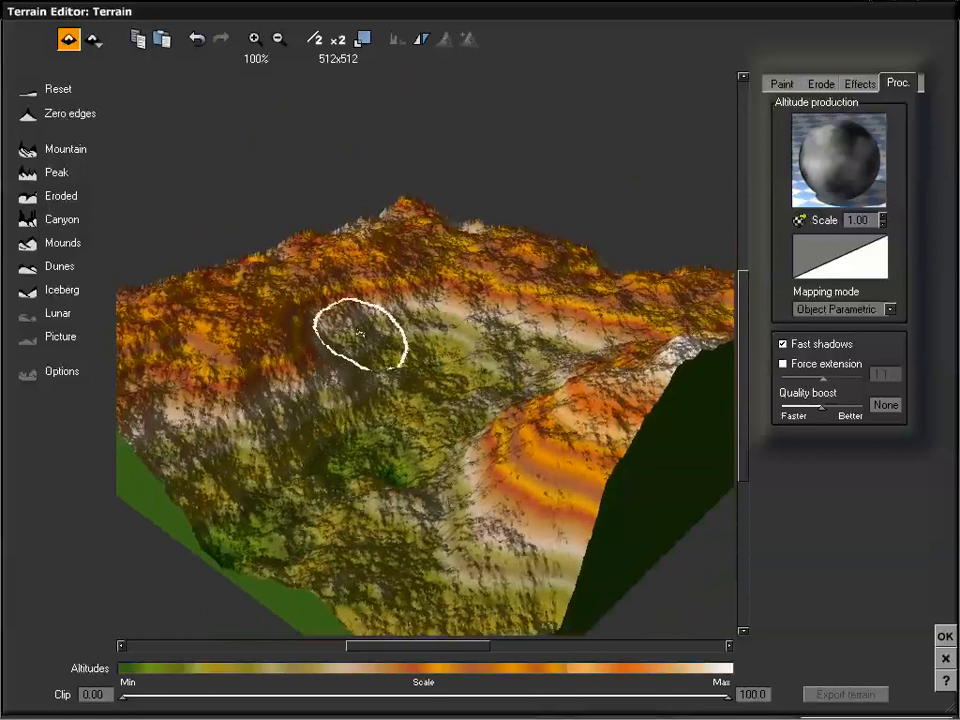
pyautogui.moveTo(395, 327)
pyautogui.mouseDown(button='right')
pyautogui.moveTo(404, 379)
pyautogui.moveTo(390, 345)
pyautogui.mouseUp(button='right')
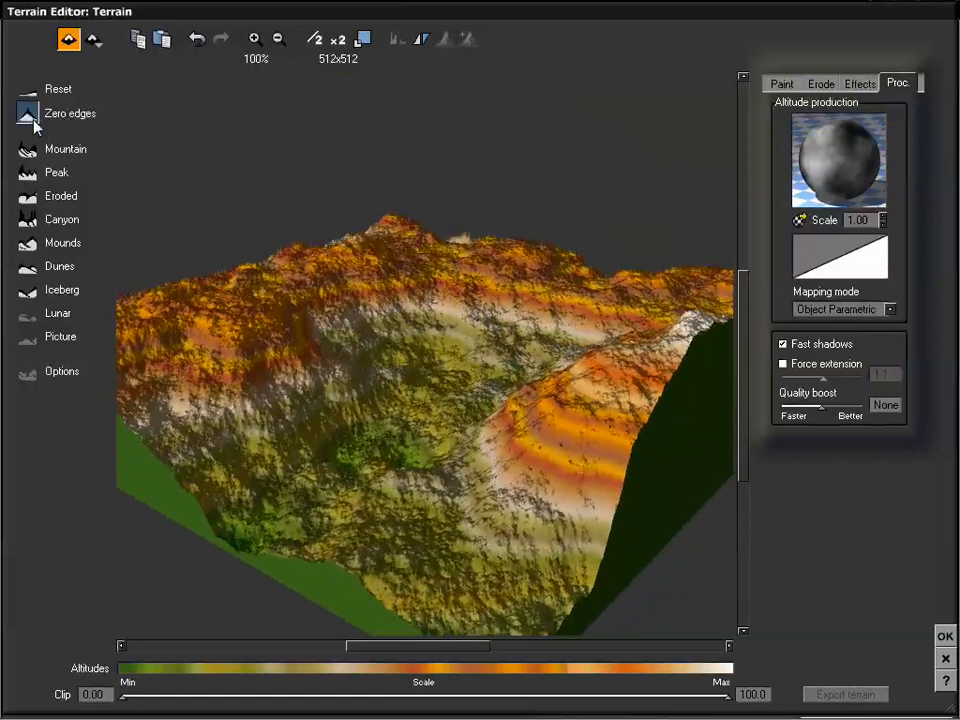
# Turn Zero edges back on to compare the terrain's borders, and disable it again
pyautogui.click(33, 118)
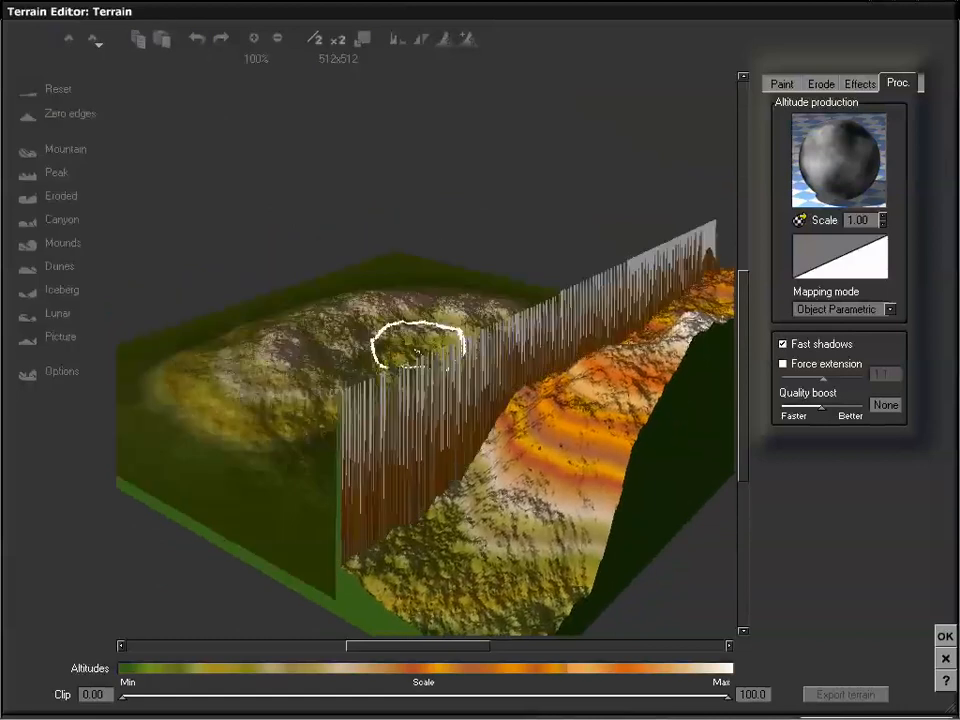
pyautogui.moveTo(482, 369); pyautogui.dragTo(464, 386, button='right')
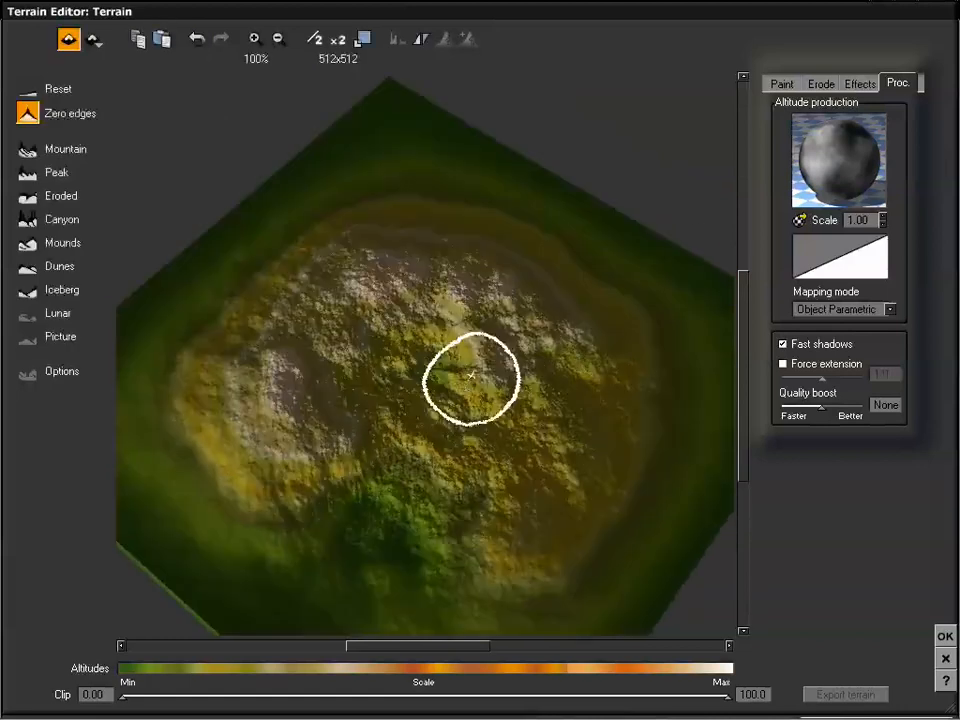
pyautogui.moveTo(448, 434); pyautogui.dragTo(480, 396, button='right')
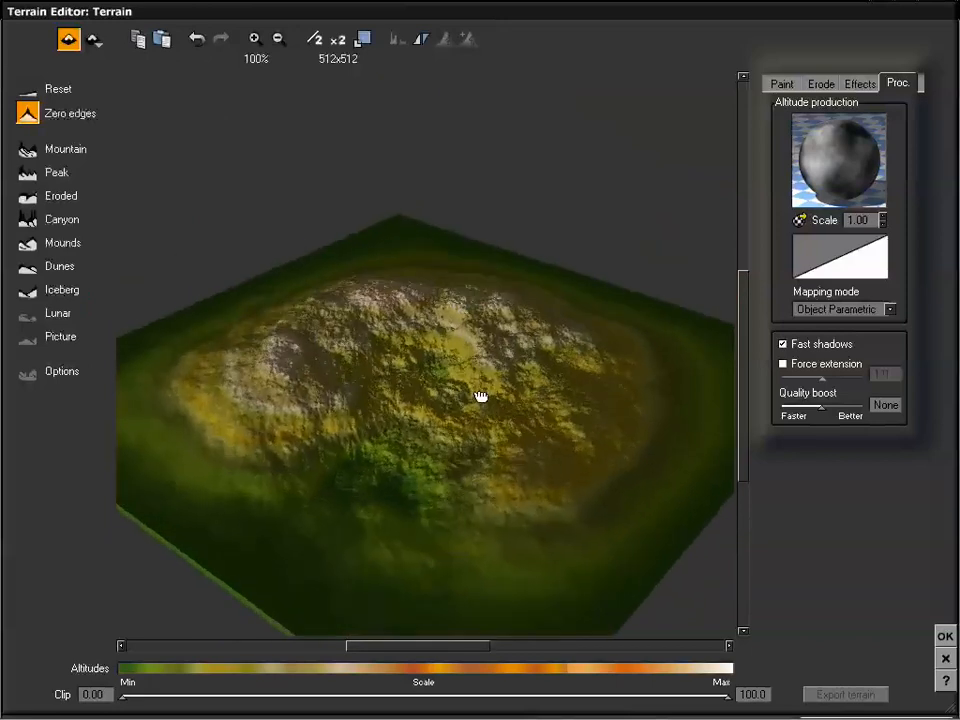
pyautogui.click(27, 114)
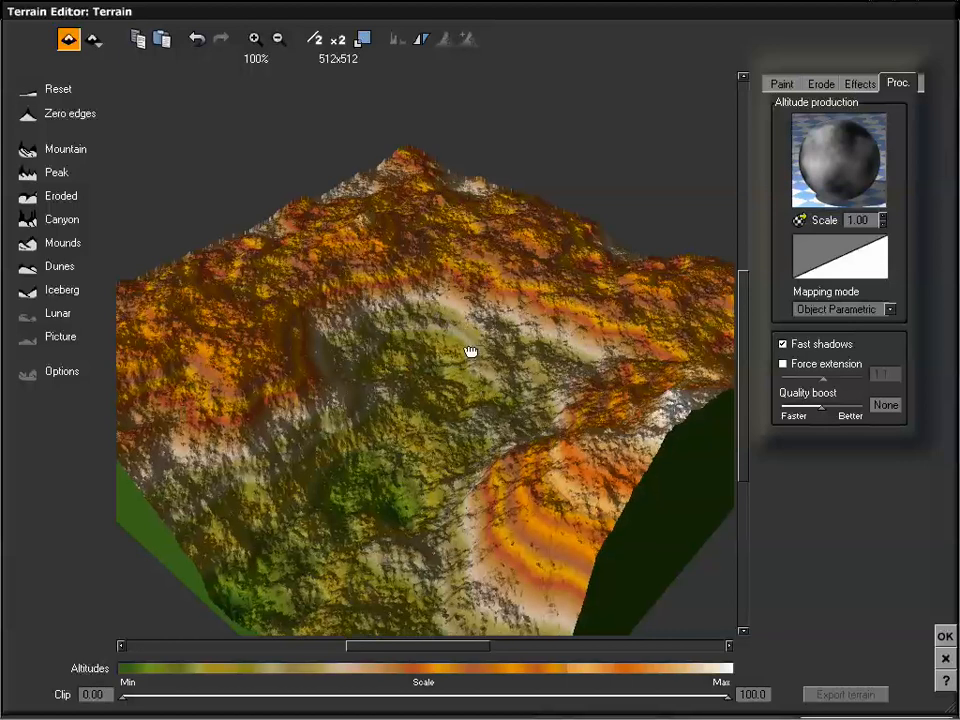
pyautogui.moveTo(470, 351); pyautogui.dragTo(470, 325, button='right')
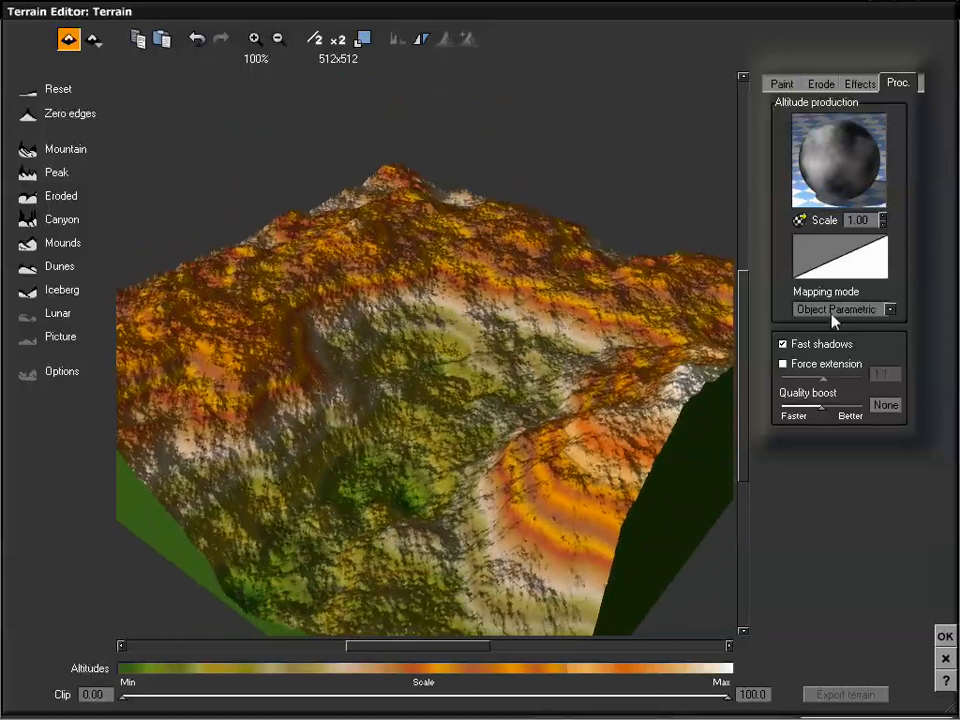
# Review the Simple Fractal node's settings in the terrain's altitude production function and close the Function Editor
pyautogui.rightClick(836, 161)
pyautogui.click(853, 171)
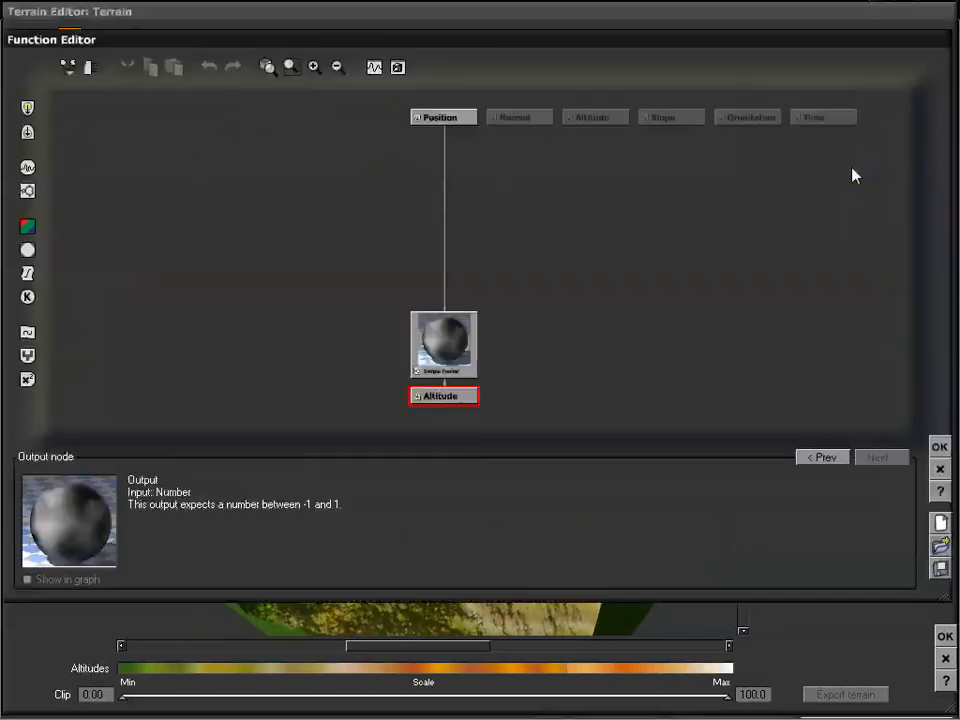
pyautogui.click(443, 346)
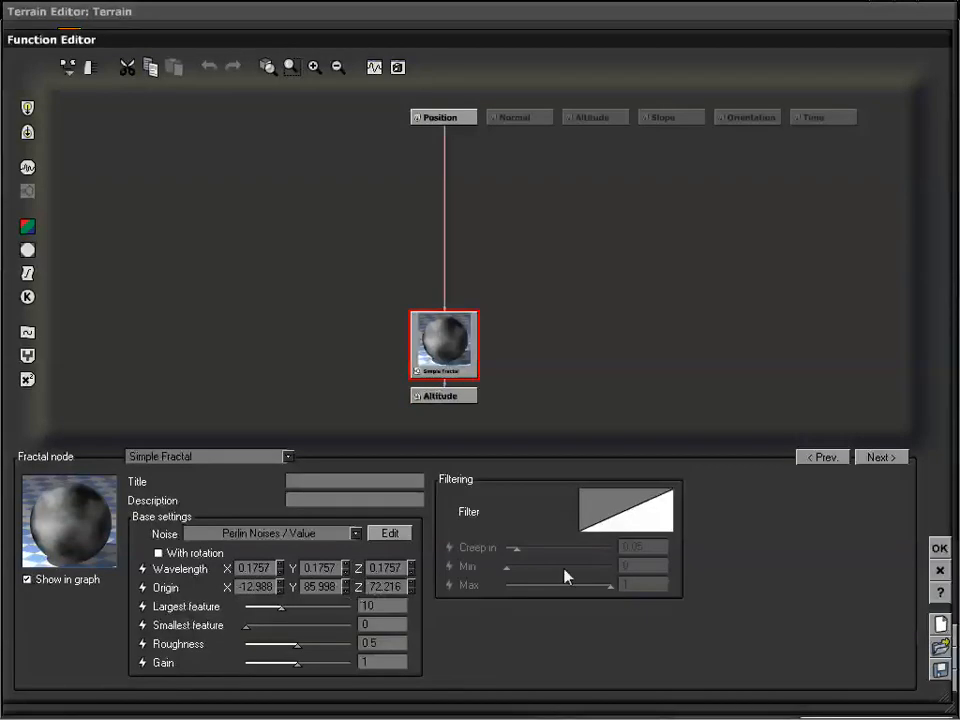
pyautogui.click(939, 549)
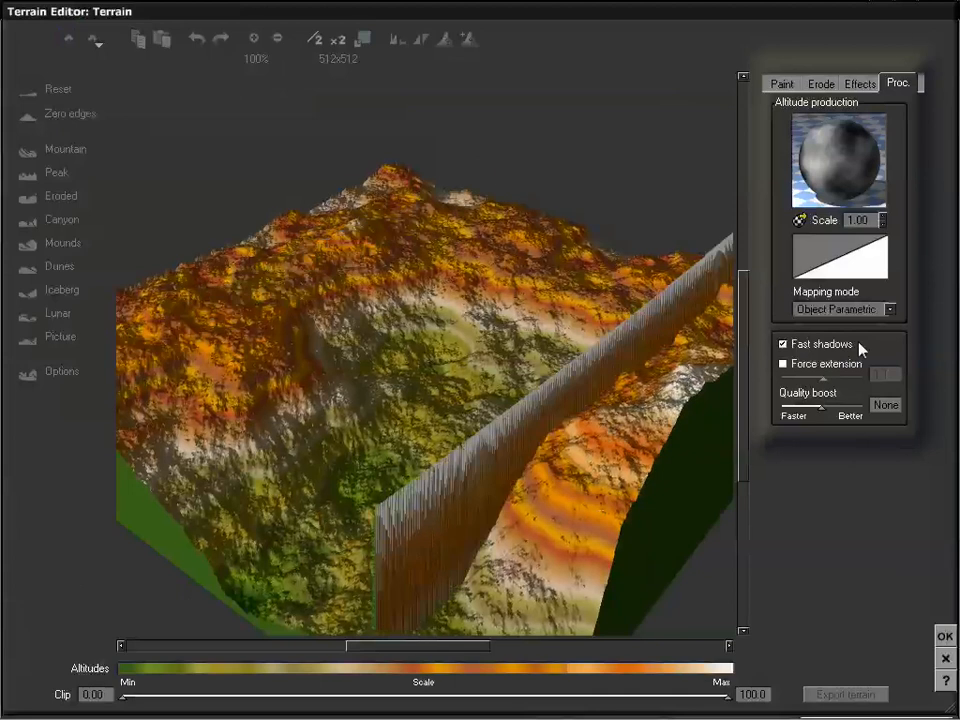
# Set the terrain's mapping mode to World Parametric without adding geometry-preserving nodes, and apply the edits to the scene
pyautogui.click(826, 313)
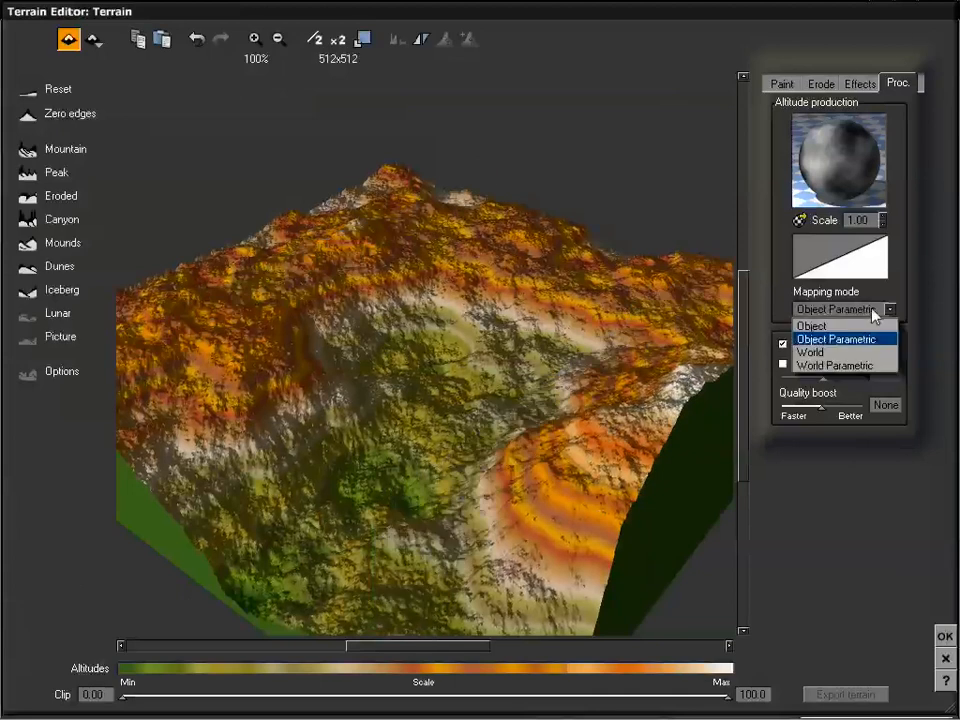
pyautogui.click(856, 365)
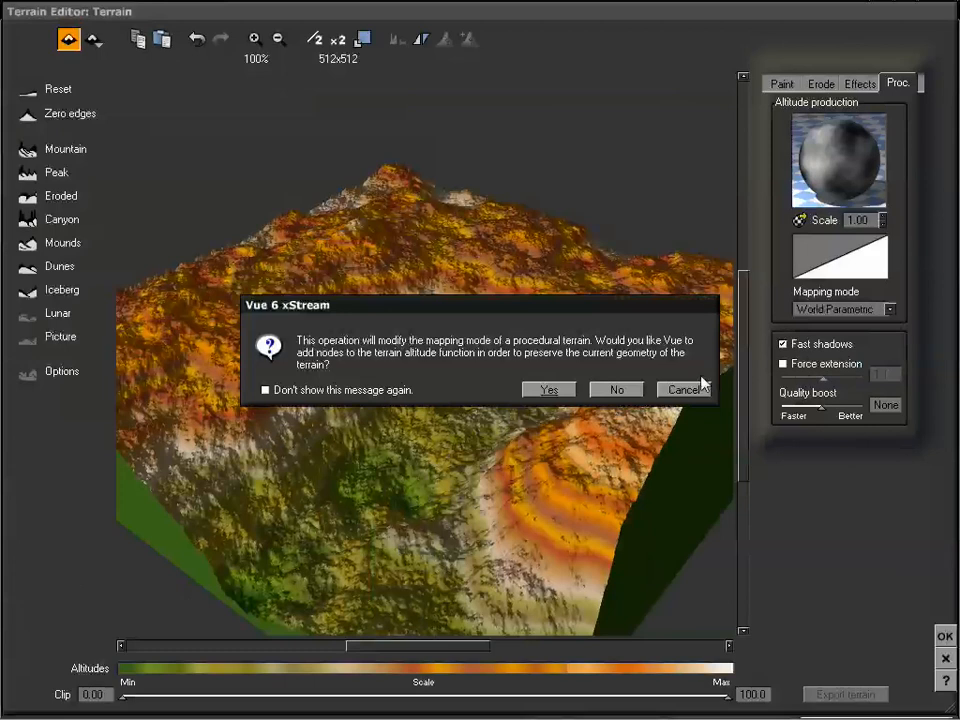
pyautogui.click(614, 388)
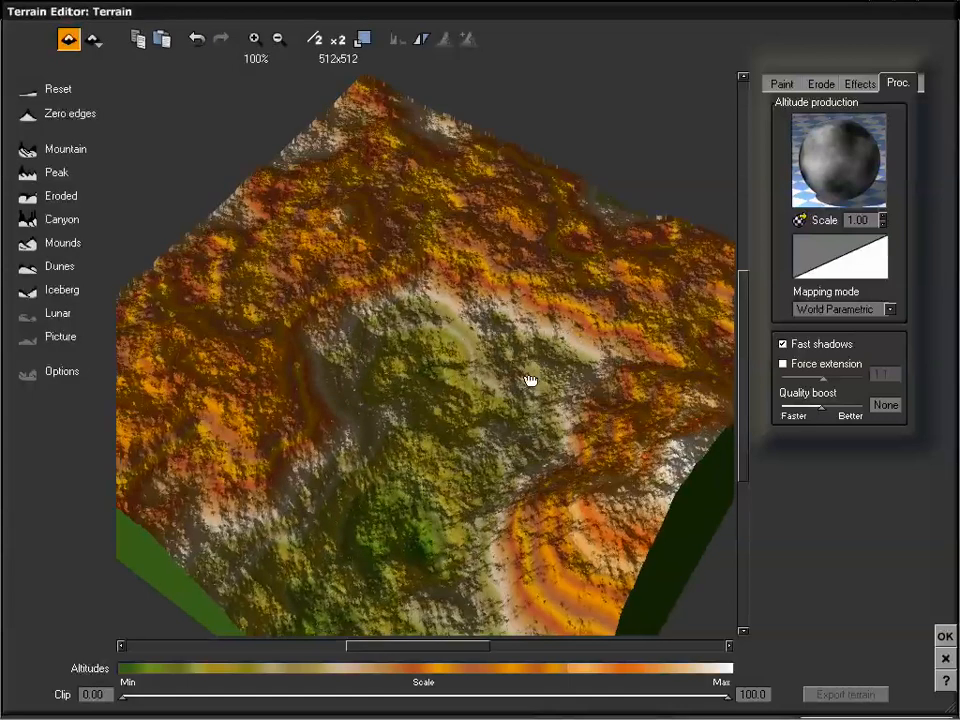
pyautogui.moveTo(530, 380)
pyautogui.mouseDown()
pyautogui.moveTo(527, 348)
pyautogui.moveTo(570, 341)
pyautogui.mouseUp()
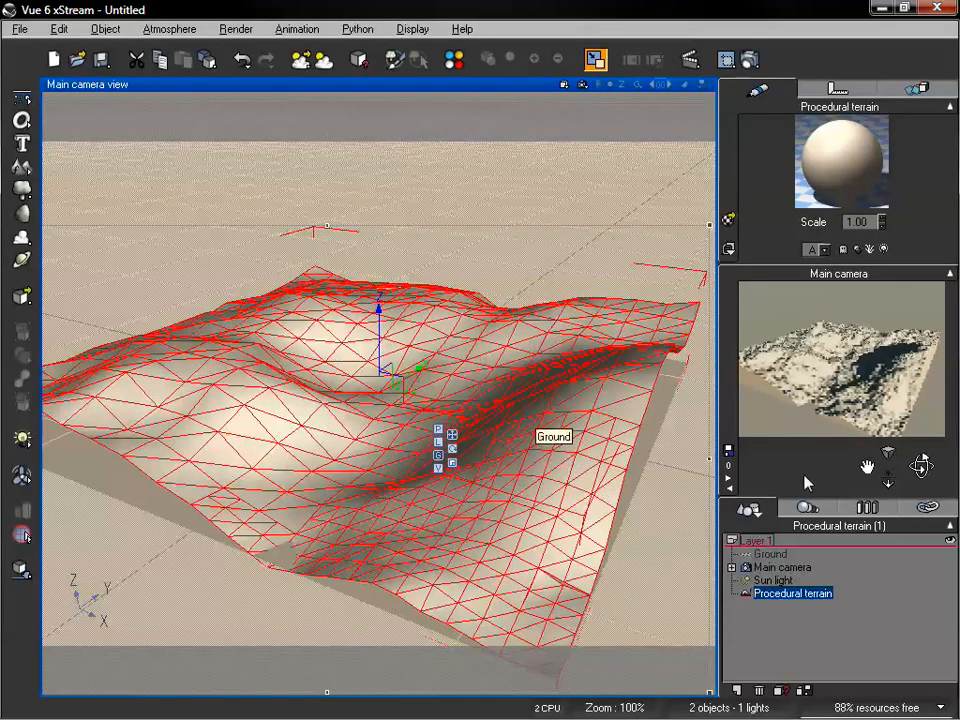
pyautogui.moveTo(270, 332); pyautogui.dragTo(352, 328, button='right')
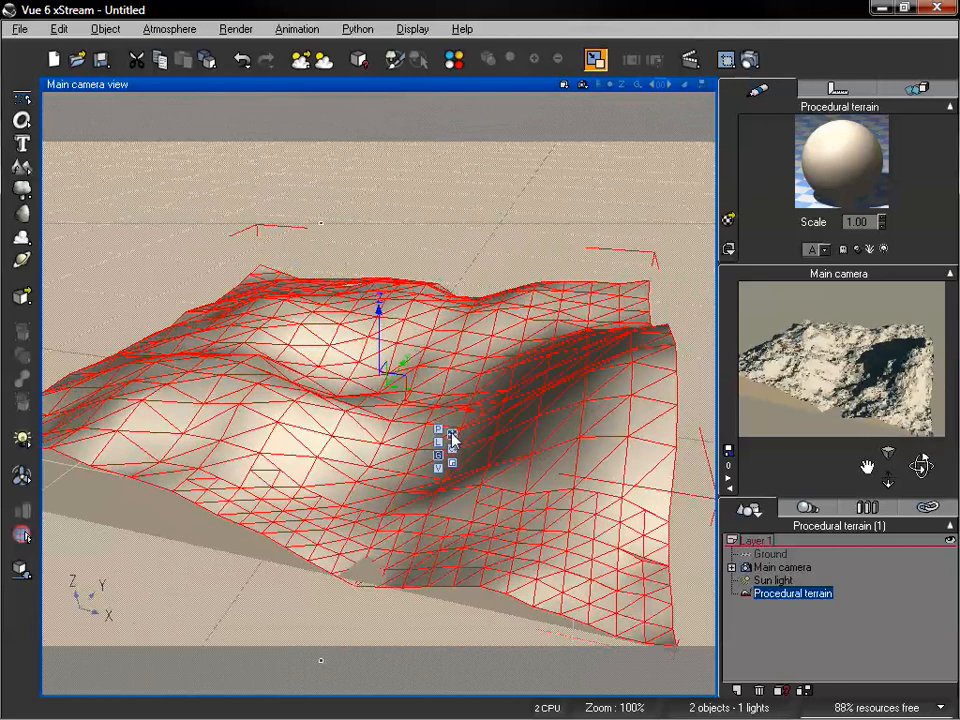
# Switch the terrain's gizmo to rotation and back to positioning, and adjust the gizmo's handle size
pyautogui.click(452, 448)
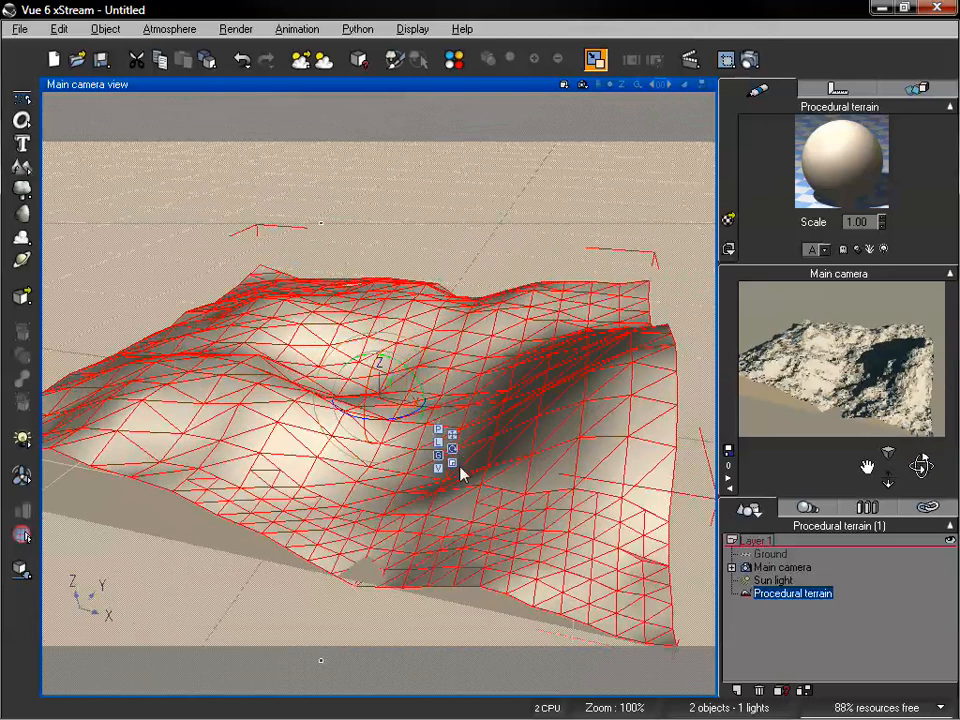
pyautogui.click(452, 436)
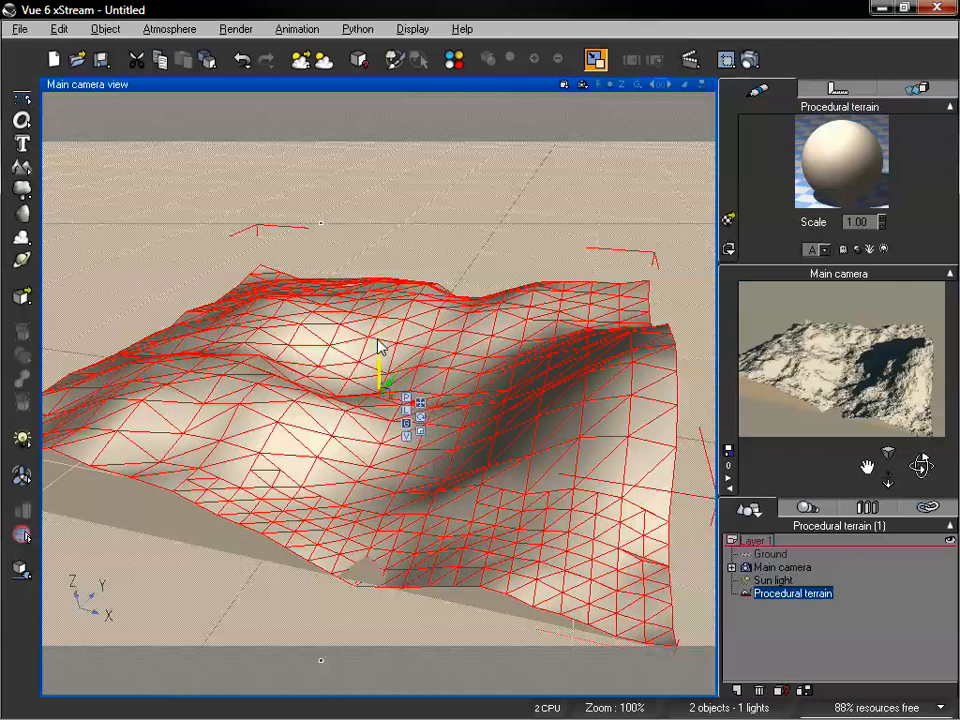
pyautogui.press('+')
pyautogui.press('+')
pyautogui.press('+')
pyautogui.press('+')
pyautogui.press('+')
pyautogui.press('+')
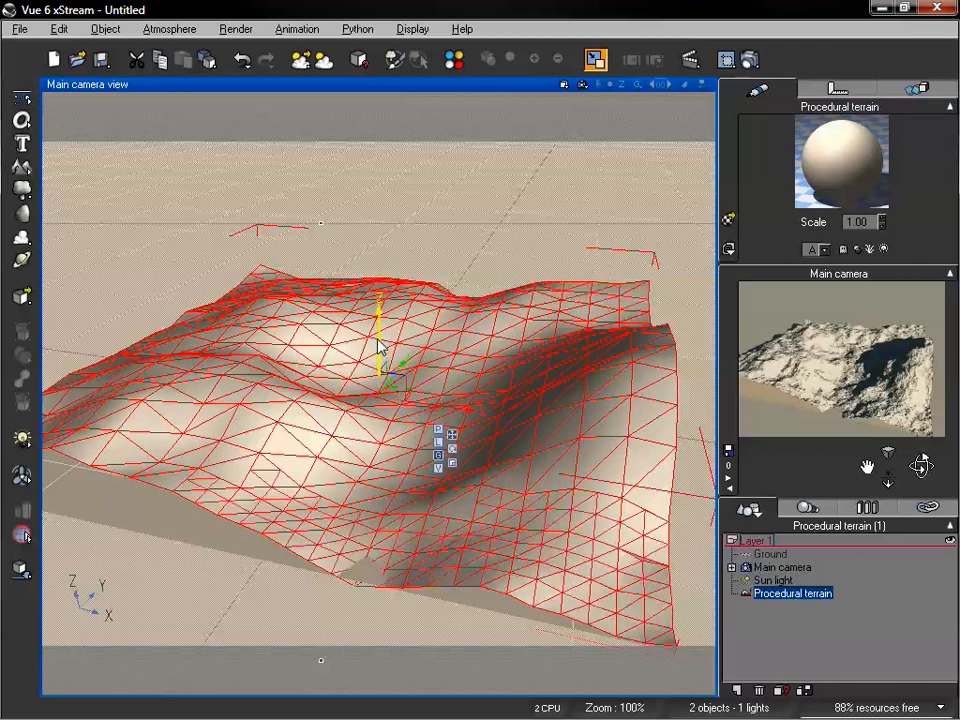
pyautogui.press('+')
pyautogui.press('+')
pyautogui.press('-')
pyautogui.press('-')
pyautogui.press('-')
pyautogui.press('-')
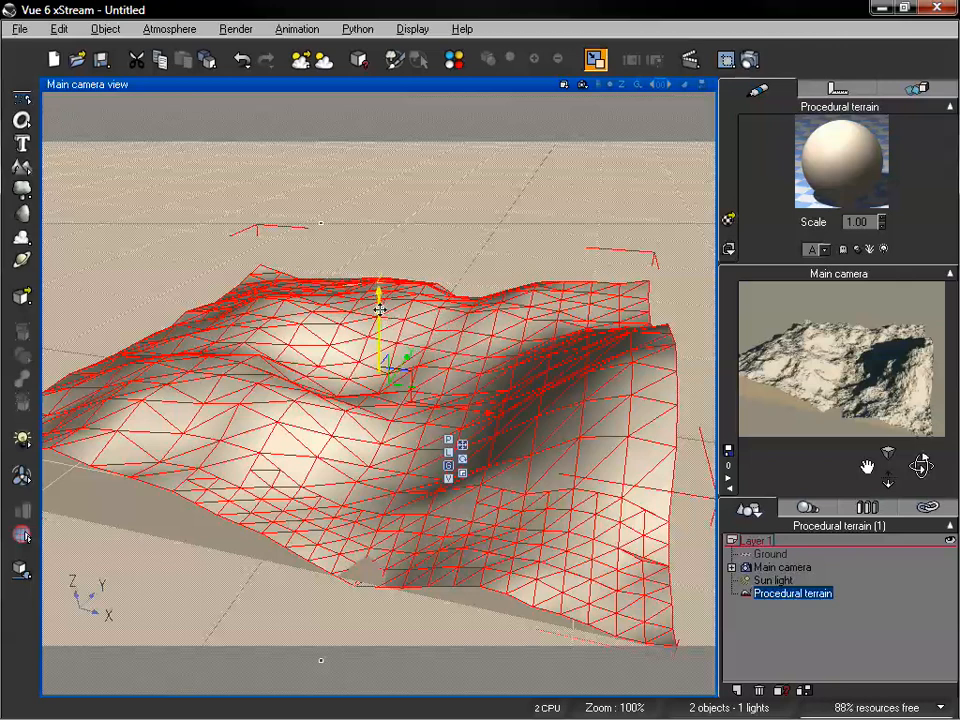
# Raise the procedural terrain slightly along the Z axis
pyautogui.moveTo(380, 312); pyautogui.dragTo(380, 295)
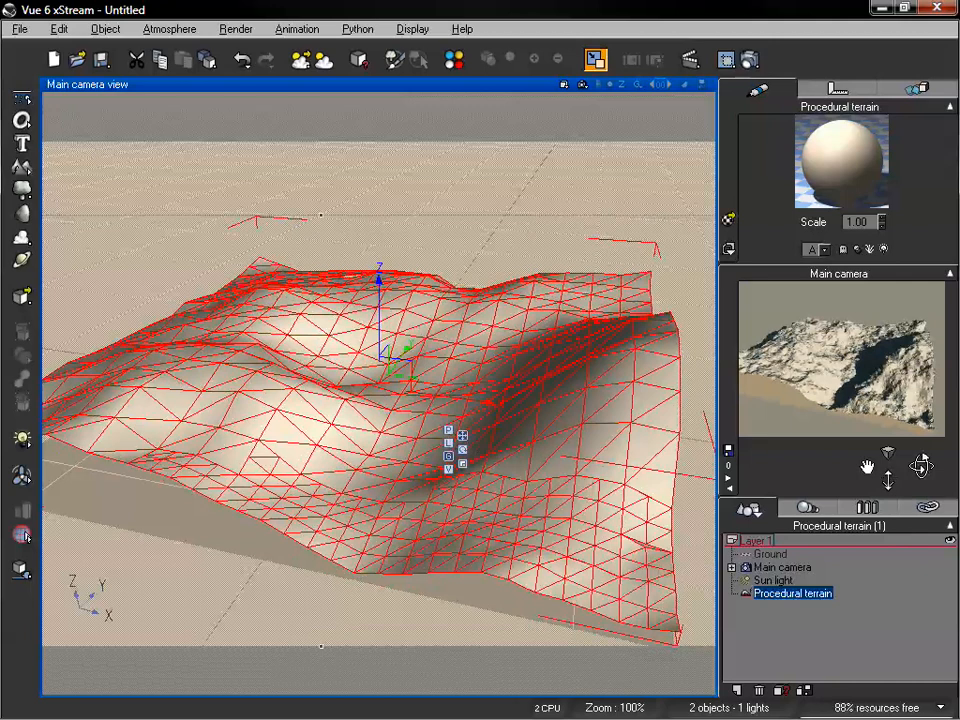
pyautogui.moveTo(888, 480); pyautogui.dragTo(888, 534)
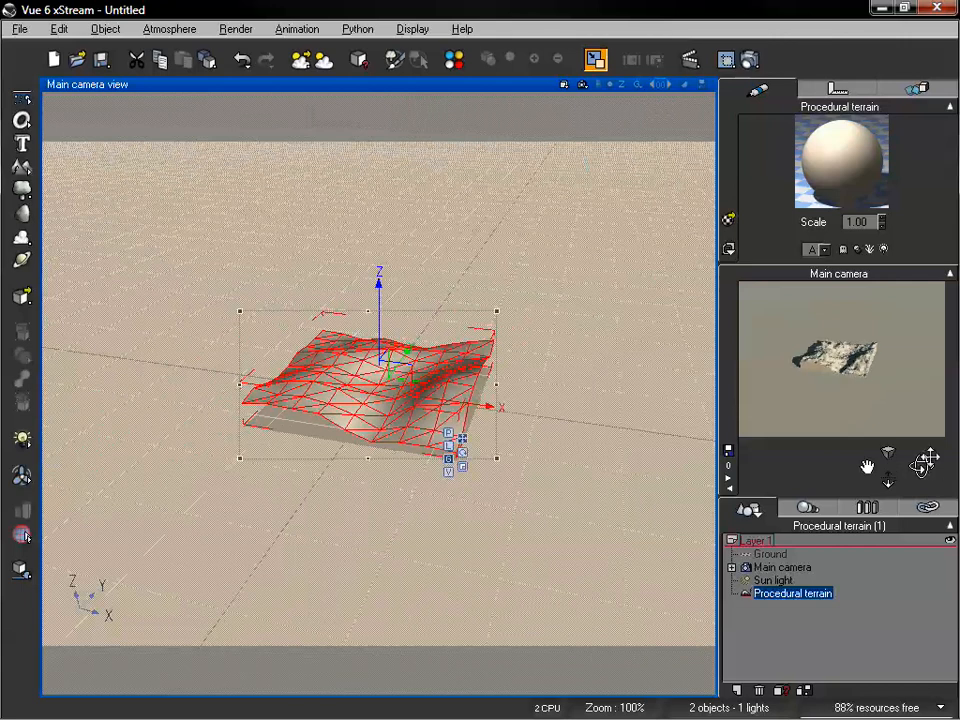
pyautogui.moveTo(922, 465); pyautogui.dragTo(921, 465)
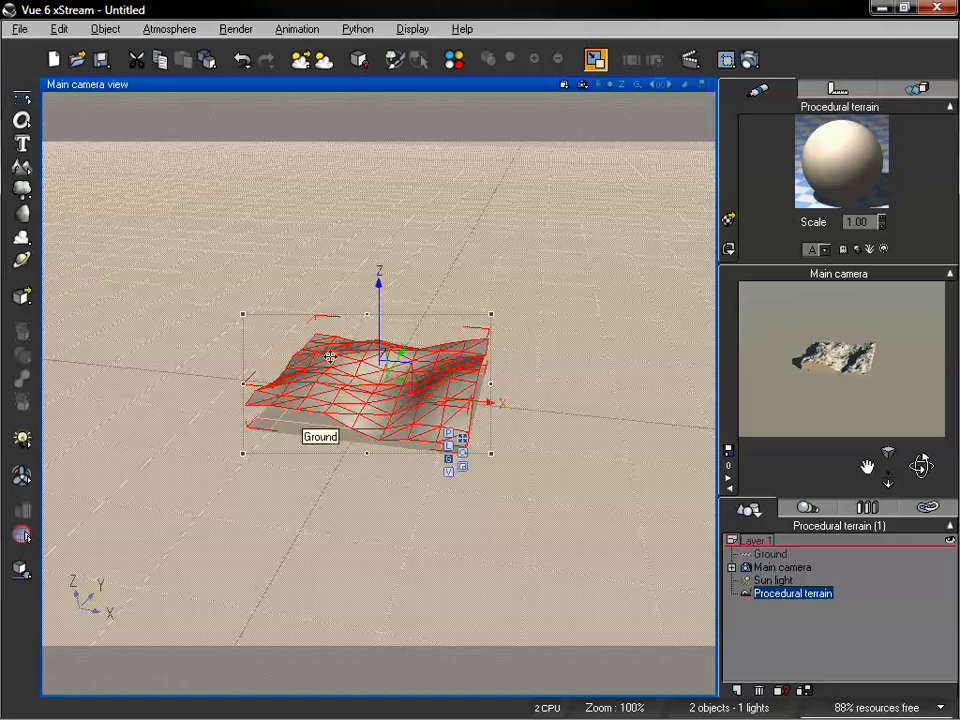
# Scale the terrain up uniformly to test its World Parametric mapping, and undo the enlargement
pyautogui.click(462, 466)
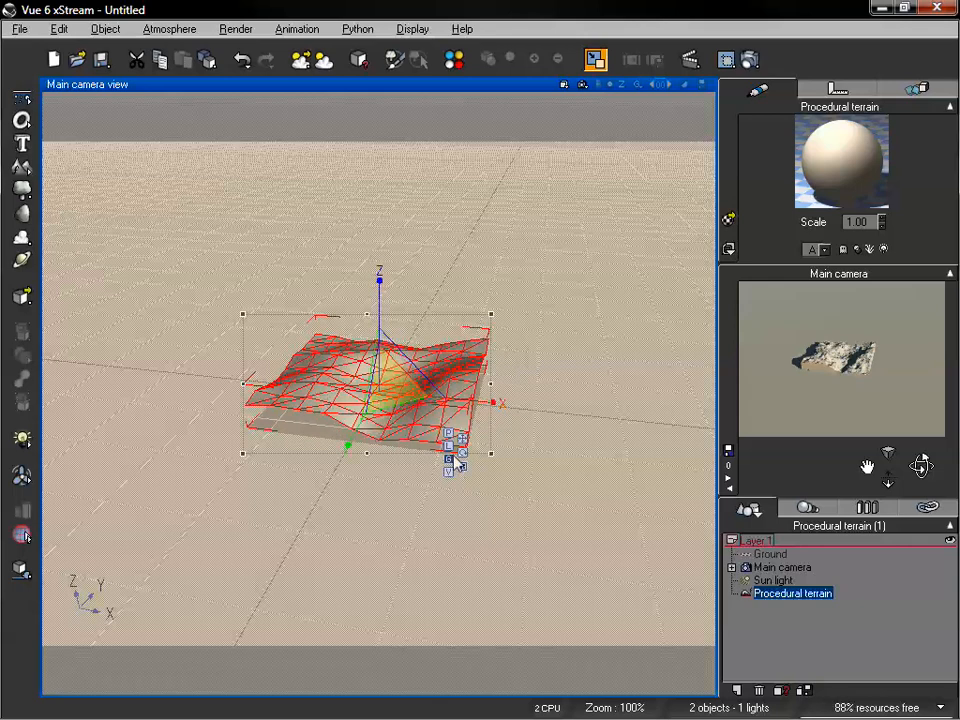
pyautogui.moveTo(426, 360); pyautogui.dragTo(708, 274)
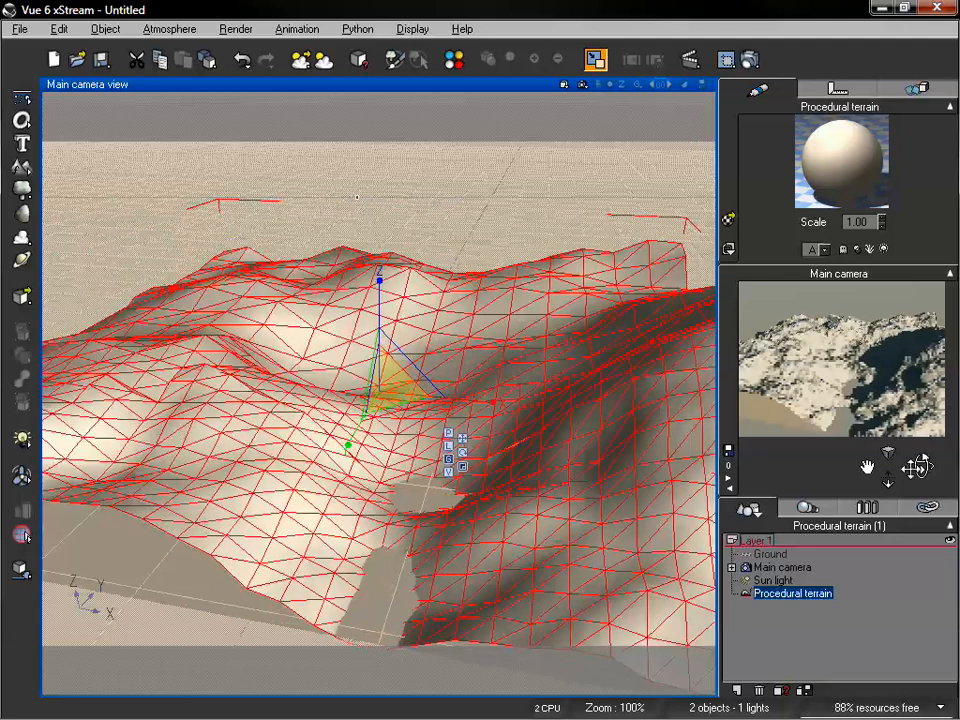
pyautogui.rightClick(847, 397)
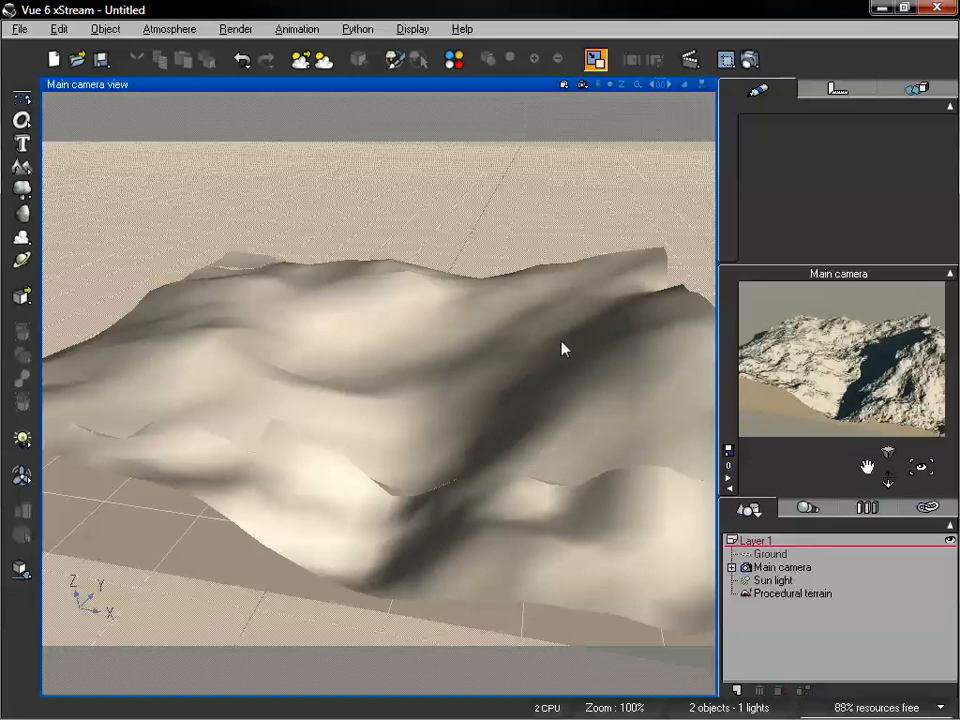
pyautogui.click(600, 390)
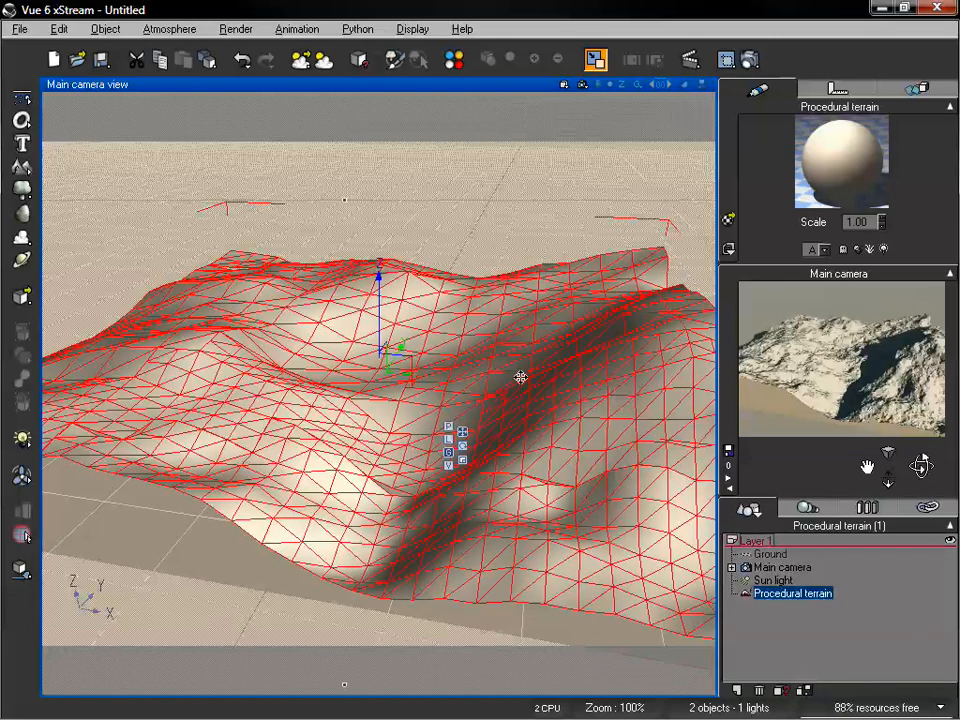
pyautogui.hotkey('ctrl', 'z')
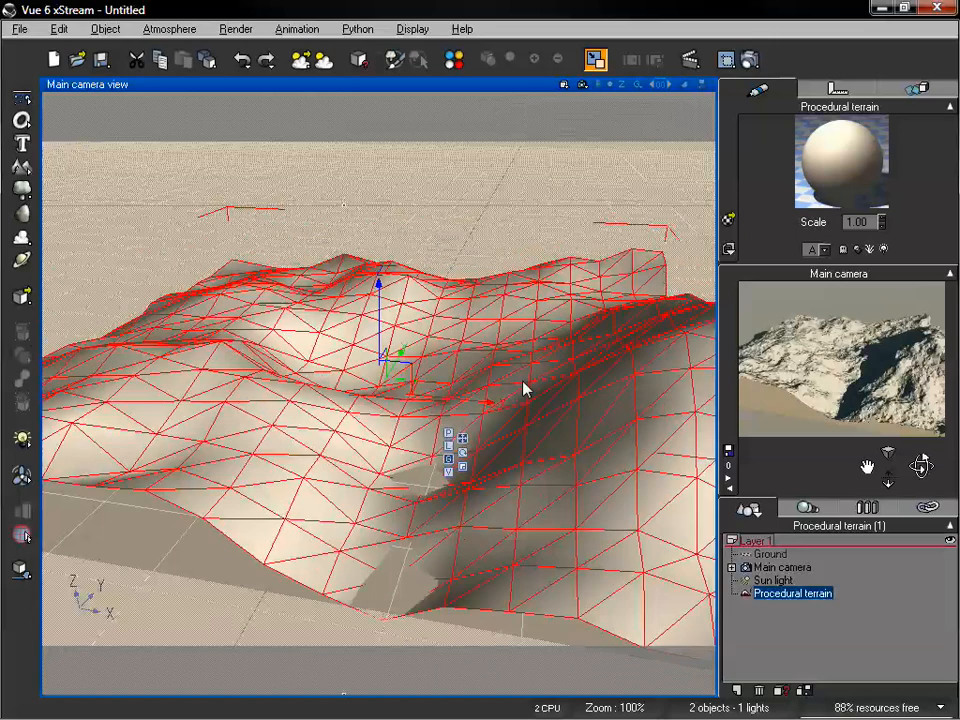
pyautogui.hotkey('ctrl', 'z')
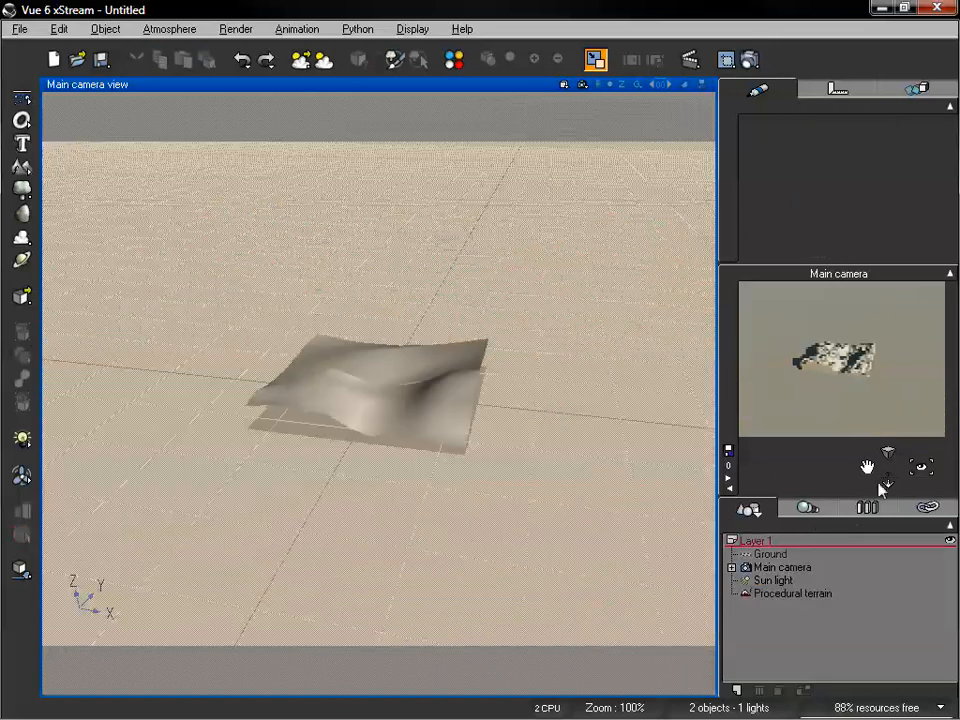
# Reopen the terrain for editing and set its altitude mapping mode to World without adding geometry-preserving nodes
pyautogui.moveTo(880, 488); pyautogui.dragTo(888, 480)
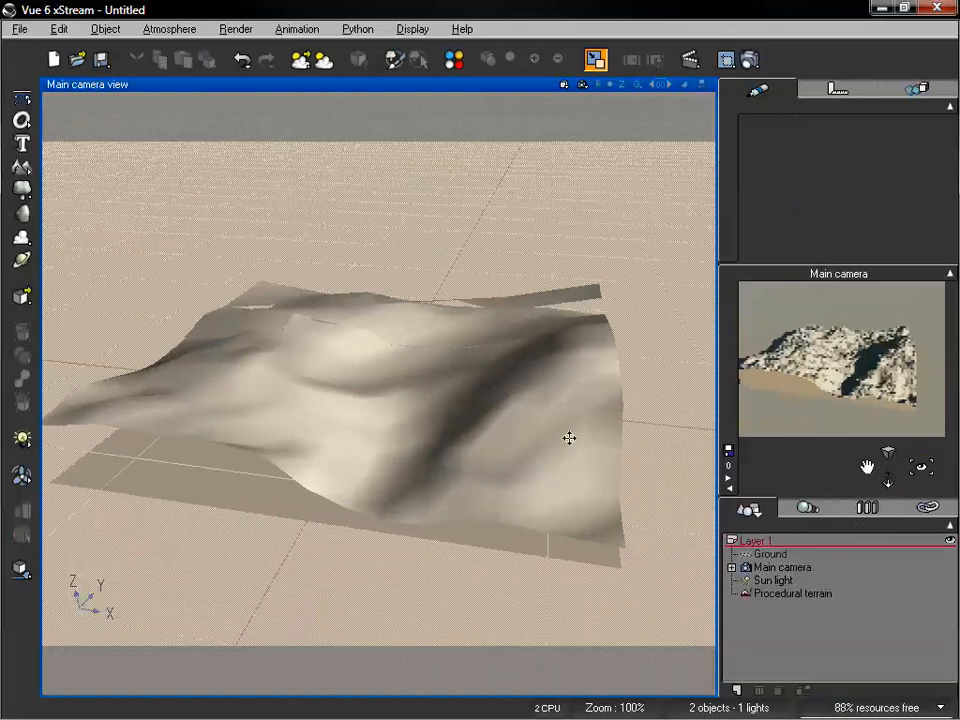
pyautogui.doubleClick(549, 407)
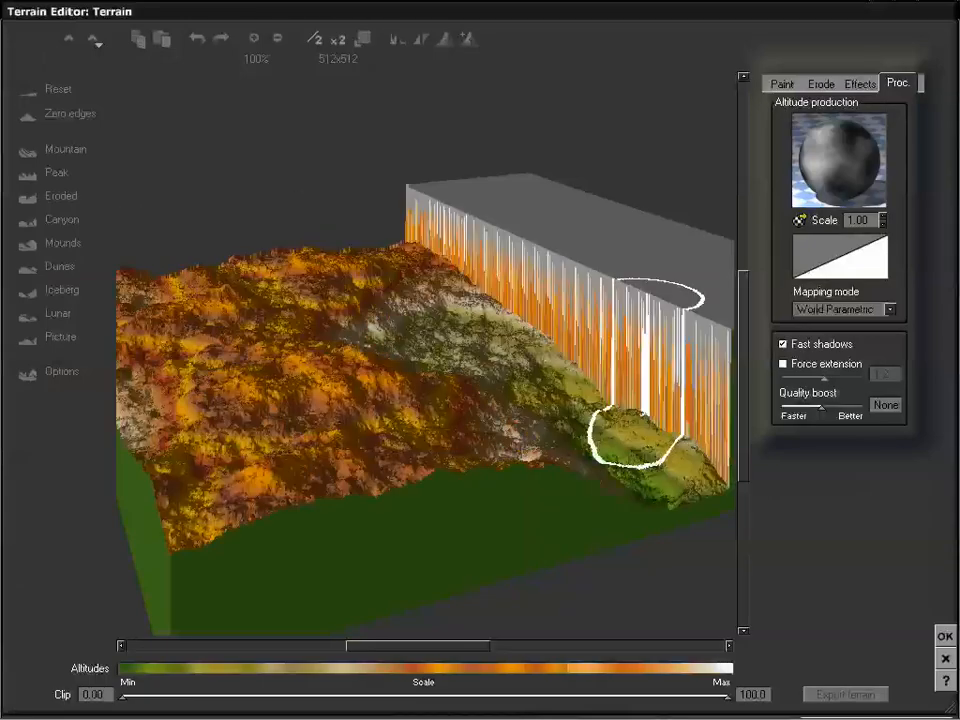
pyautogui.moveTo(598, 373); pyautogui.dragTo(564, 373, button='right')
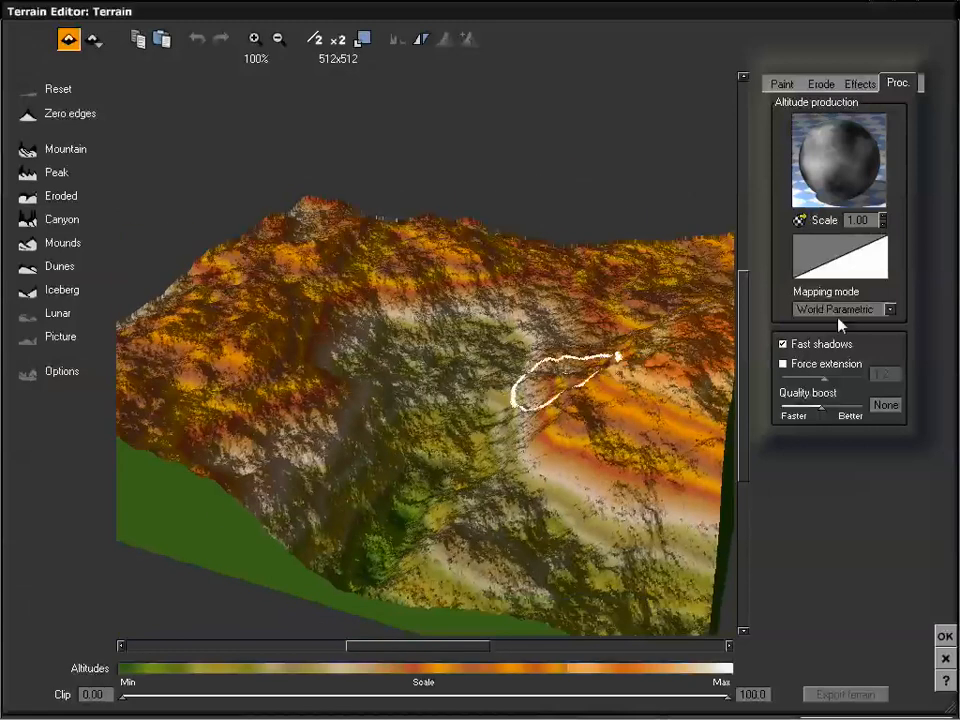
pyautogui.click(878, 313)
pyautogui.click(857, 353)
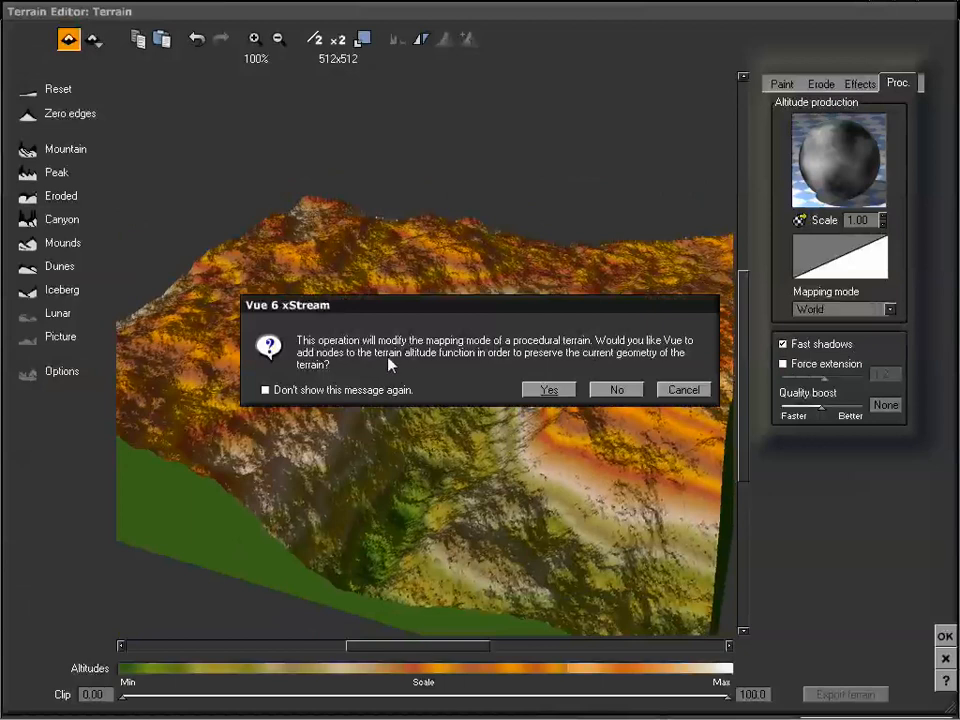
pyautogui.click(617, 390)
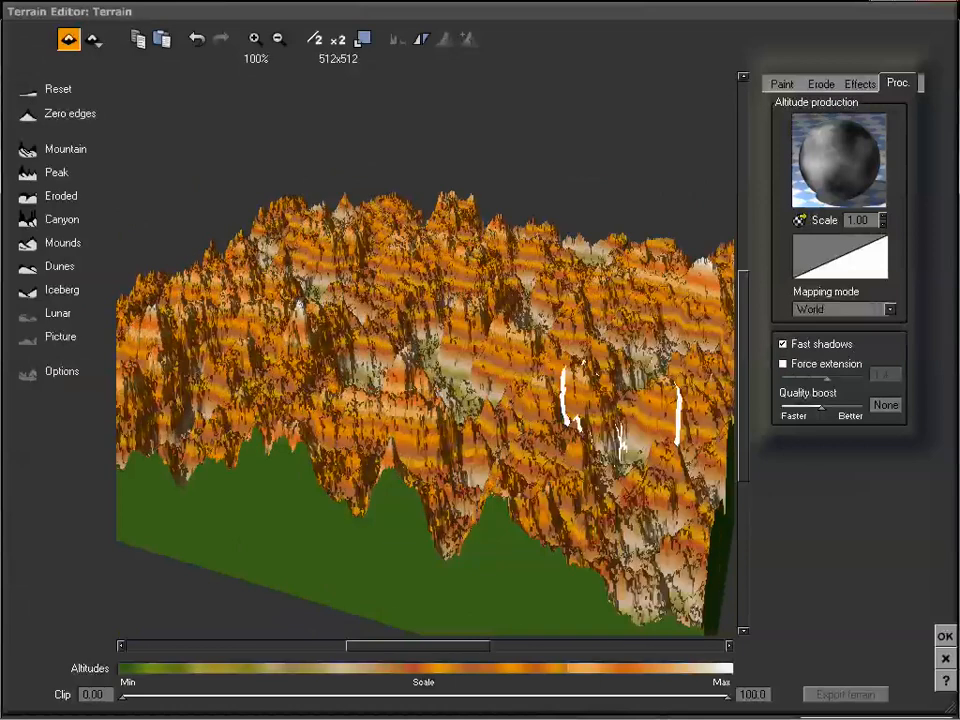
# Inspect the World-mapped terrain from several angles and apply the mapping change to the scene
pyautogui.moveTo(514, 261); pyautogui.dragTo(533, 309)
pyautogui.moveTo(533, 309); pyautogui.dragTo(529, 270, button='right')
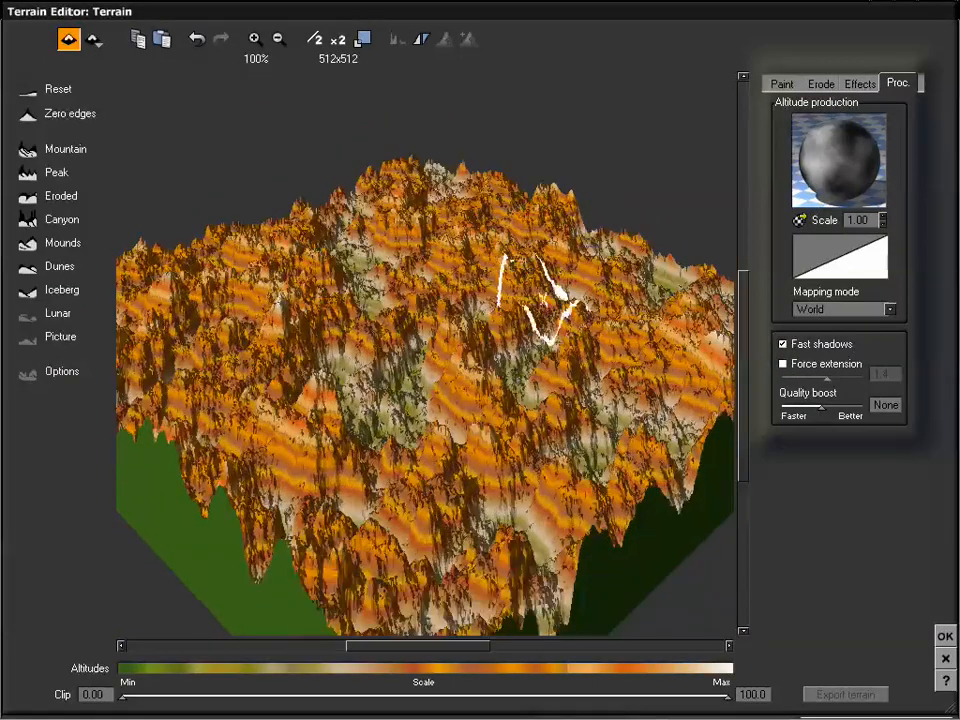
pyautogui.moveTo(532, 350); pyautogui.dragTo(528, 379, button='right')
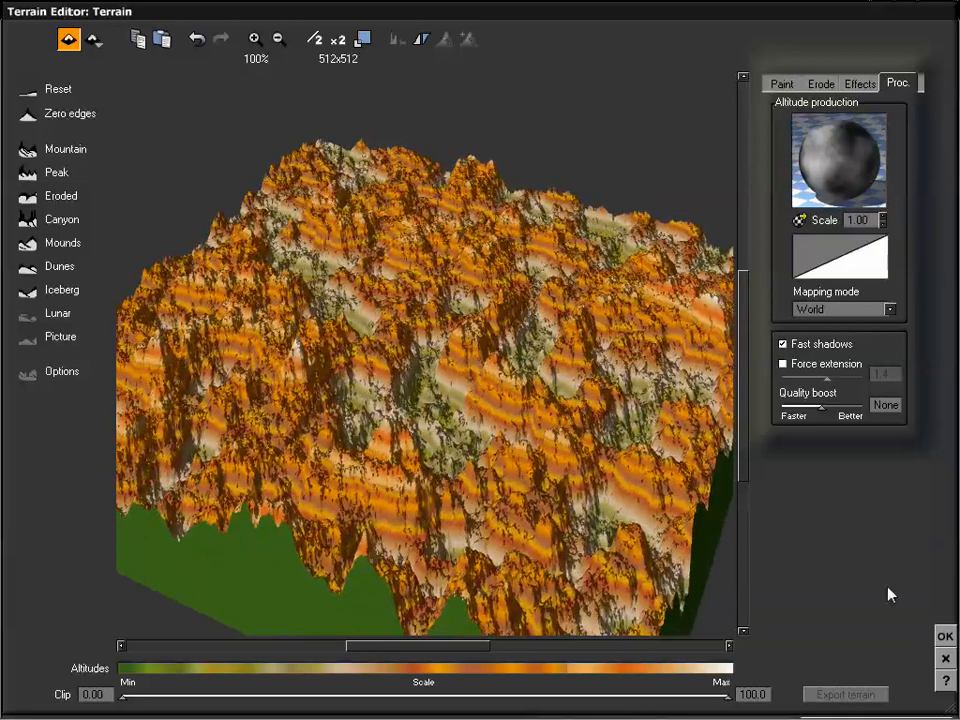
pyautogui.click(944, 636)
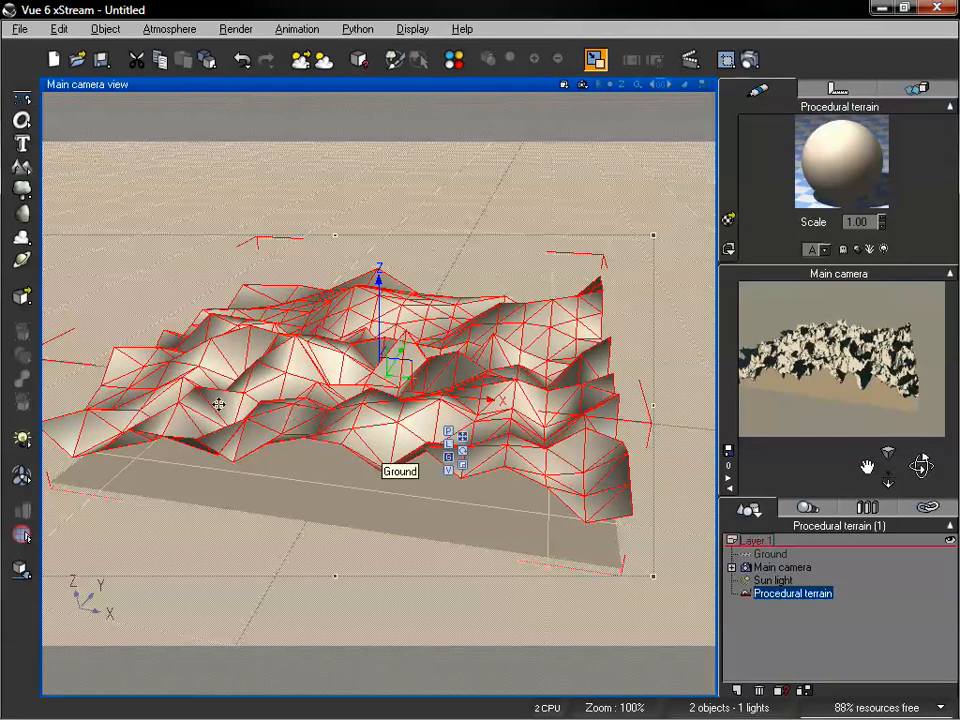
pyautogui.moveTo(930, 462); pyautogui.dragTo(923, 466)
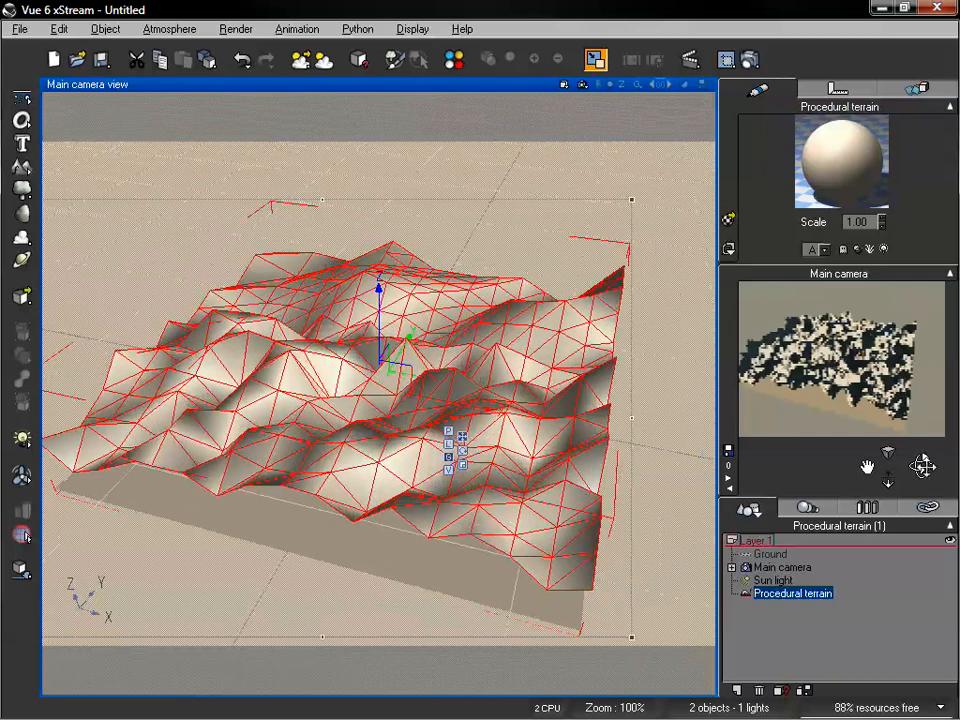
# Set the terrain's altitude production scale to 4.00 in the Terrain Editor and apply it to the scene
pyautogui.doubleClick(469, 362)
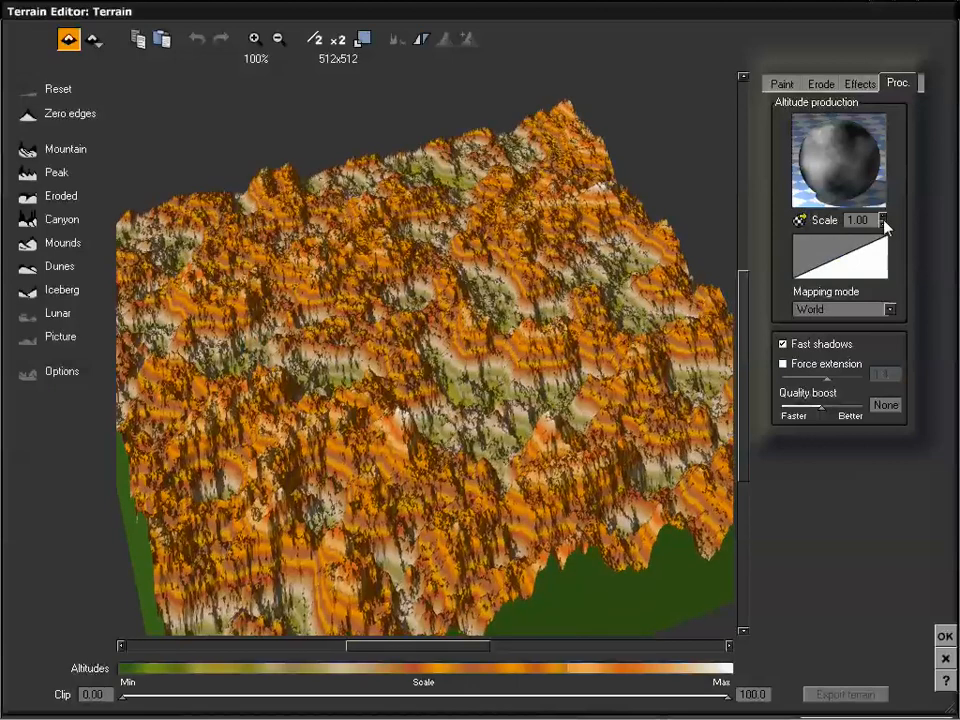
pyautogui.click(883, 216)
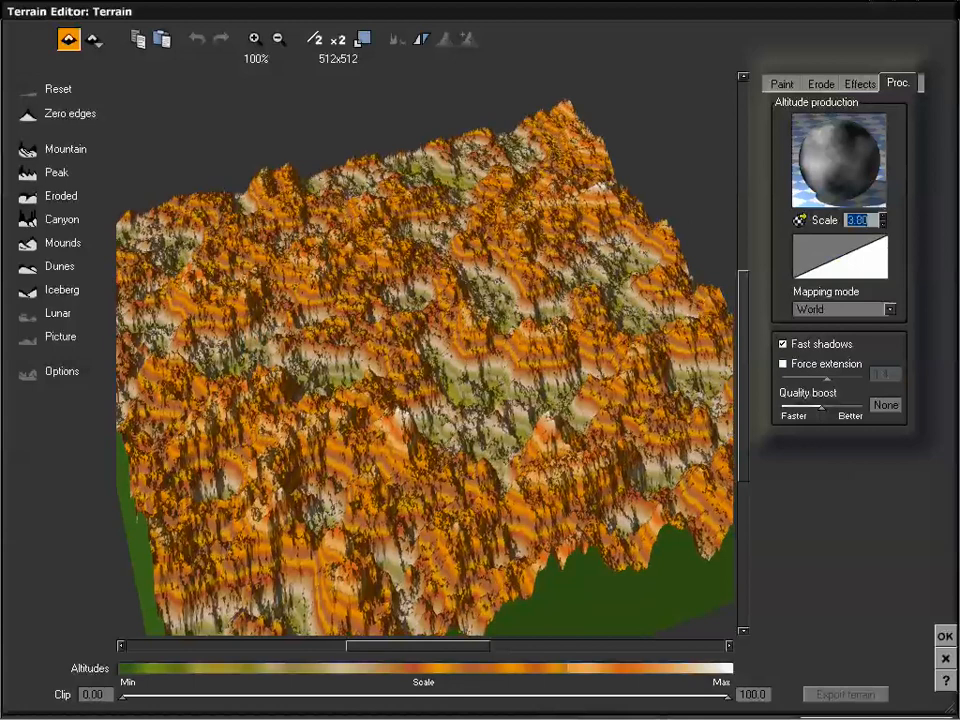
pyautogui.click(883, 216)
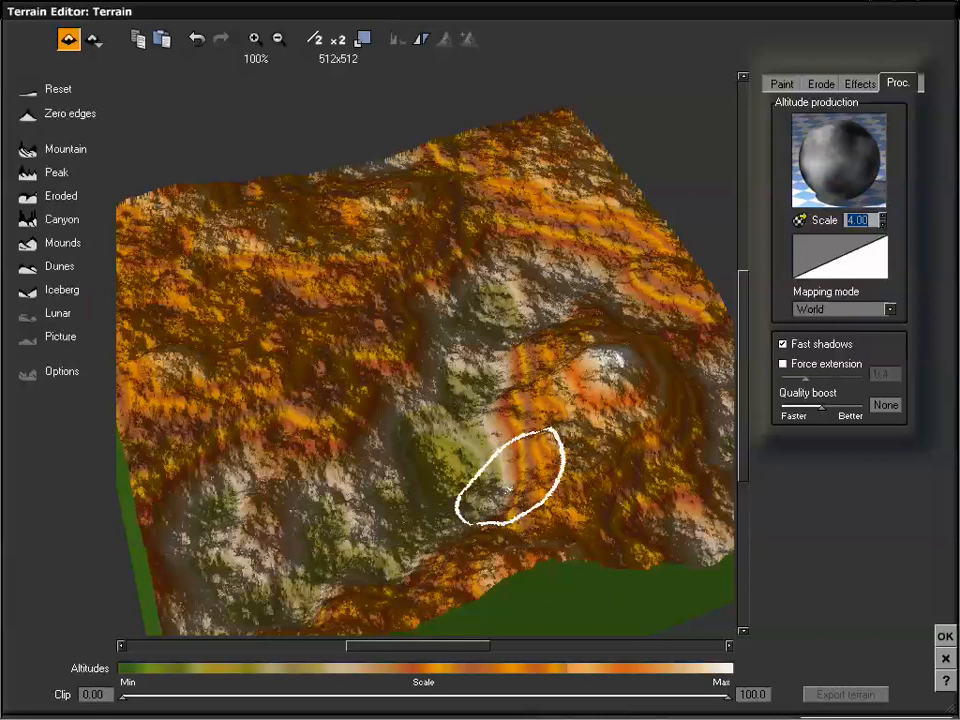
pyautogui.moveTo(528, 414)
pyautogui.mouseDown()
pyautogui.moveTo(570, 411)
pyautogui.moveTo(542, 411)
pyautogui.moveTo(536, 431)
pyautogui.mouseUp()
pyautogui.moveTo(536, 431); pyautogui.dragTo(535, 421, button='right')
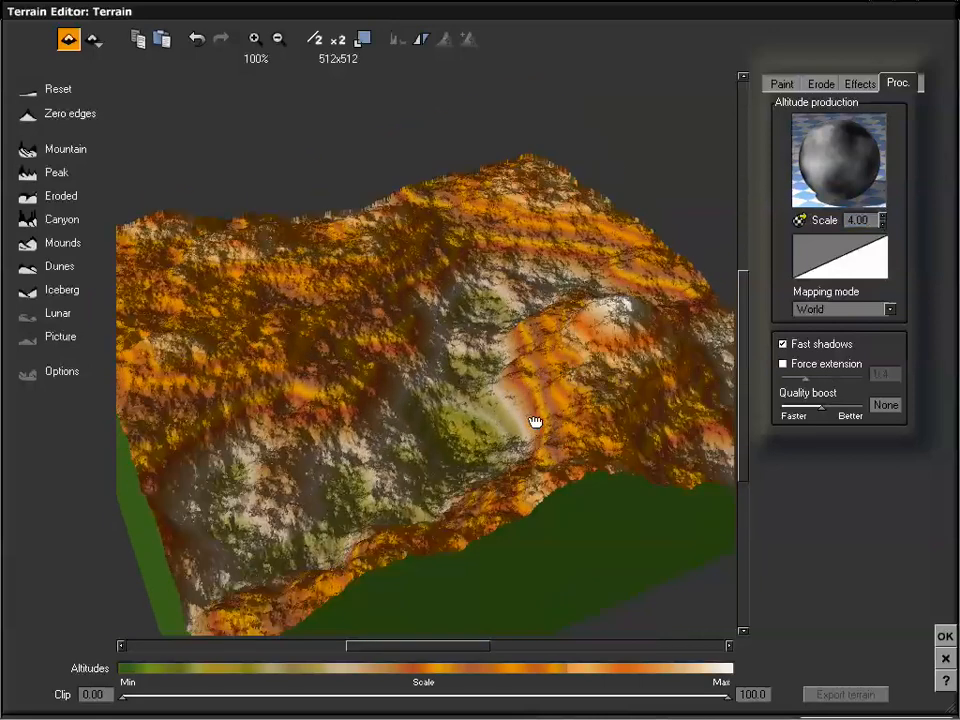
pyautogui.click(944, 636)
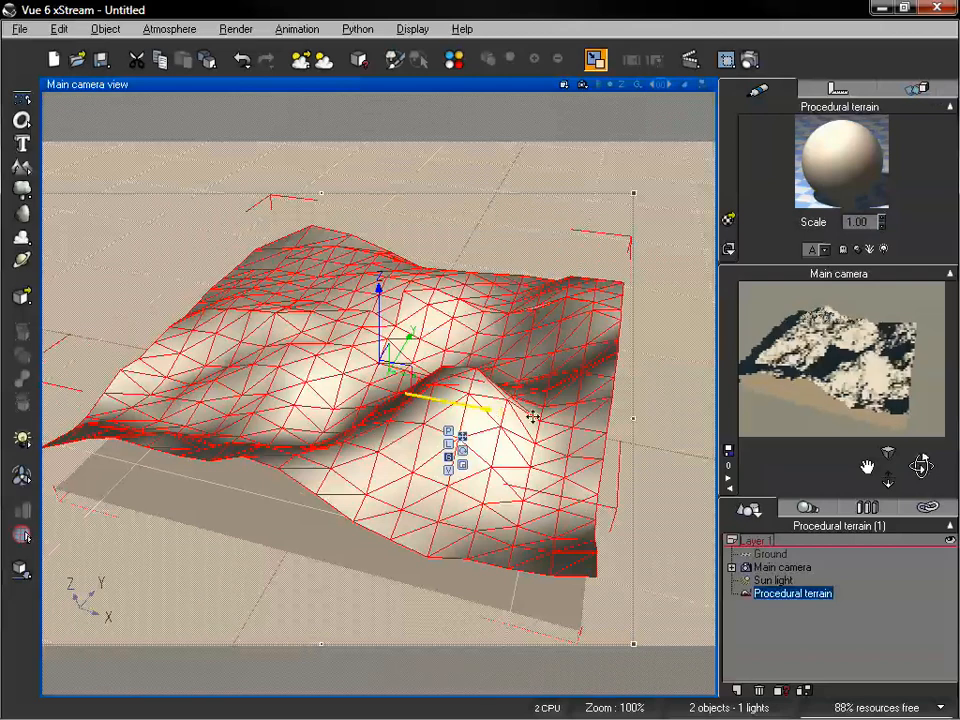
# Enlarge the World-mapped terrain uniformly in two passes so that it covers much more ground
pyautogui.moveTo(921, 466)
pyautogui.mouseDown()
pyautogui.moveTo(953, 468)
pyautogui.moveTo(921, 463)
pyautogui.mouseUp()
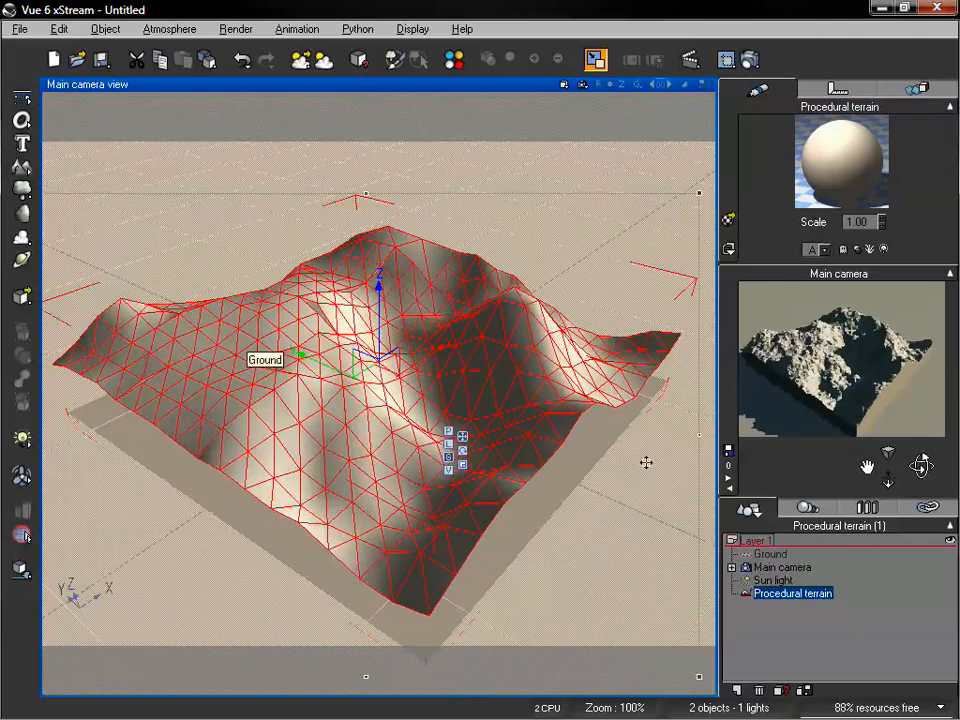
pyautogui.moveTo(888, 482); pyautogui.dragTo(888, 506)
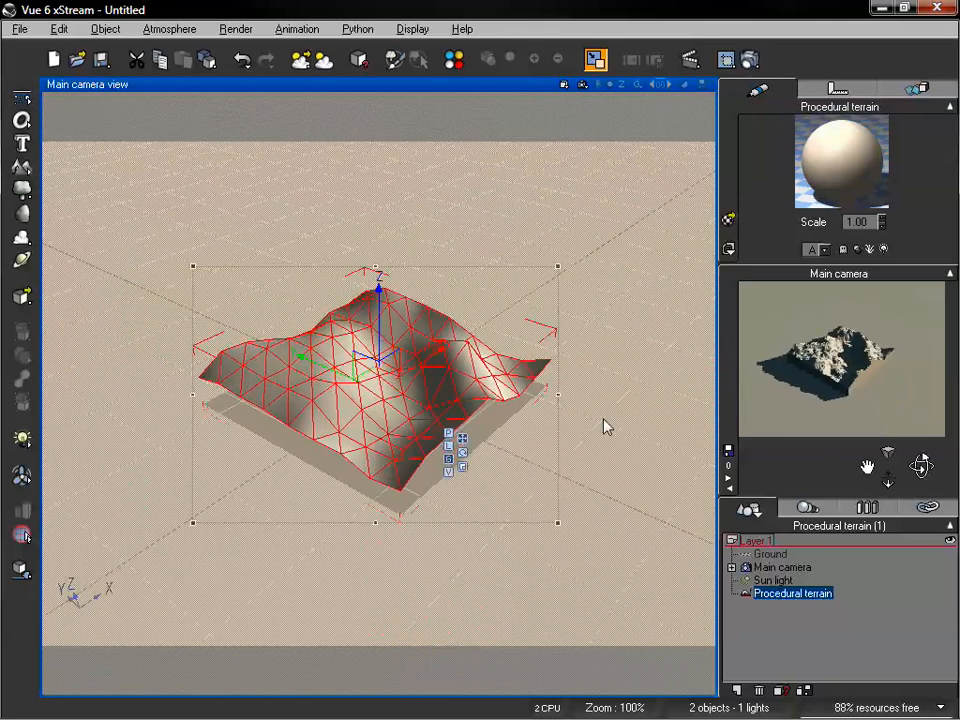
pyautogui.click(462, 468)
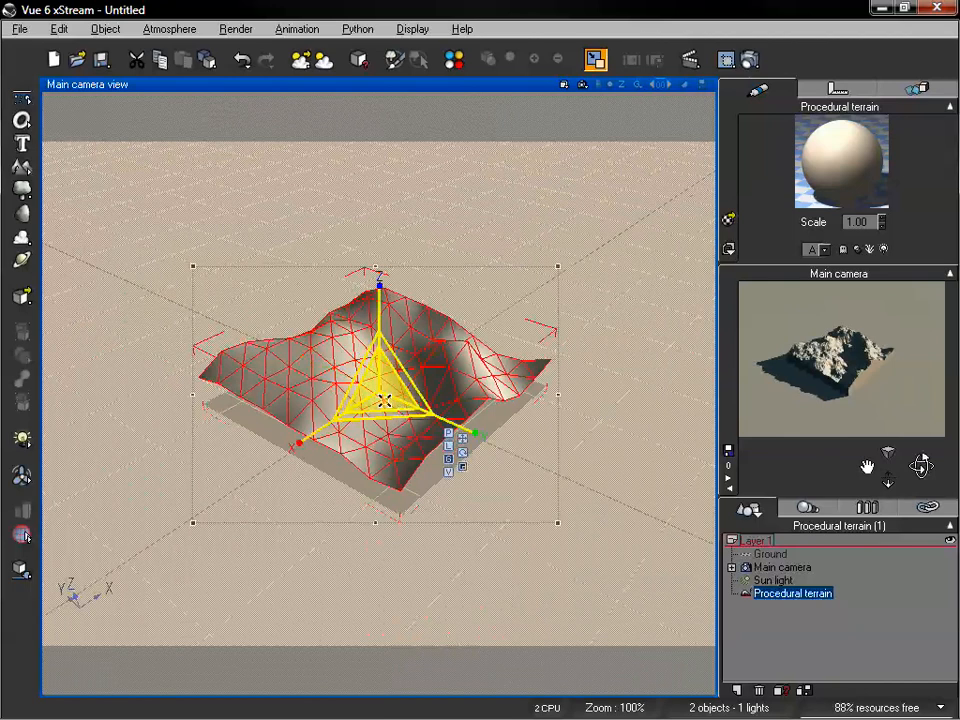
pyautogui.moveTo(383, 383); pyautogui.dragTo(848, 156)
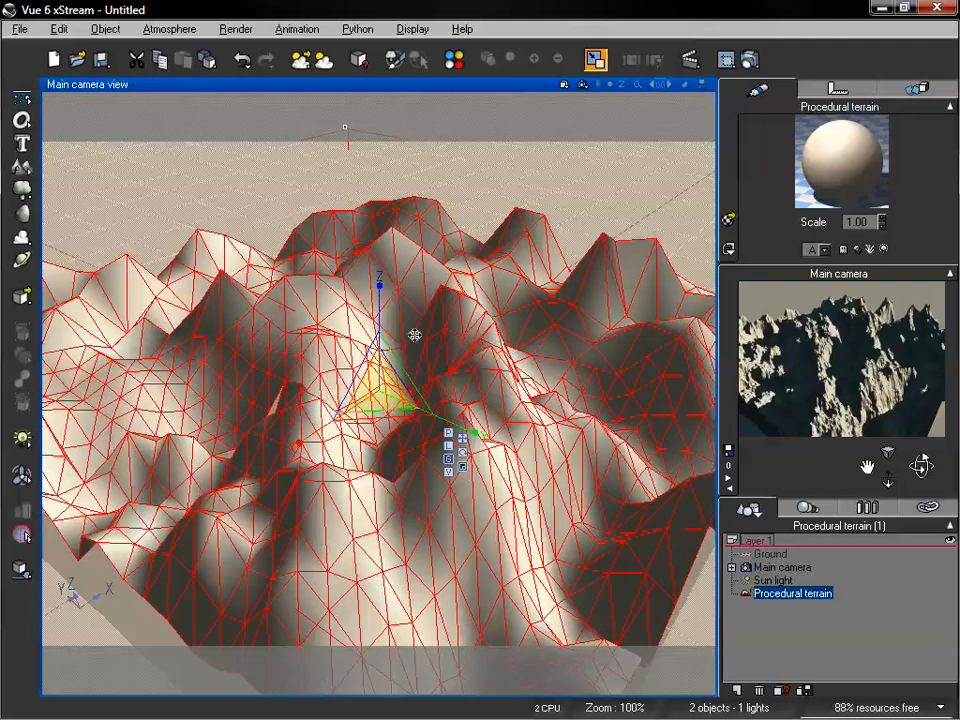
pyautogui.moveTo(380, 390); pyautogui.dragTo(537, 293)
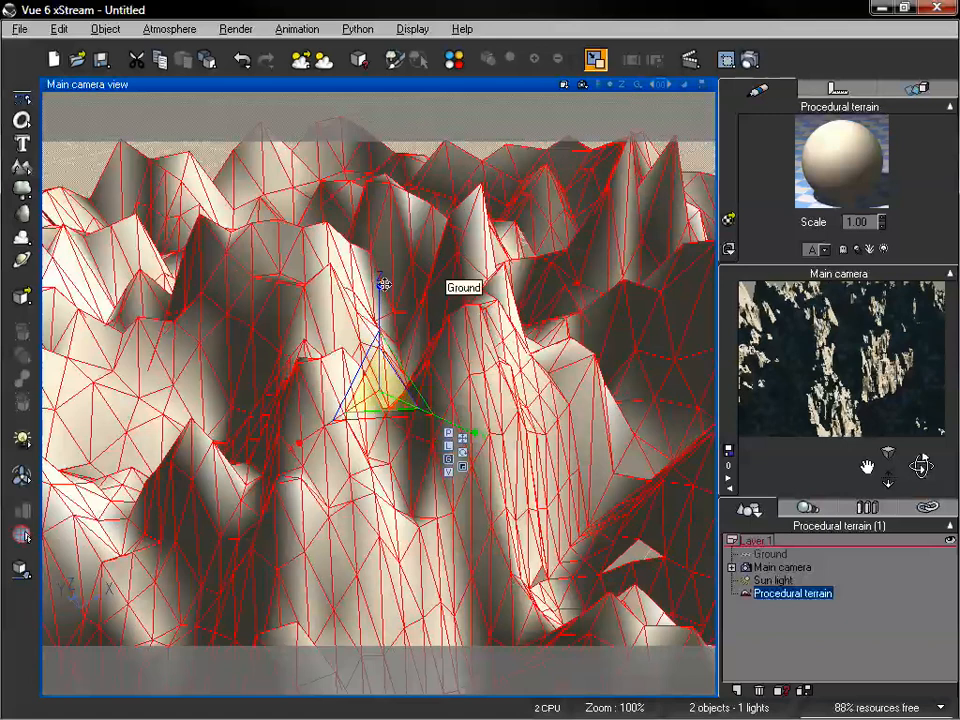
# Reduce the terrain's height along the Z axis and enlarge the flattened terrain uniformly
pyautogui.moveTo(381, 284); pyautogui.dragTo(381, 356)
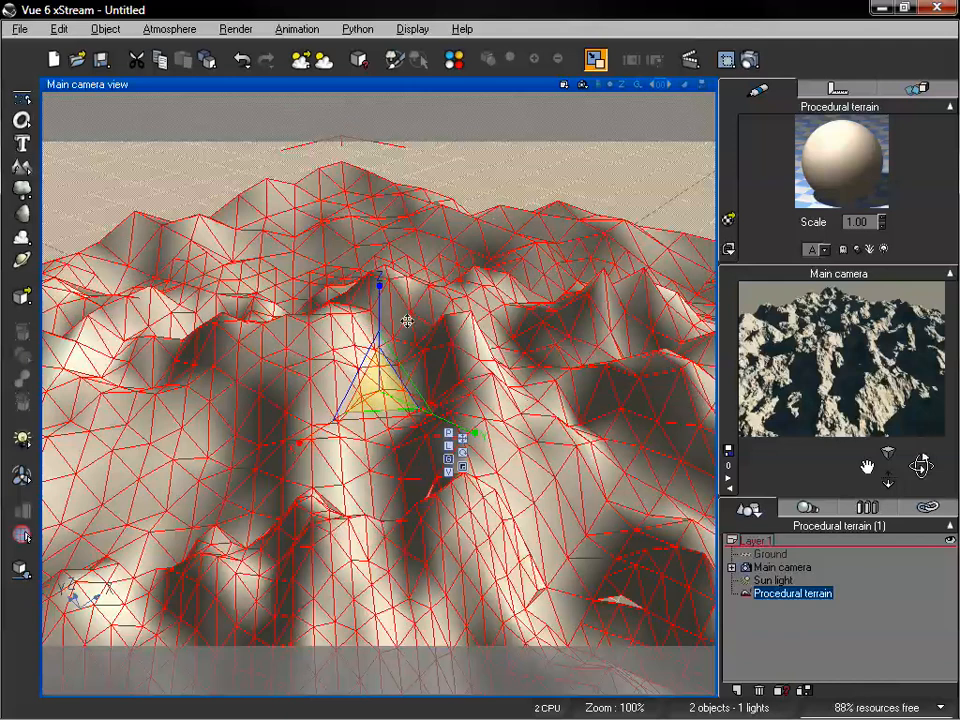
pyautogui.moveTo(887, 477); pyautogui.dragTo(887, 495)
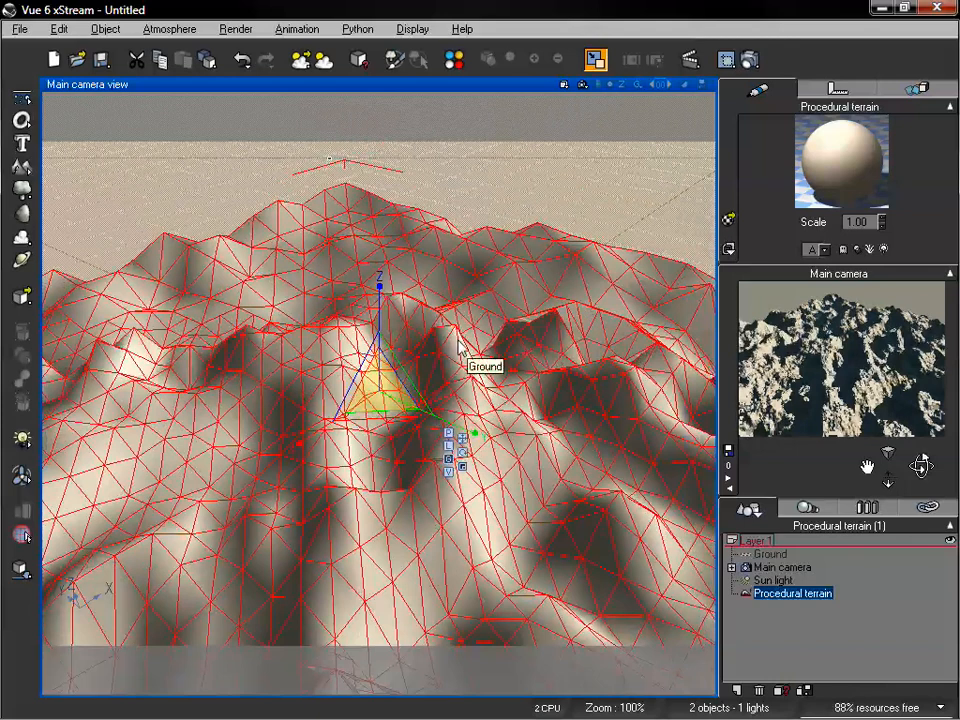
pyautogui.moveTo(382, 398); pyautogui.dragTo(517, 325)
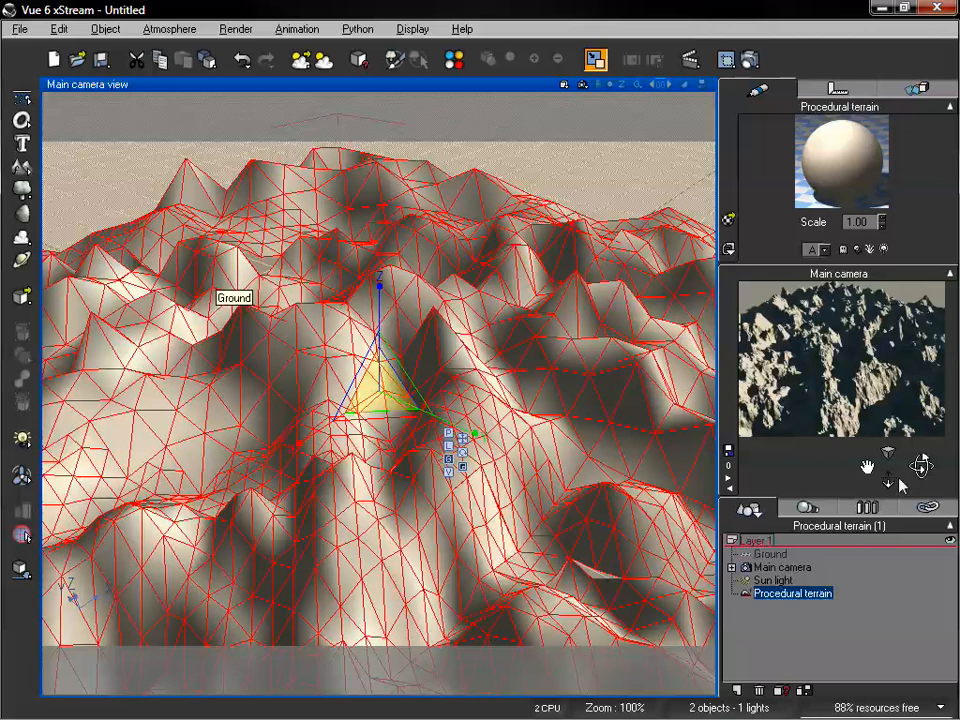
# Enlarge the World-mapped terrain horizontally along X and Y and refresh the main camera preview
pyautogui.moveTo(889, 482); pyautogui.dragTo(889, 429)
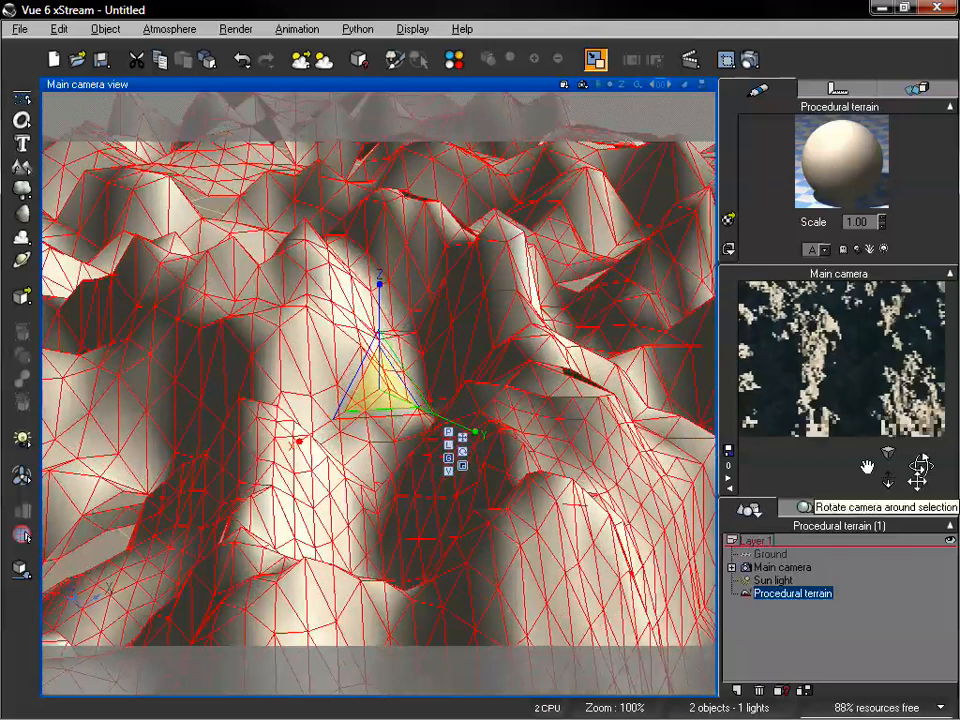
pyautogui.moveTo(917, 481); pyautogui.dragTo(917, 460)
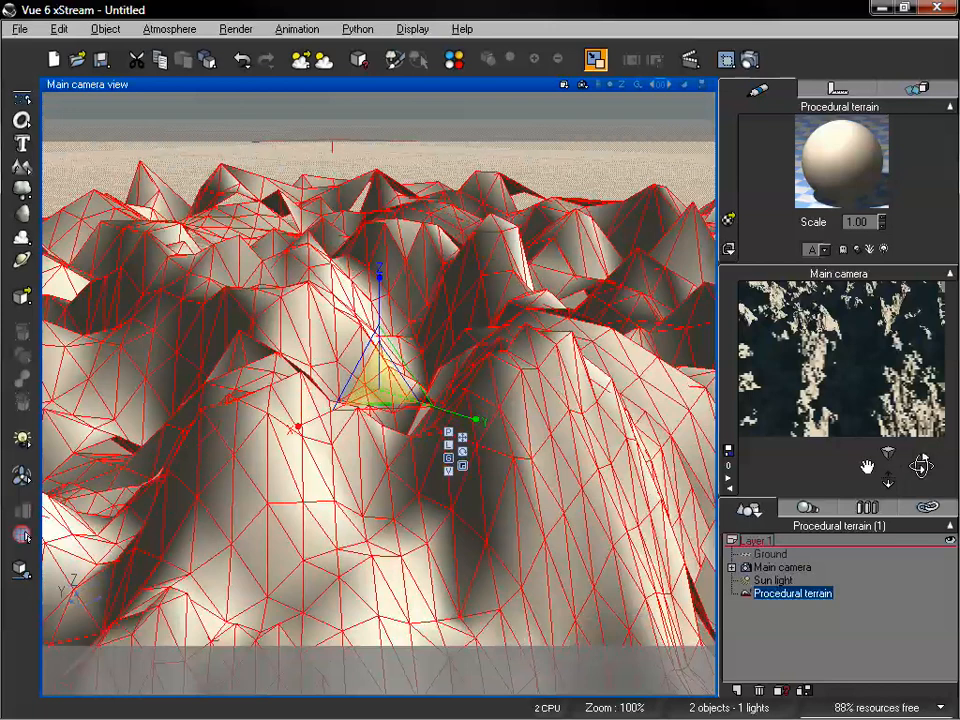
pyautogui.moveTo(866, 466); pyautogui.dragTo(921, 456)
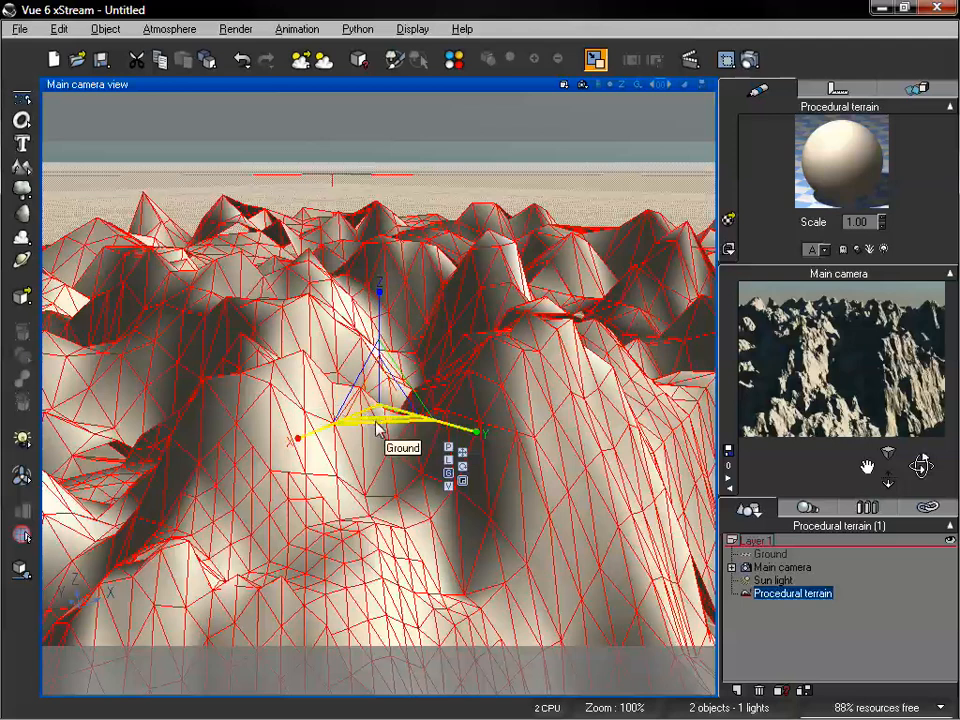
pyautogui.moveTo(381, 423); pyautogui.dragTo(0, 395)
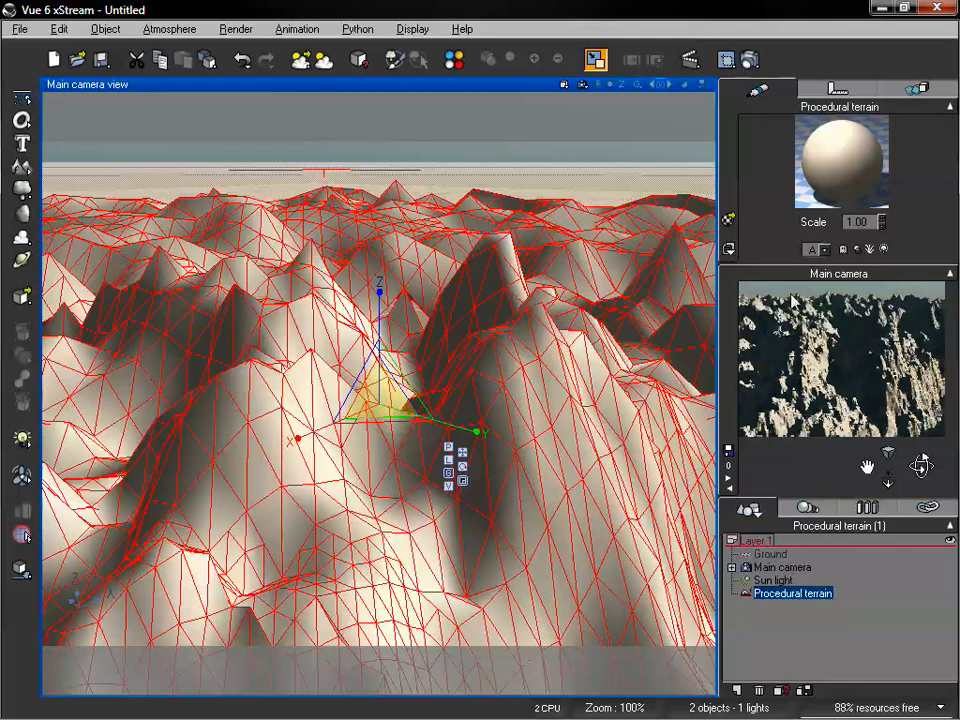
pyautogui.rightClick(937, 315)
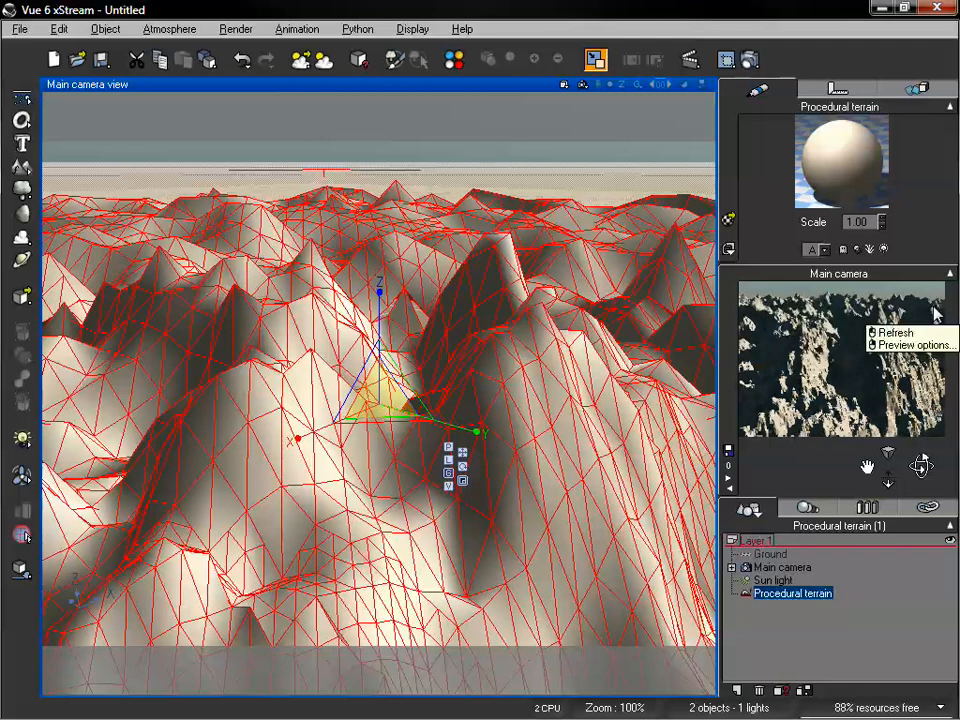
pyautogui.click(884, 334)
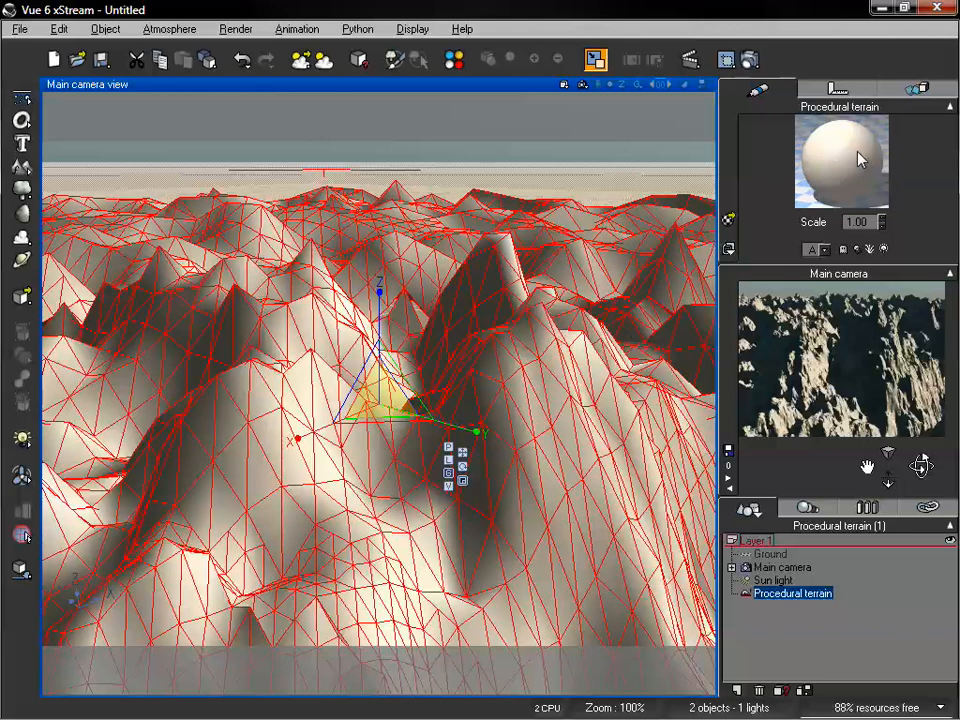
pyautogui.doubleClick(830, 165)
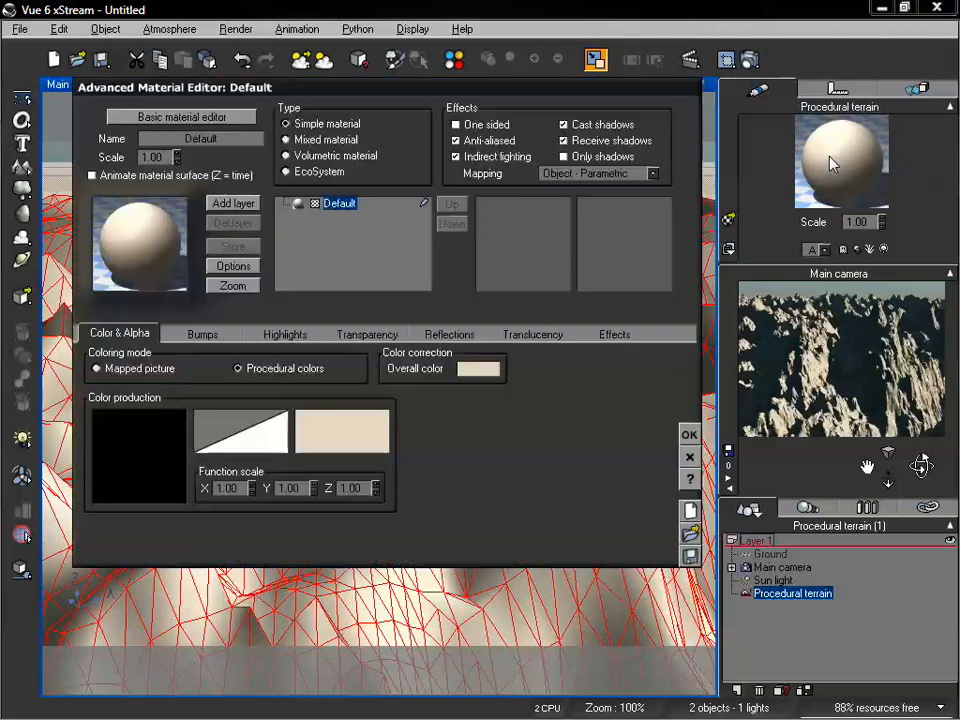
pyautogui.moveTo(469, 94); pyautogui.dragTo(647, 120)
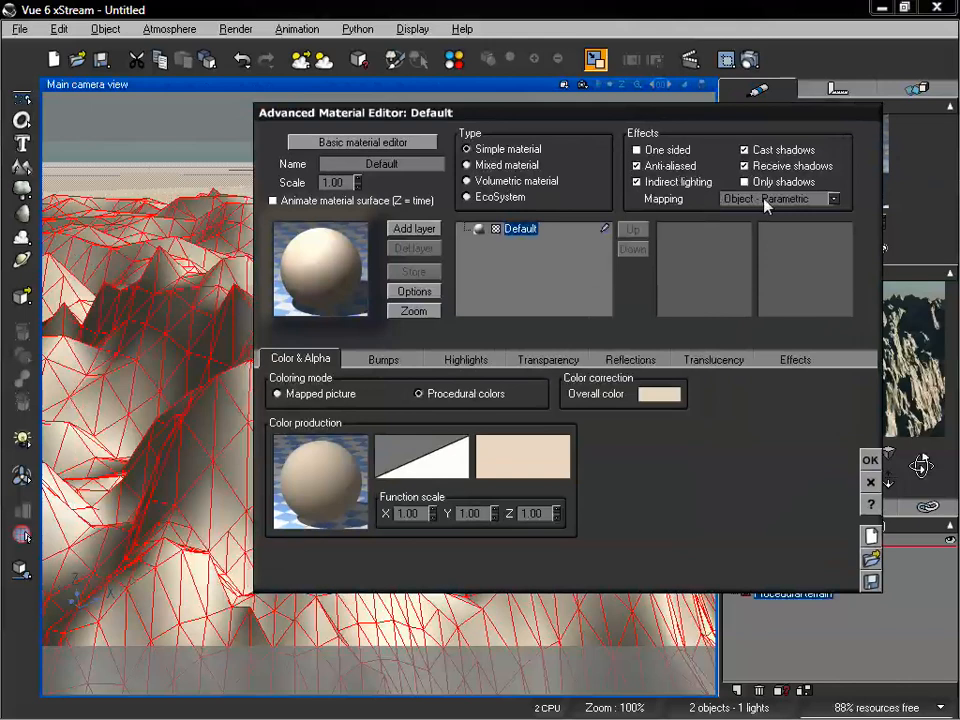
pyautogui.moveTo(481, 125); pyautogui.dragTo(501, 131)
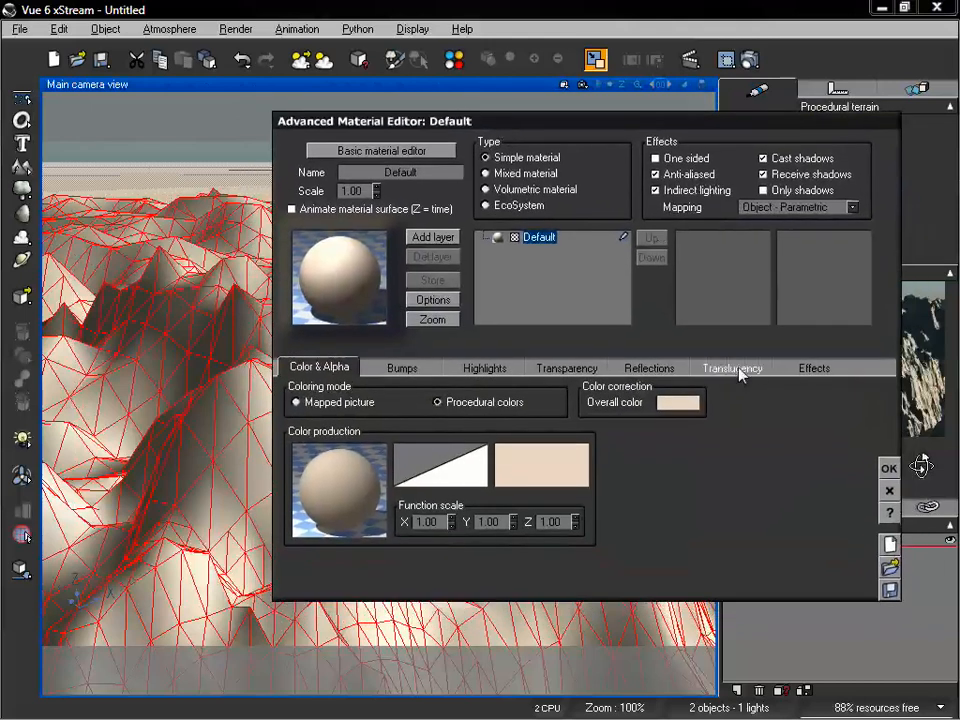
pyautogui.click(889, 490)
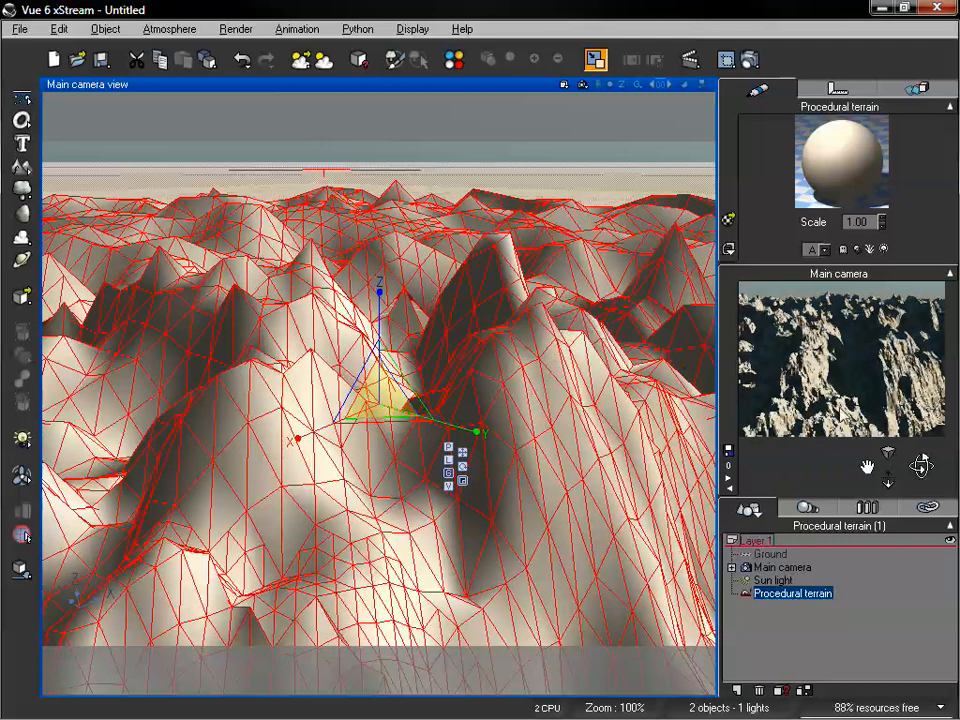
# Set the mapping of the terrain's Default material to World - Standard and apply it
pyautogui.doubleClick(845, 168)
pyautogui.click(592, 174)
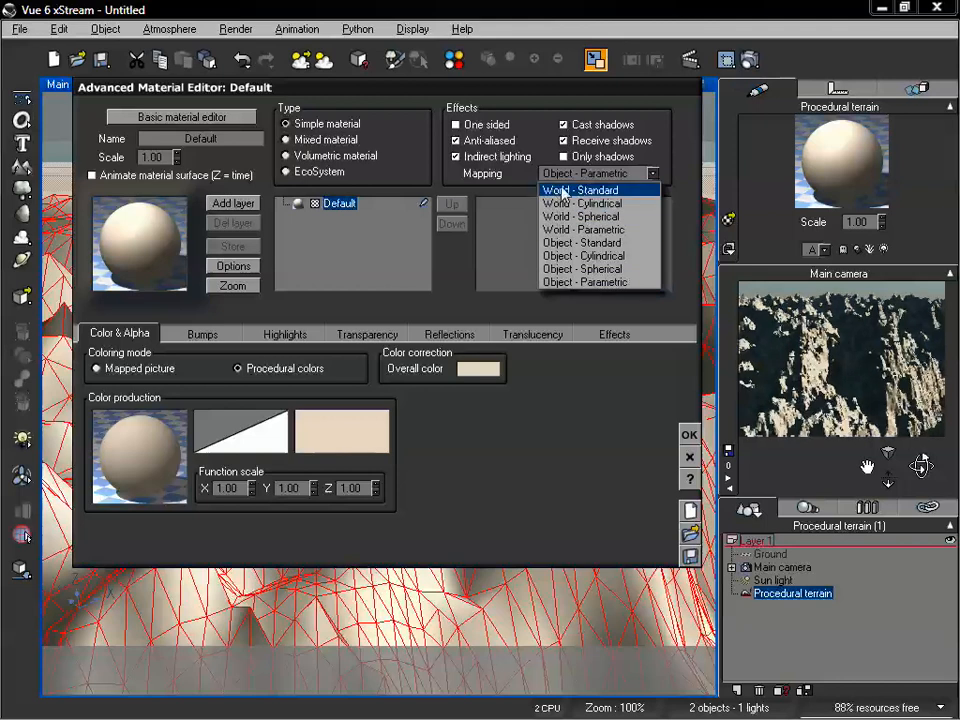
pyautogui.click(563, 190)
pyautogui.click(689, 434)
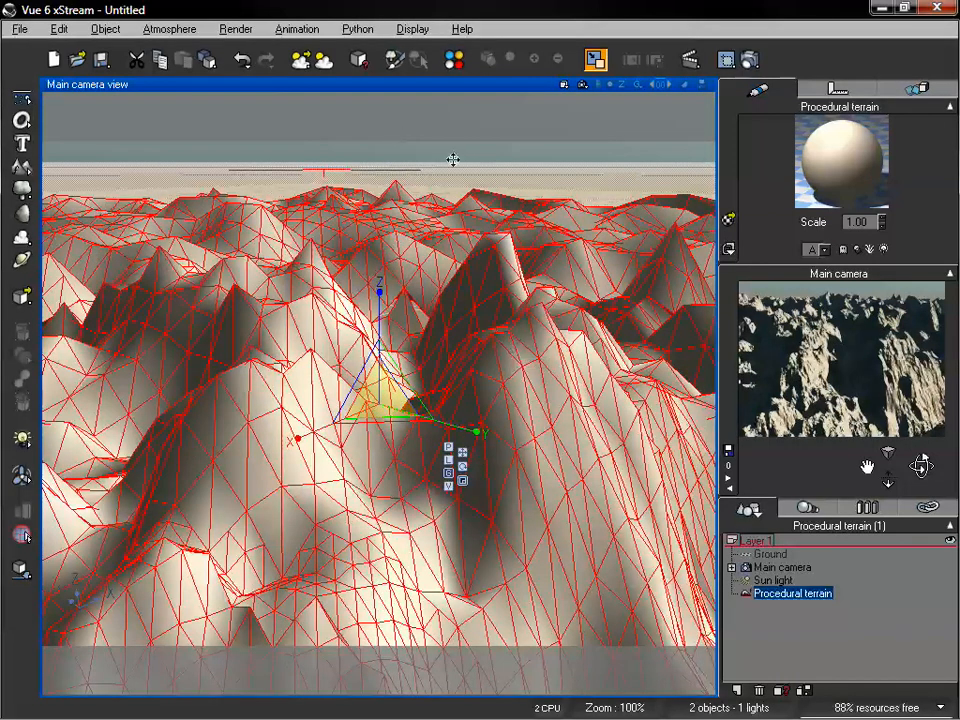
# Resize the terrain repeatedly until it stretches to the horizon and refresh the main camera preview
pyautogui.moveTo(380, 419); pyautogui.dragTo(764, 289)
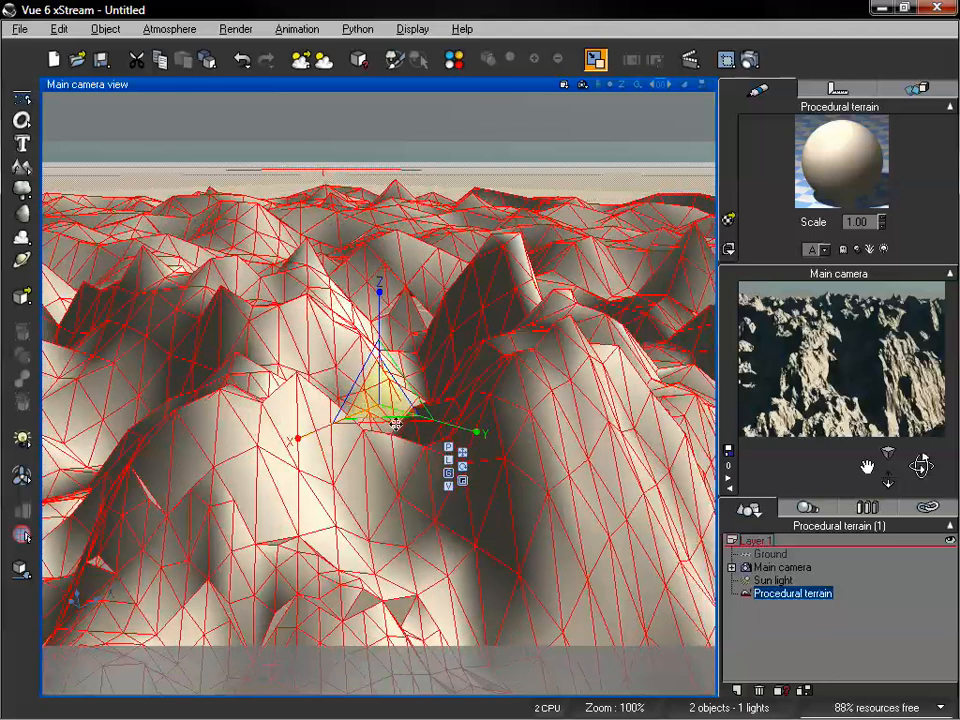
pyautogui.moveTo(391, 417); pyautogui.dragTo(392, 419)
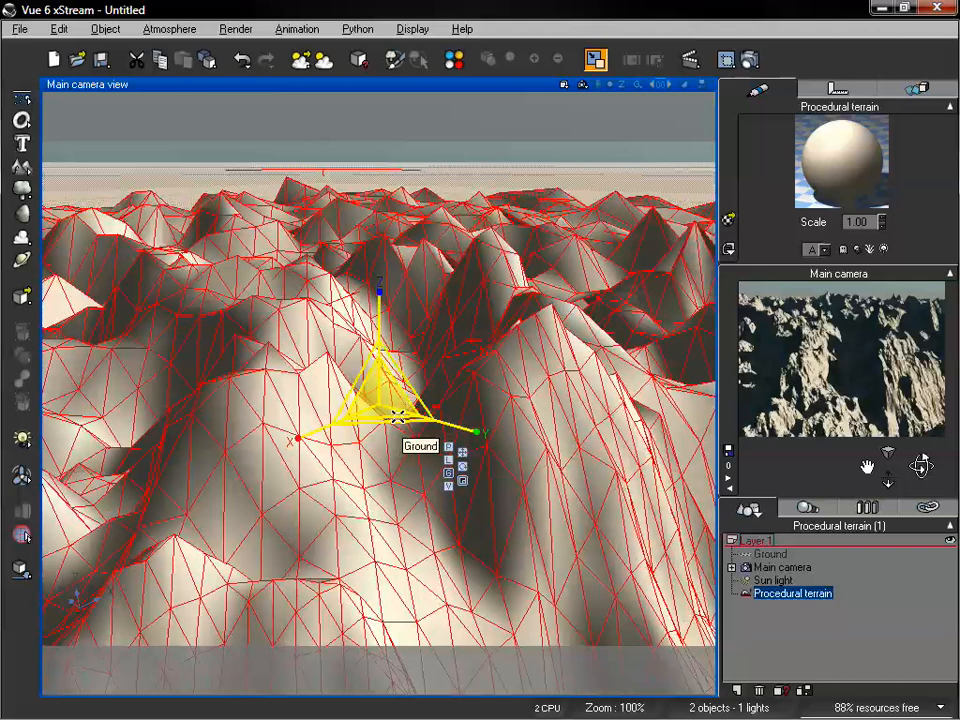
pyautogui.moveTo(370, 425); pyautogui.dragTo(33, 444)
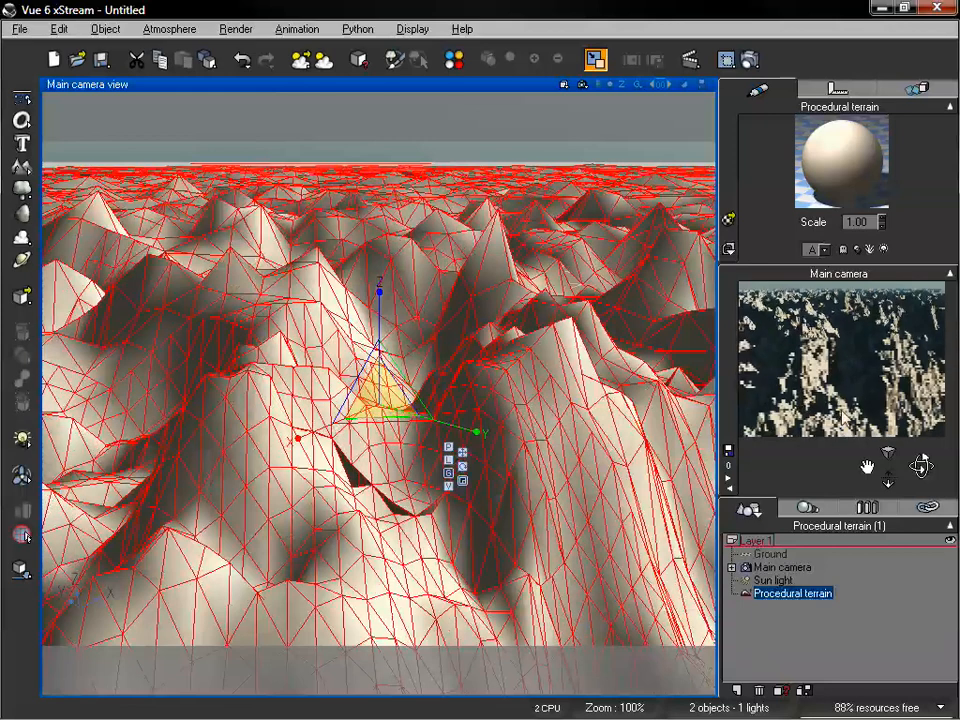
pyautogui.rightClick(848, 379)
pyautogui.click(880, 437)
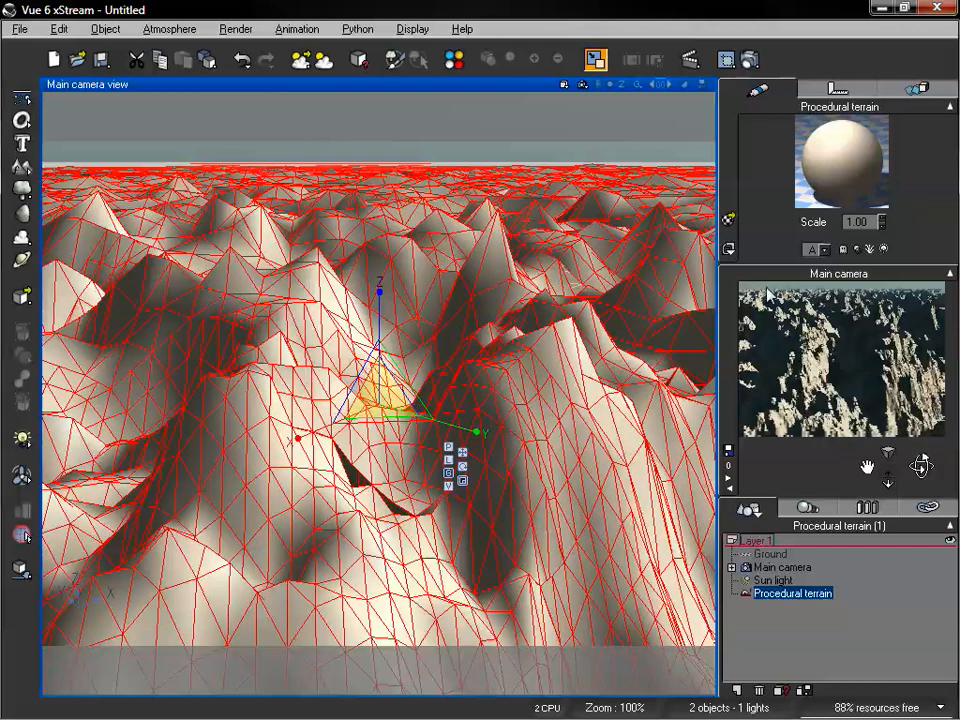
pyautogui.rightClick(826, 370)
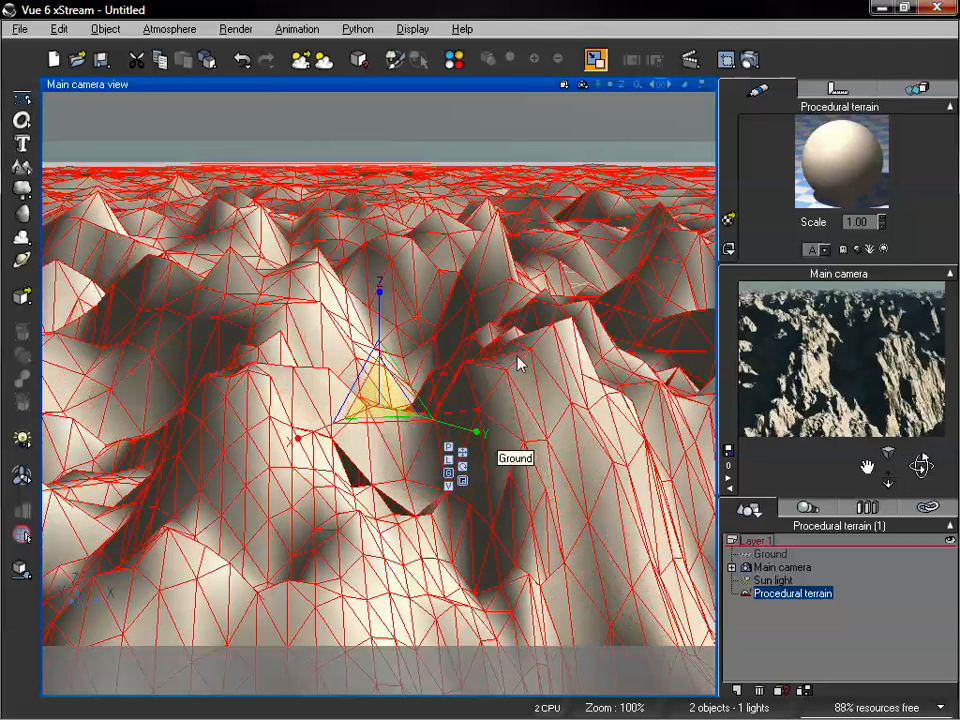
# Examine the enlarged terrain's World-mapped relief in the Terrain Editor from several angles and close the editor without applying changes
pyautogui.rightClick(517, 356)
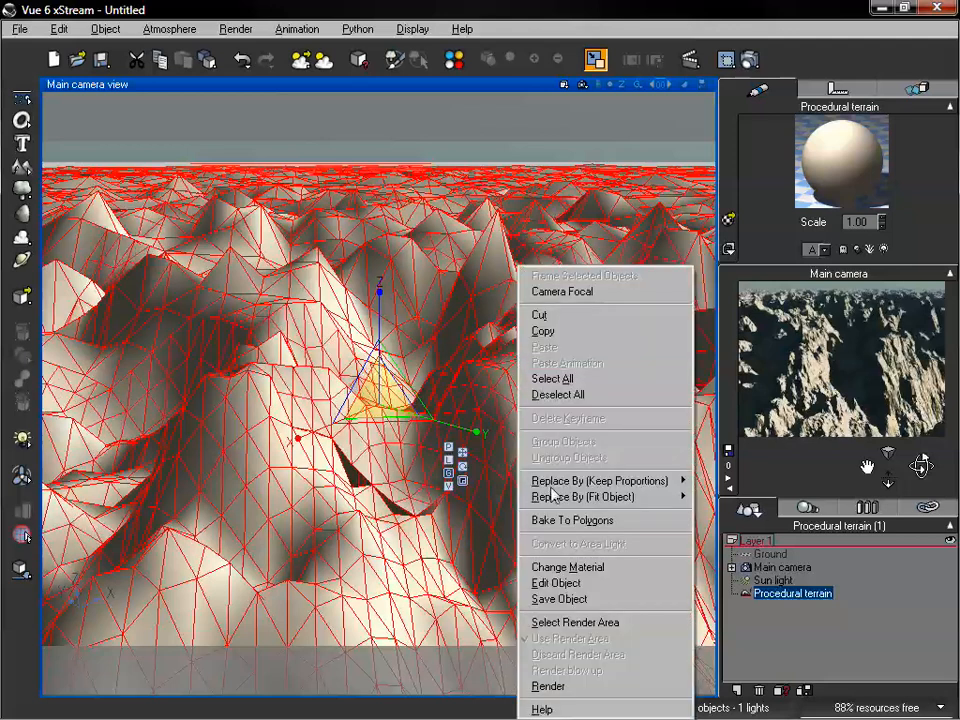
pyautogui.click(562, 583)
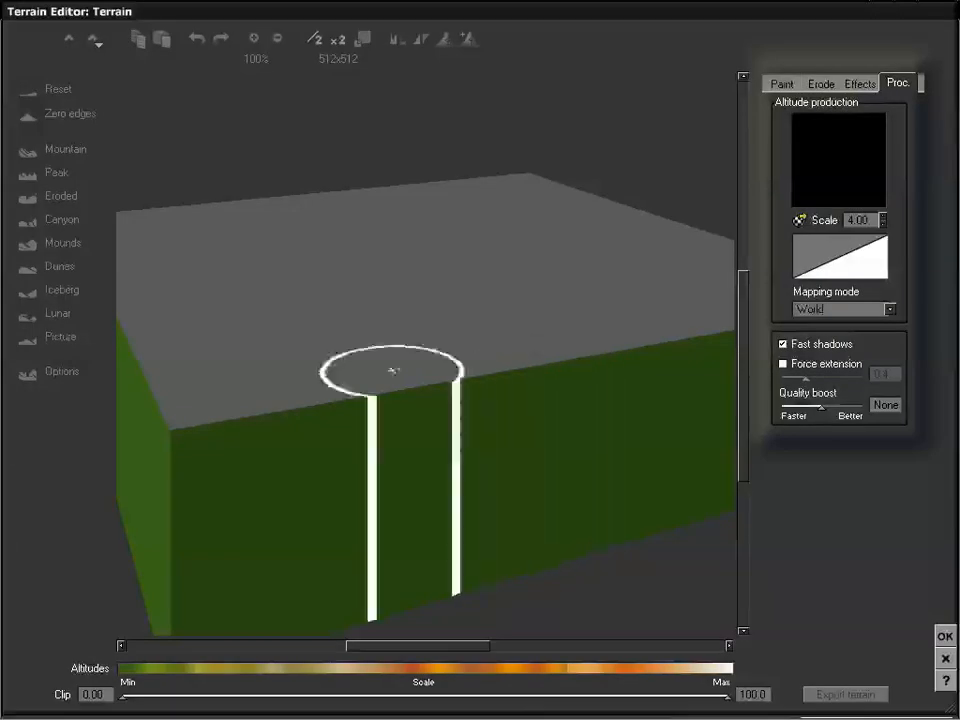
pyautogui.moveTo(451, 300)
pyautogui.mouseDown(button='right')
pyautogui.moveTo(450, 349)
pyautogui.moveTo(450, 330)
pyautogui.mouseUp(button='right')
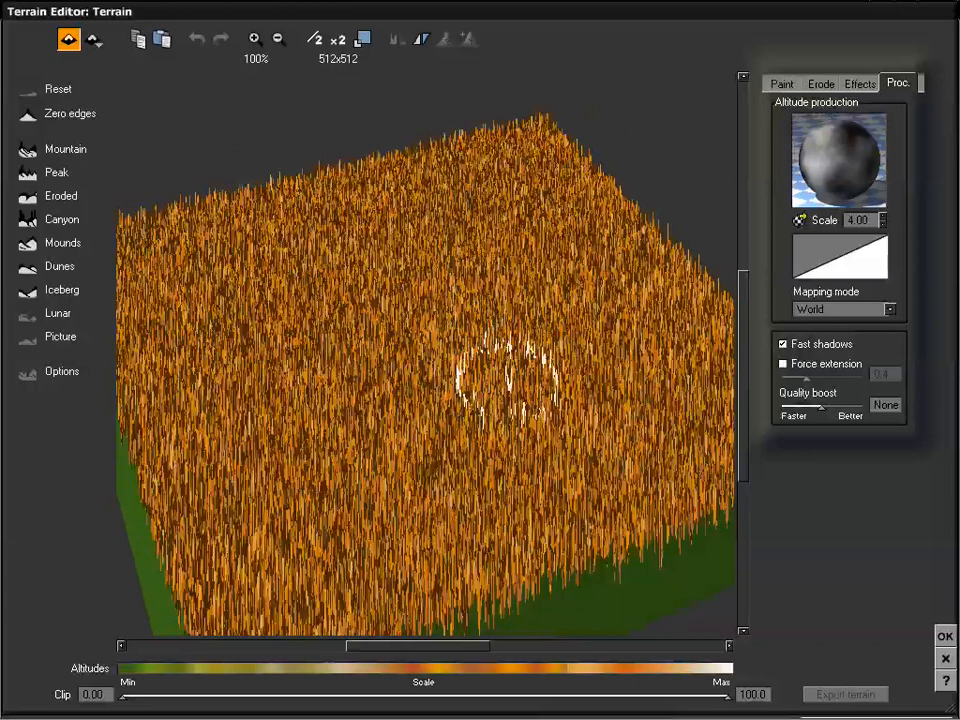
pyautogui.moveTo(489, 377)
pyautogui.mouseDown(button='right')
pyautogui.moveTo(497, 435)
pyautogui.moveTo(439, 356)
pyautogui.moveTo(443, 384)
pyautogui.mouseUp(button='right')
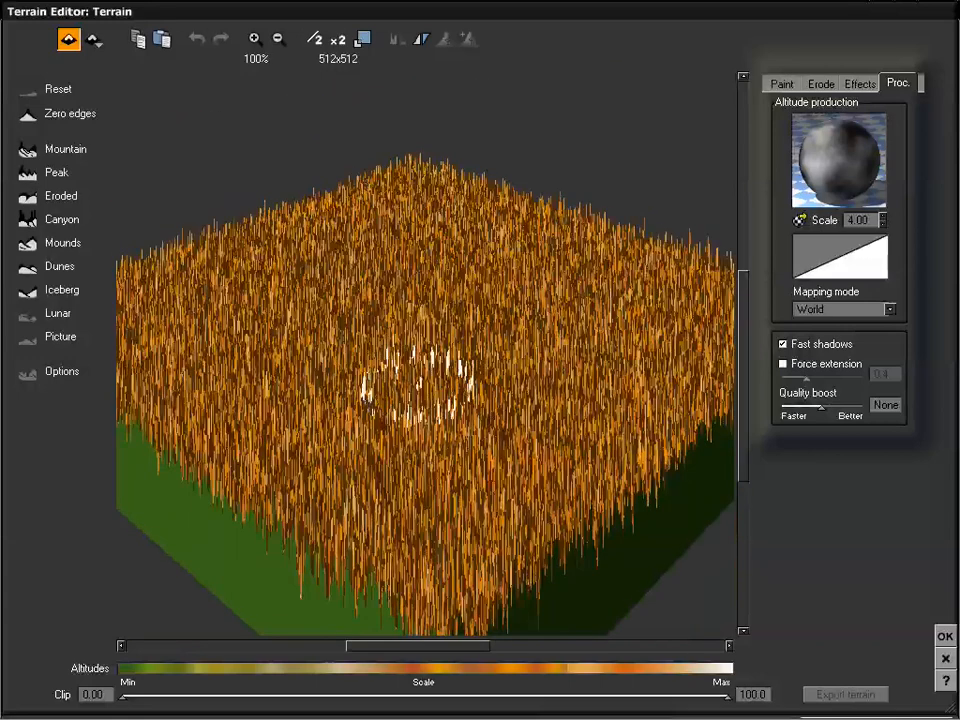
pyautogui.moveTo(366, 392)
pyautogui.mouseDown(button='right')
pyautogui.moveTo(418, 399)
pyautogui.moveTo(439, 375)
pyautogui.moveTo(435, 339)
pyautogui.moveTo(437, 360)
pyautogui.moveTo(465, 392)
pyautogui.moveTo(417, 258)
pyautogui.moveTo(441, 264)
pyautogui.moveTo(445, 297)
pyautogui.mouseUp(button='right')
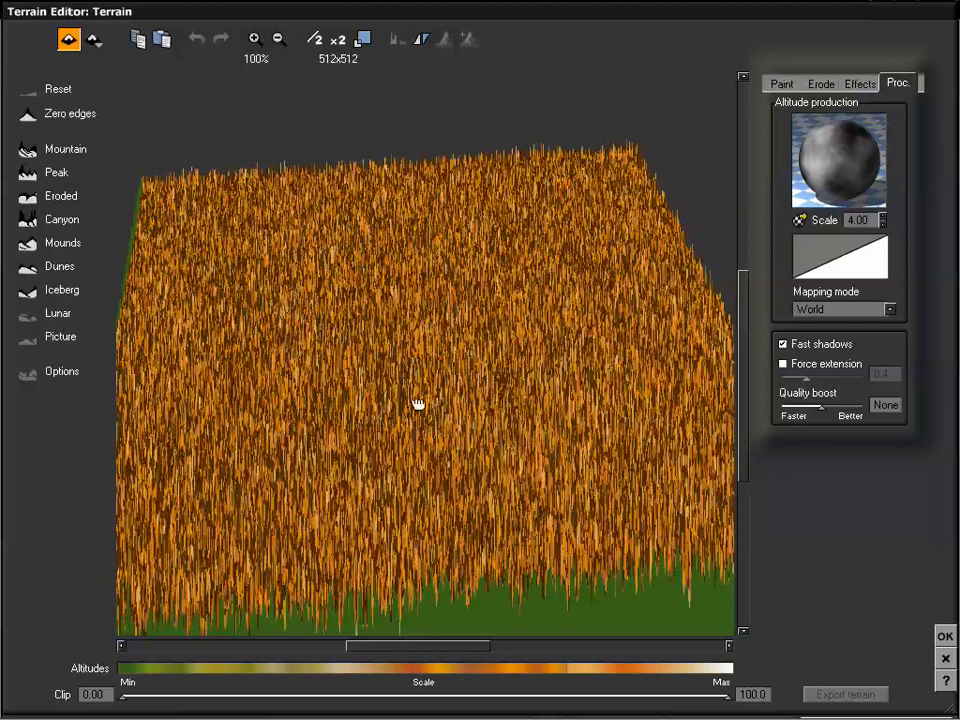
pyautogui.moveTo(418, 401); pyautogui.dragTo(405, 335, button='right')
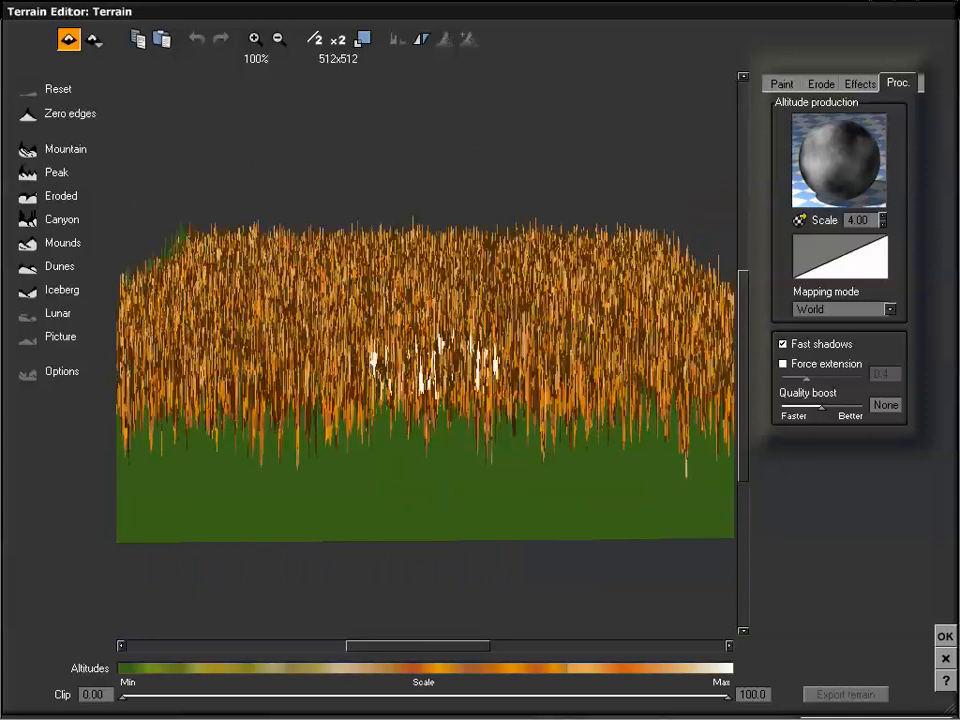
pyautogui.moveTo(395, 230); pyautogui.dragTo(455, 350, button='right')
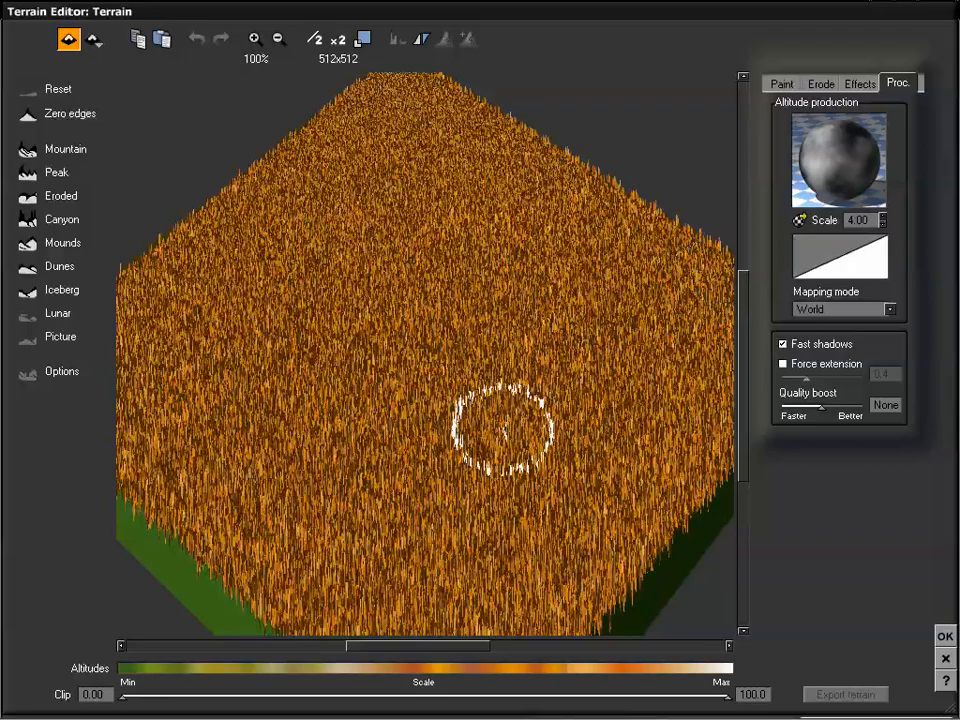
pyautogui.moveTo(503, 430)
pyautogui.mouseDown(button='right')
pyautogui.moveTo(509, 399)
pyautogui.moveTo(498, 391)
pyautogui.mouseUp(button='right')
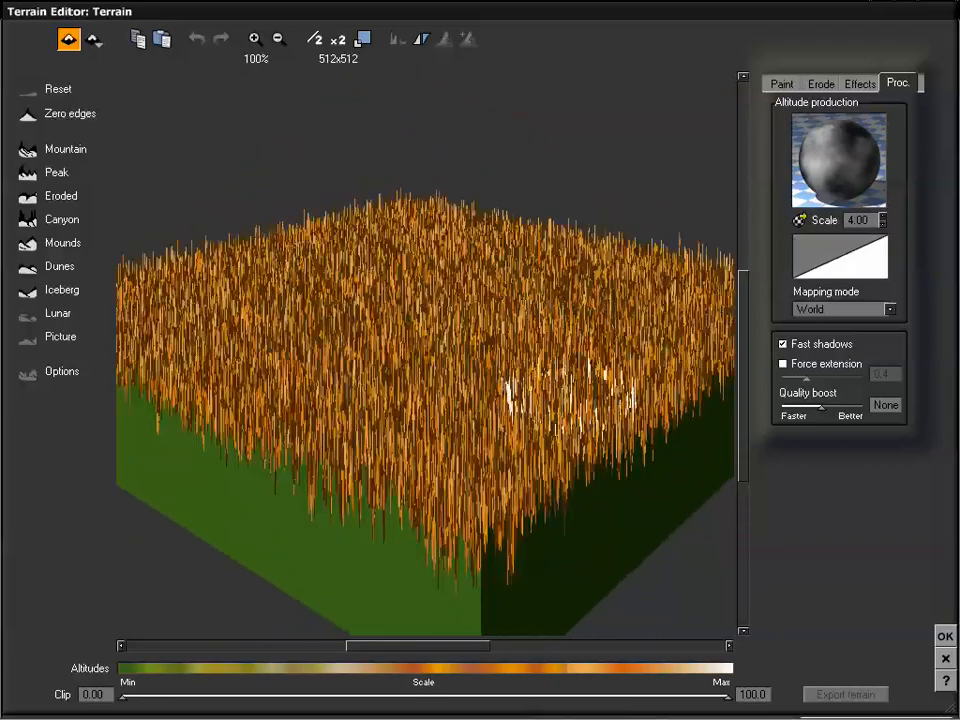
pyautogui.moveTo(457, 286)
pyautogui.mouseDown(button='right')
pyautogui.moveTo(479, 316)
pyautogui.moveTo(478, 358)
pyautogui.moveTo(478, 317)
pyautogui.moveTo(510, 326)
pyautogui.moveTo(471, 321)
pyautogui.moveTo(439, 368)
pyautogui.moveTo(440, 394)
pyautogui.mouseUp(button='right')
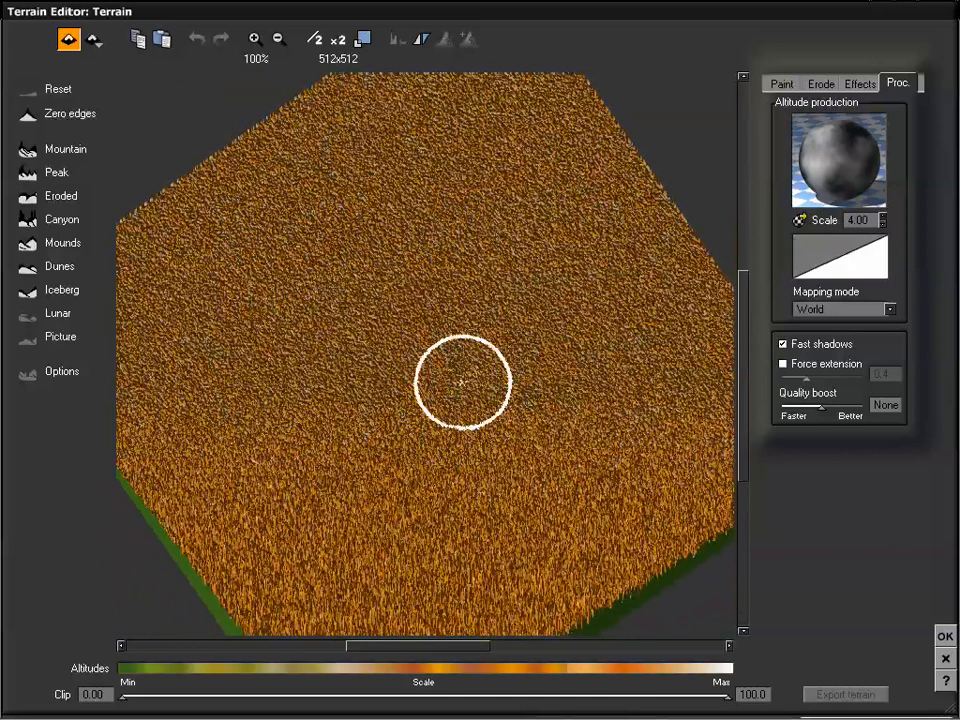
pyautogui.moveTo(463, 381)
pyautogui.mouseDown(button='right')
pyautogui.moveTo(463, 329)
pyautogui.moveTo(539, 387)
pyautogui.moveTo(585, 369)
pyautogui.mouseUp(button='right')
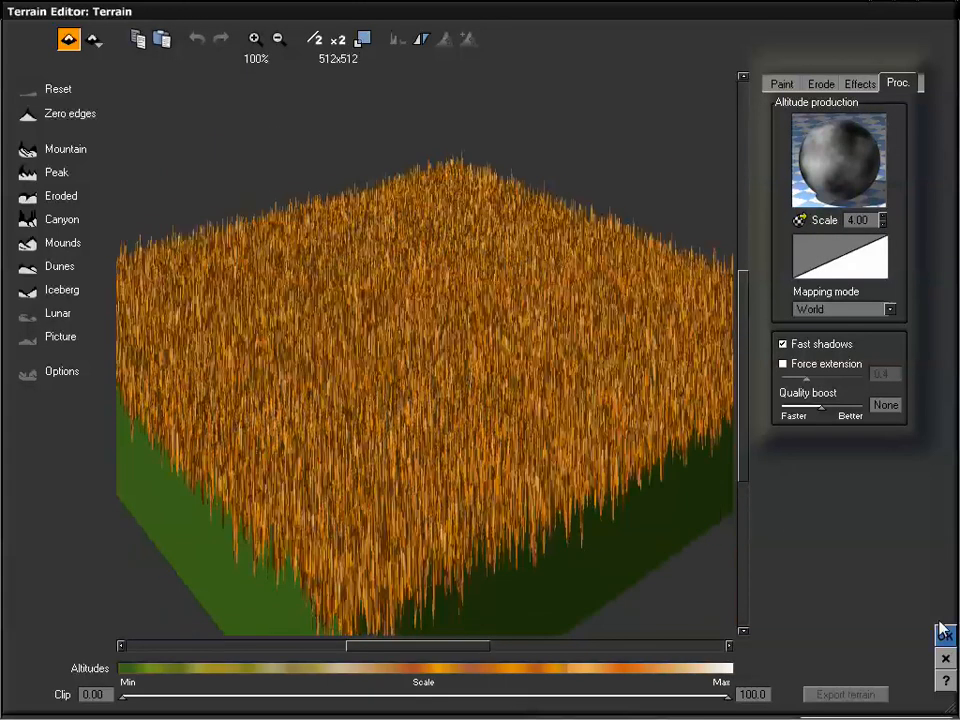
pyautogui.click(945, 661)
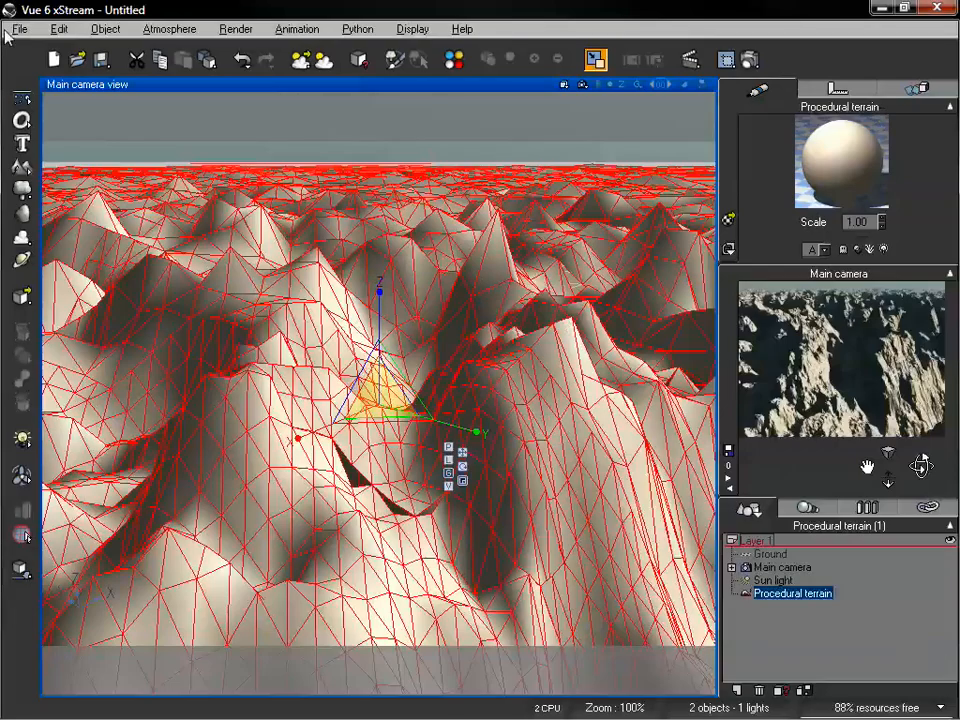
# Start a new scene with the Default Spectral Sunshine atmosphere and discard the current scene's changes
pyautogui.click(19, 30)
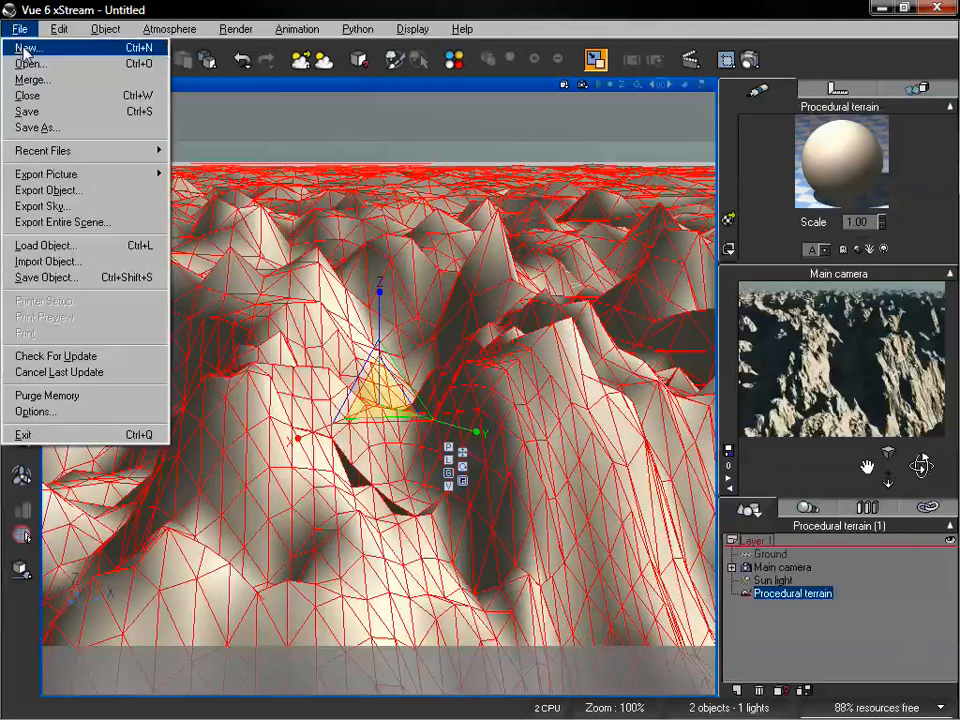
pyautogui.click(27, 48)
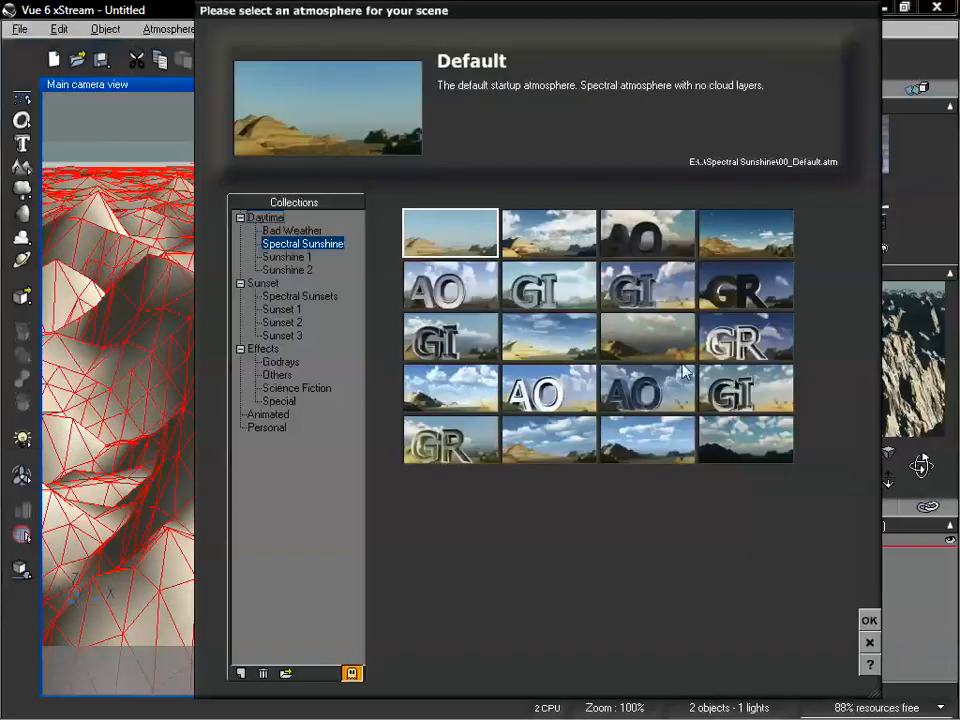
pyautogui.click(869, 621)
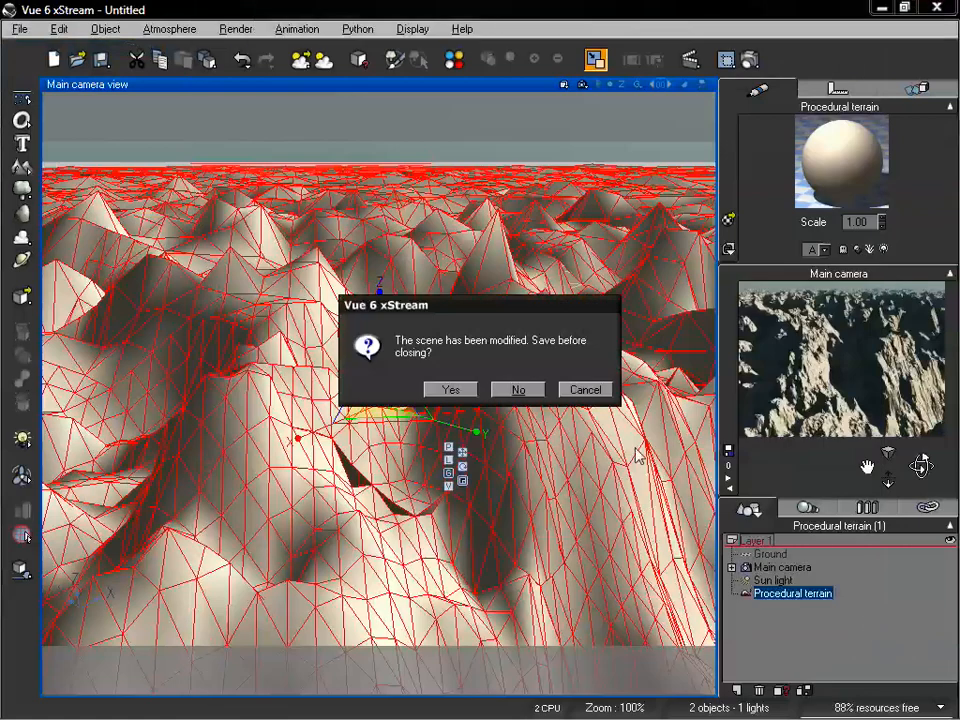
pyautogui.click(520, 392)
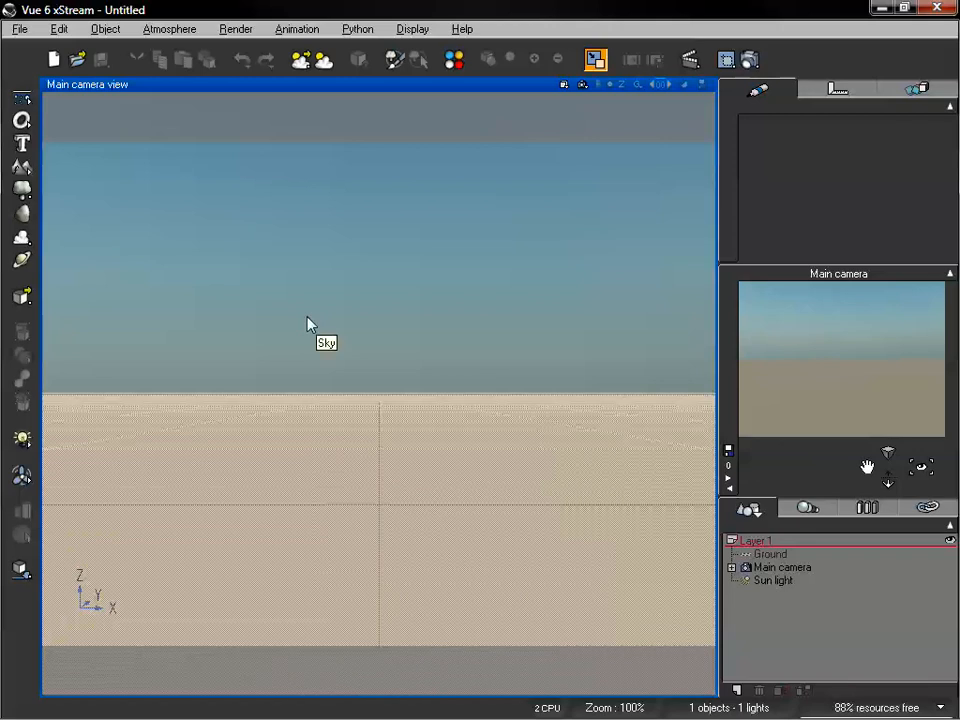
# Add a procedural terrain to the new scene and open it in the Terrain Editor
pyautogui.click(22, 168)
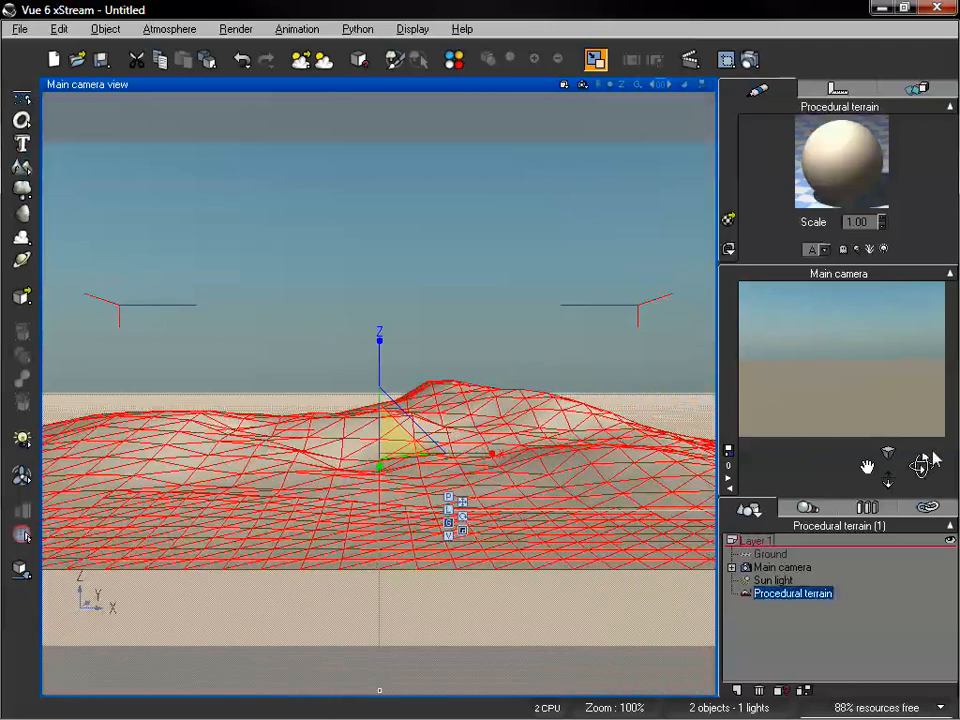
pyautogui.moveTo(921, 465)
pyautogui.mouseDown()
pyautogui.moveTo(927, 492)
pyautogui.moveTo(903, 482)
pyautogui.moveTo(897, 460)
pyautogui.moveTo(887, 480)
pyautogui.moveTo(867, 466)
pyautogui.mouseUp()
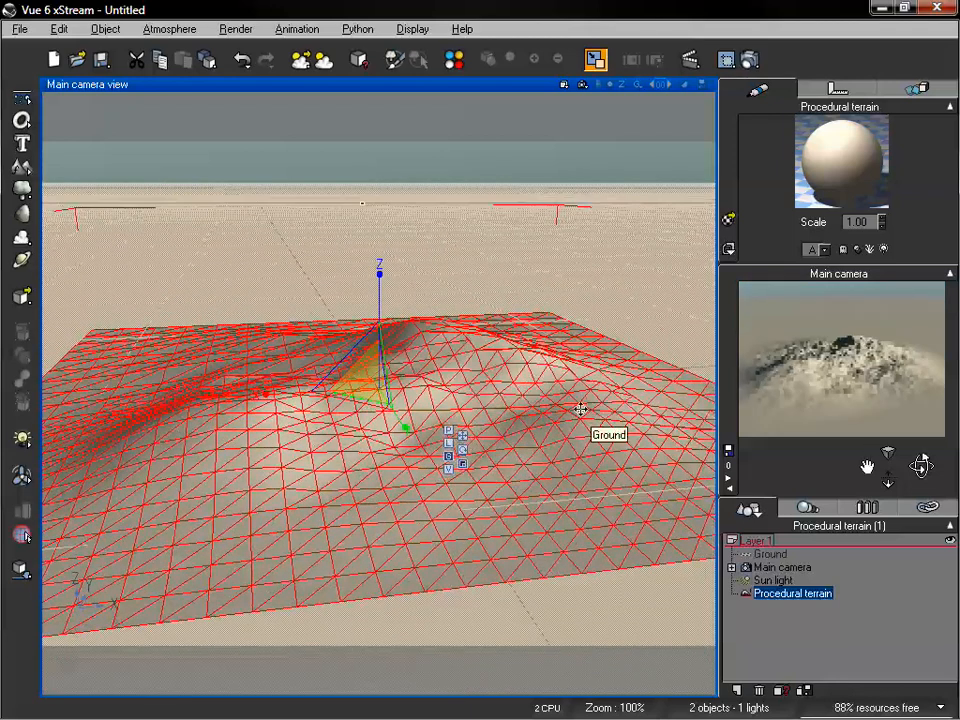
pyautogui.doubleClick(580, 409)
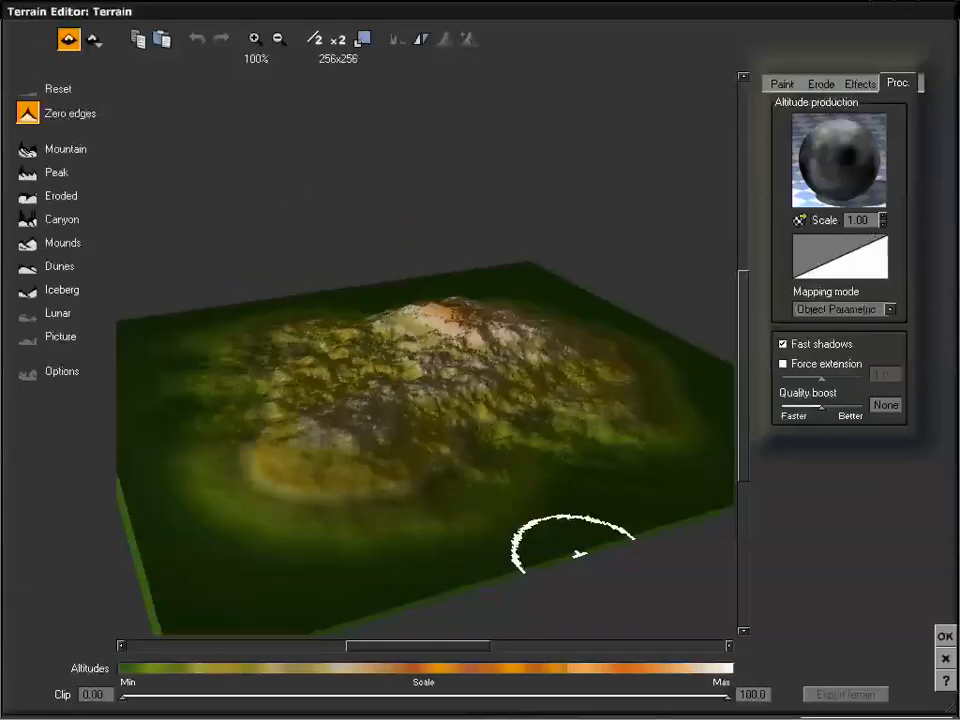
# Turn off Zero edges for the procedural terrain and examine the full relief and its borders from several angles
pyautogui.click(34, 116)
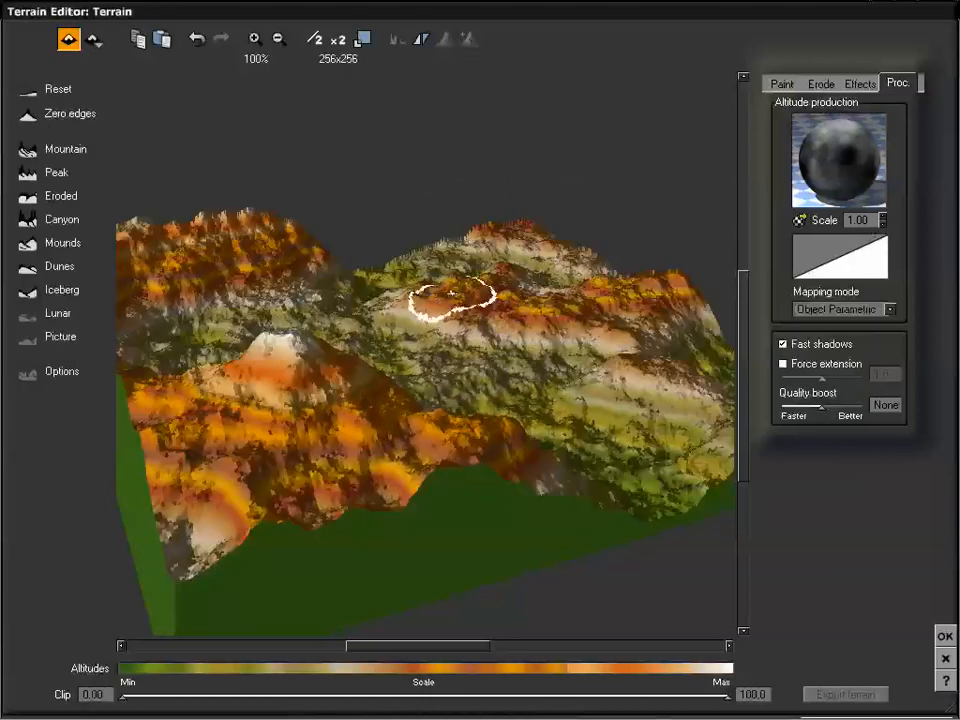
pyautogui.moveTo(505, 320)
pyautogui.mouseDown(button='right')
pyautogui.moveTo(471, 336)
pyautogui.moveTo(429, 315)
pyautogui.moveTo(457, 356)
pyautogui.moveTo(497, 369)
pyautogui.moveTo(493, 358)
pyautogui.moveTo(395, 369)
pyautogui.moveTo(503, 369)
pyautogui.moveTo(506, 341)
pyautogui.moveTo(525, 354)
pyautogui.mouseUp(button='right')
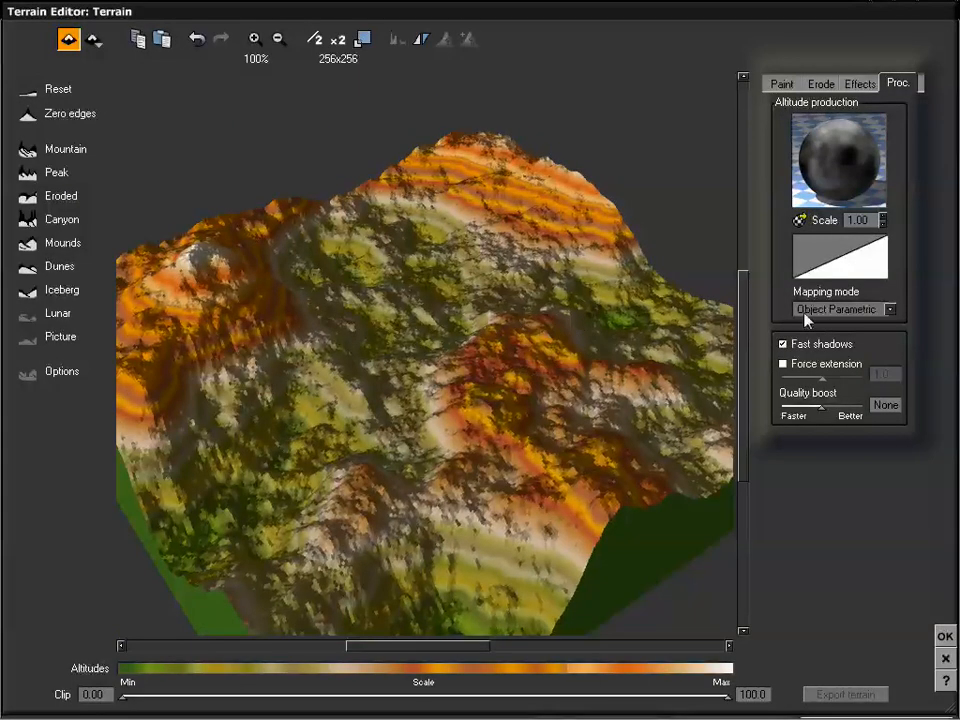
pyautogui.moveTo(553, 356)
pyautogui.mouseDown(button='right')
pyautogui.moveTo(557, 364)
pyautogui.moveTo(557, 345)
pyautogui.moveTo(572, 341)
pyautogui.moveTo(560, 350)
pyautogui.mouseUp(button='right')
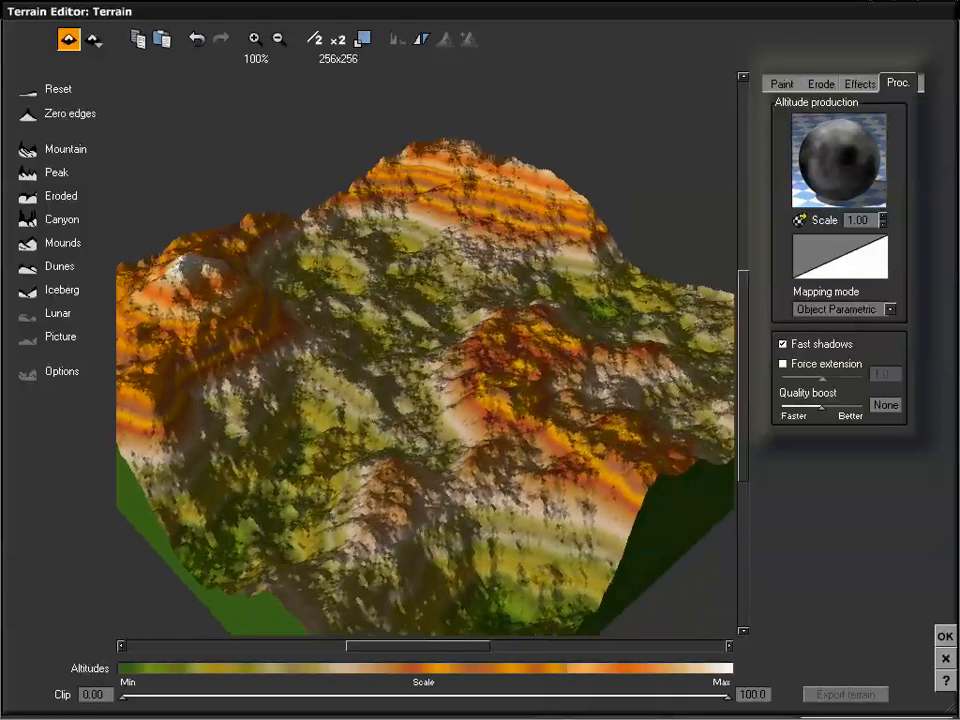
pyautogui.moveTo(508, 286)
pyautogui.mouseDown(button='right')
pyautogui.moveTo(508, 311)
pyautogui.moveTo(497, 294)
pyautogui.moveTo(504, 280)
pyautogui.mouseUp(button='right')
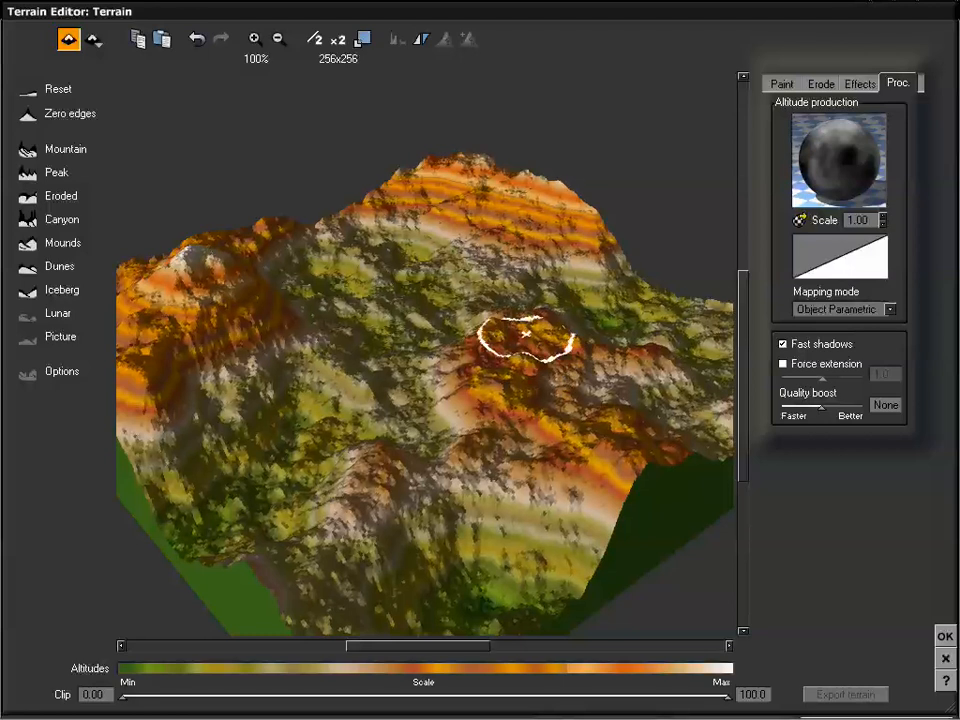
pyautogui.moveTo(517, 328)
pyautogui.mouseDown(button='right')
pyautogui.moveTo(507, 337)
pyautogui.moveTo(508, 321)
pyautogui.mouseUp(button='right')
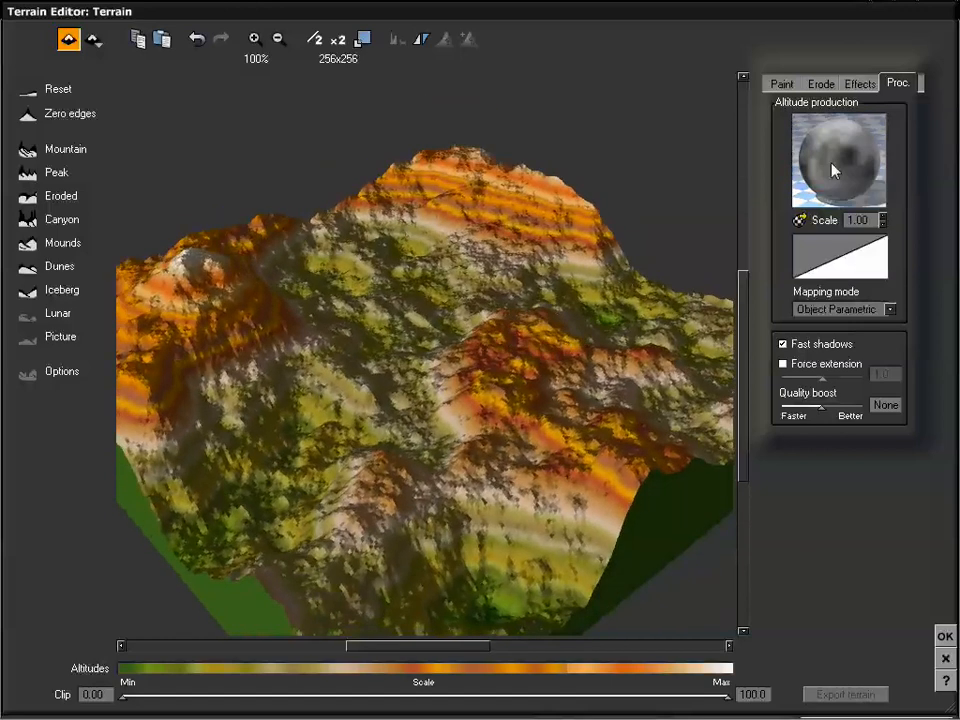
pyautogui.moveTo(548, 361); pyautogui.dragTo(538, 339, button='right')
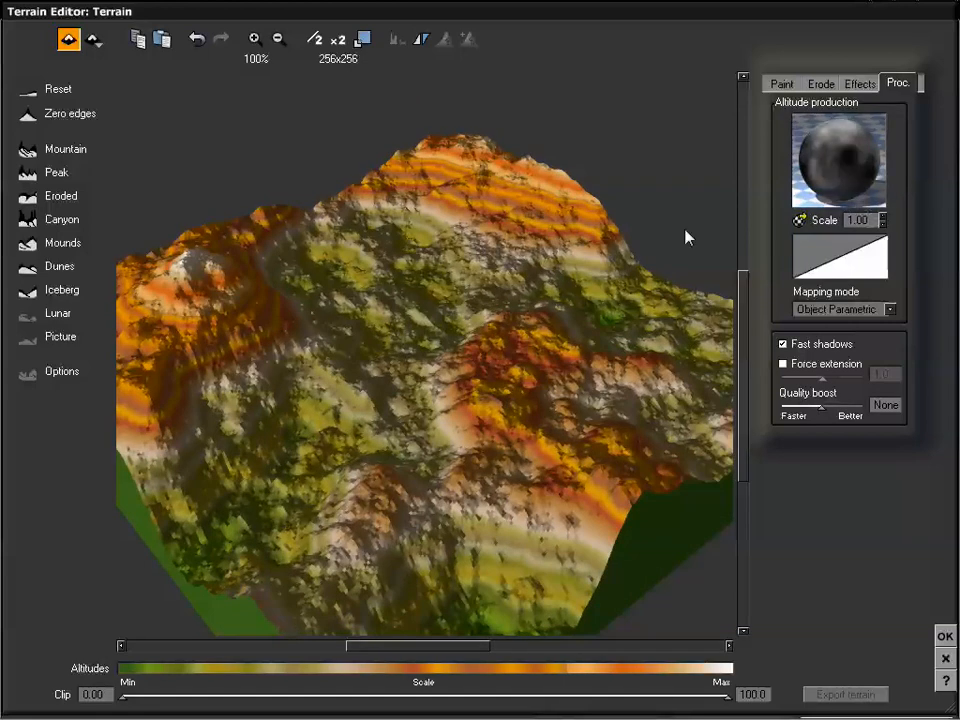
pyautogui.moveTo(546, 311); pyautogui.dragTo(551, 304, button='right')
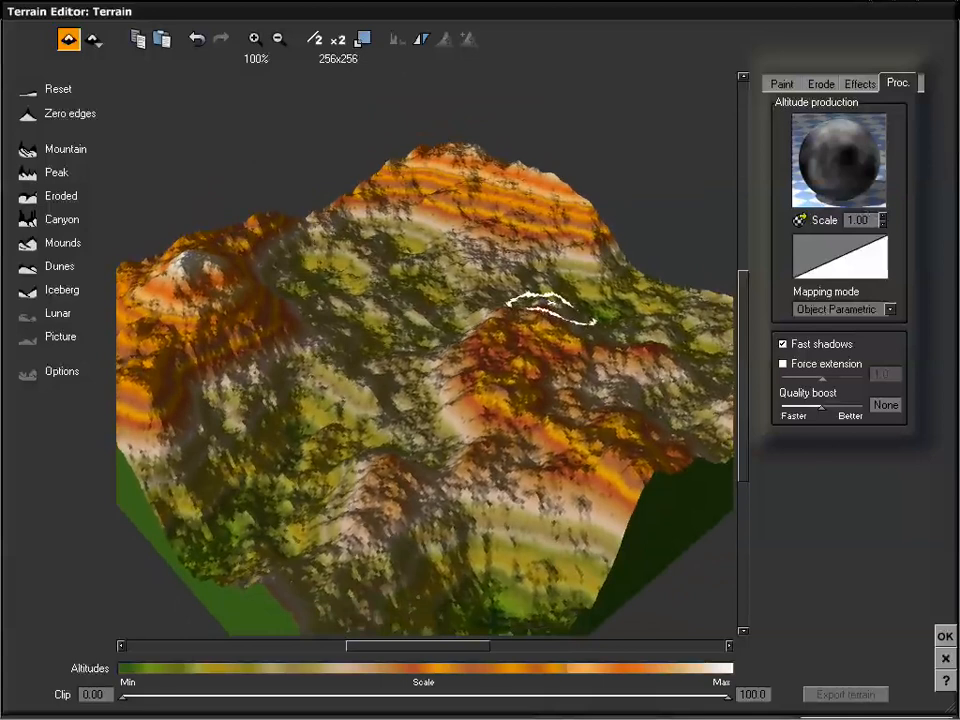
pyautogui.moveTo(545, 292); pyautogui.dragTo(554, 281, button='right')
pyautogui.moveTo(558, 350); pyautogui.dragTo(551, 328, button='right')
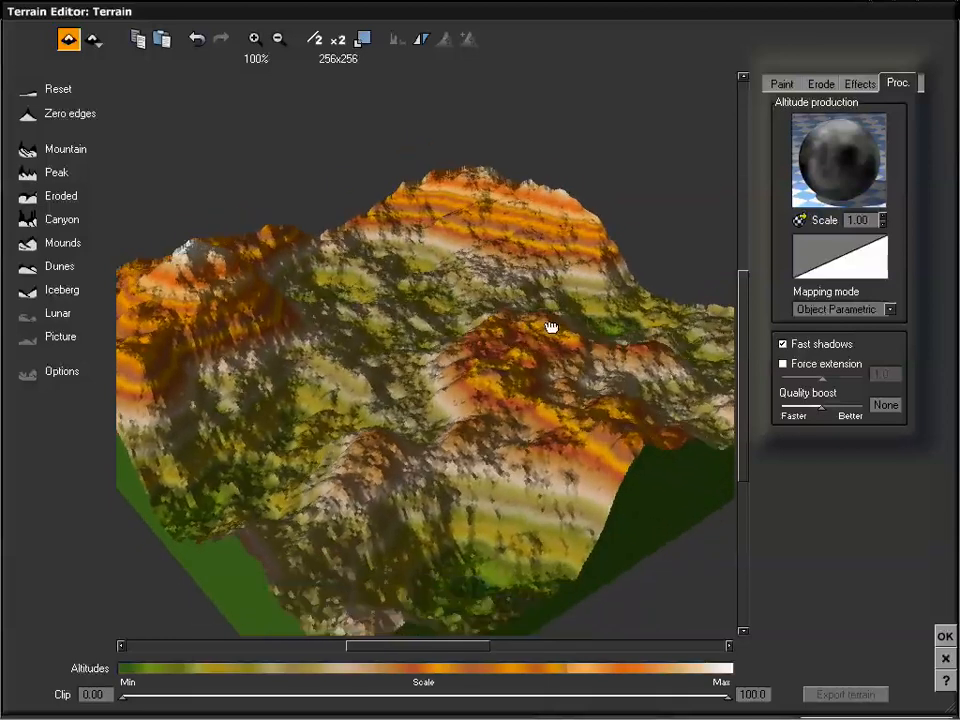
# Double the terrain resolution to 512x512 and inspect the finer relief from several angles
pyautogui.click(337, 42)
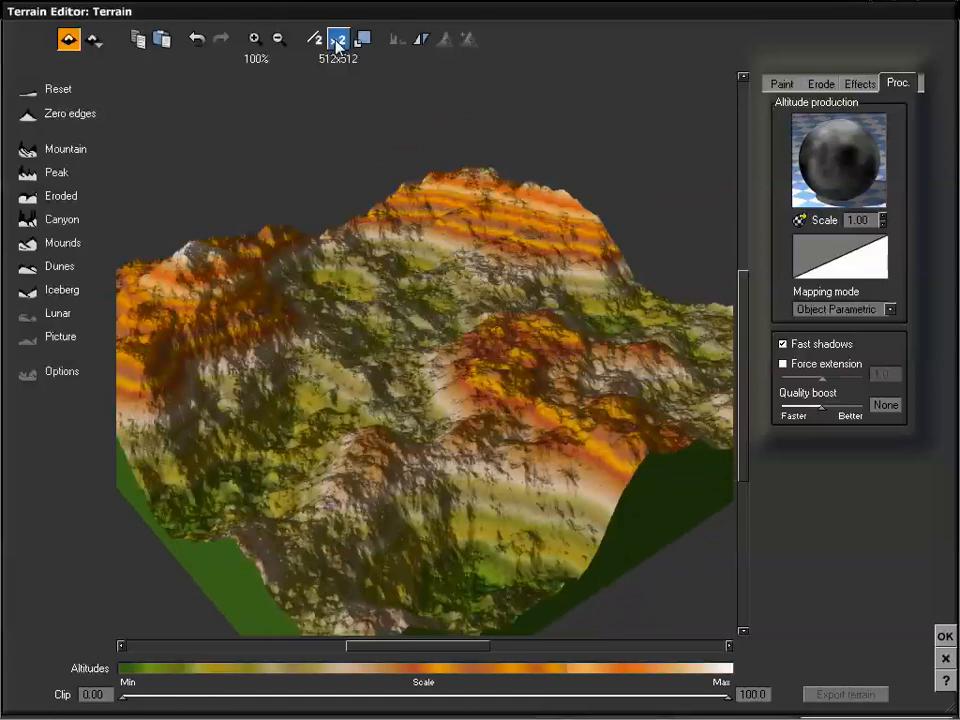
pyautogui.moveTo(489, 285)
pyautogui.mouseDown(button='right')
pyautogui.moveTo(497, 302)
pyautogui.moveTo(493, 275)
pyautogui.moveTo(499, 304)
pyautogui.moveTo(594, 276)
pyautogui.moveTo(585, 274)
pyautogui.mouseUp(button='right')
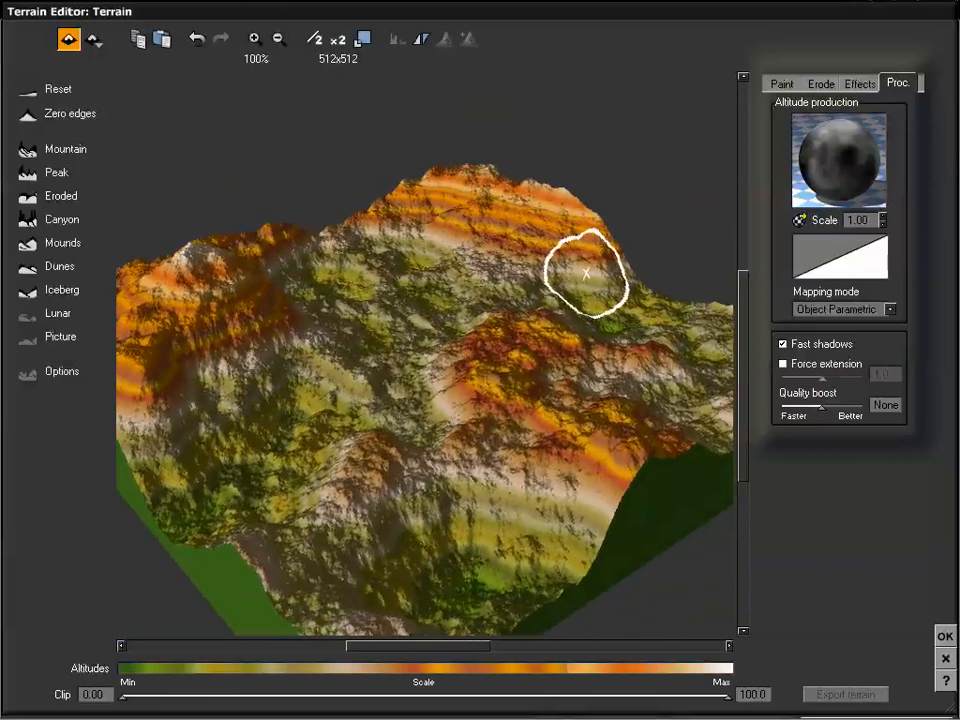
pyautogui.moveTo(534, 272)
pyautogui.mouseDown(button='right')
pyautogui.moveTo(512, 294)
pyautogui.moveTo(514, 274)
pyautogui.mouseUp(button='right')
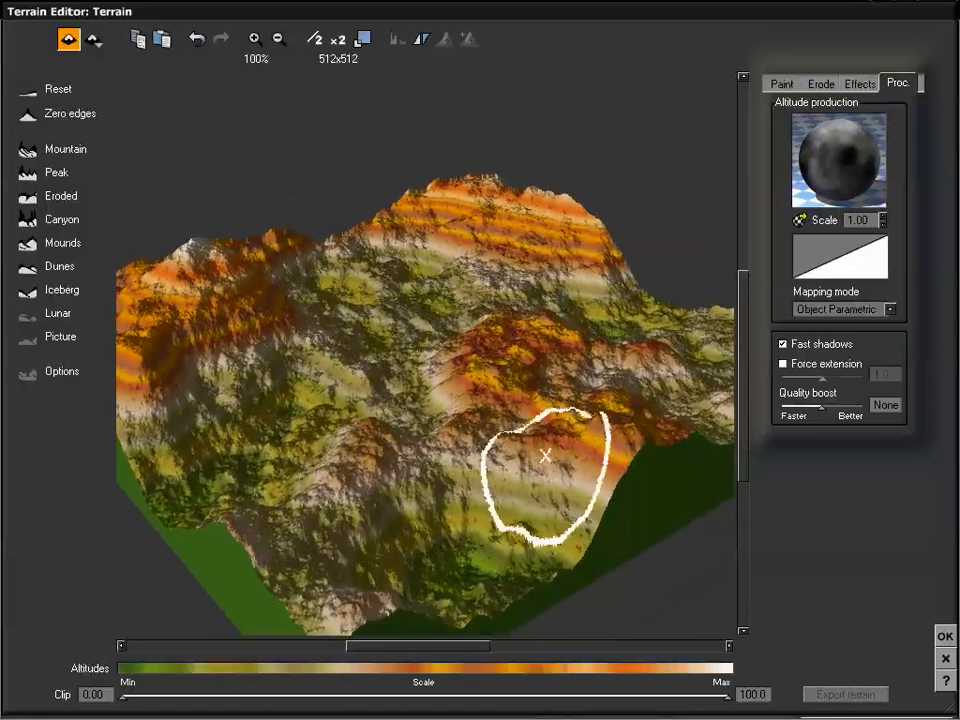
pyautogui.moveTo(471, 264); pyautogui.dragTo(471, 283, button='right')
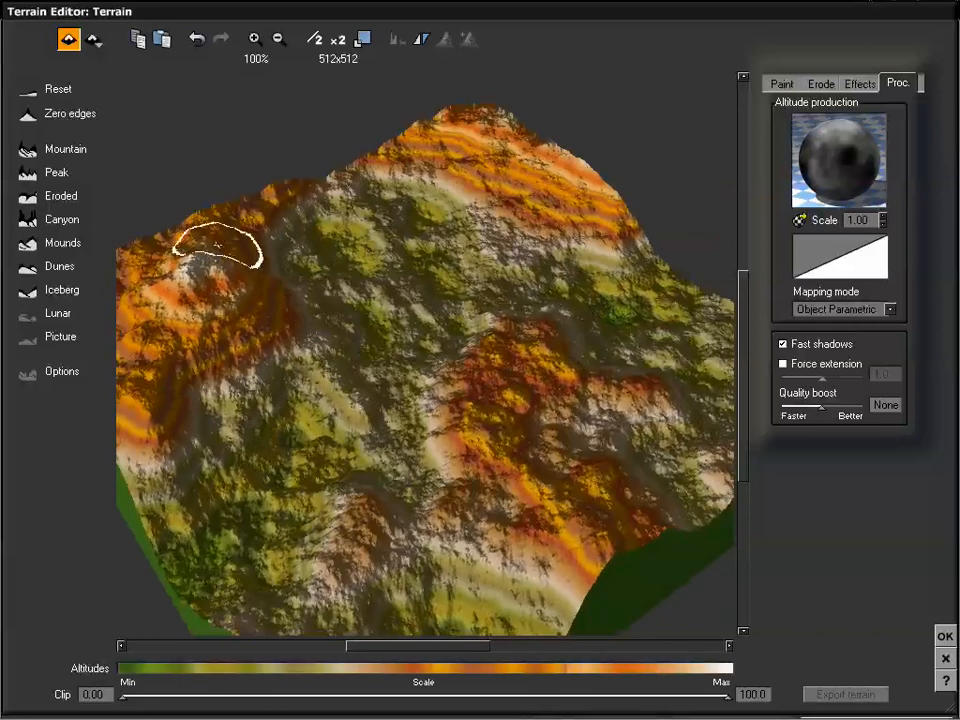
pyautogui.moveTo(495, 445); pyautogui.dragTo(494, 414, button='right')
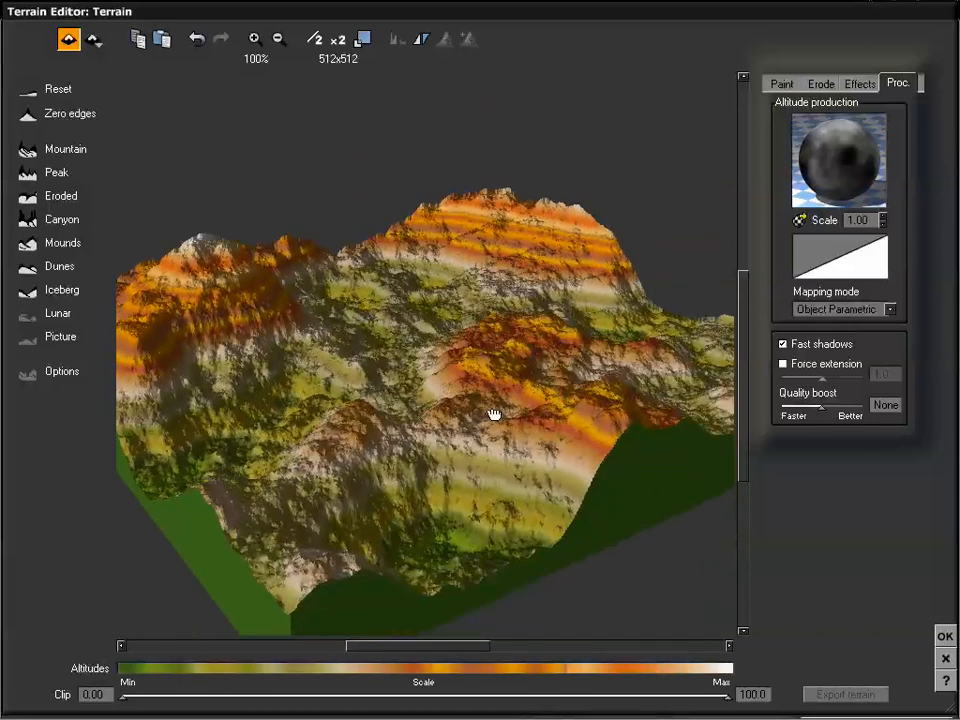
pyautogui.moveTo(400, 416)
pyautogui.mouseDown(button='right')
pyautogui.moveTo(410, 404)
pyautogui.moveTo(332, 403)
pyautogui.moveTo(346, 403)
pyautogui.mouseUp(button='right')
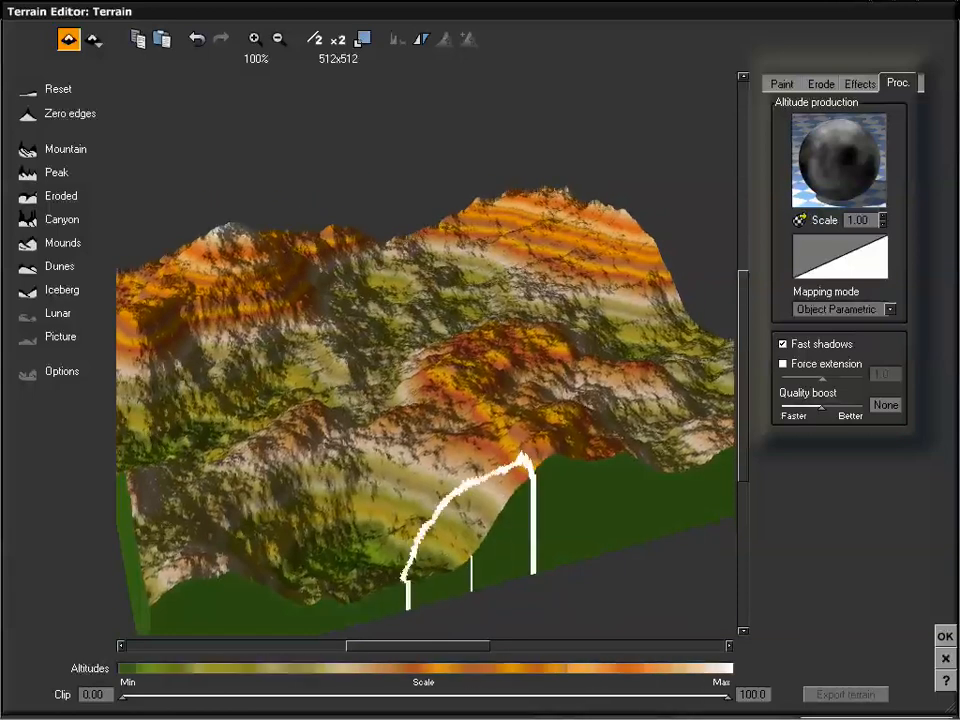
pyautogui.moveTo(471, 514); pyautogui.dragTo(462, 479, button='right')
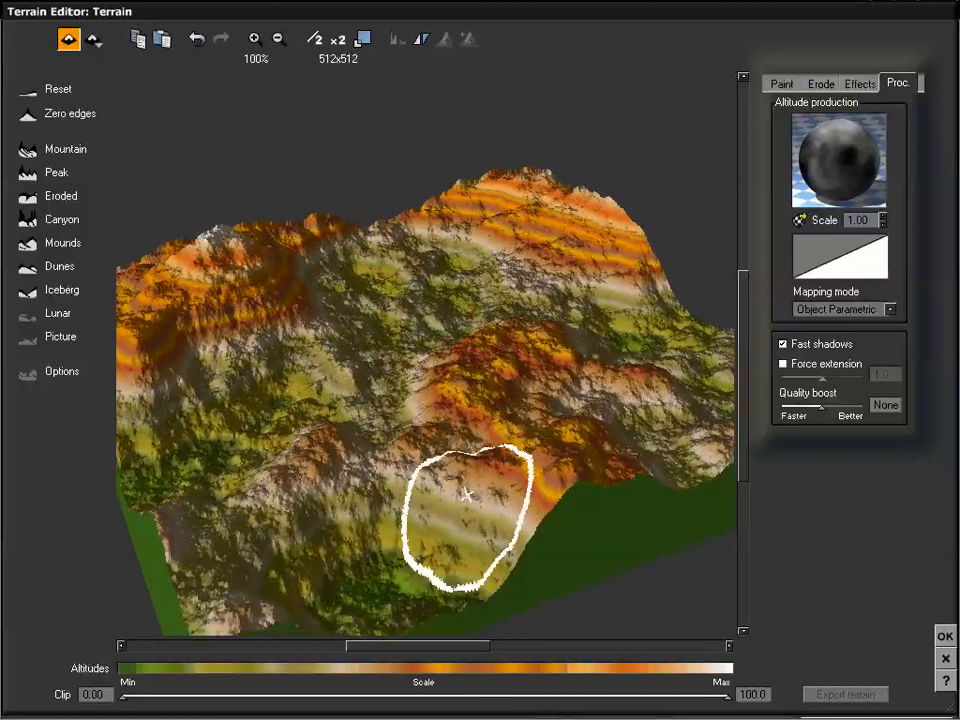
pyautogui.moveTo(429, 420); pyautogui.dragTo(433, 418, button='right')
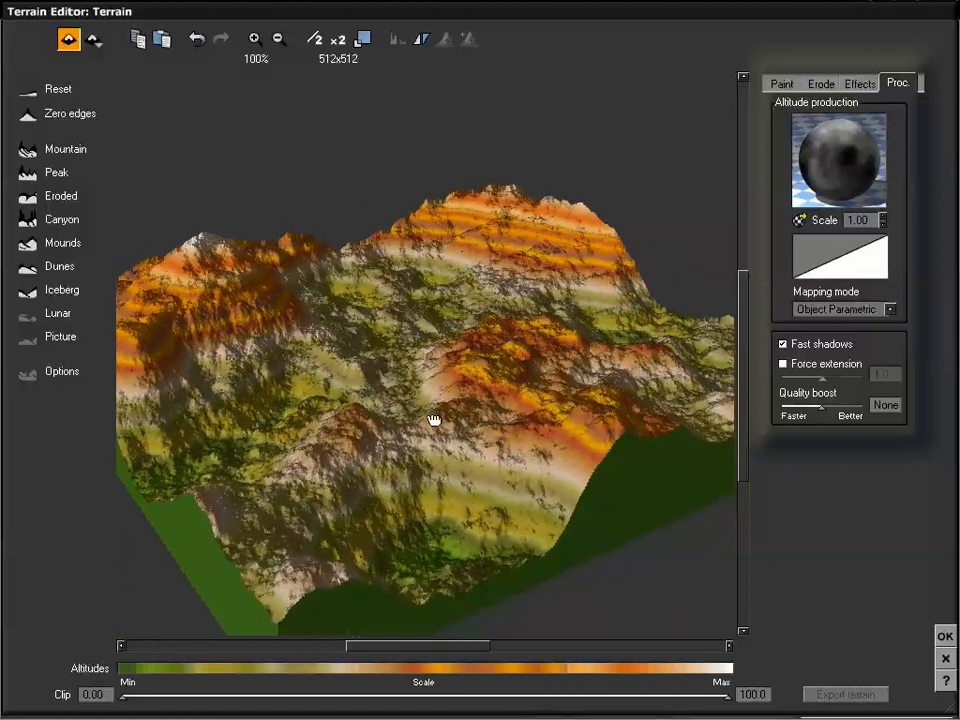
# Open the altitude color map for editing to view its key colors and close it without changes
pyautogui.rightClick(429, 676)
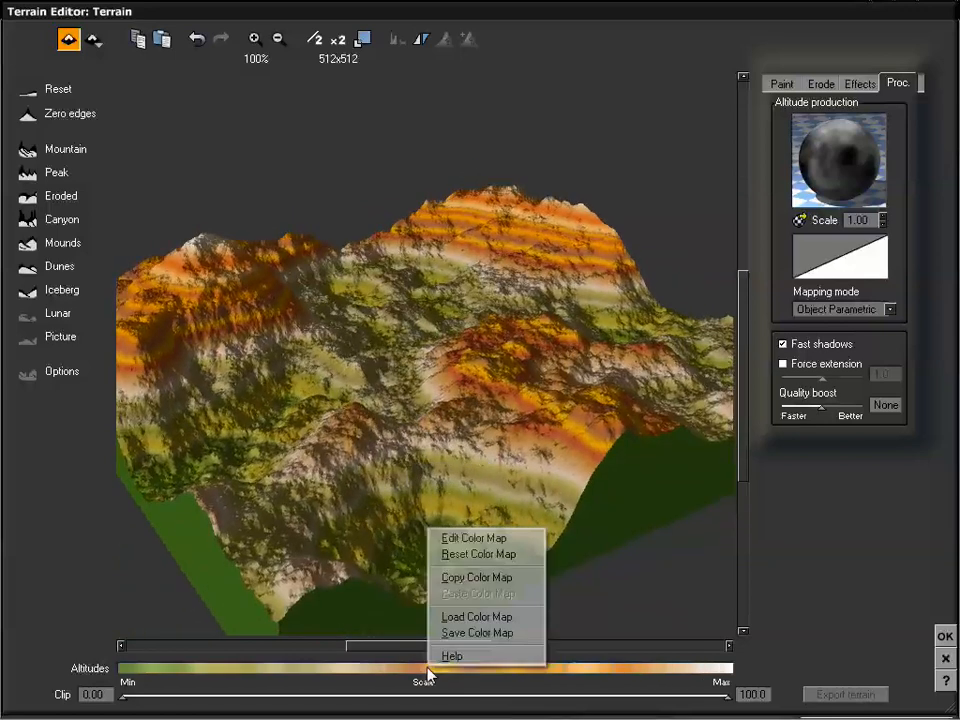
pyautogui.click(469, 540)
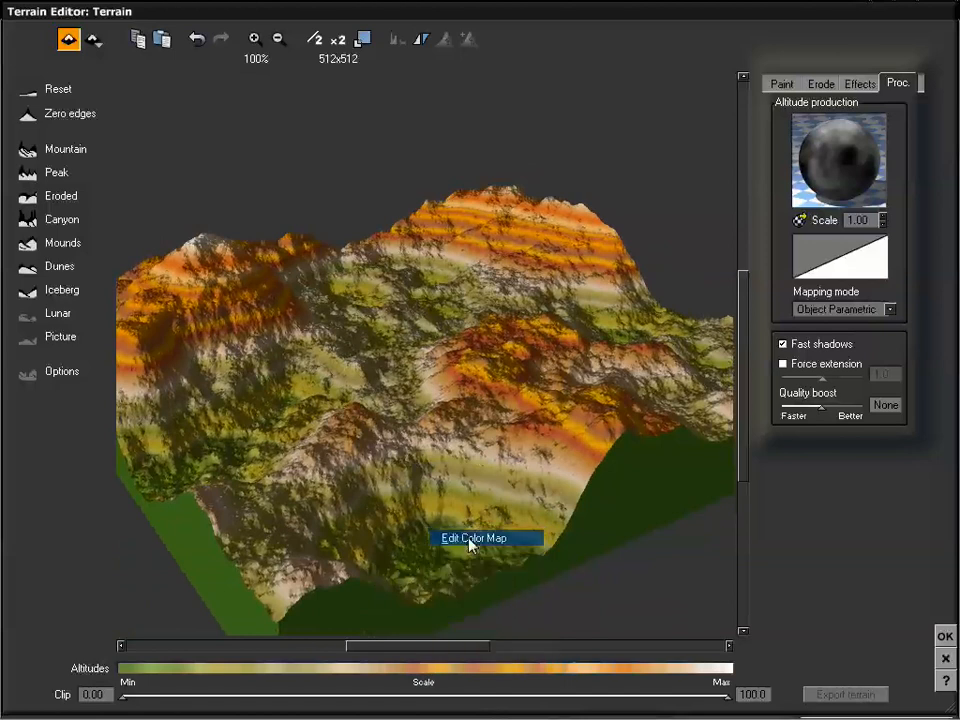
pyautogui.moveTo(782, 323); pyautogui.dragTo(491, 342)
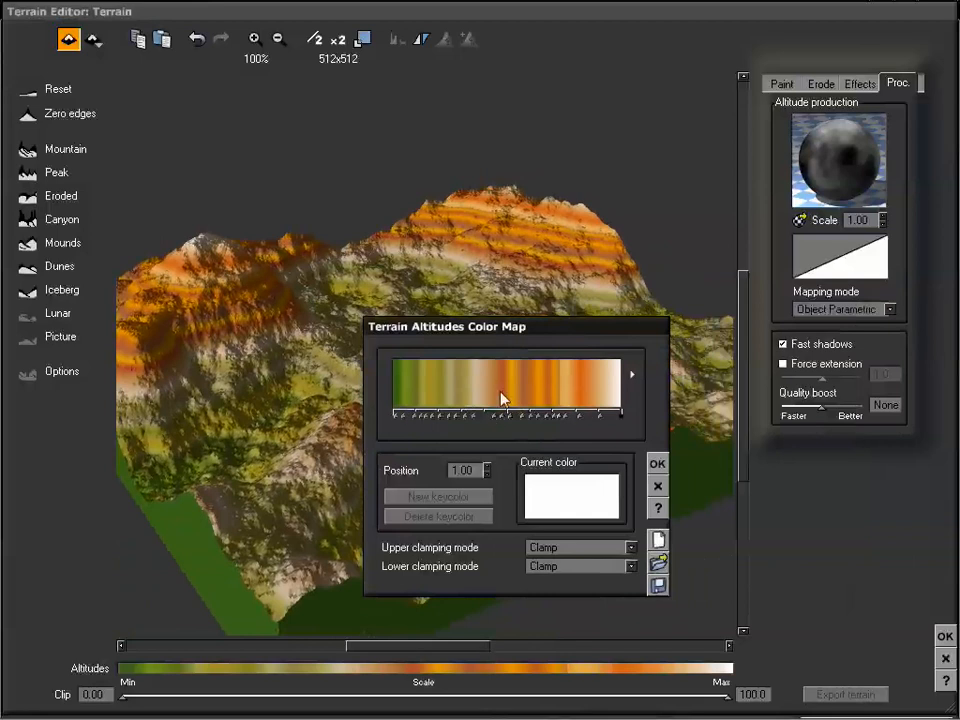
pyautogui.click(657, 486)
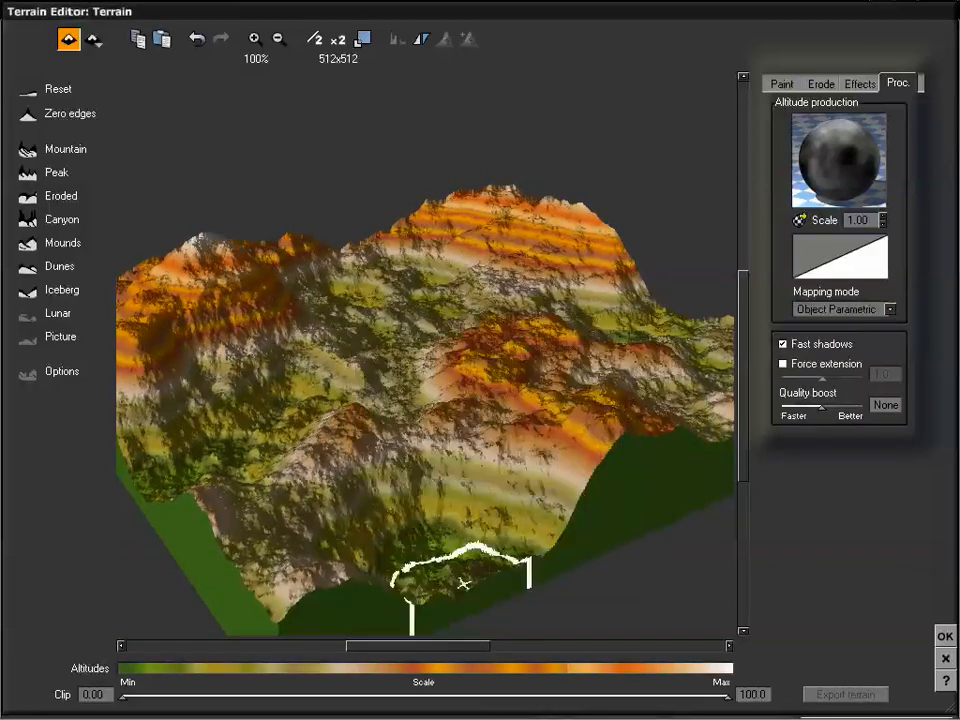
# Start loading an altitude color map and browse the Daytime Skies, Rocks and Grass, Solid Colors and Sunset Skies collections
pyautogui.rightClick(431, 665)
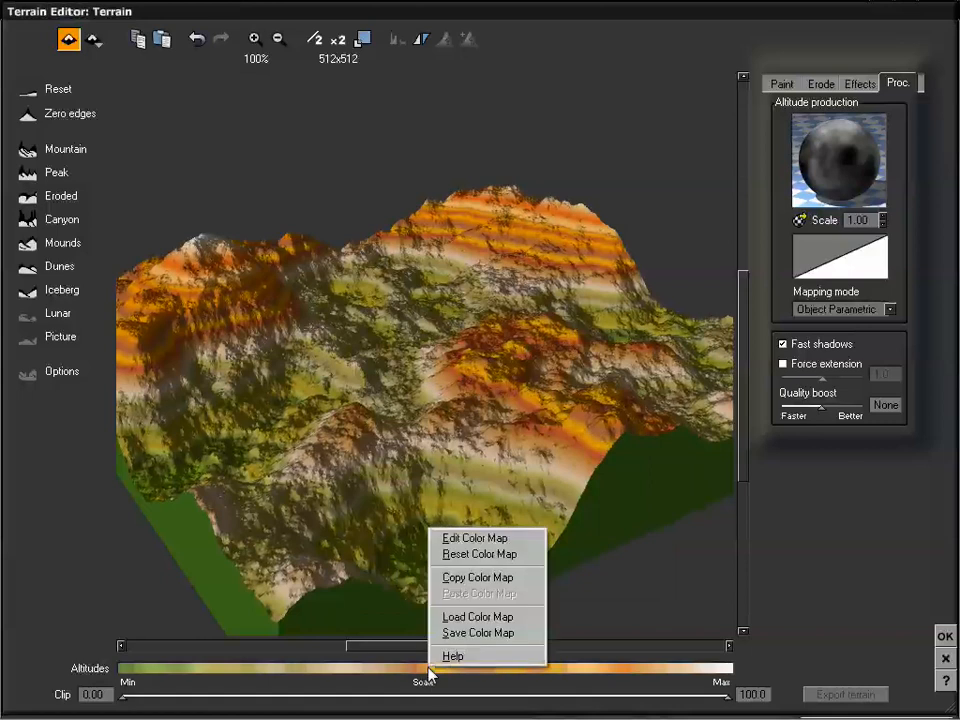
pyautogui.click(468, 619)
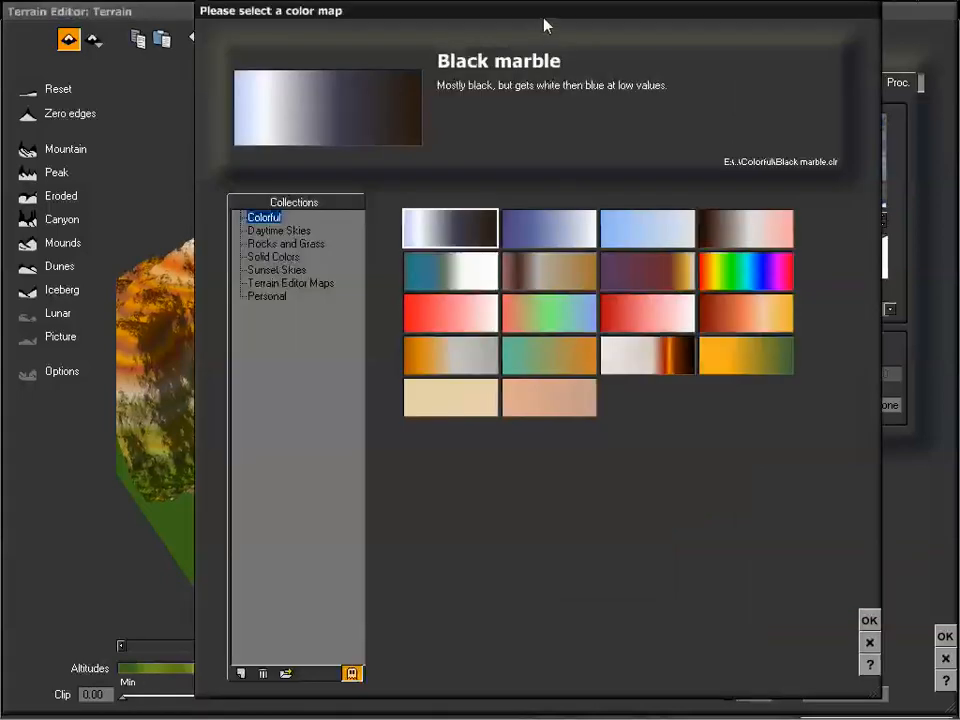
pyautogui.moveTo(544, 18); pyautogui.dragTo(487, 28)
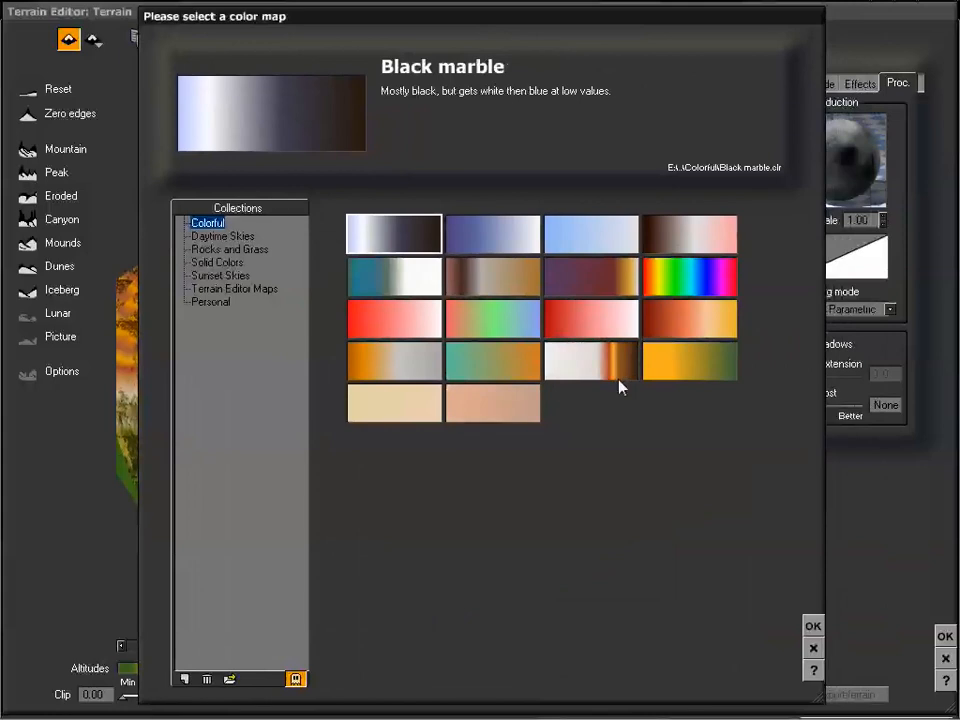
pyautogui.click(238, 236)
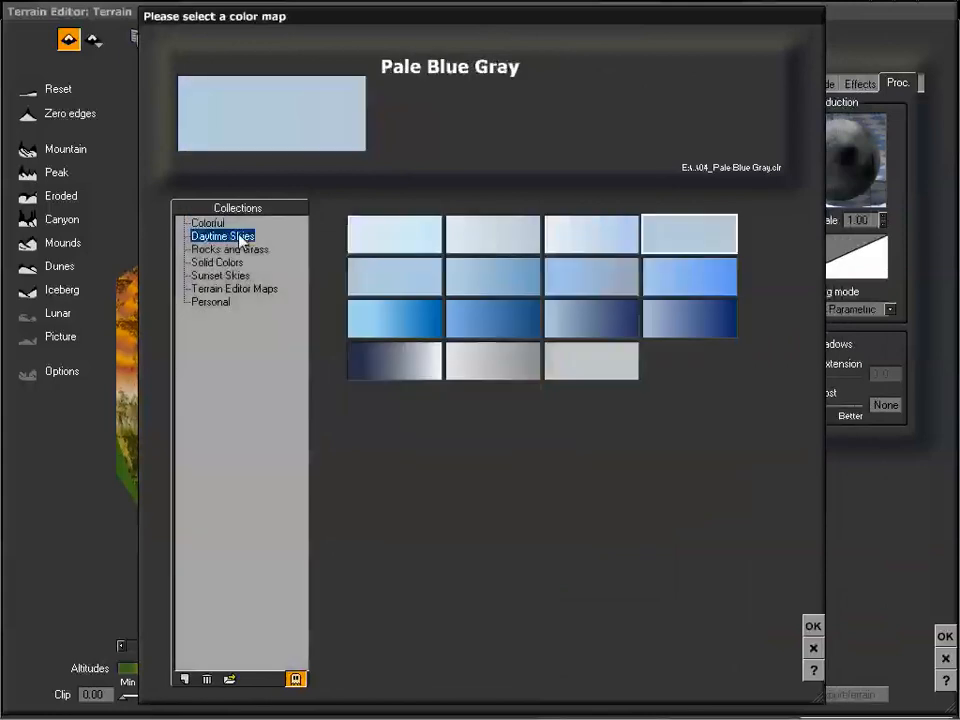
pyautogui.click(231, 251)
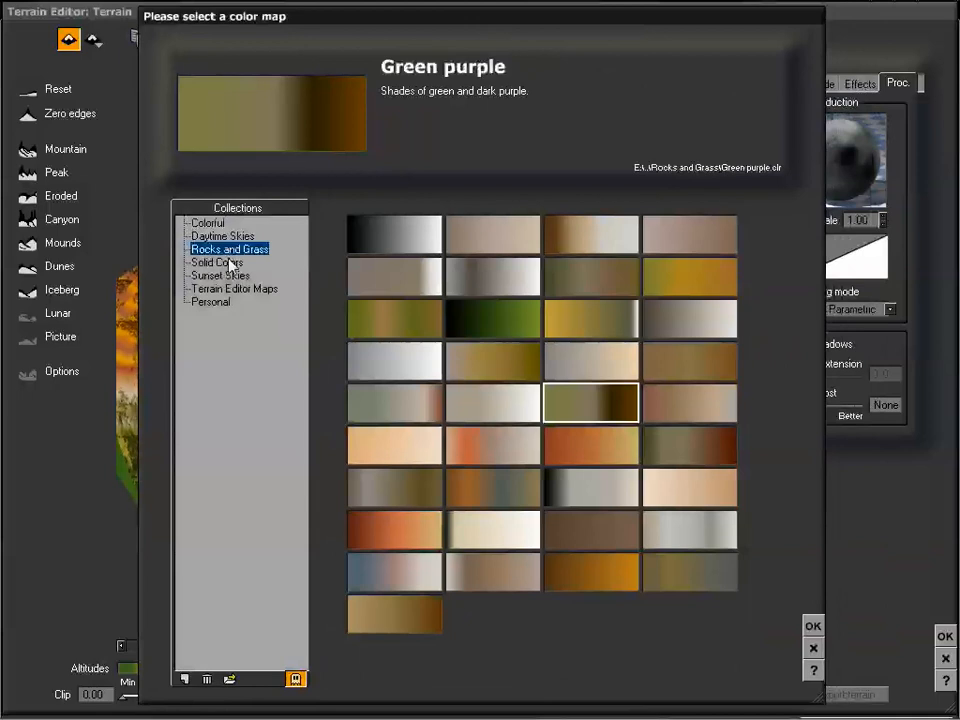
pyautogui.click(229, 263)
pyautogui.click(229, 275)
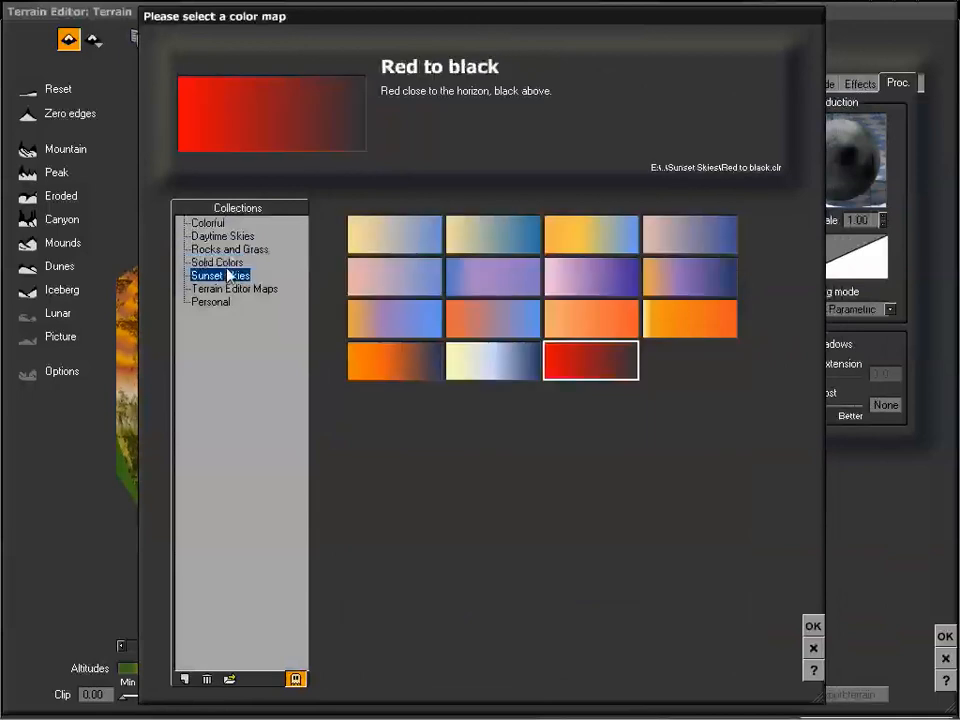
pyautogui.click(229, 263)
pyautogui.click(229, 276)
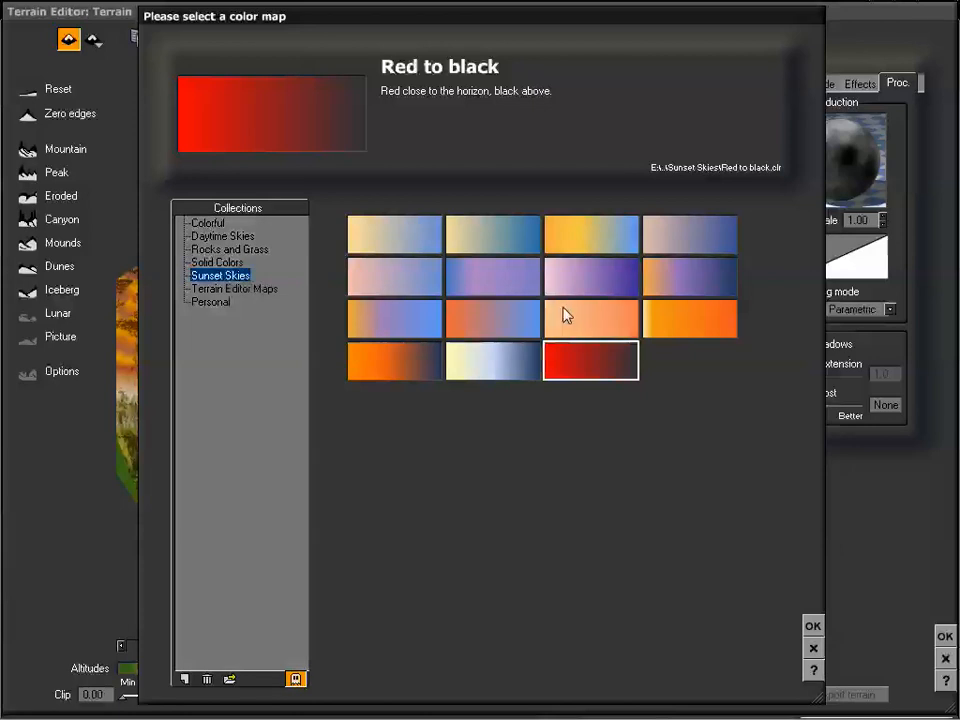
pyautogui.click(234, 263)
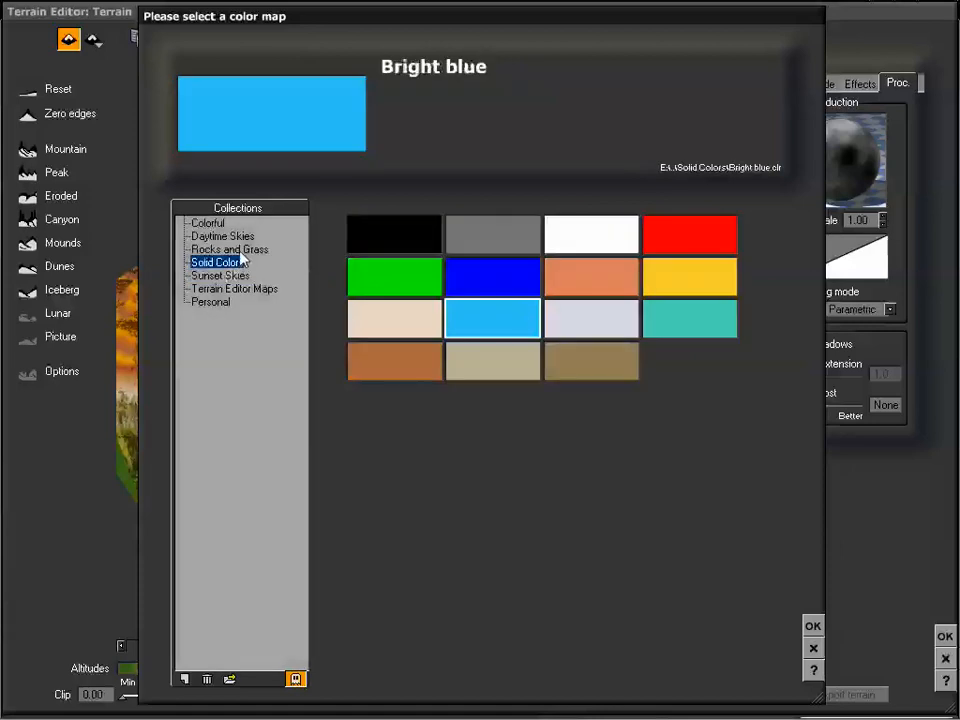
pyautogui.click(240, 252)
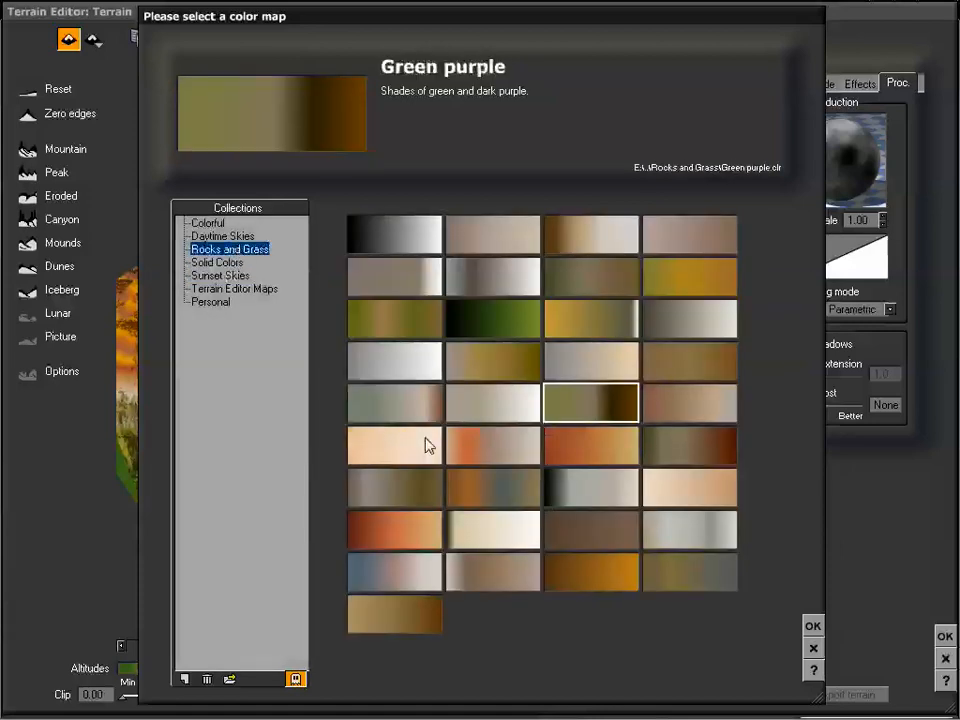
# Preview several color maps in the Terrain Editor Maps collection, including Green Canyon, Green-Brown-White, and Red and brown
pyautogui.click(232, 290)
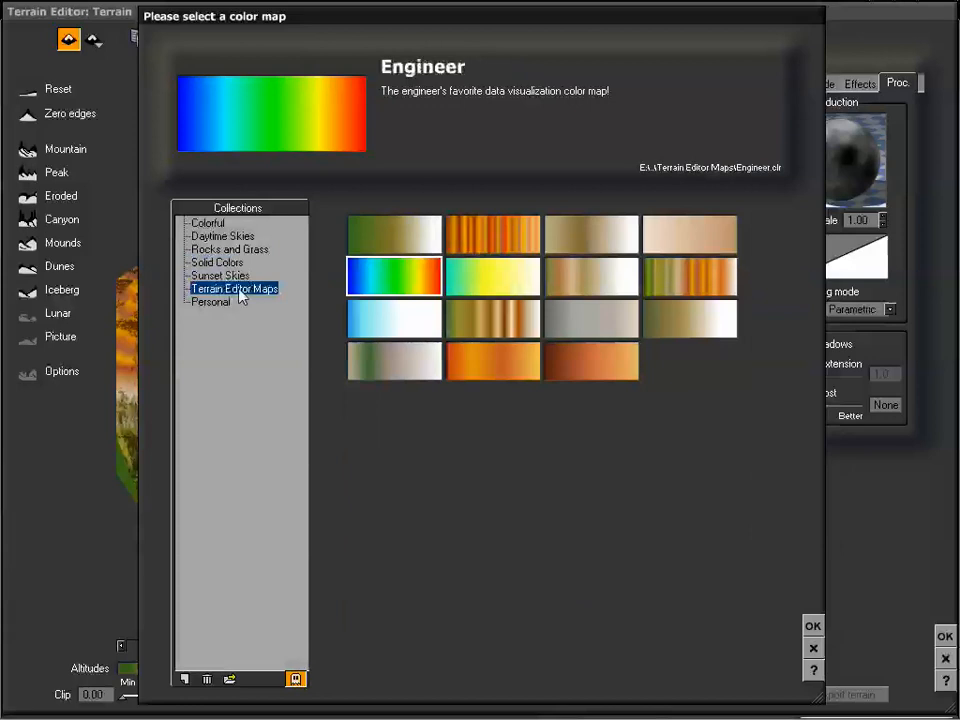
pyautogui.click(680, 275)
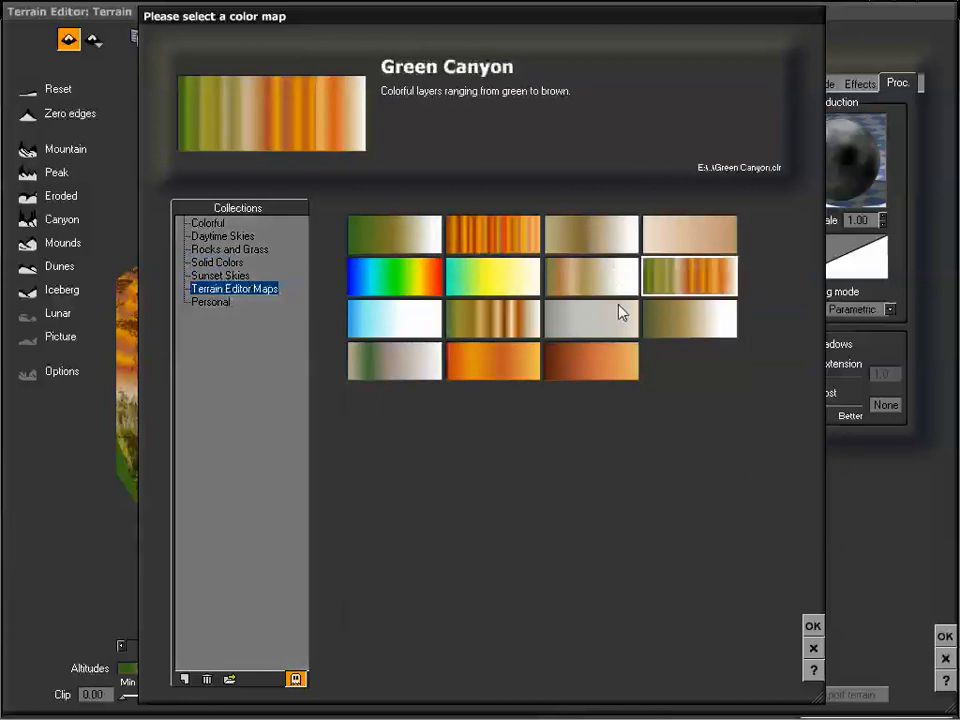
pyautogui.click(512, 330)
pyautogui.click(470, 241)
pyautogui.click(424, 240)
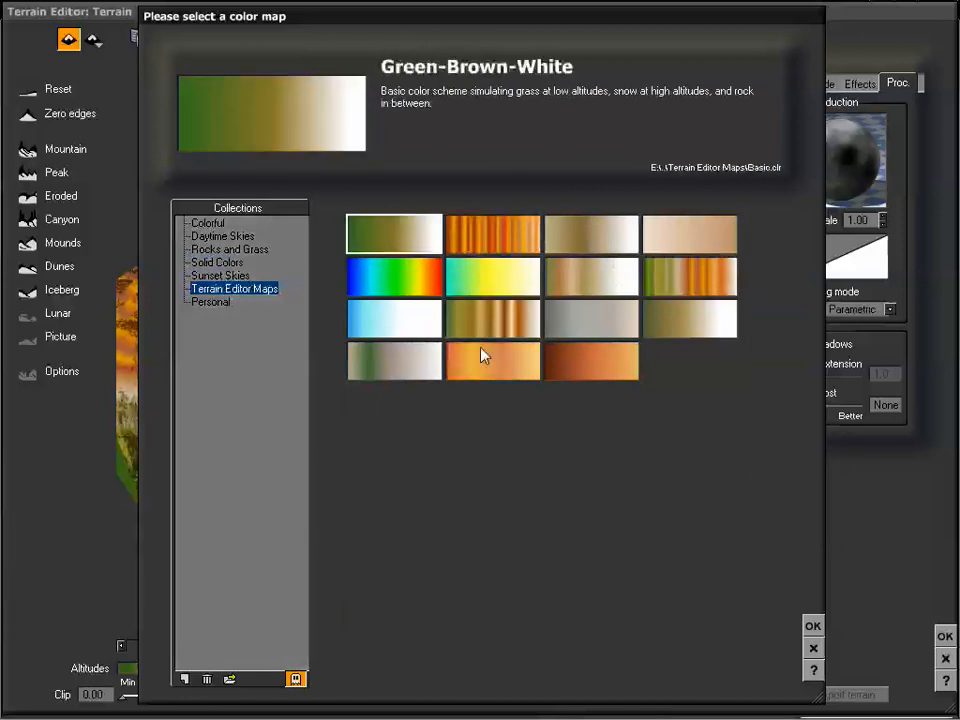
pyautogui.click(486, 358)
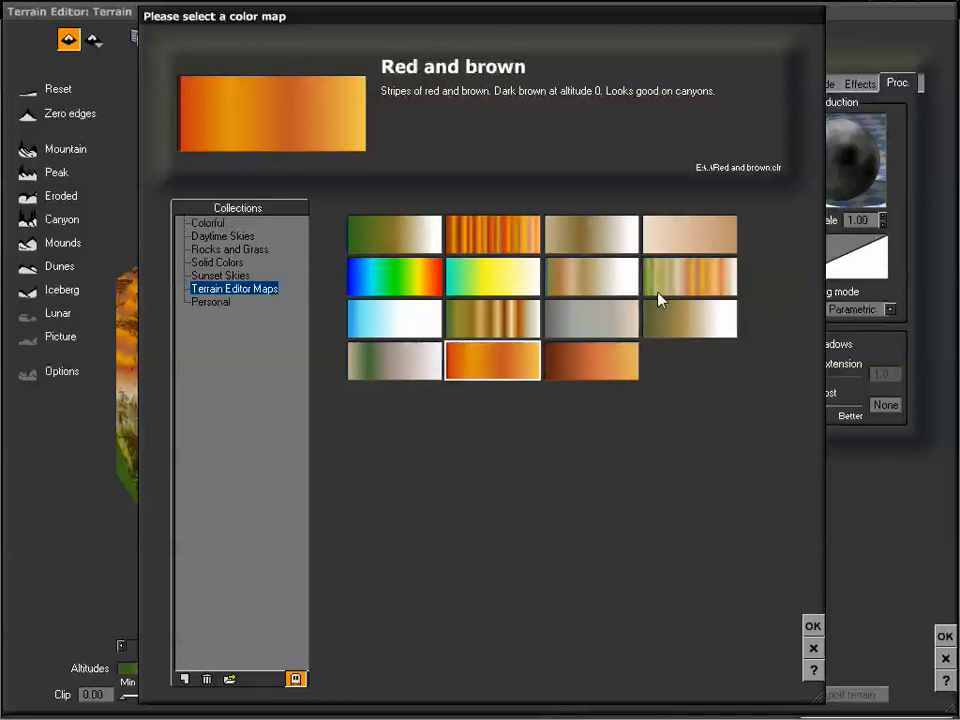
# Compare the color maps in the Solid Colors, Rocks and Grass, Terrain Editor Maps and Sunset Skies collections
pyautogui.click(232, 263)
pyautogui.click(222, 250)
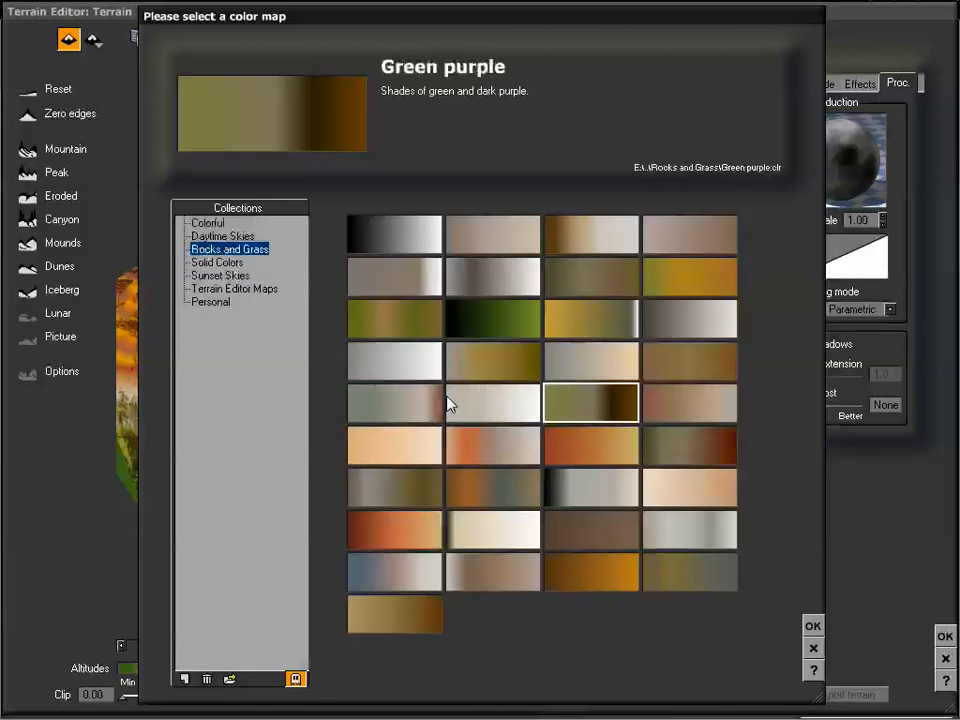
pyautogui.click(250, 289)
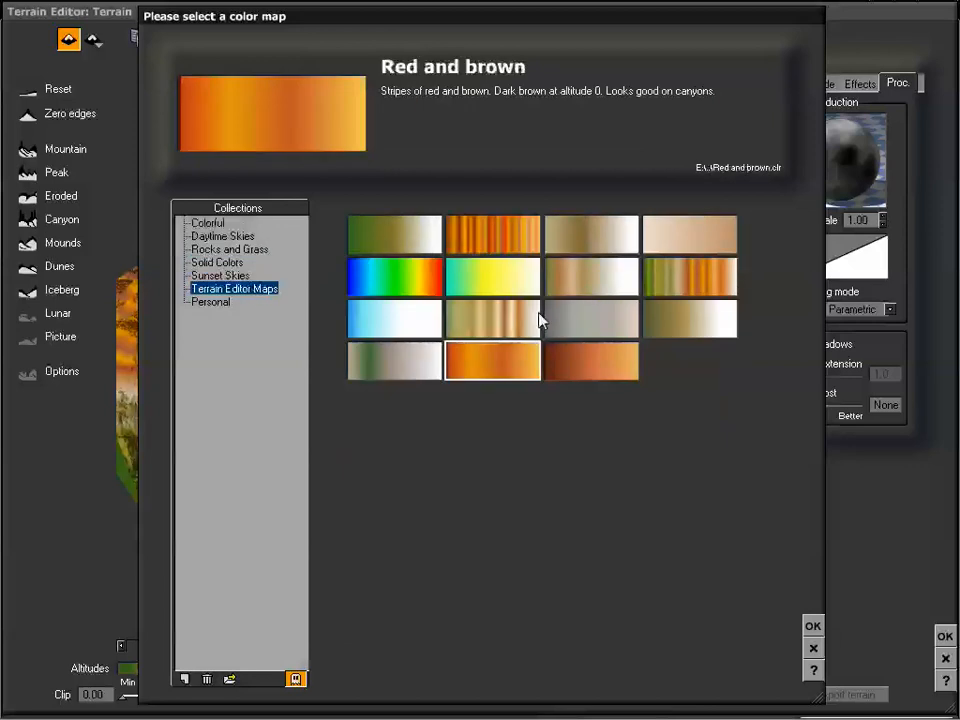
pyautogui.click(237, 276)
pyautogui.click(240, 289)
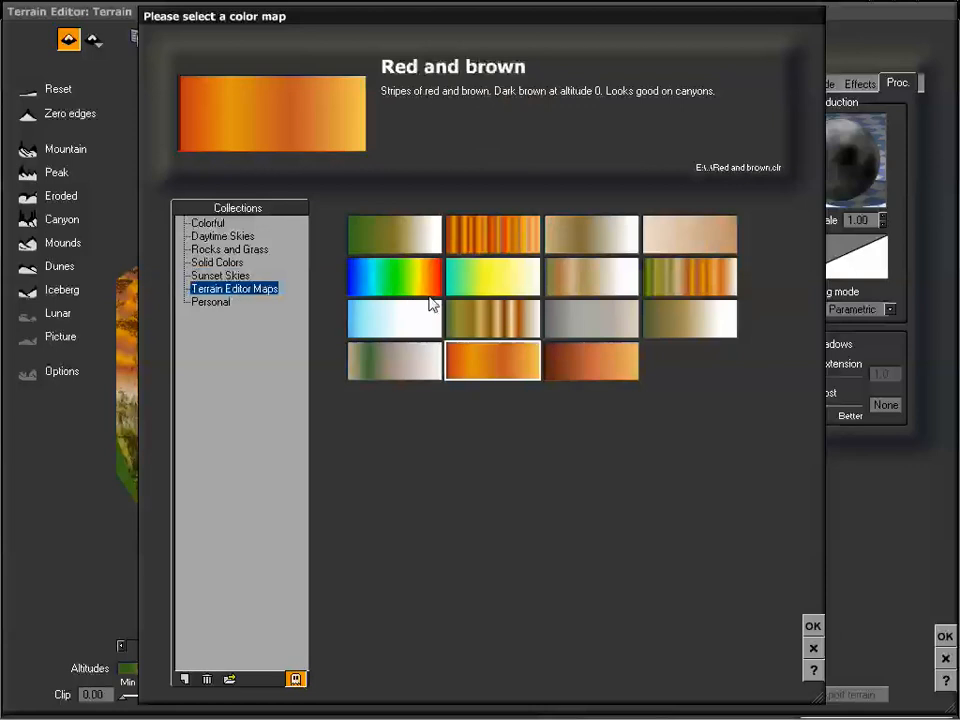
pyautogui.click(222, 276)
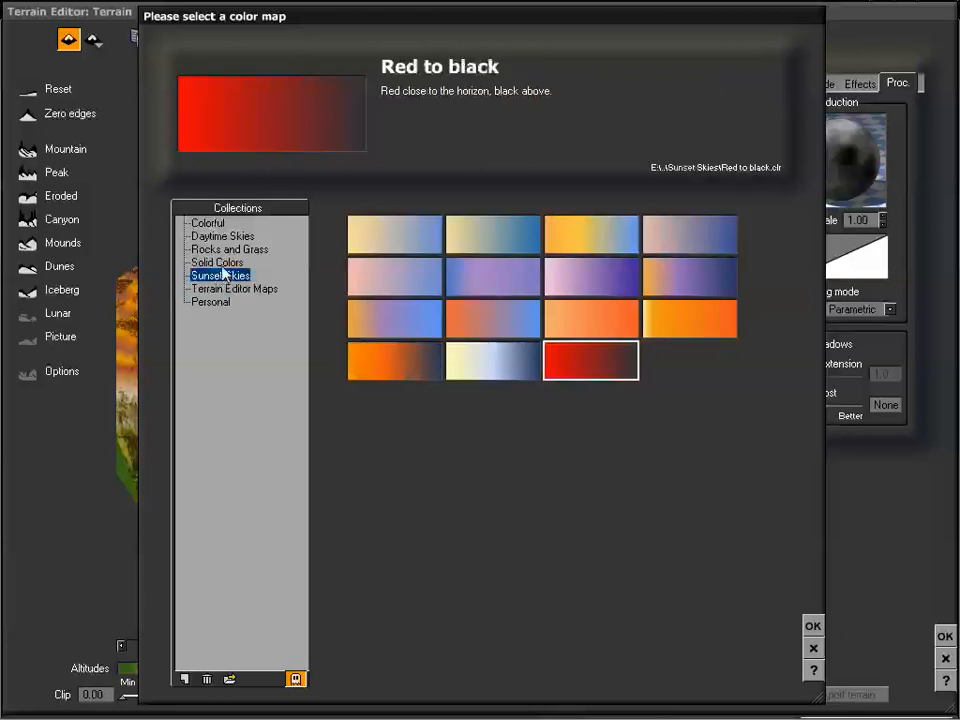
pyautogui.click(217, 262)
# Apply the Green purple color map from the Rocks and Grass collection to the terrain's altitudes and inspect the relief
pyautogui.click(229, 250)
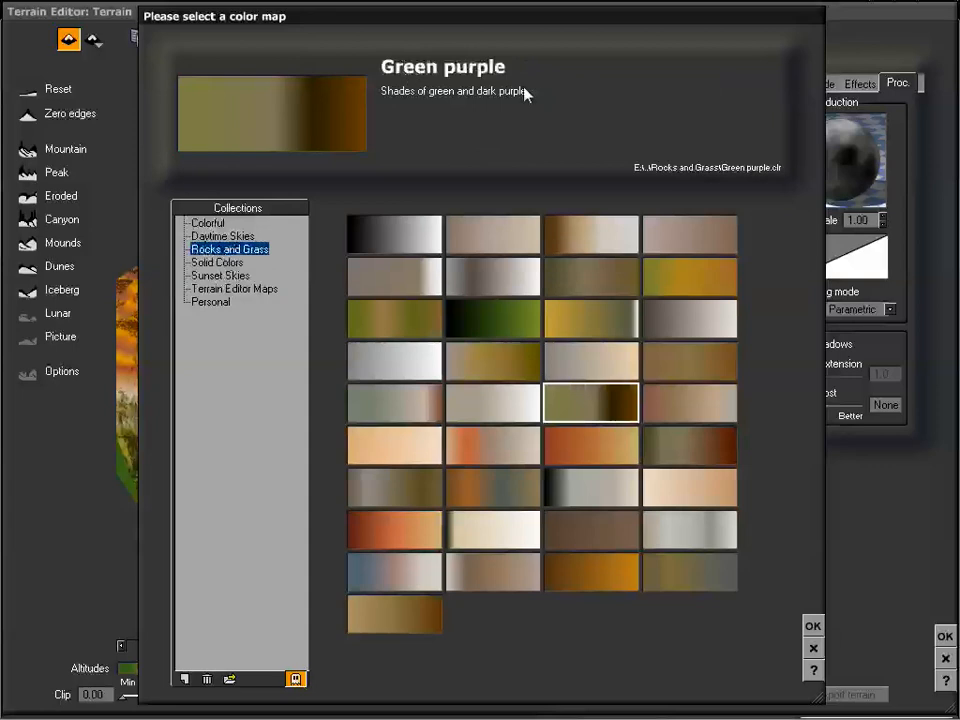
pyautogui.click(812, 626)
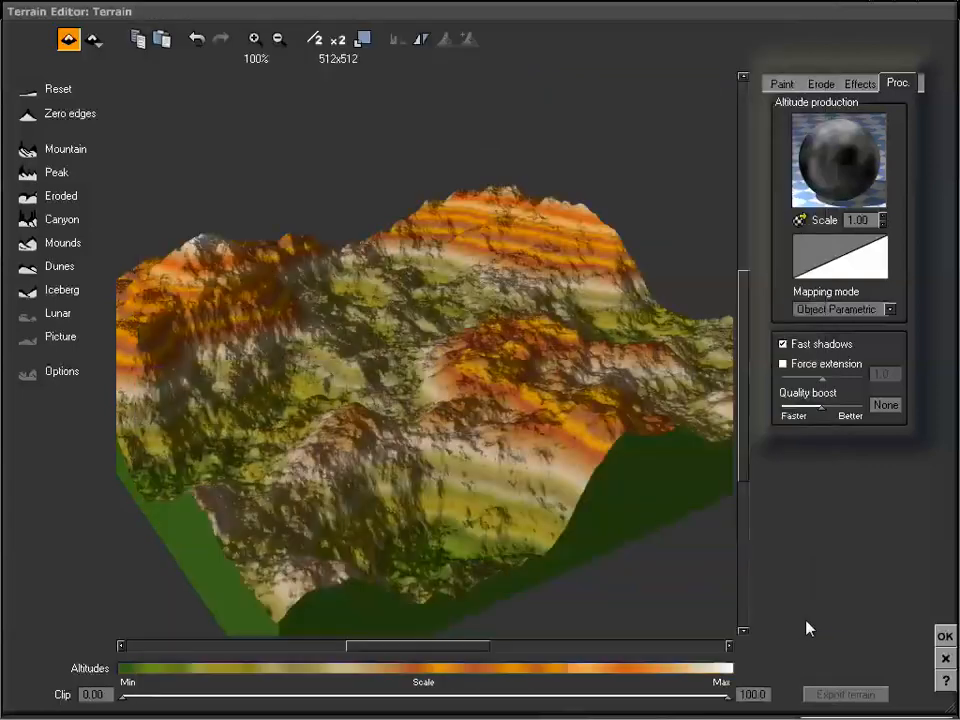
pyautogui.moveTo(525, 364); pyautogui.dragTo(399, 414)
pyautogui.moveTo(400, 414); pyautogui.dragTo(398, 410, button='right')
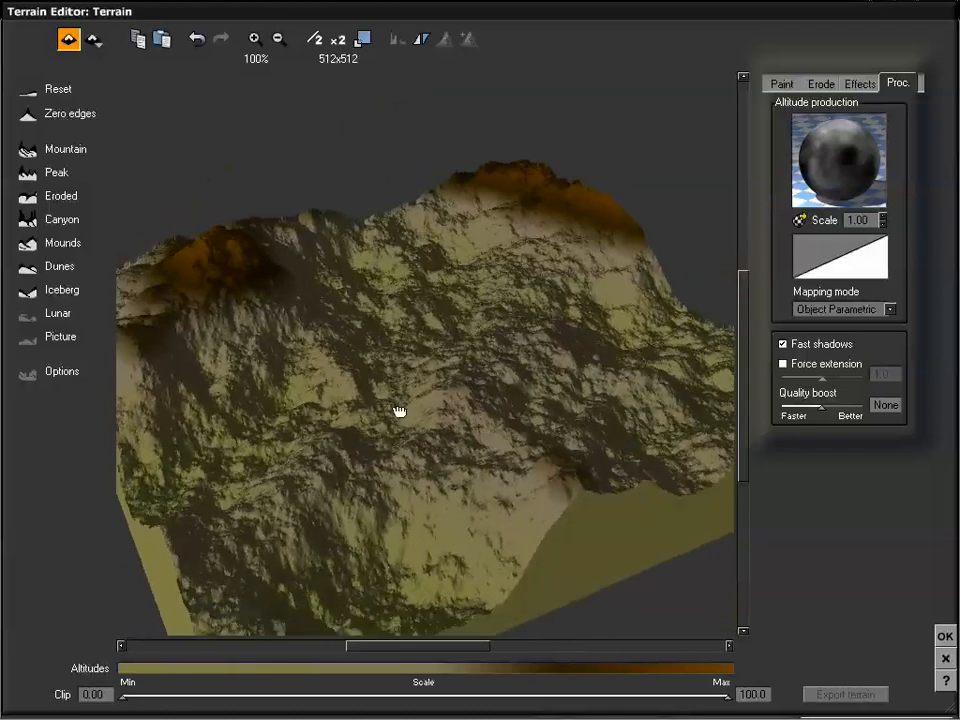
# Load the Red desolate color map from Rocks and Grass as the terrain's altitude colors and inspect the relief
pyautogui.rightClick(521, 669)
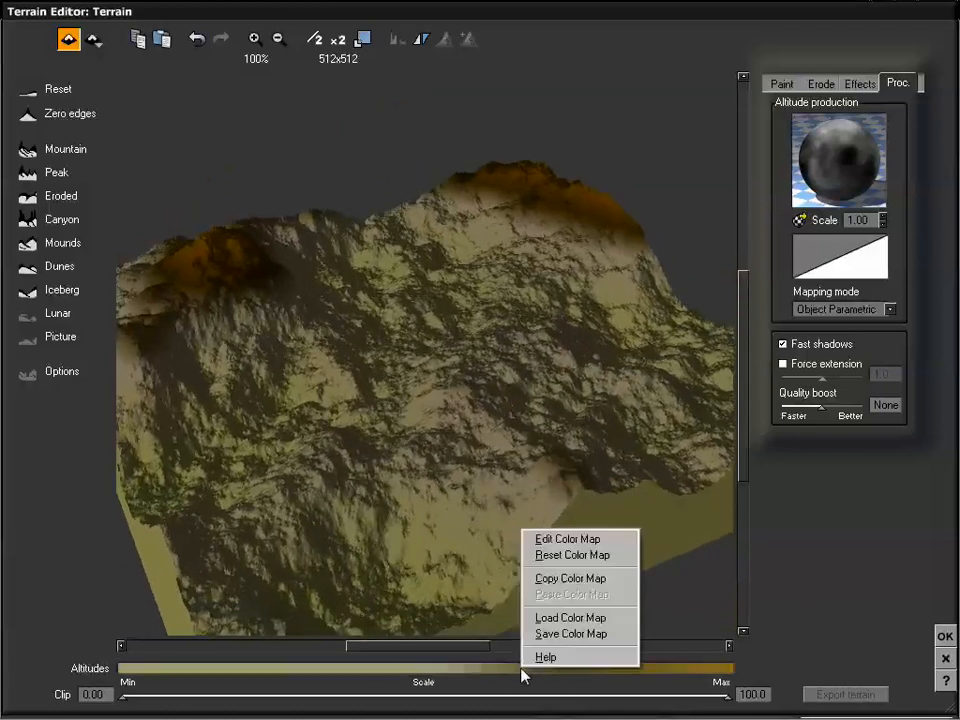
pyautogui.click(544, 618)
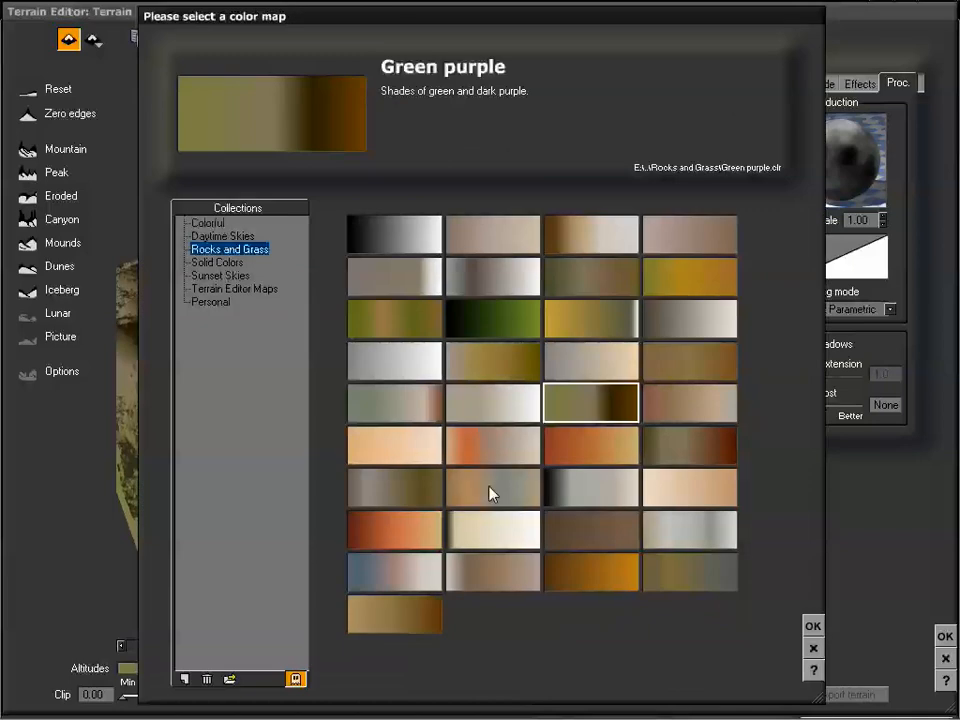
pyautogui.click(676, 449)
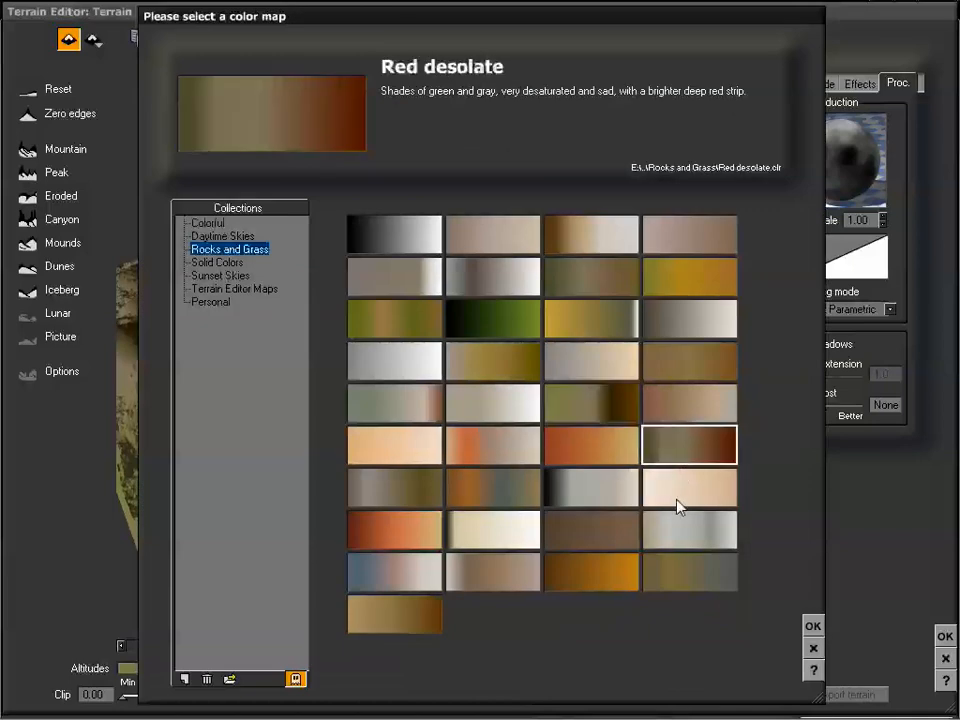
pyautogui.click(811, 629)
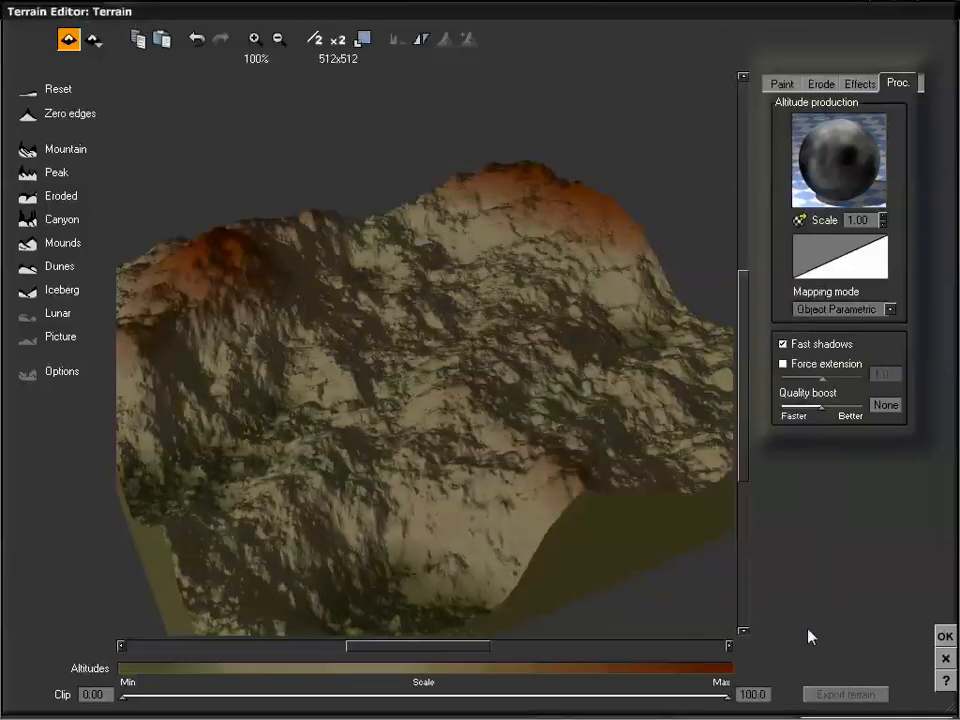
pyautogui.moveTo(576, 389)
pyautogui.mouseDown(button='right')
pyautogui.moveTo(484, 386)
pyautogui.moveTo(585, 394)
pyautogui.mouseUp(button='right')
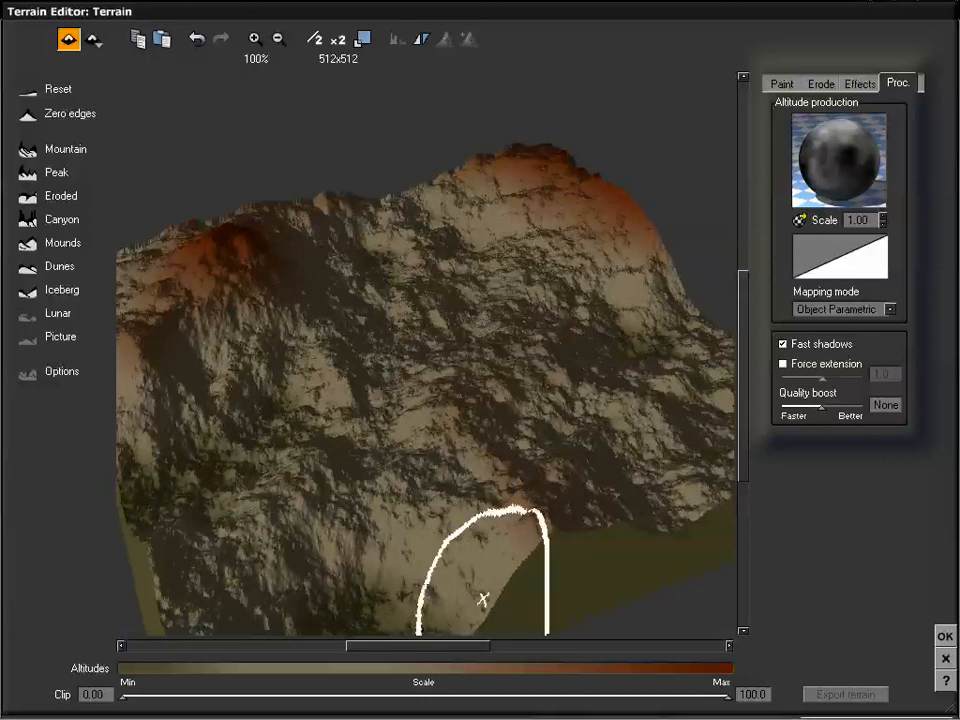
# Preview Desolate and Orange cream among other Rocks and Grass maps, then apply the Dark stone color map to the altitudes
pyautogui.rightClick(480, 668)
pyautogui.click(530, 614)
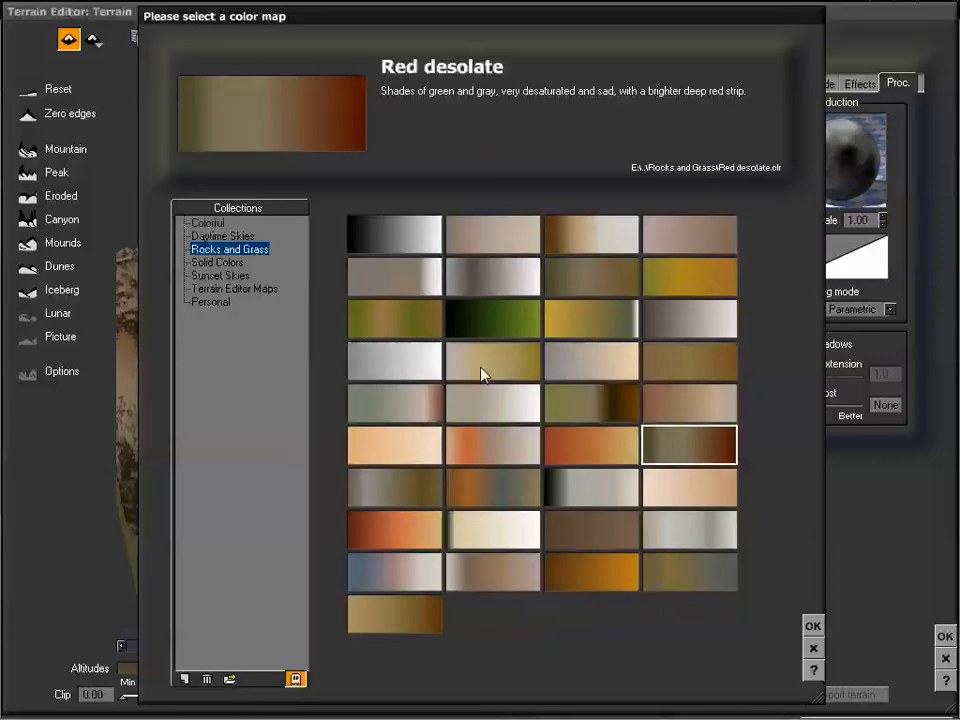
pyautogui.click(580, 287)
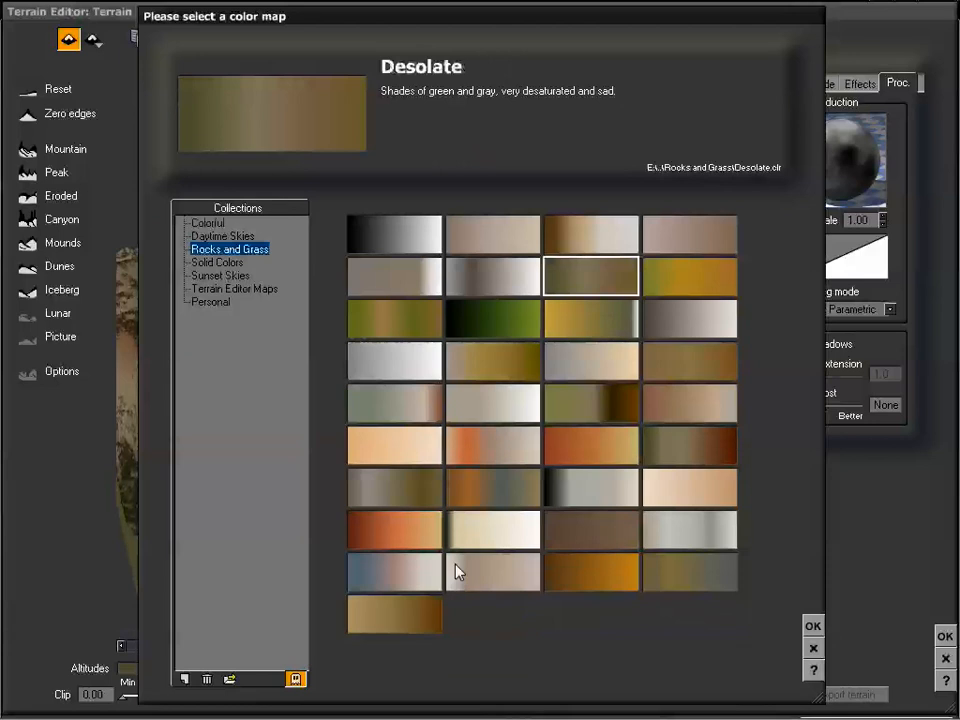
pyautogui.click(406, 535)
pyautogui.click(440, 446)
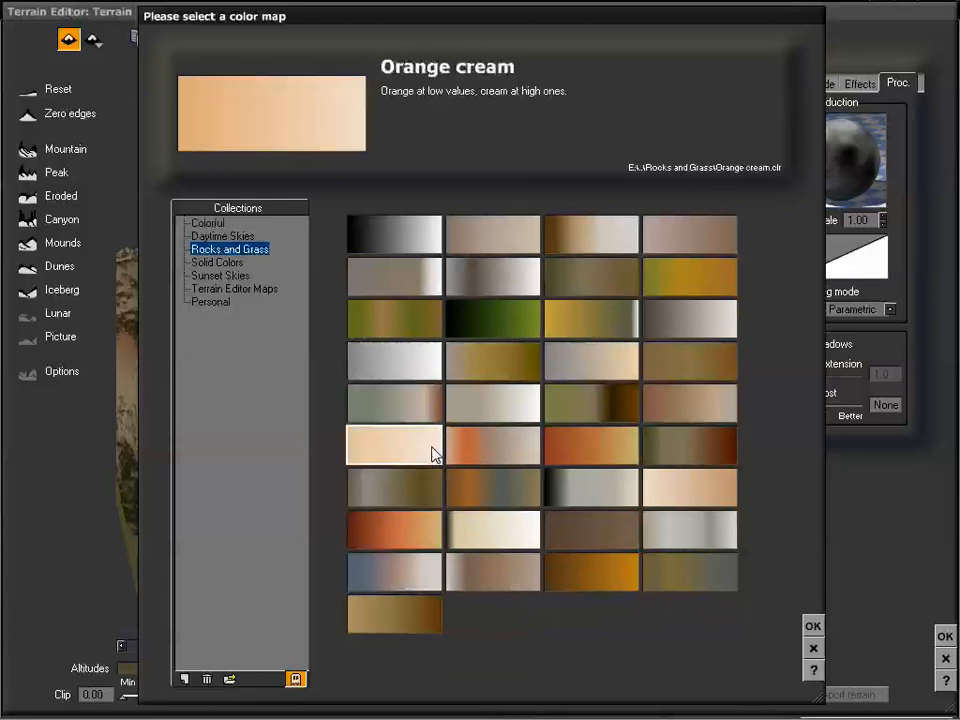
pyautogui.click(416, 285)
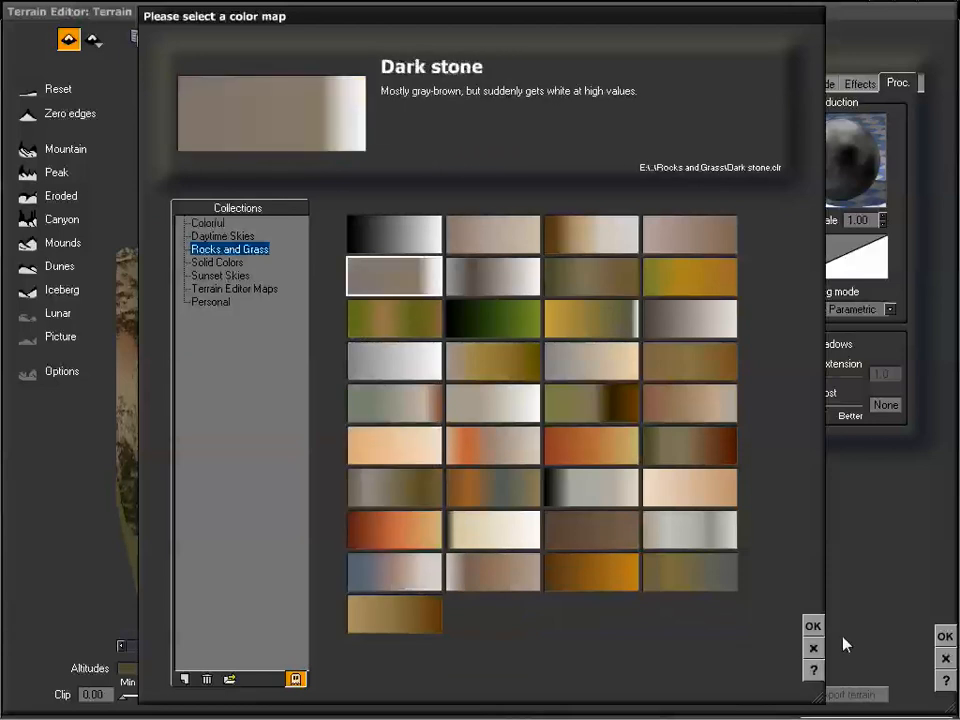
pyautogui.click(813, 627)
pyautogui.moveTo(476, 405); pyautogui.dragTo(514, 481)
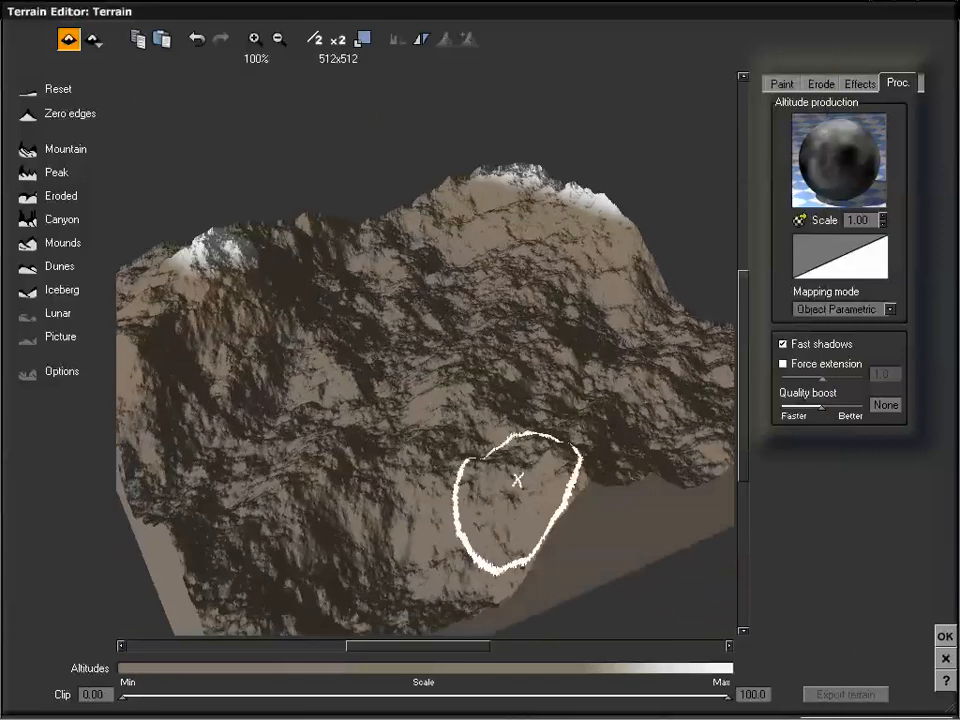
# Load the default Black and white color map for the altitudes and examine the terrain's grayscale relief from several angles
pyautogui.rightClick(490, 669)
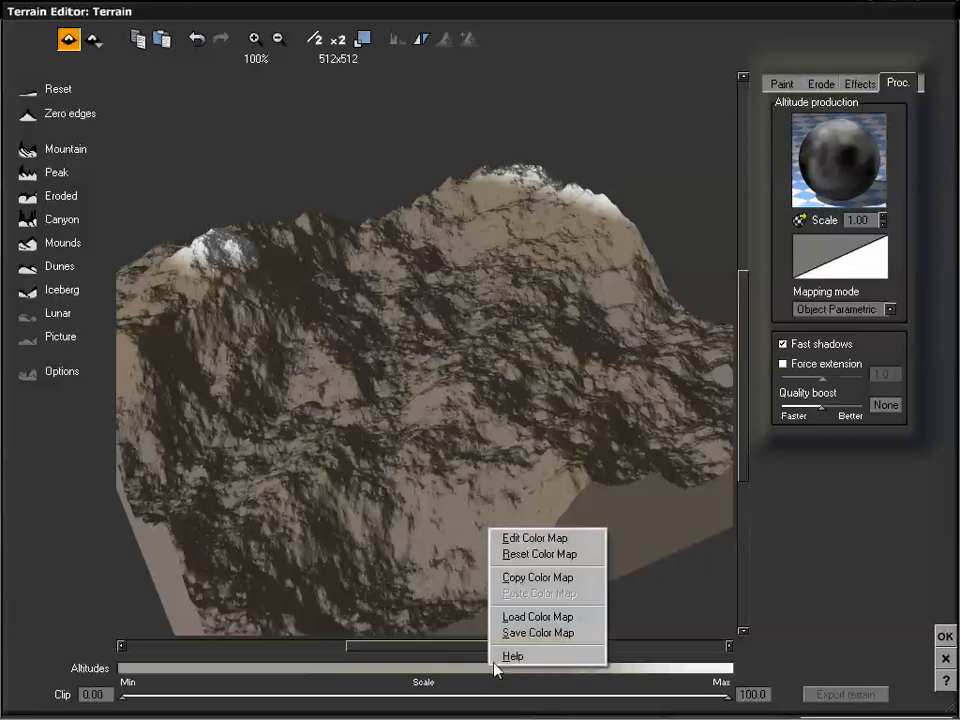
pyautogui.click(537, 619)
pyautogui.click(405, 238)
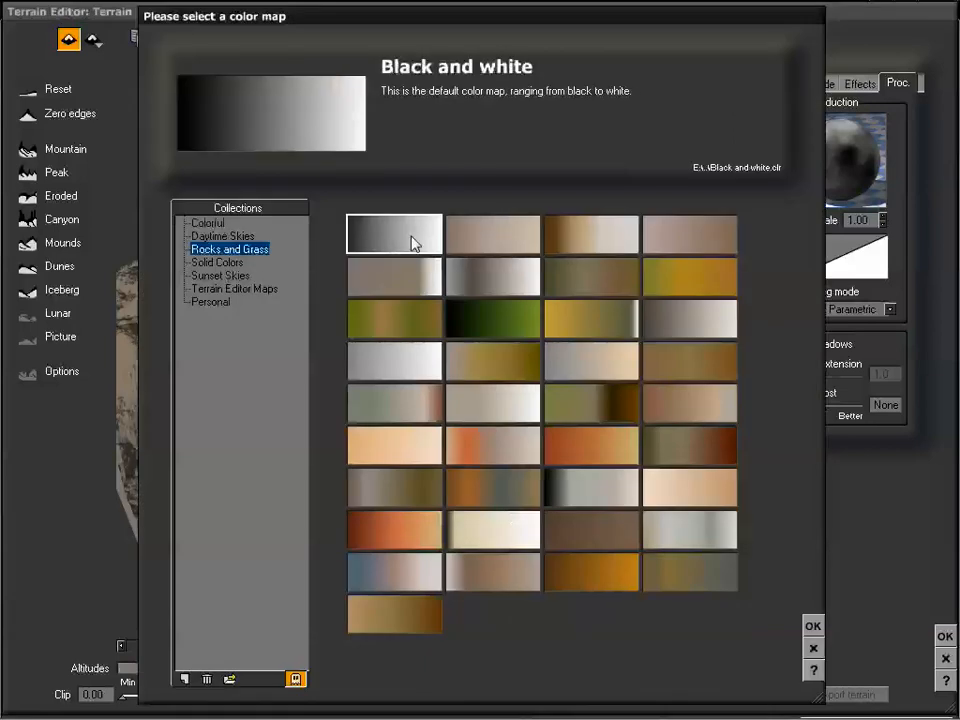
pyautogui.click(815, 629)
pyautogui.moveTo(590, 364); pyautogui.dragTo(588, 391, button='right')
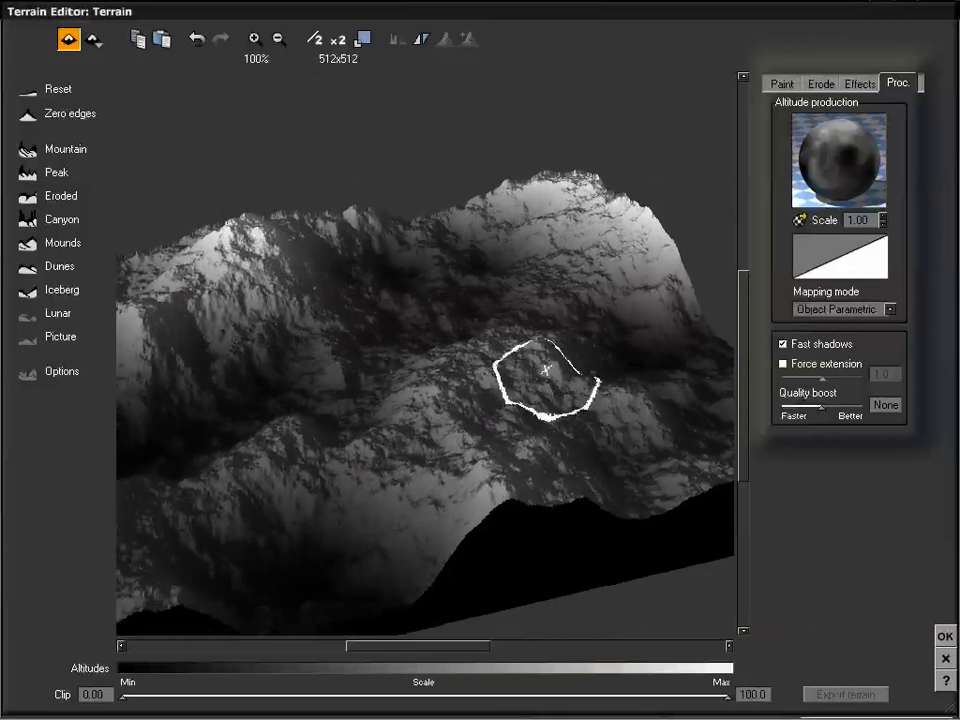
pyautogui.moveTo(539, 371)
pyautogui.mouseDown(button='right')
pyautogui.moveTo(538, 402)
pyautogui.moveTo(521, 401)
pyautogui.moveTo(525, 414)
pyautogui.moveTo(527, 377)
pyautogui.mouseUp(button='right')
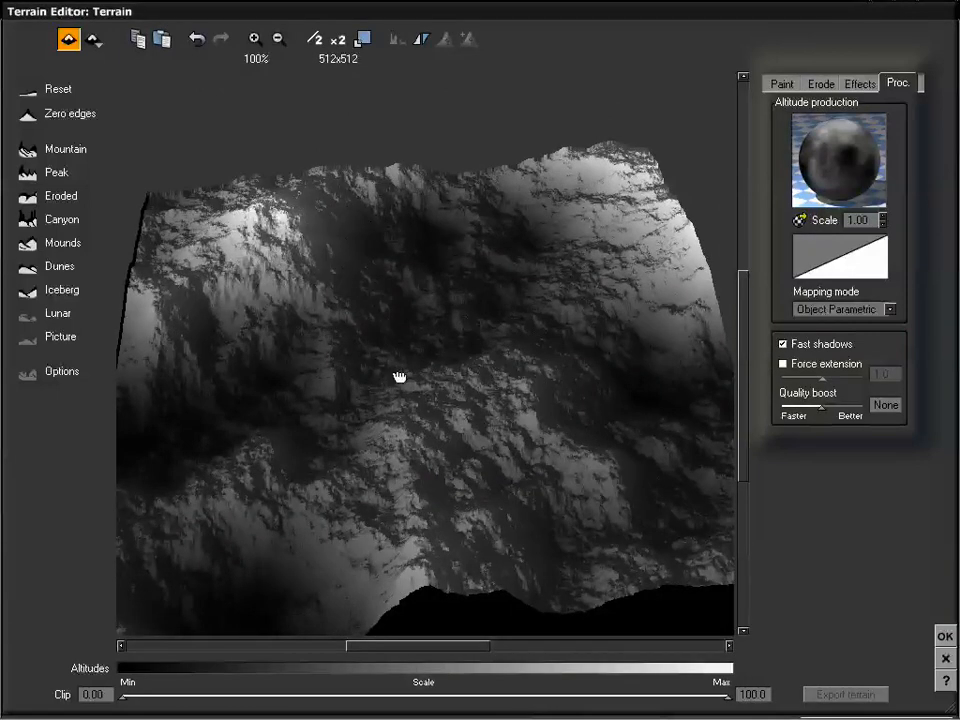
pyautogui.moveTo(399, 377); pyautogui.dragTo(407, 369, button='right')
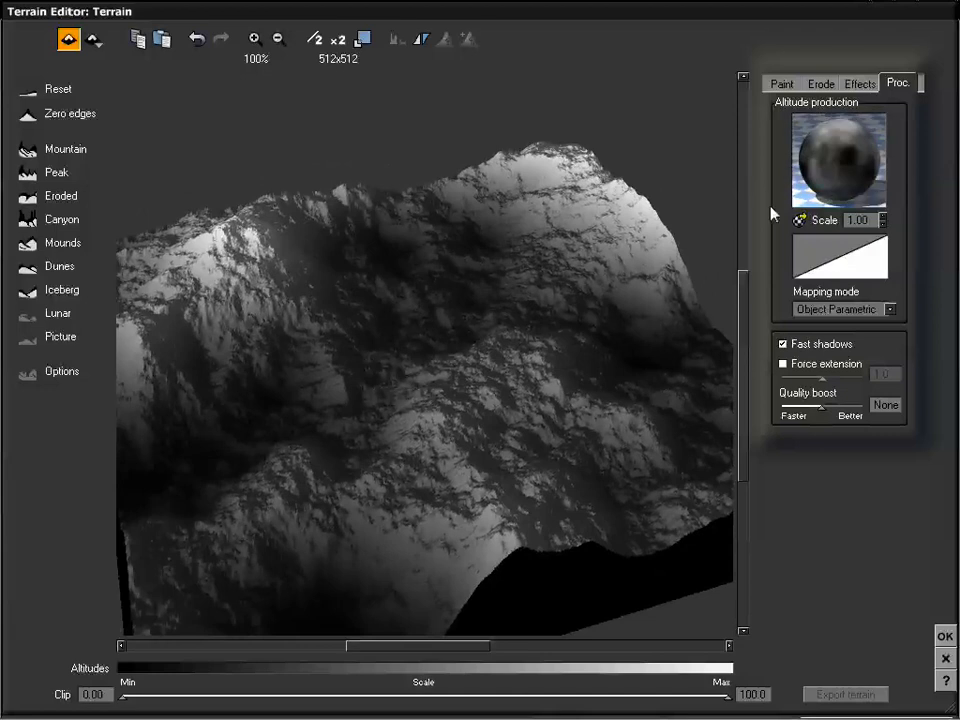
pyautogui.moveTo(527, 370)
pyautogui.mouseDown(button='right')
pyautogui.moveTo(529, 361)
pyautogui.moveTo(544, 377)
pyautogui.moveTo(600, 374)
pyautogui.moveTo(538, 371)
pyautogui.moveTo(540, 379)
pyautogui.mouseUp(button='right')
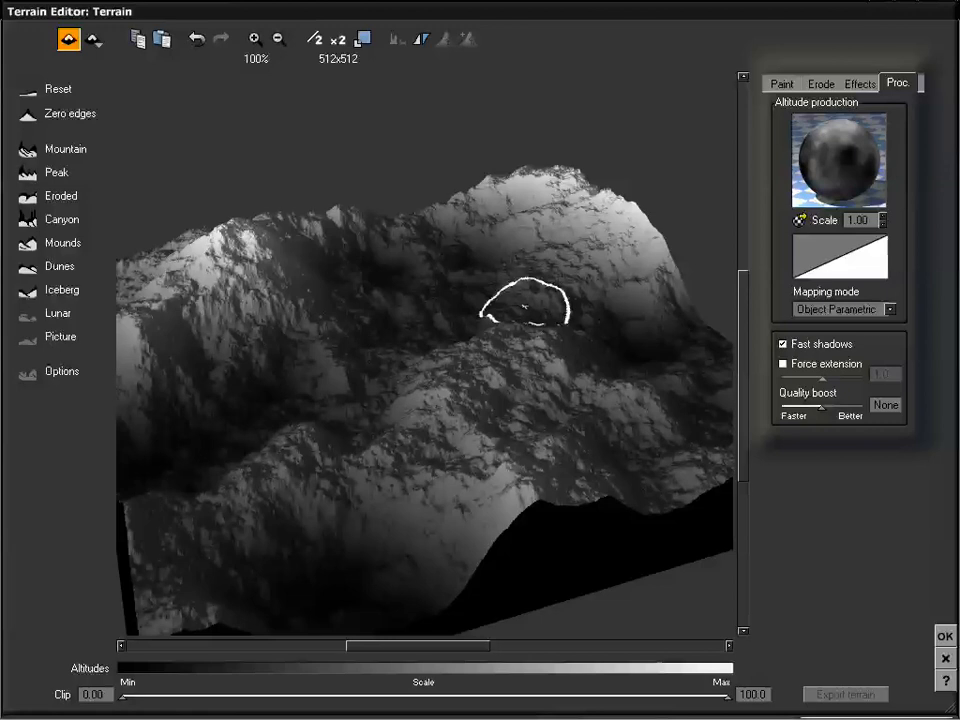
pyautogui.moveTo(524, 306)
pyautogui.mouseDown()
pyautogui.moveTo(521, 298)
pyautogui.moveTo(560, 383)
pyautogui.moveTo(536, 343)
pyautogui.moveTo(540, 360)
pyautogui.mouseUp()
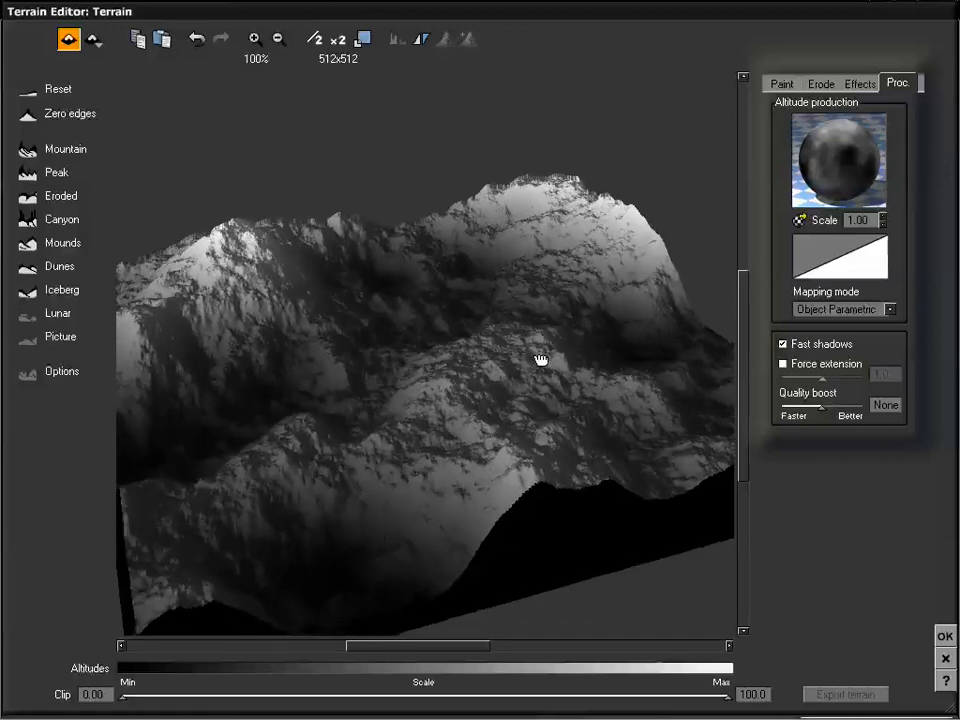
# Load the Green Canyon color map from the Terrain Editor Maps collection as the terrain's altitude colors
pyautogui.rightClick(437, 672)
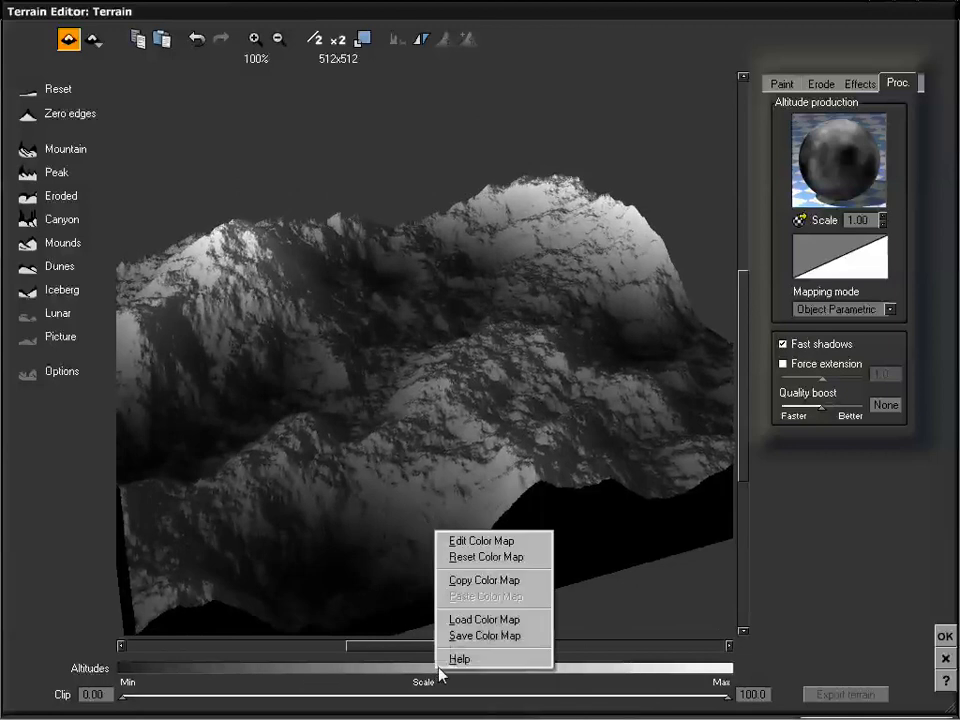
pyautogui.click(469, 624)
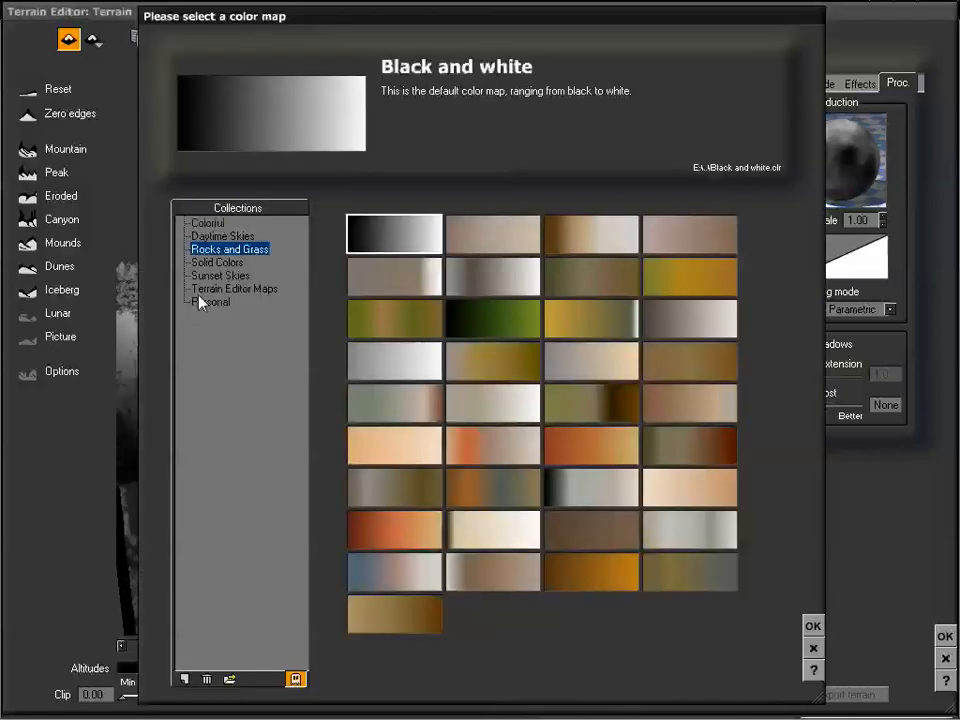
pyautogui.click(216, 290)
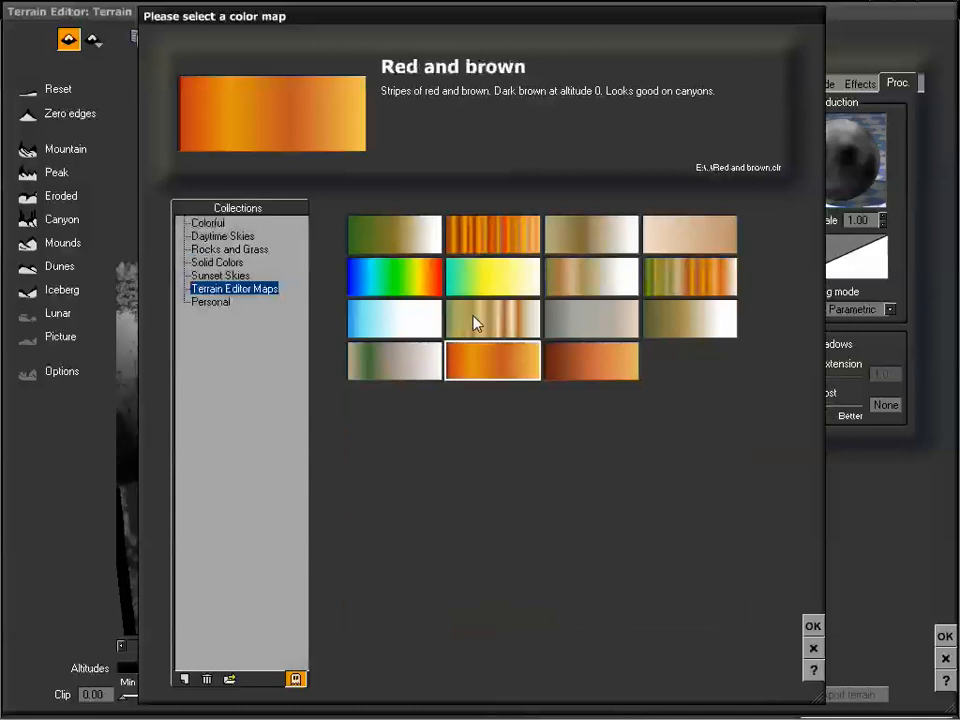
pyautogui.click(523, 250)
pyautogui.click(686, 284)
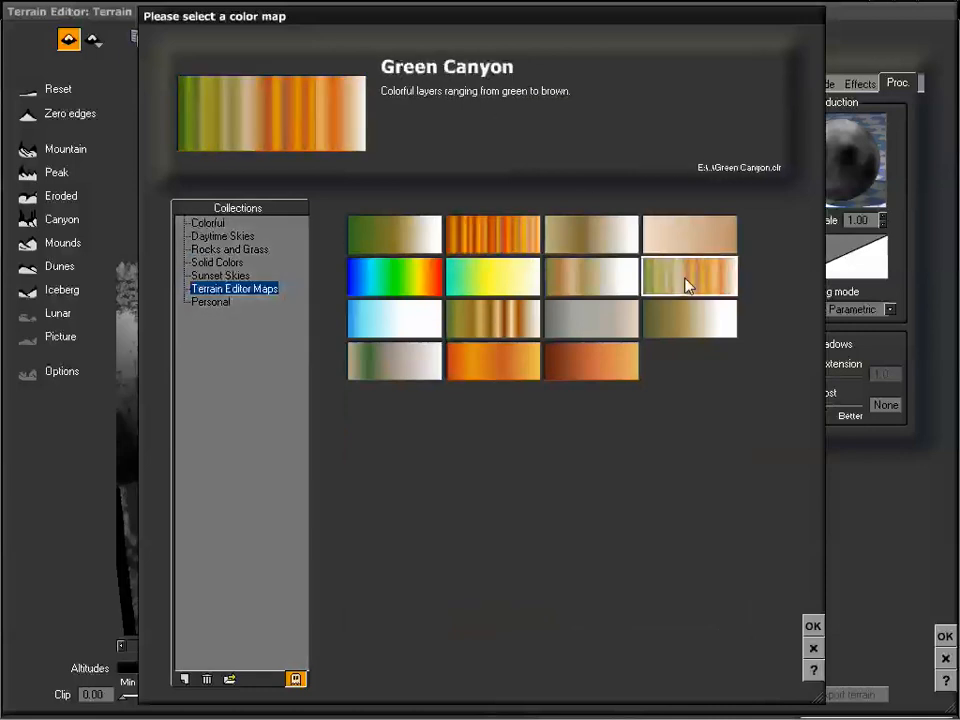
pyautogui.click(812, 626)
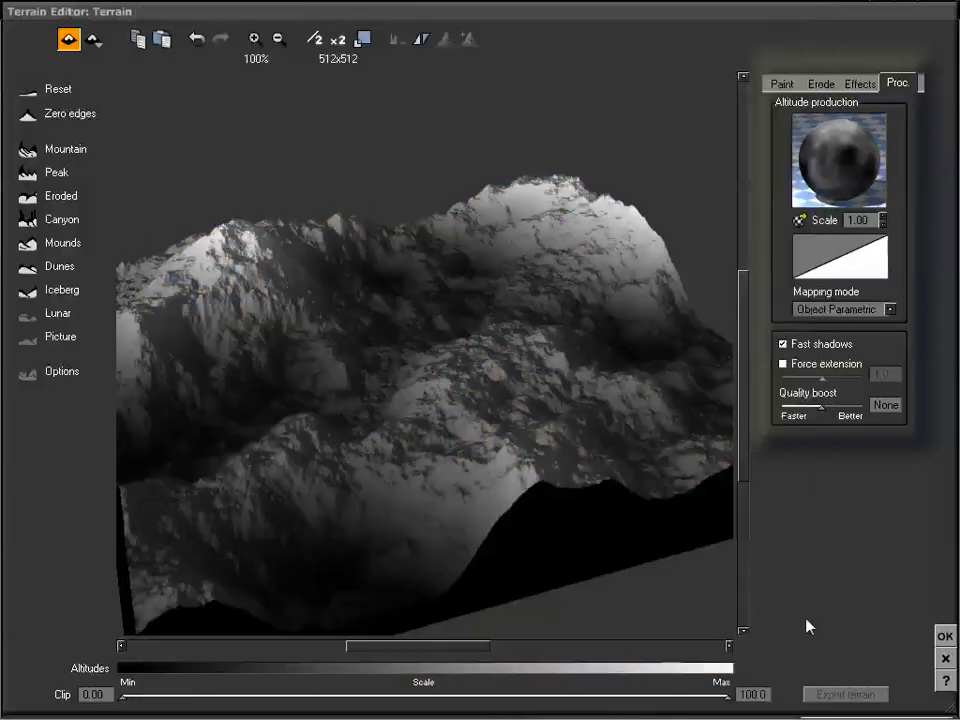
# Examine from overhead and oblique angles how the Green Canyon color bands follow the terrain's altitudes
pyautogui.moveTo(503, 381)
pyautogui.mouseDown()
pyautogui.moveTo(521, 386)
pyautogui.moveTo(513, 370)
pyautogui.mouseUp()
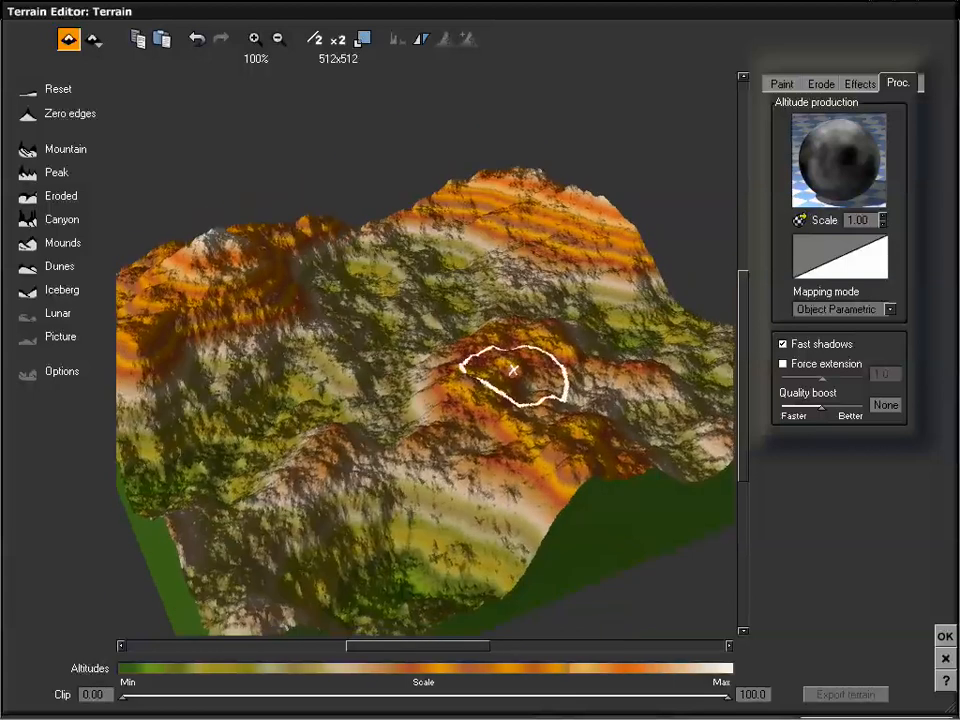
pyautogui.moveTo(473, 308); pyautogui.dragTo(497, 429)
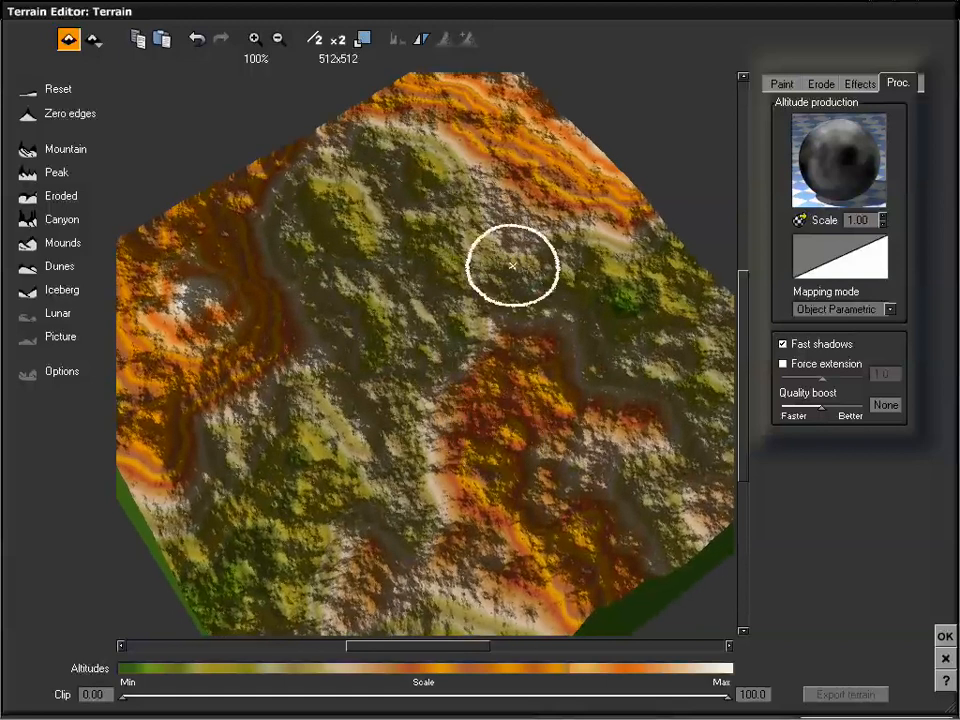
pyautogui.moveTo(480, 483); pyautogui.dragTo(488, 411, button='right')
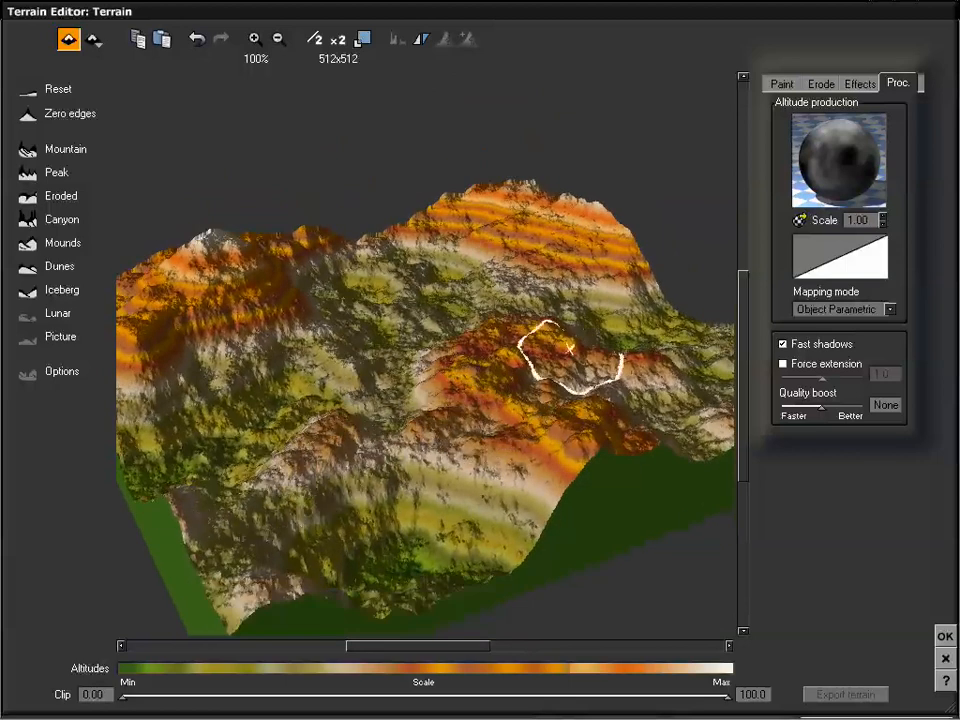
pyautogui.moveTo(545, 354); pyautogui.dragTo(527, 392, button='right')
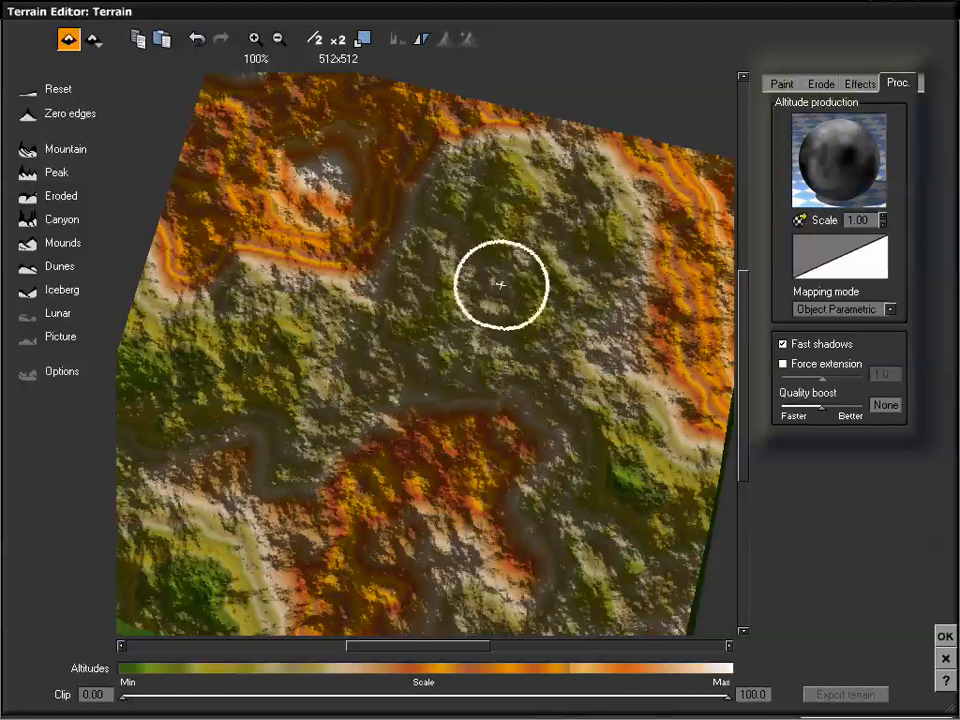
pyautogui.moveTo(533, 426); pyautogui.dragTo(557, 396, button='right')
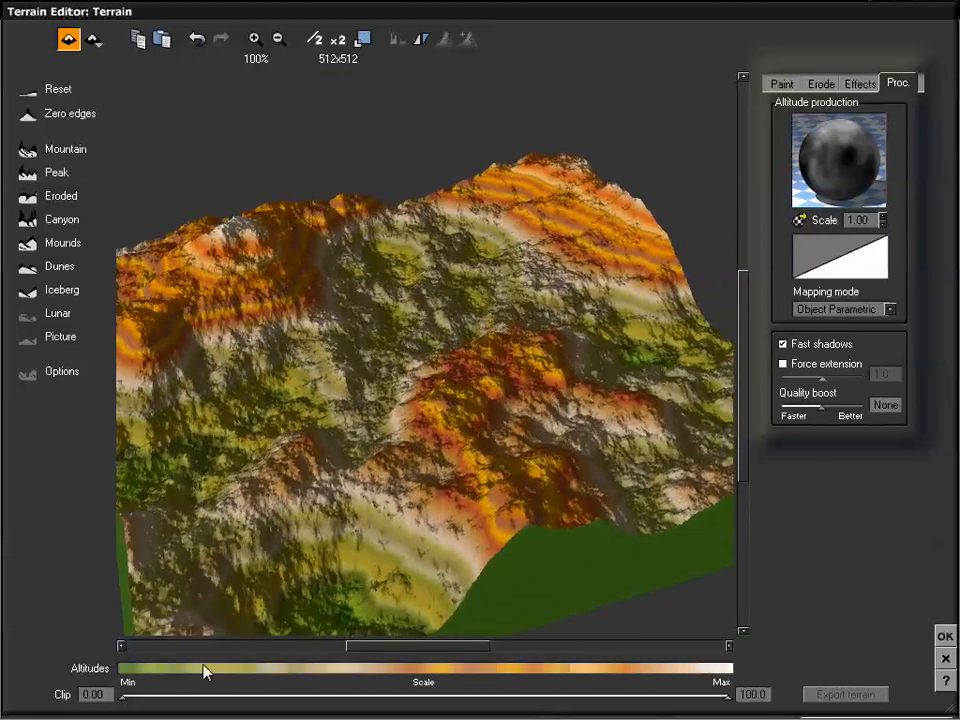
pyautogui.moveTo(450, 332)
pyautogui.mouseDown(button='right')
pyautogui.moveTo(463, 334)
pyautogui.moveTo(457, 320)
pyautogui.mouseUp(button='right')
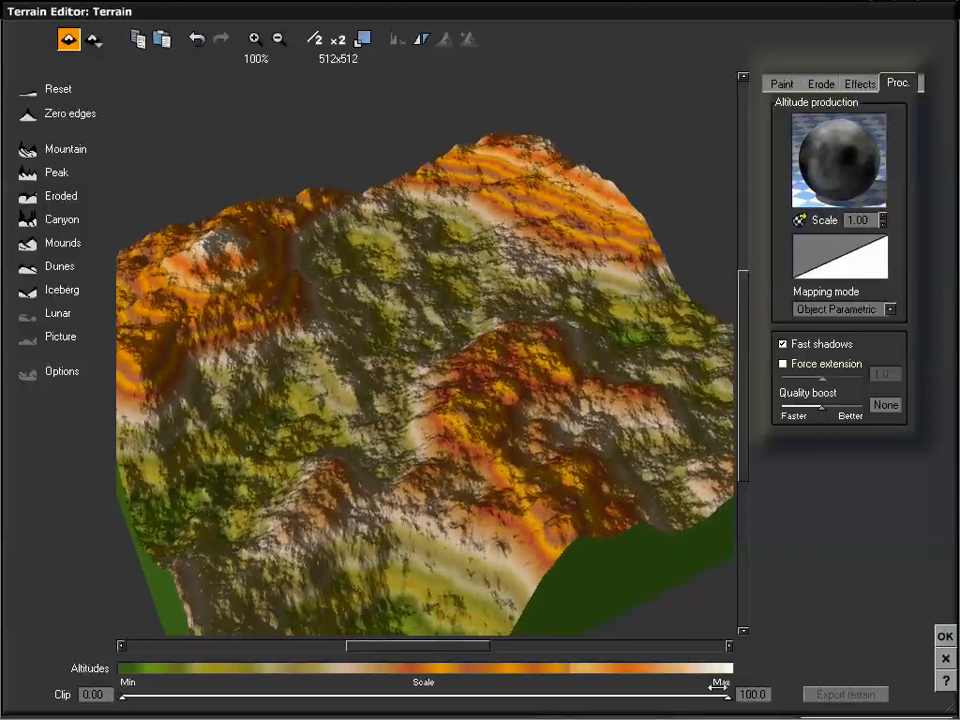
# Clip the terrain's altitudes to the range from 34.05 to 59.78 and examine the remaining slices from above
pyautogui.moveTo(719, 684); pyautogui.dragTo(717, 685)
pyautogui.moveTo(608, 694); pyautogui.dragTo(484, 695)
pyautogui.moveTo(131, 692); pyautogui.dragTo(328, 694)
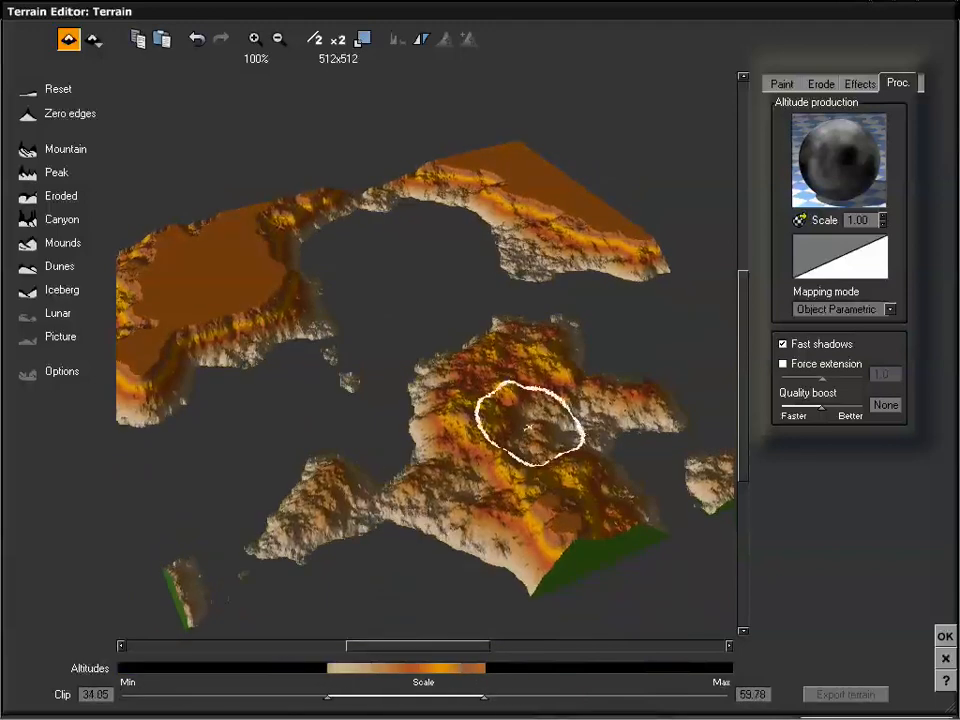
pyautogui.moveTo(529, 413)
pyautogui.mouseDown()
pyautogui.moveTo(540, 343)
pyautogui.moveTo(551, 405)
pyautogui.moveTo(606, 388)
pyautogui.moveTo(531, 396)
pyautogui.moveTo(535, 385)
pyautogui.moveTo(535, 396)
pyautogui.mouseUp()
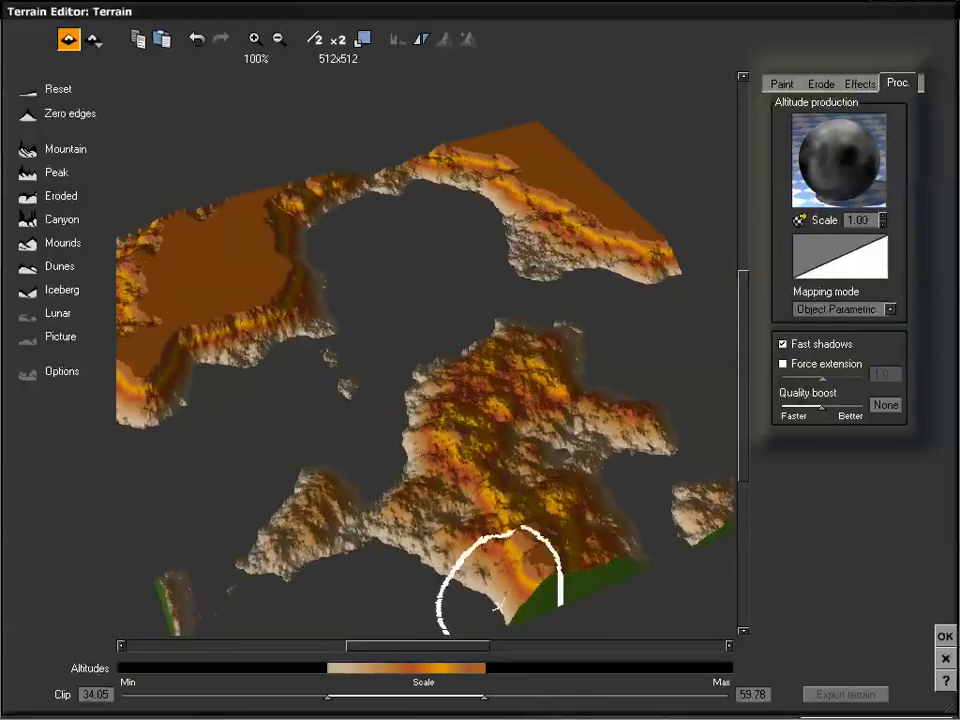
# Restore the altitude clipping to the full range from 0.00 to 100.0 and view the whole terrain obliquely
pyautogui.moveTo(550, 682); pyautogui.dragTo(727, 692)
pyautogui.moveTo(325, 690); pyautogui.dragTo(120, 682)
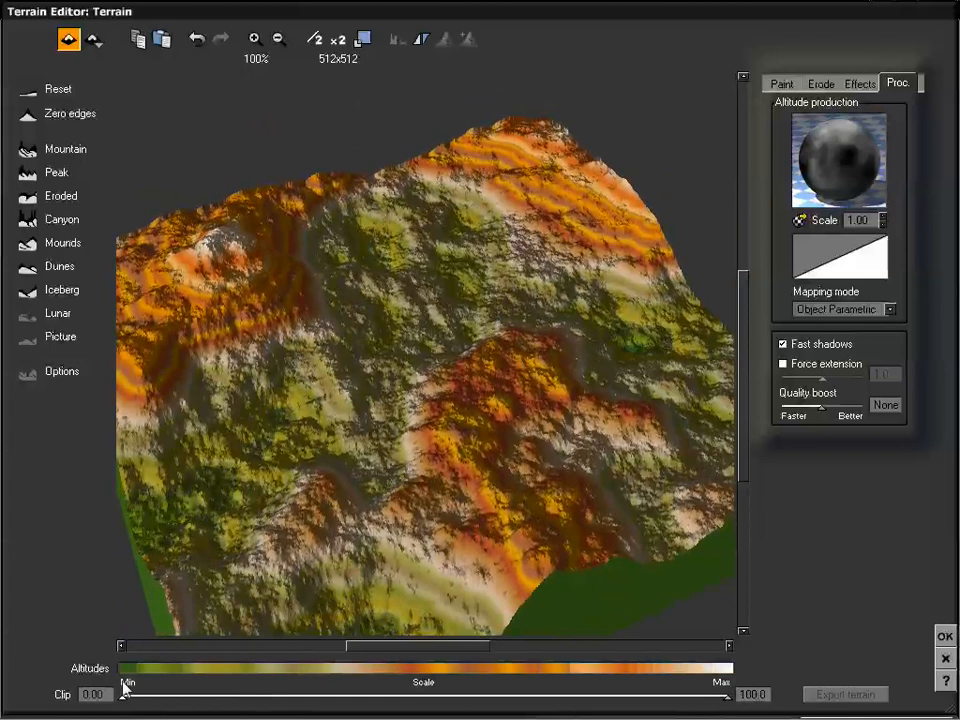
pyautogui.moveTo(335, 522); pyautogui.dragTo(459, 425)
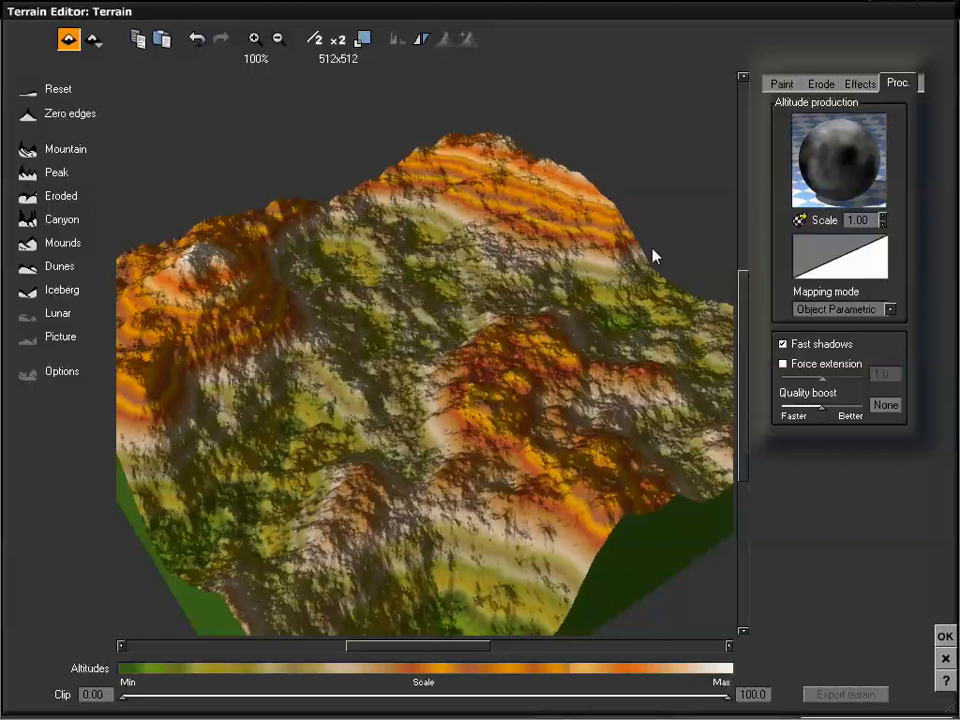
pyautogui.moveTo(516, 421); pyautogui.dragTo(523, 416, button='right')
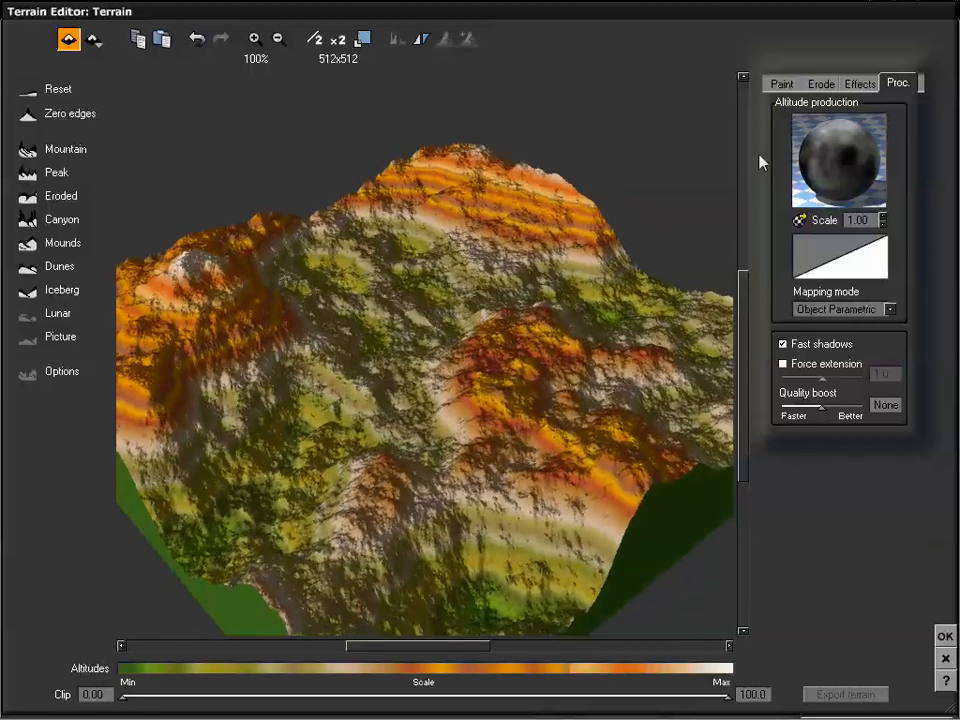
# Open the altitude production function for editing, enlarge the Function Editor and shift the node graph to free space beside it
pyautogui.rightClick(824, 150)
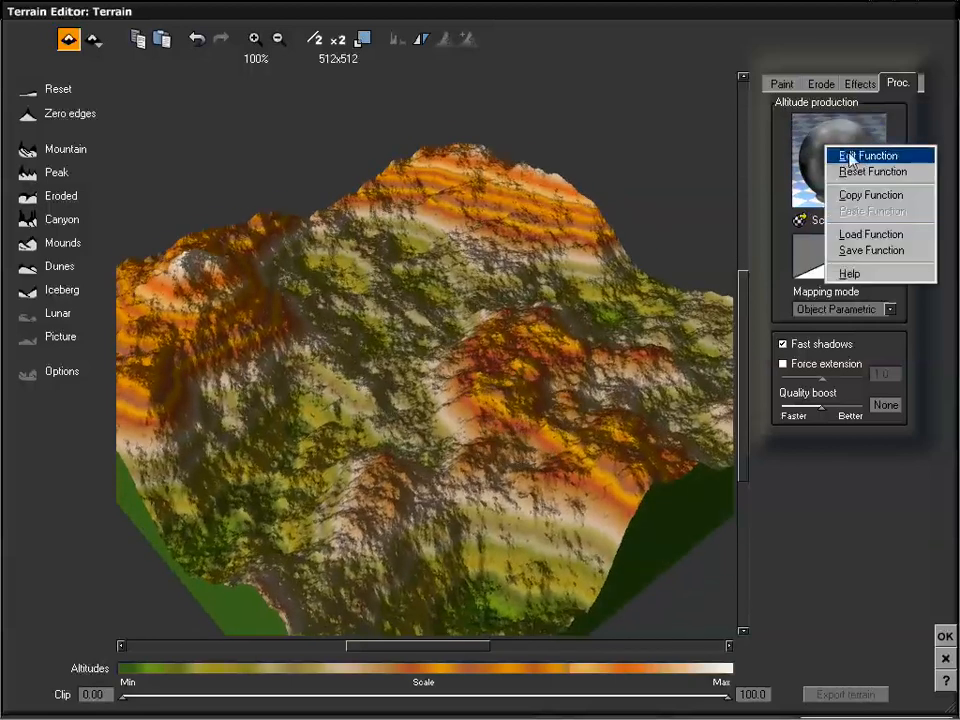
pyautogui.click(850, 157)
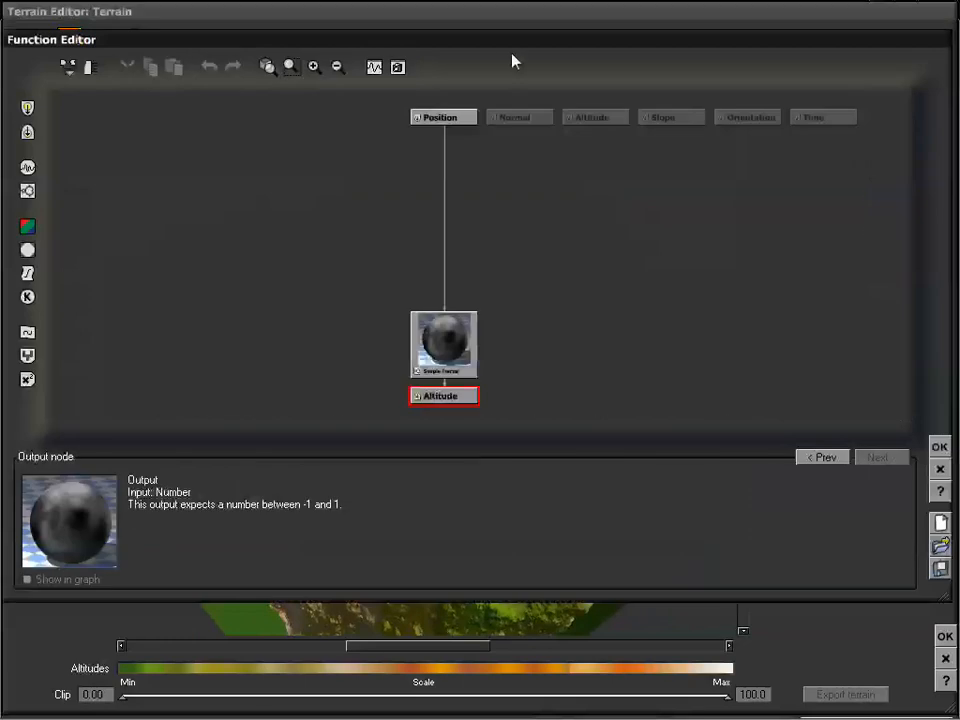
pyautogui.moveTo(505, 38); pyautogui.dragTo(504, 13)
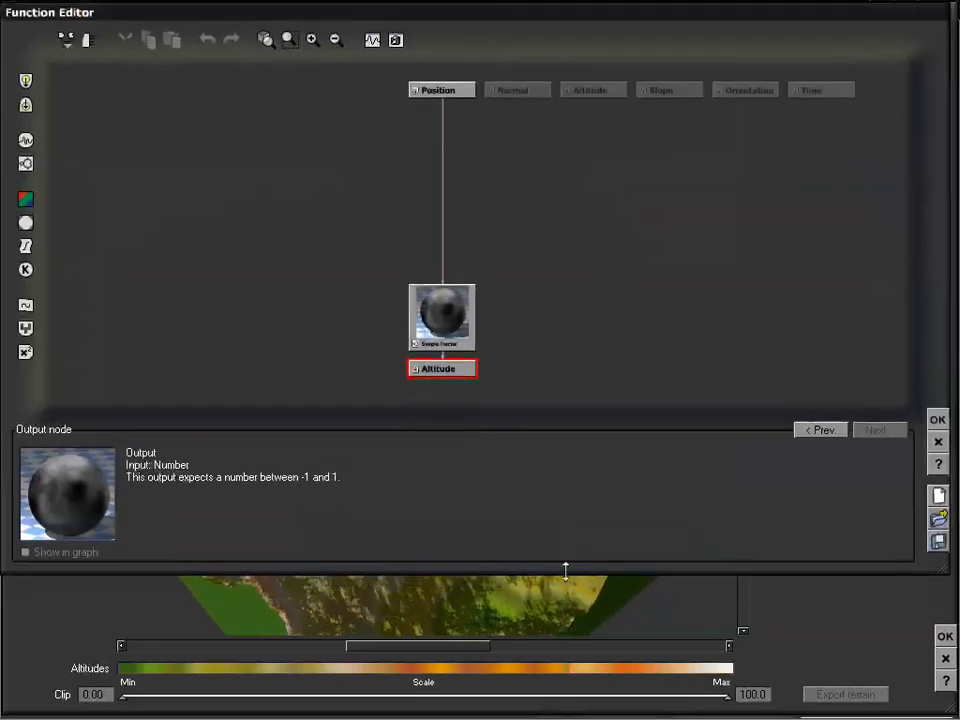
pyautogui.moveTo(565, 571); pyautogui.dragTo(564, 588)
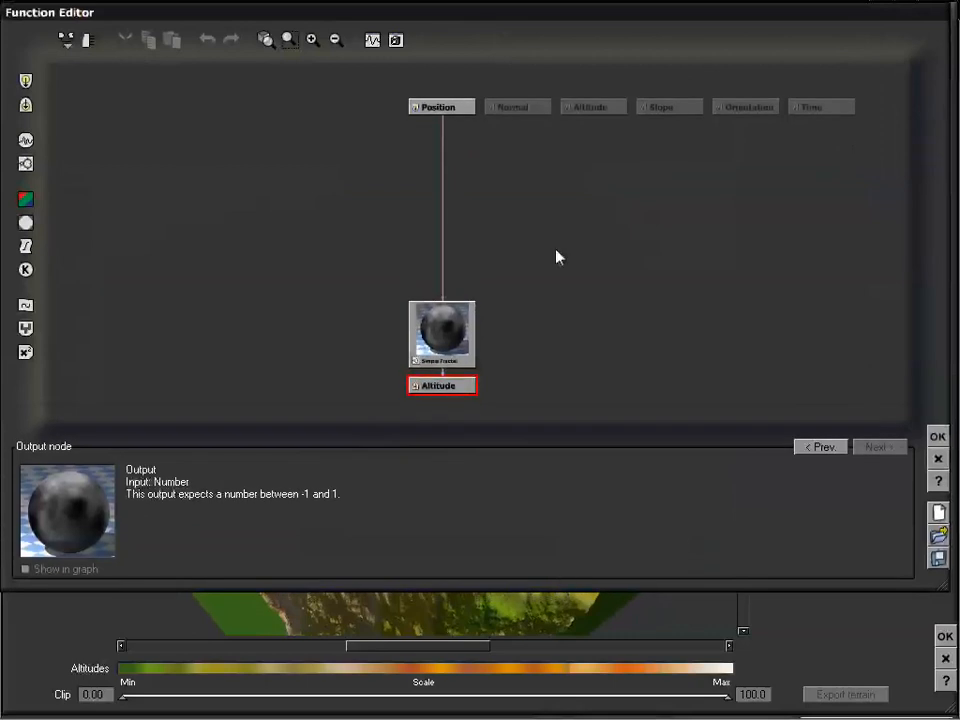
pyautogui.moveTo(557, 257); pyautogui.dragTo(439, 265)
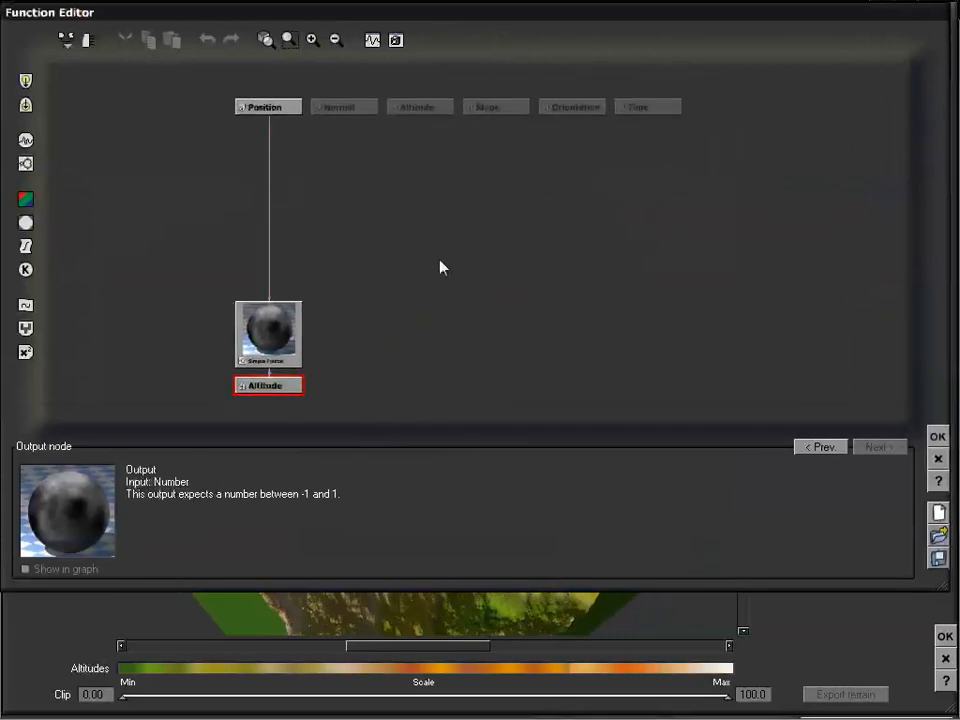
# Show the Function Output Observer beside the node graph with Fit vertically enabled, and inspect its terrain preview
pyautogui.click(396, 40)
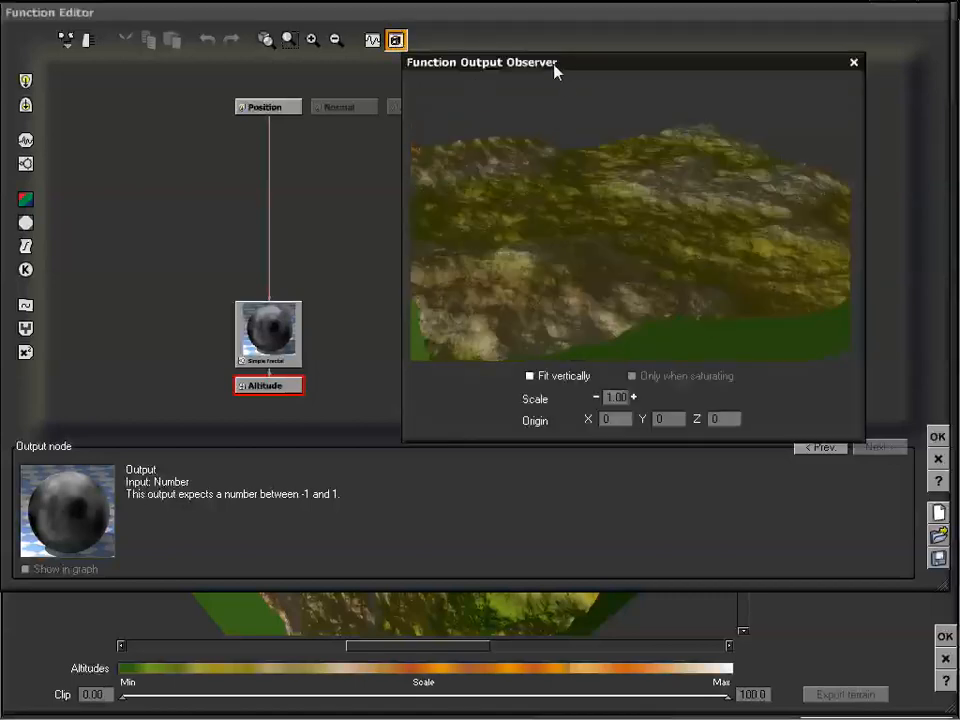
pyautogui.moveTo(555, 66); pyautogui.dragTo(637, 20)
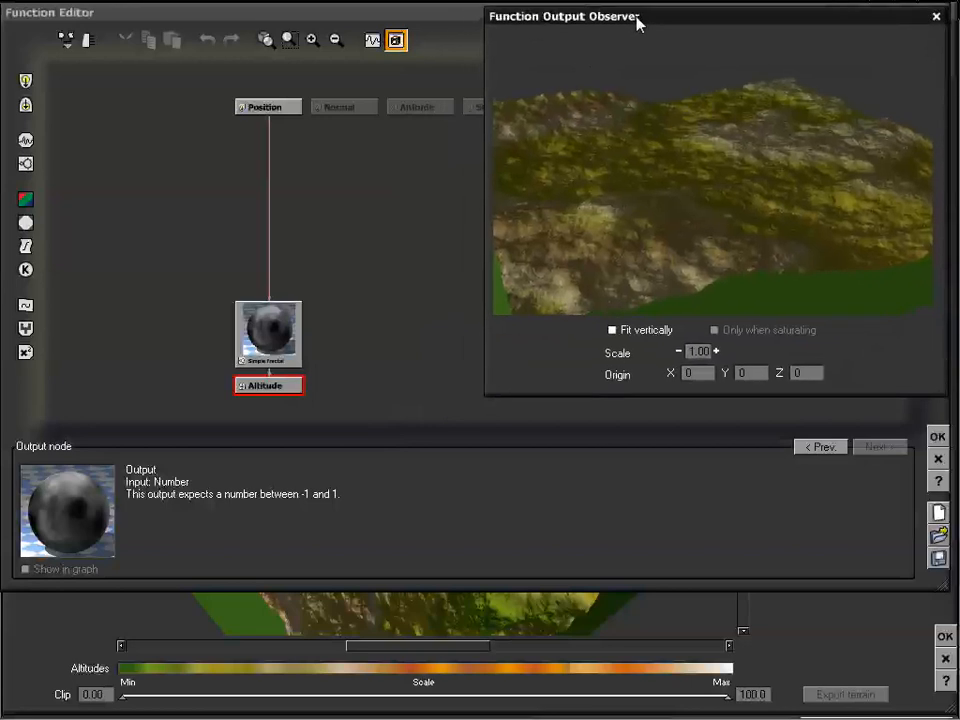
pyautogui.click(612, 330)
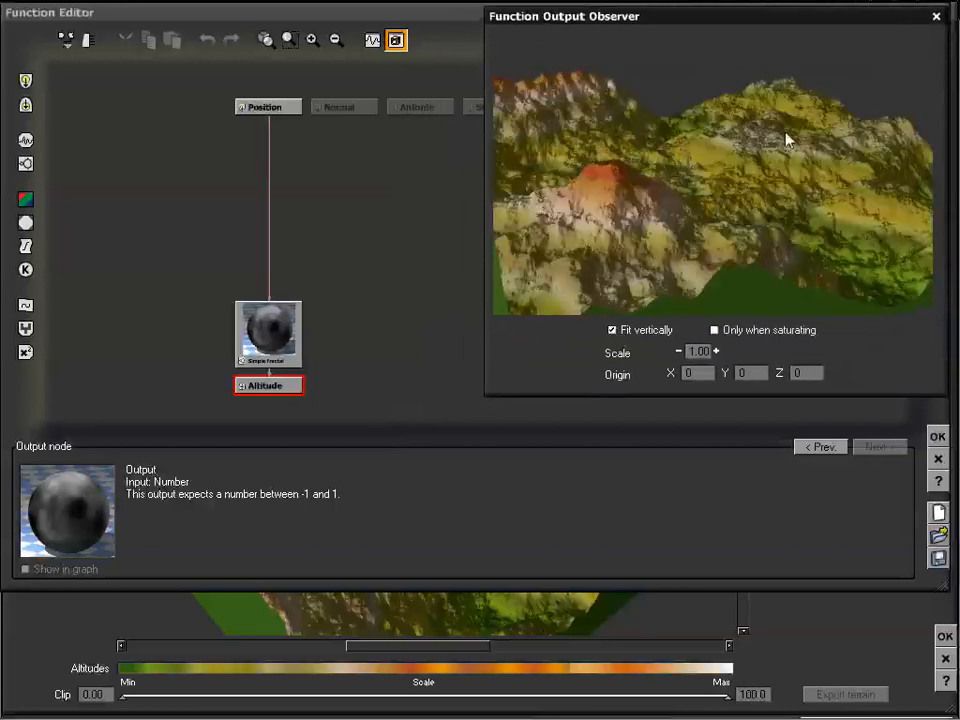
pyautogui.moveTo(786, 141); pyautogui.dragTo(707, 144)
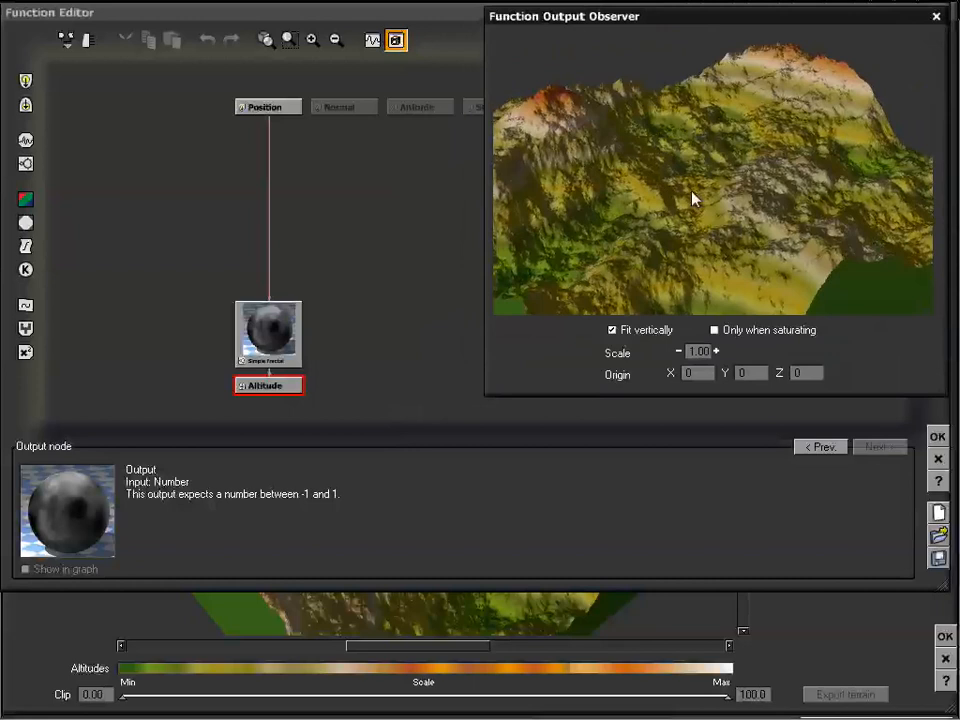
pyautogui.moveTo(692, 197); pyautogui.dragTo(714, 195)
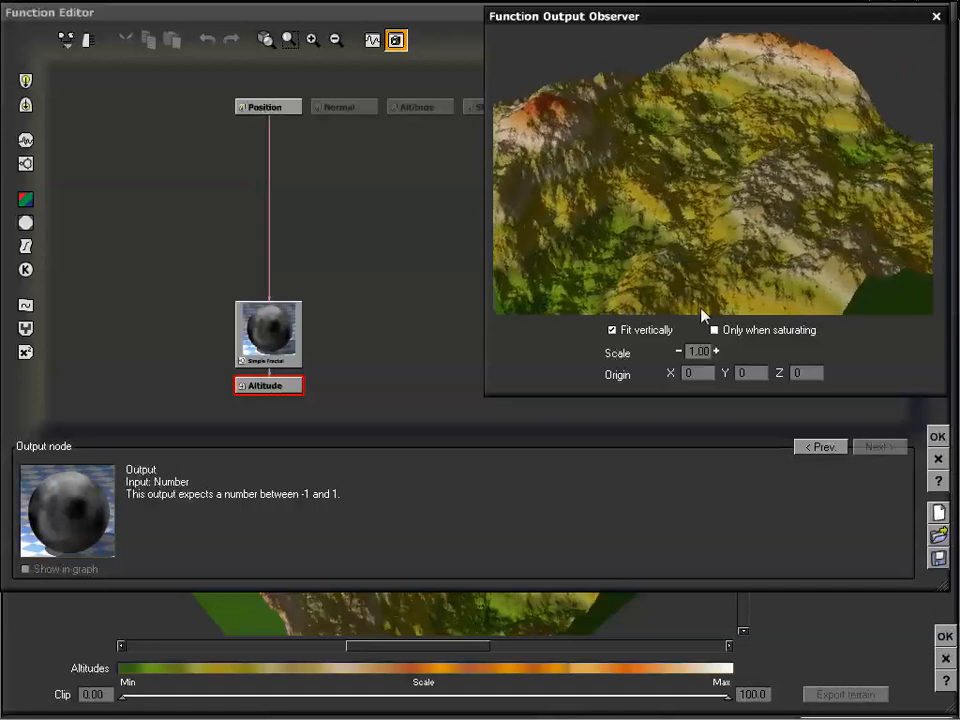
# Compare the observer's terrain preview at scales 0.60, 1.00 and 0.25, and return the scale to 1.00
pyautogui.click(678, 352)
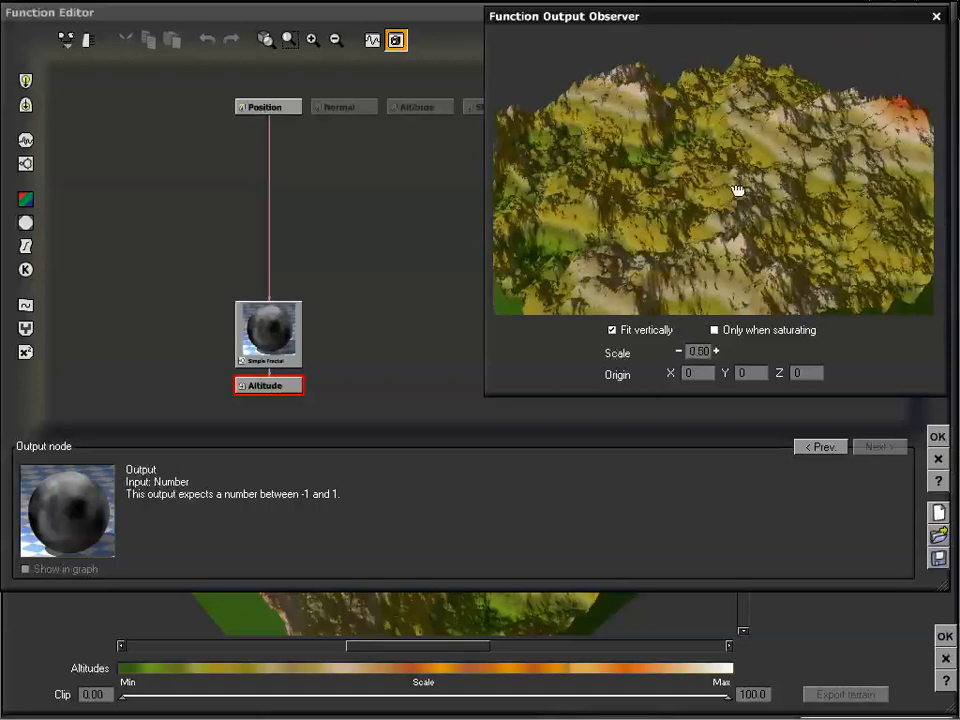
pyautogui.moveTo(735, 189)
pyautogui.mouseDown()
pyautogui.moveTo(735, 227)
pyautogui.moveTo(740, 178)
pyautogui.moveTo(742, 190)
pyautogui.mouseUp()
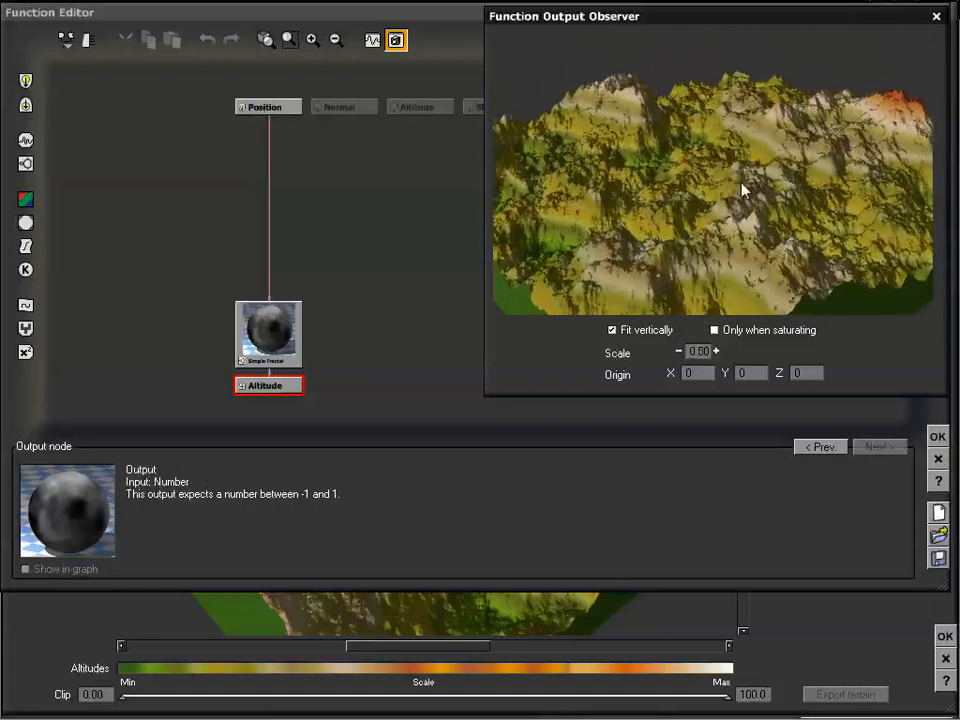
pyautogui.click(716, 351)
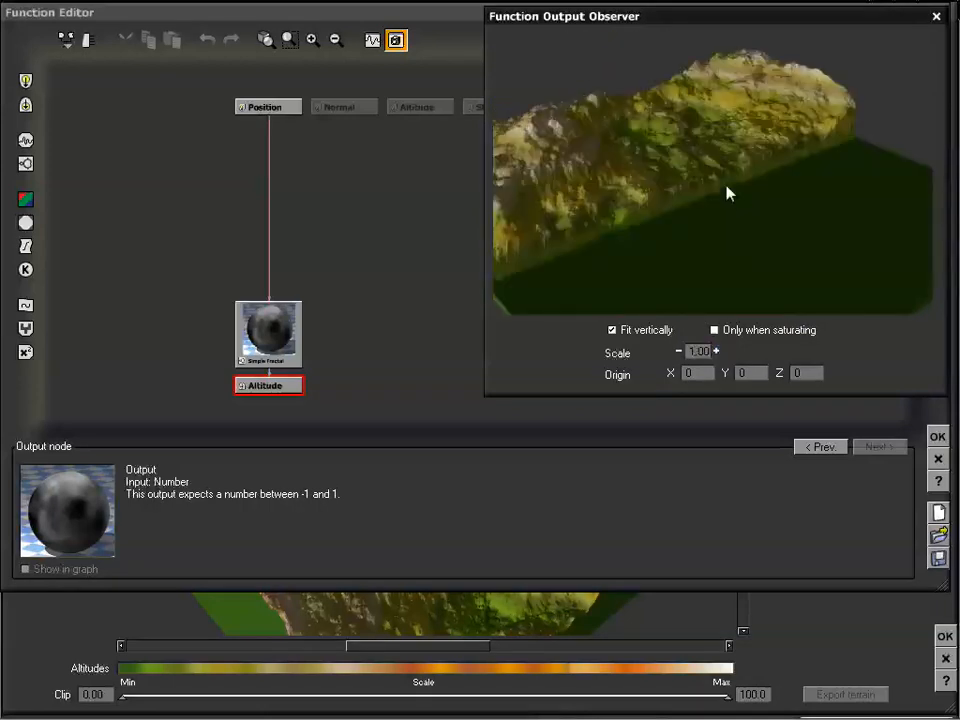
pyautogui.moveTo(726, 185); pyautogui.dragTo(717, 153)
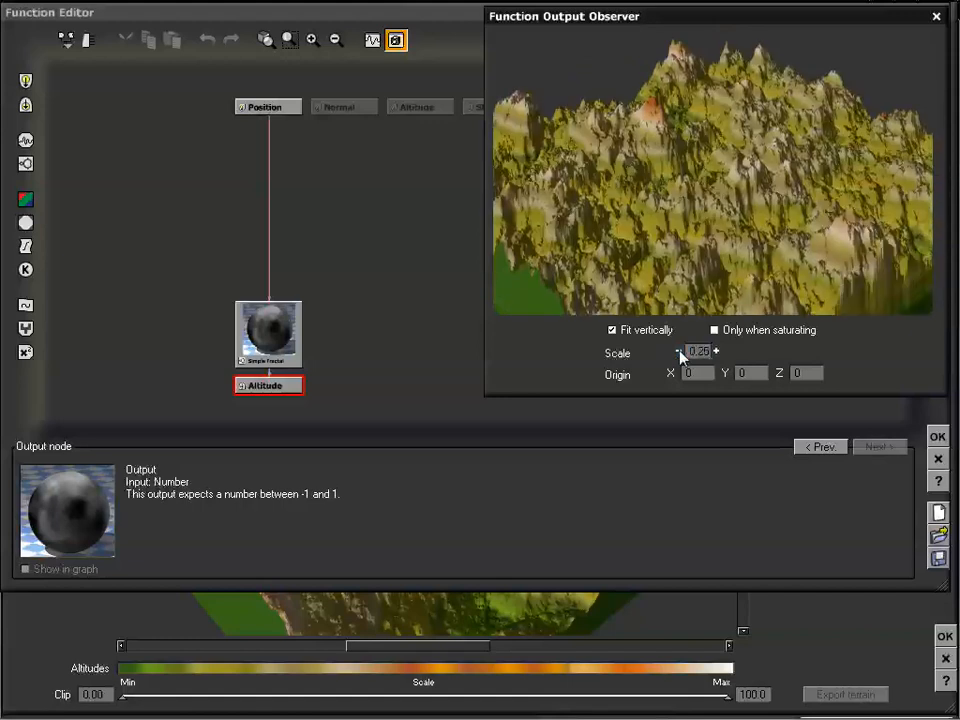
pyautogui.click(715, 352)
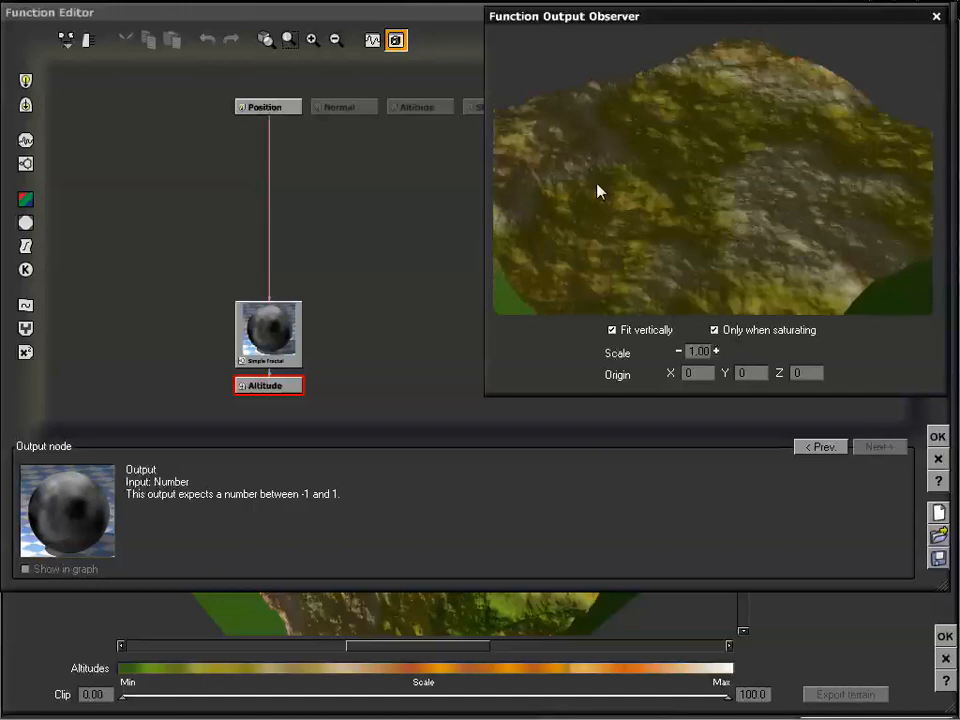
# Compare the output preview without and with Fit vertically, leaving it enabled and Only when saturating disabled
pyautogui.click(613, 331)
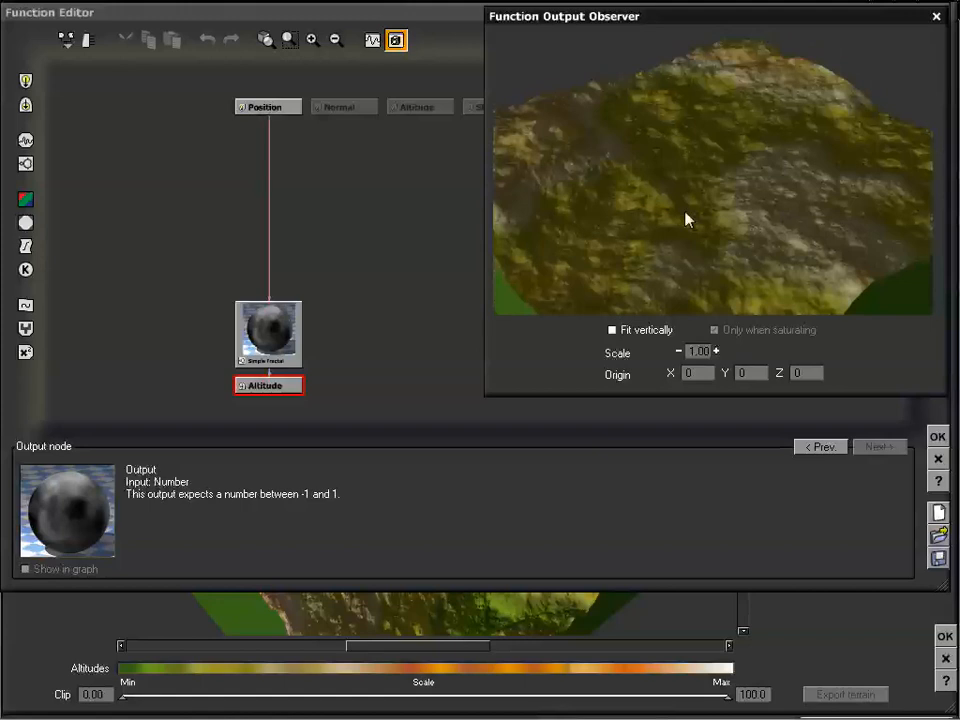
pyautogui.click(613, 331)
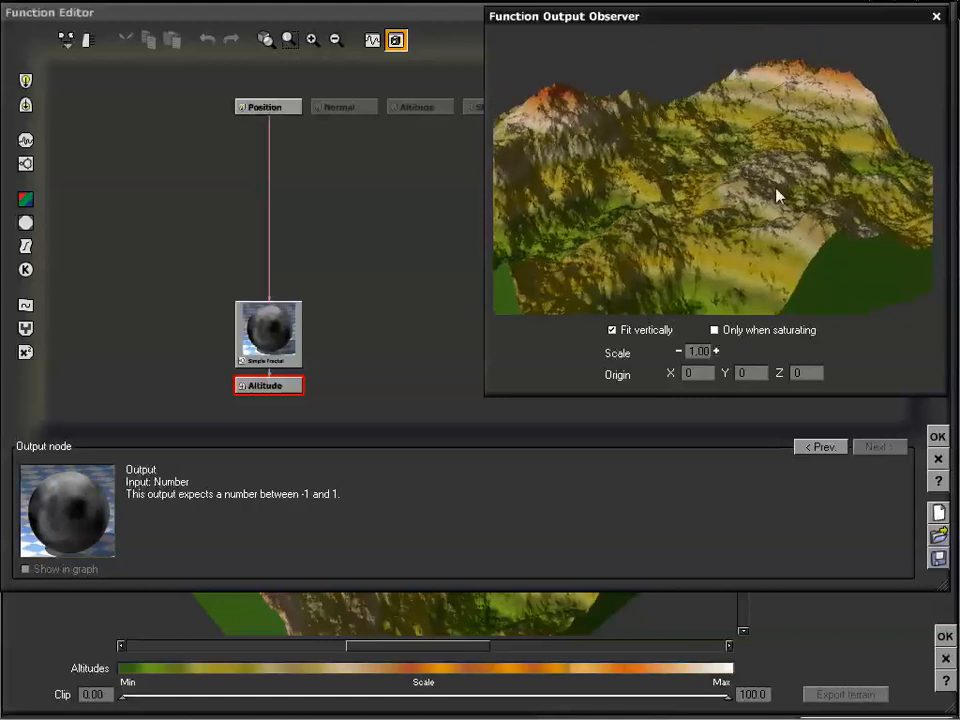
pyautogui.moveTo(714, 230); pyautogui.dragTo(808, 172)
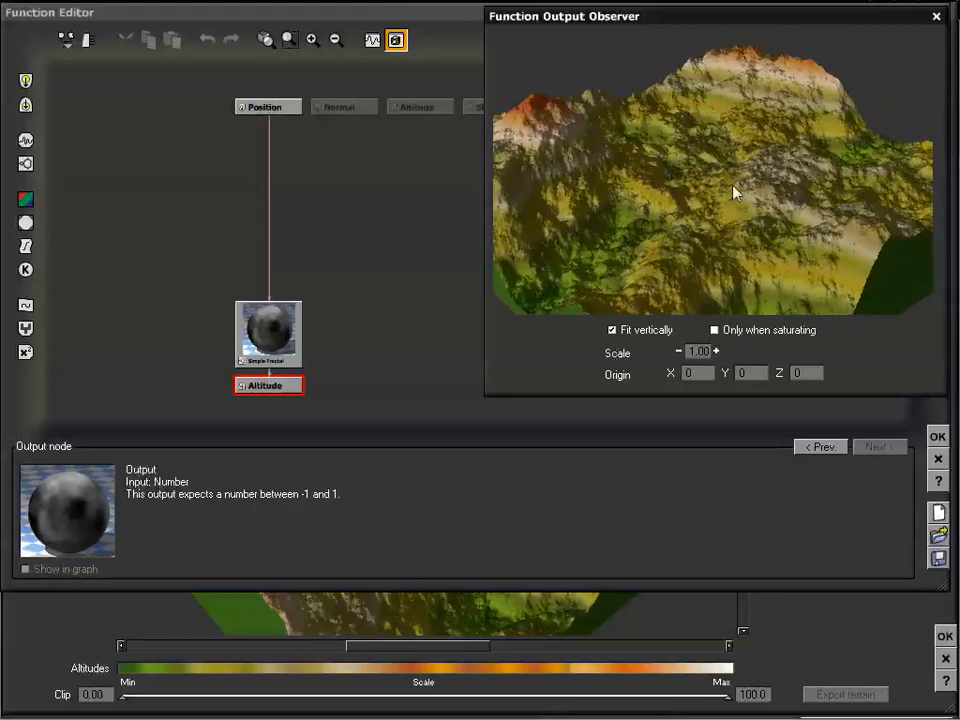
pyautogui.moveTo(733, 186)
pyautogui.mouseDown()
pyautogui.moveTo(732, 219)
pyautogui.moveTo(731, 181)
pyautogui.mouseUp()
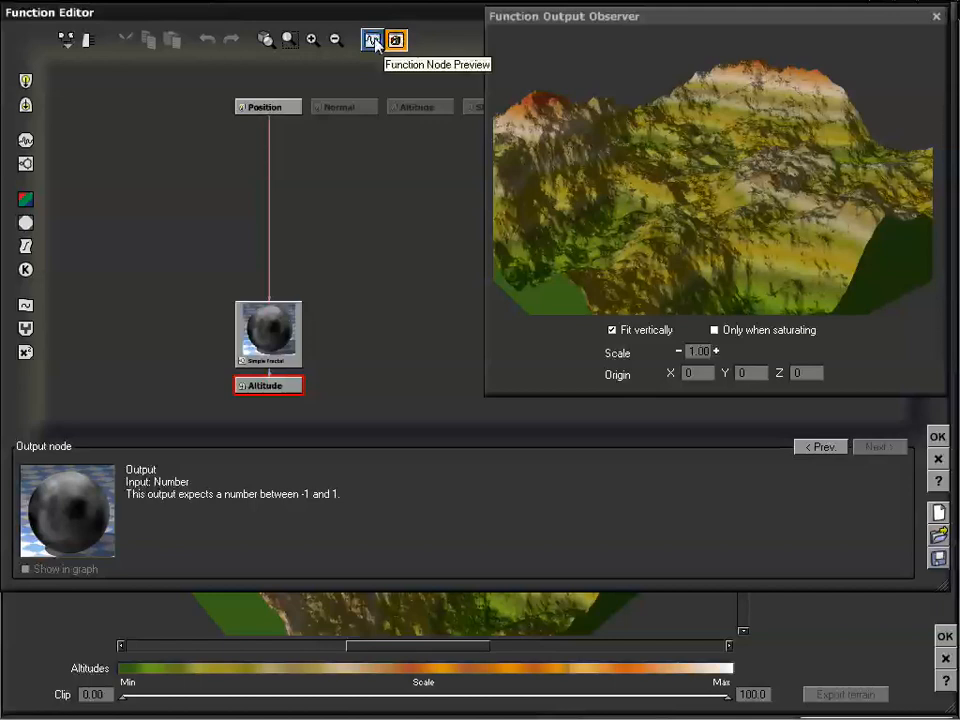
# Open the Function Node Preview and shift its X graph to 12.48 and then 3.76 to examine the noise profiles
pyautogui.click(373, 40)
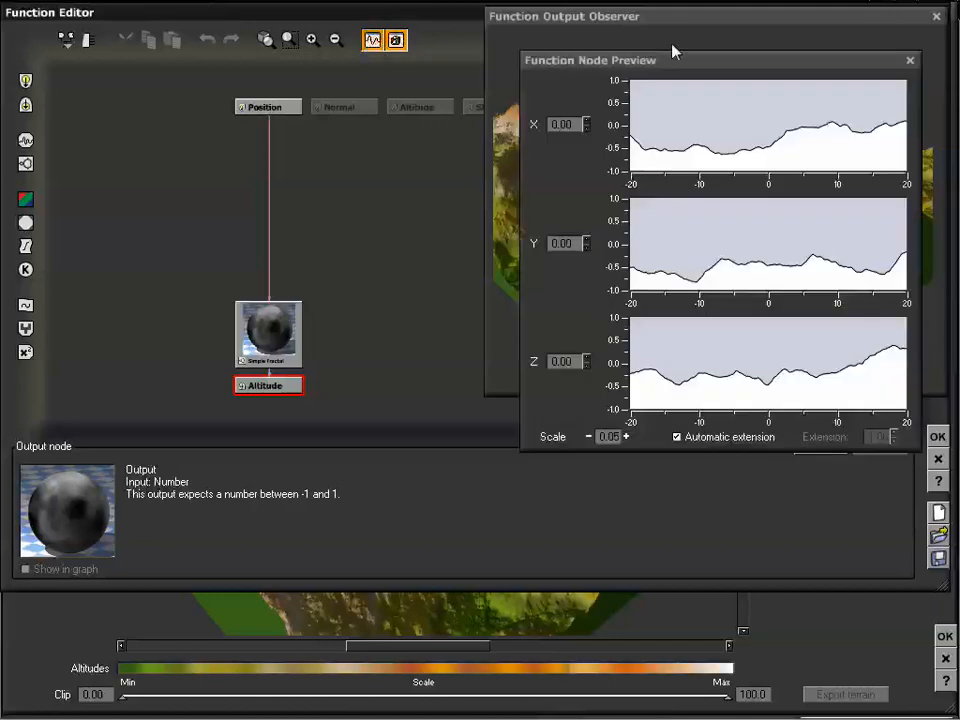
pyautogui.moveTo(681, 64); pyautogui.dragTo(512, 77)
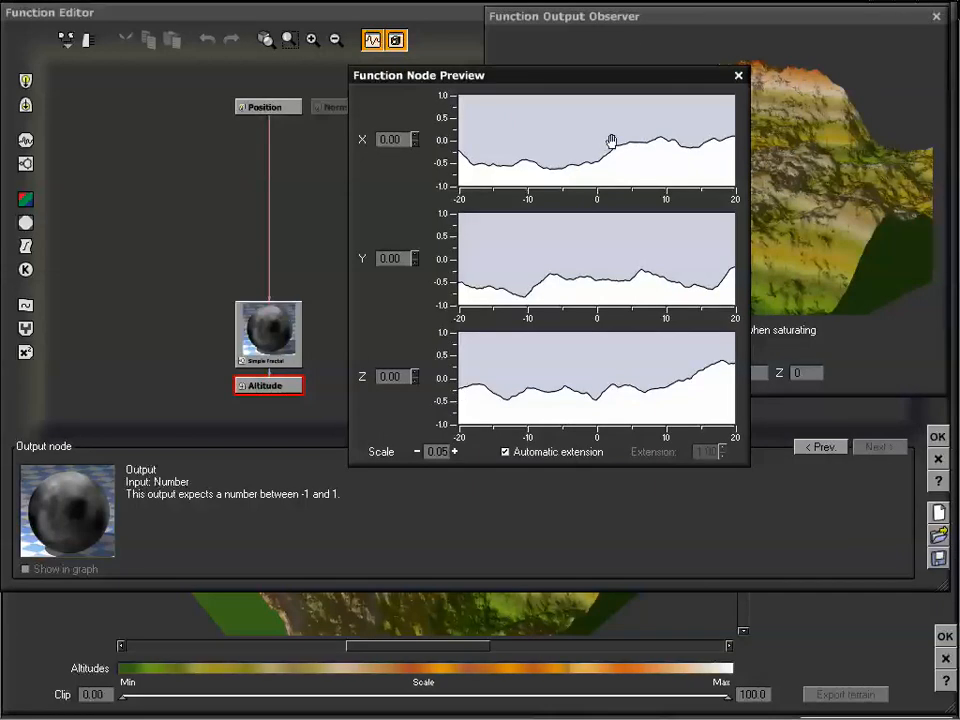
pyautogui.moveTo(611, 144)
pyautogui.mouseDown()
pyautogui.moveTo(544, 144)
pyautogui.moveTo(673, 139)
pyautogui.moveTo(510, 137)
pyautogui.moveTo(627, 134)
pyautogui.mouseUp()
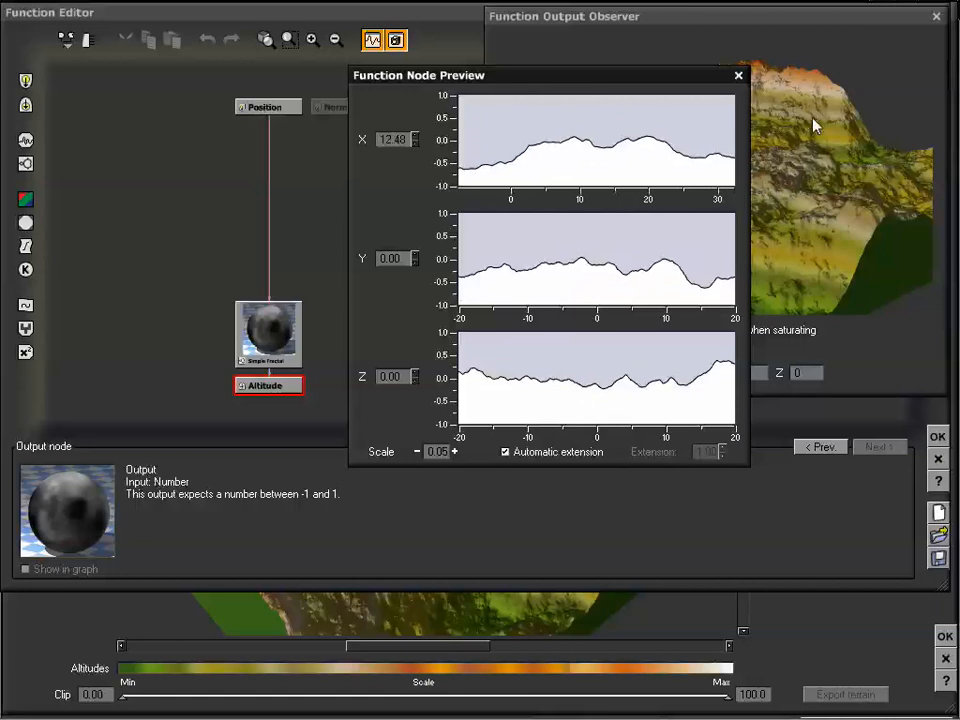
pyautogui.moveTo(521, 81)
pyautogui.mouseDown()
pyautogui.moveTo(526, 96)
pyautogui.moveTo(516, 94)
pyautogui.mouseUp()
pyautogui.moveTo(537, 149); pyautogui.dragTo(591, 150)
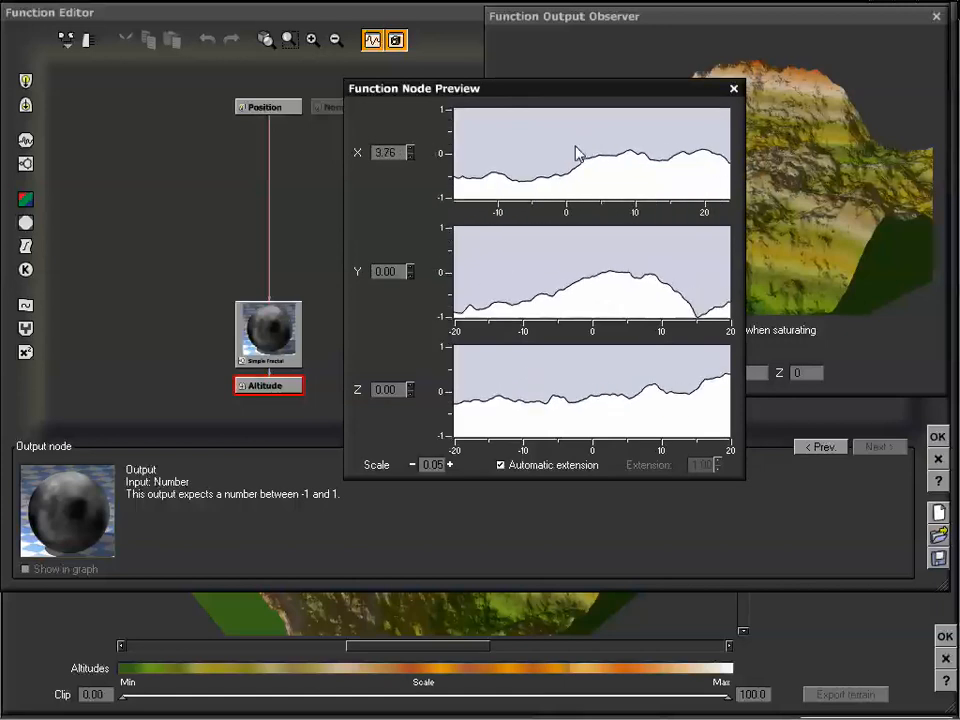
# Step the node preview's X position through 5.00, 0.00 and 8.99 and compare the Y and Z profiles
pyautogui.moveTo(412, 150)
pyautogui.mouseDown()
pyautogui.moveTo(412, 136)
pyautogui.moveTo(414, 149)
pyautogui.mouseUp()
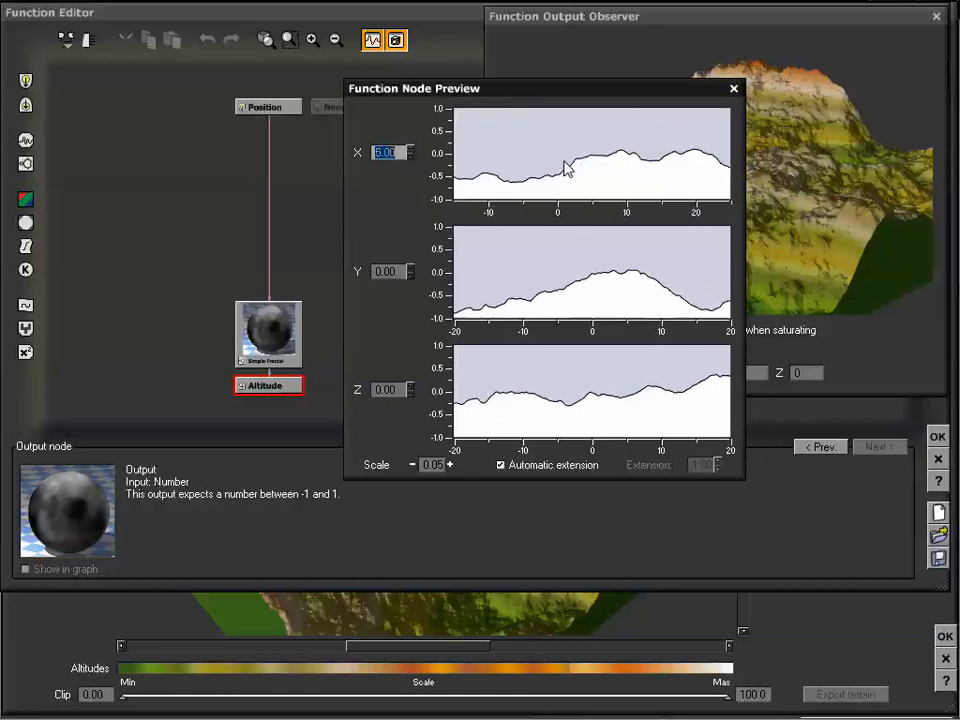
pyautogui.scroll(-5, 565, 165)
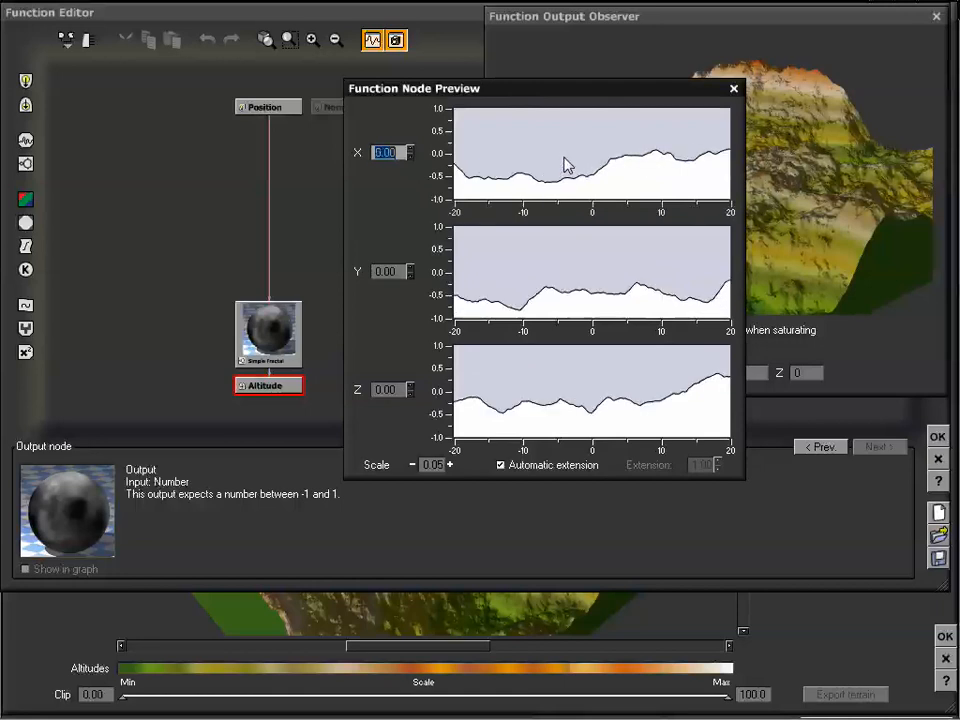
pyautogui.scroll(9, 563, 161)
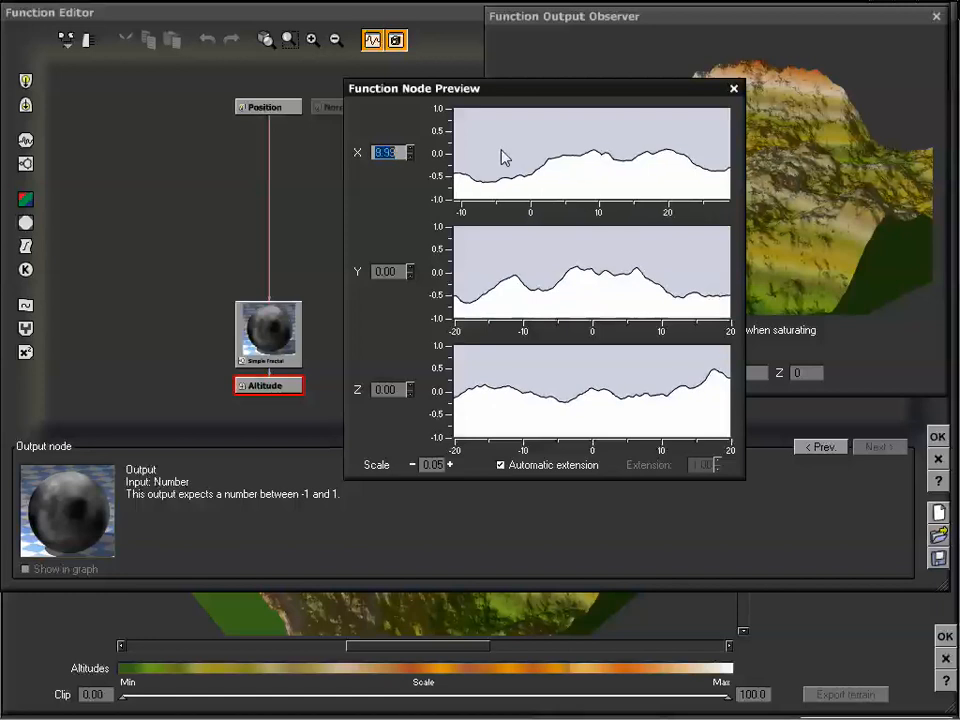
# Zoom the node preview graphs out to scale 0.02 to examine a wider stretch, and close the Function Node Preview
pyautogui.click(540, 157)
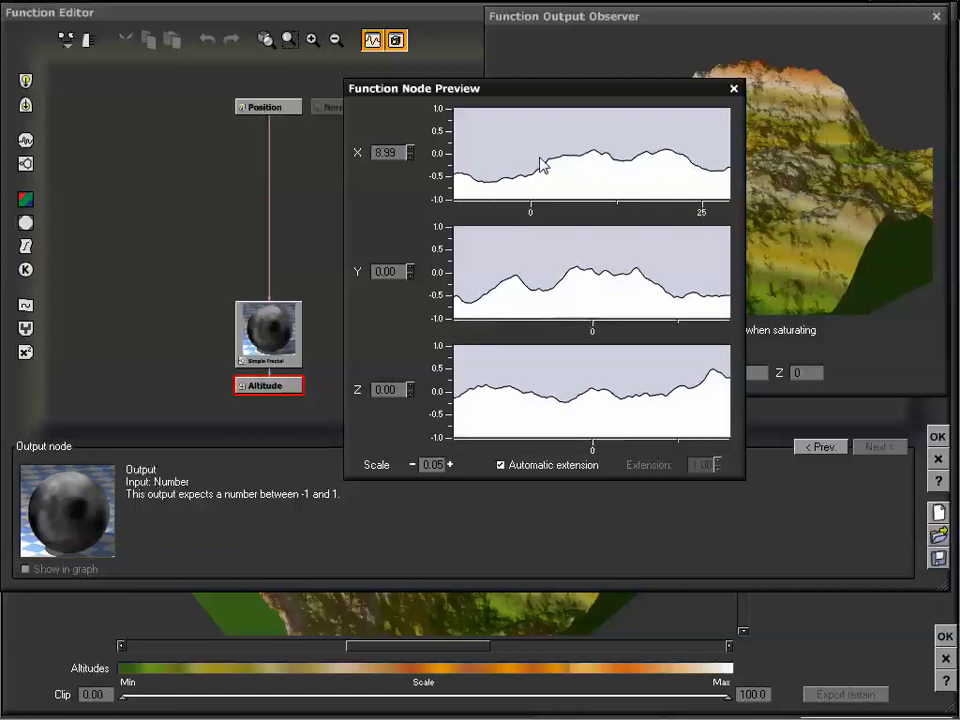
pyautogui.moveTo(540, 158); pyautogui.dragTo(450, 170)
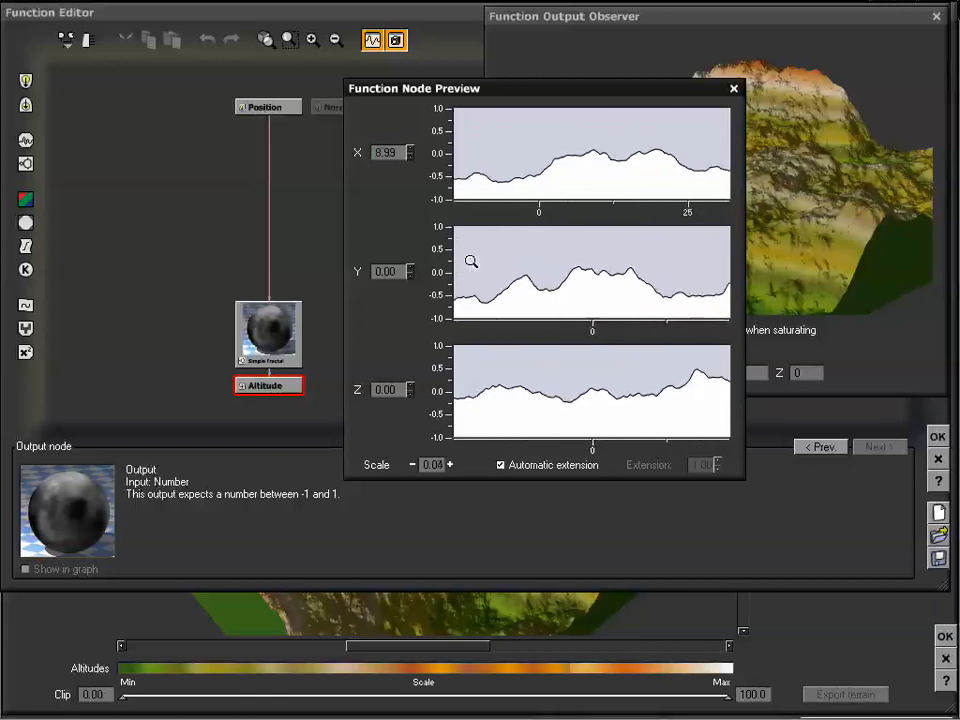
pyautogui.moveTo(470, 261); pyautogui.dragTo(493, 260)
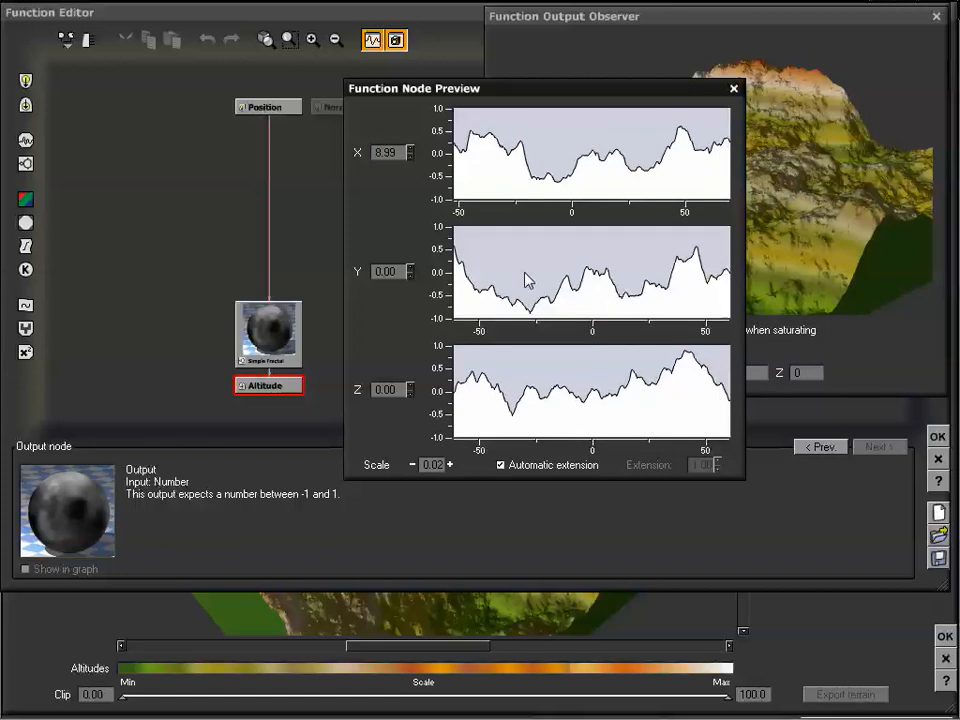
pyautogui.click(733, 88)
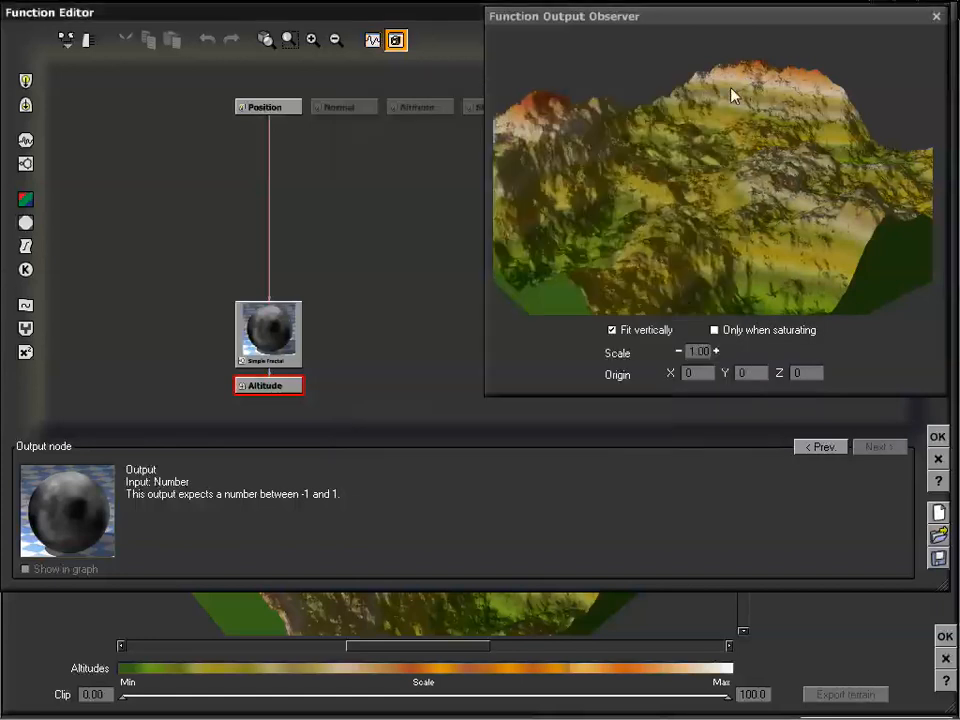
# Move the Simple Fractal node up to midway between the Position input and the Altitude output
pyautogui.moveTo(700, 153); pyautogui.dragTo(689, 138)
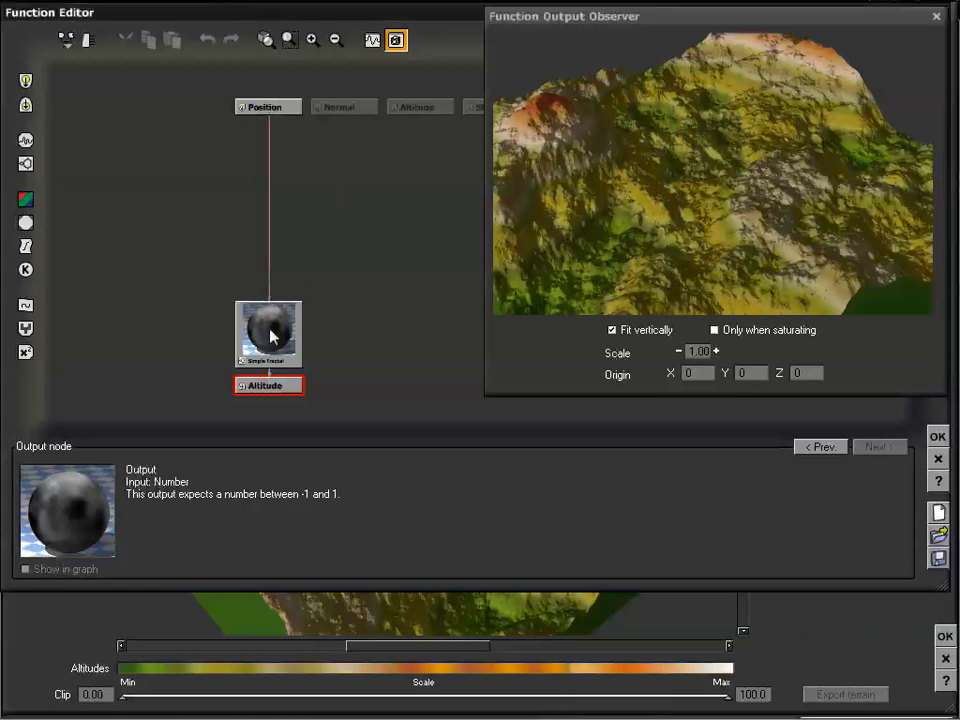
pyautogui.moveTo(272, 337); pyautogui.dragTo(272, 248)
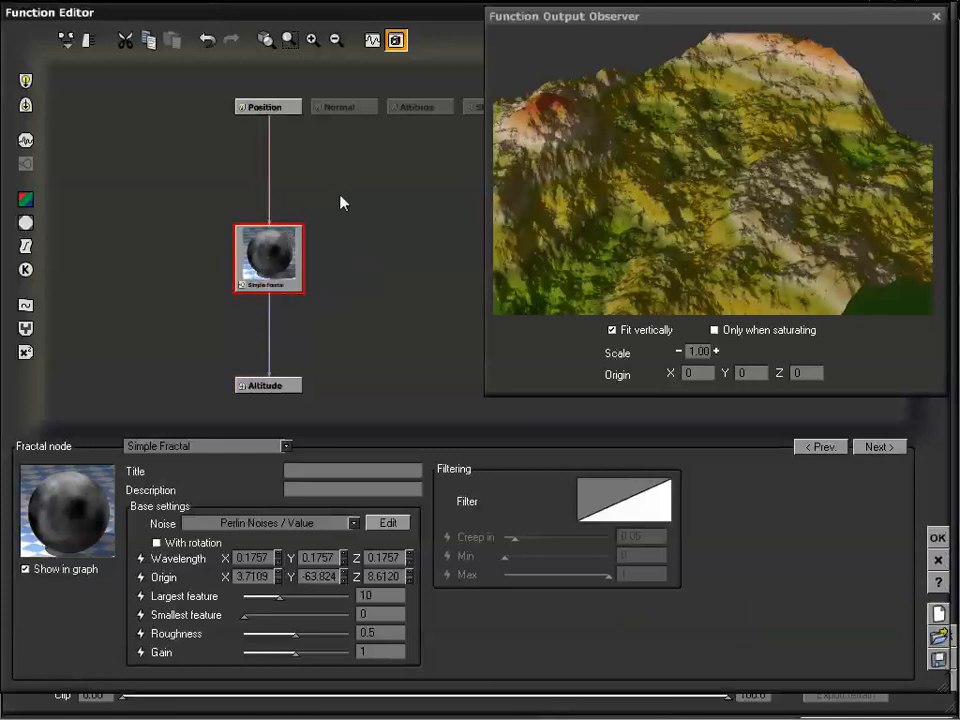
# Examine the Position input, the unused inputs beside it and the Altitude output in the function graph
pyautogui.click(274, 106)
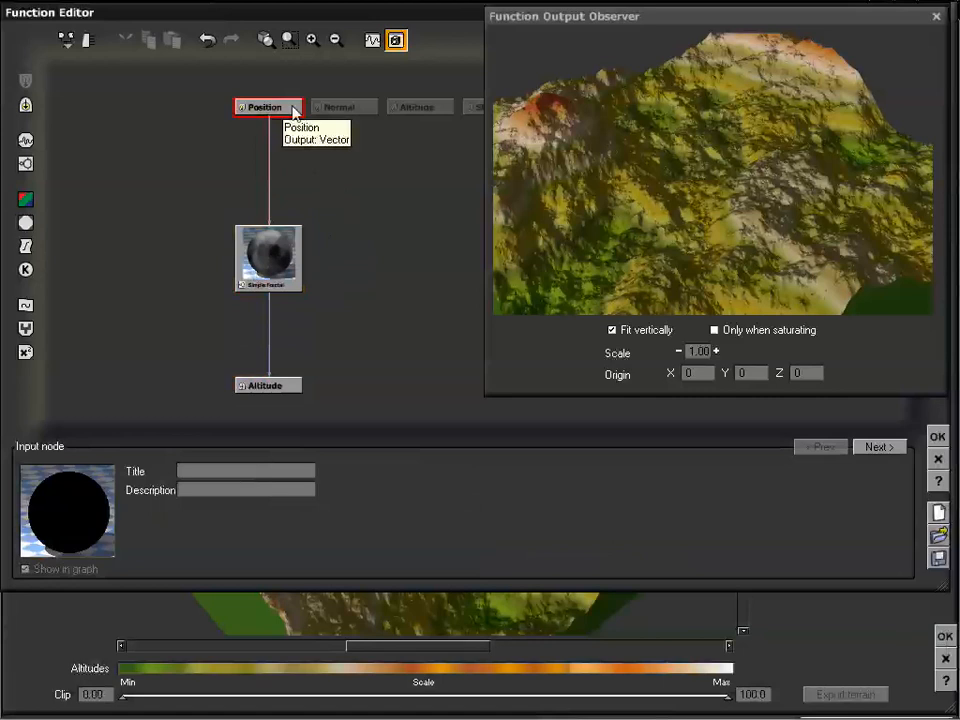
pyautogui.moveTo(366, 183); pyautogui.dragTo(204, 182, button='right')
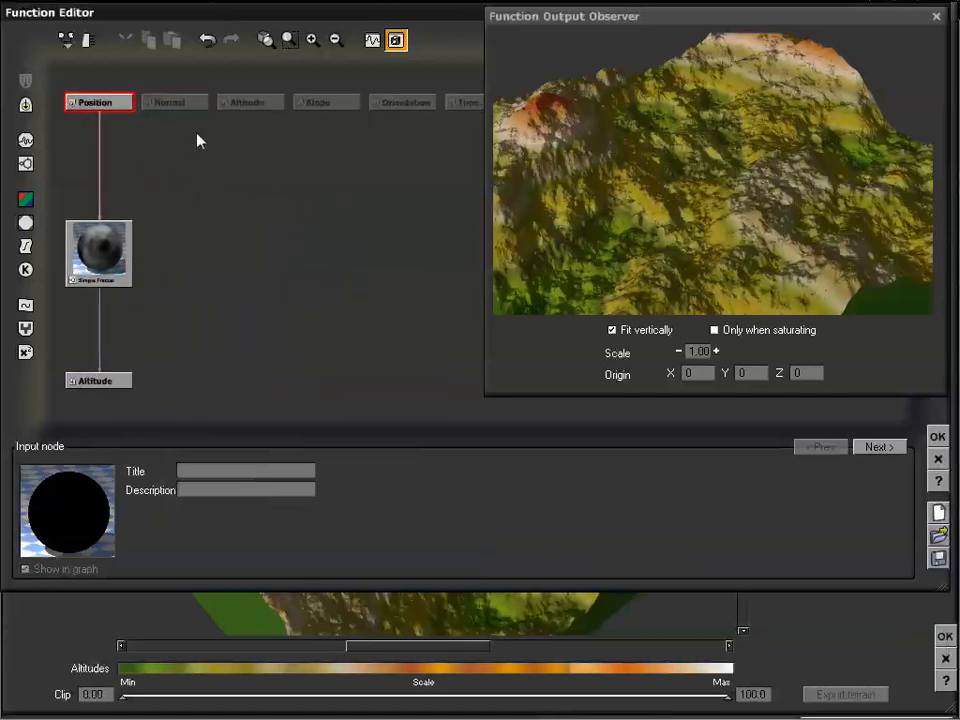
pyautogui.moveTo(286, 179); pyautogui.dragTo(220, 187, button='right')
pyautogui.moveTo(353, 208); pyautogui.dragTo(373, 229, button='right')
pyautogui.moveTo(248, 231)
pyautogui.mouseDown(button='right')
pyautogui.moveTo(287, 214)
pyautogui.moveTo(261, 225)
pyautogui.mouseUp(button='right')
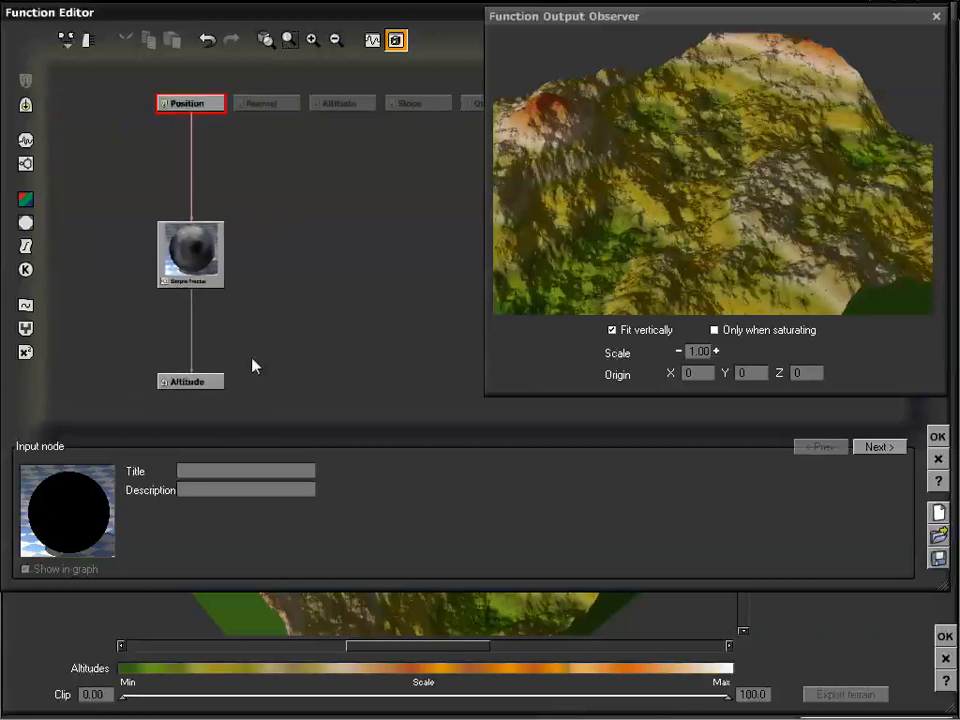
pyautogui.click(199, 382)
pyautogui.moveTo(289, 279)
pyautogui.mouseDown(button='right')
pyautogui.moveTo(330, 281)
pyautogui.moveTo(298, 281)
pyautogui.moveTo(319, 274)
pyautogui.moveTo(288, 268)
pyautogui.mouseUp(button='right')
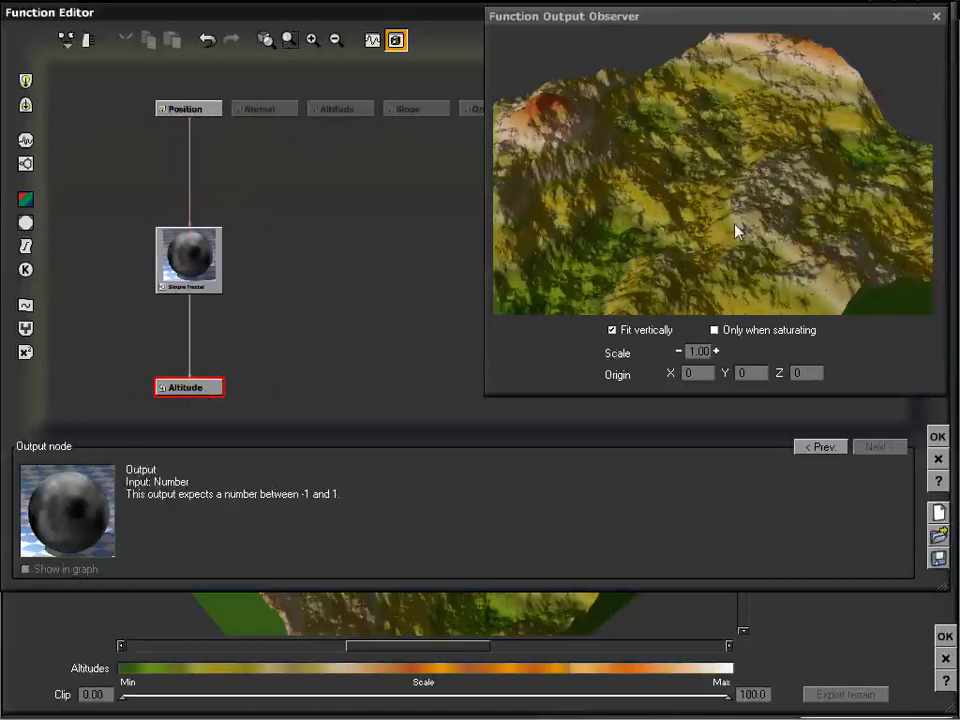
# Inspect the Position input, its link, the Simple Fractal node and the Altitude output to compare their data types
pyautogui.moveTo(259, 255)
pyautogui.mouseDown()
pyautogui.moveTo(281, 264)
pyautogui.moveTo(277, 256)
pyautogui.mouseUp()
pyautogui.click(205, 109)
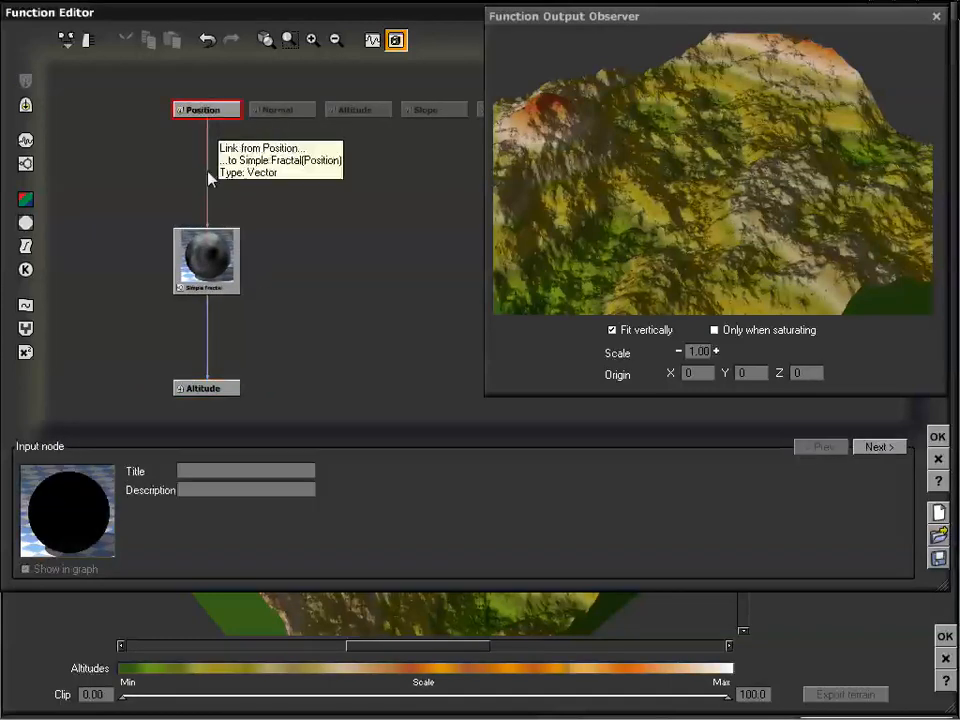
pyautogui.click(216, 258)
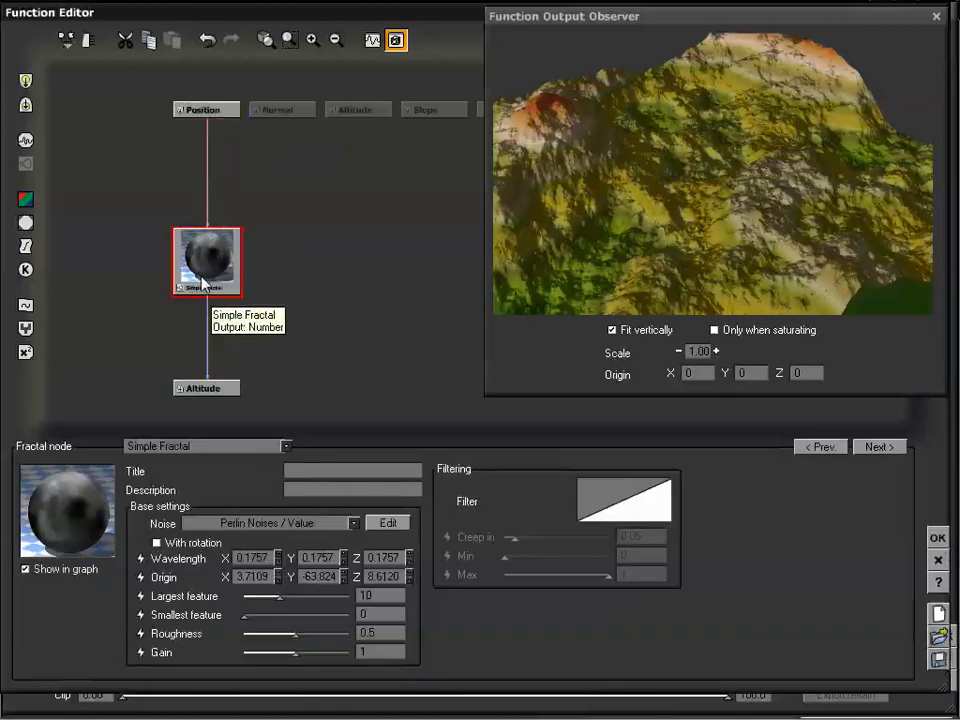
pyautogui.click(198, 389)
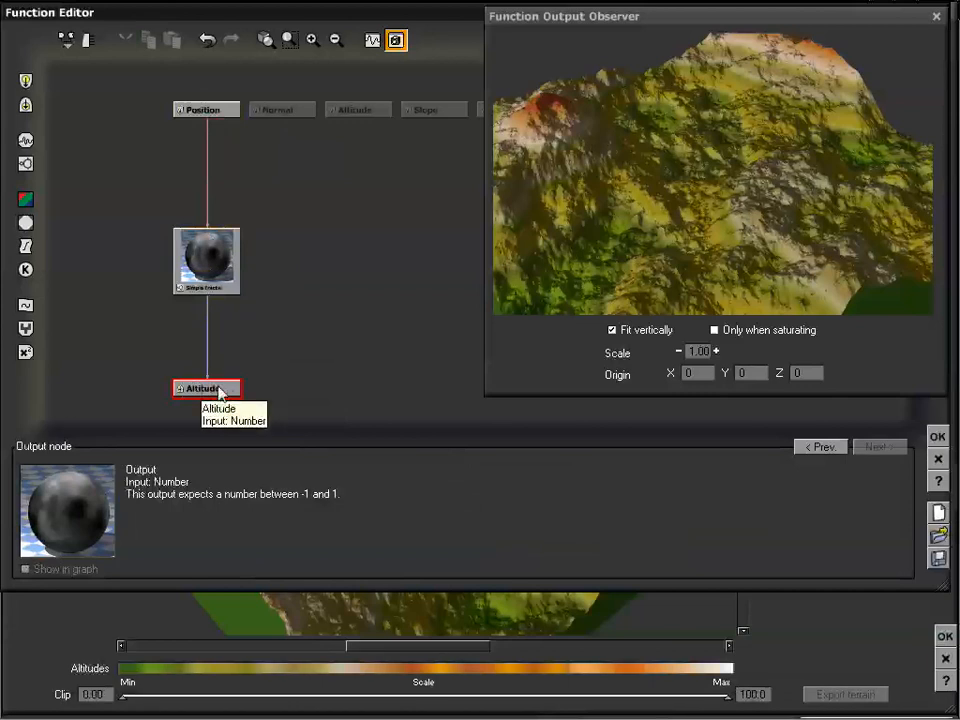
# Move the Simple Fractal node slightly closer to the Position input and deselect it
pyautogui.click(214, 259)
pyautogui.click(266, 212)
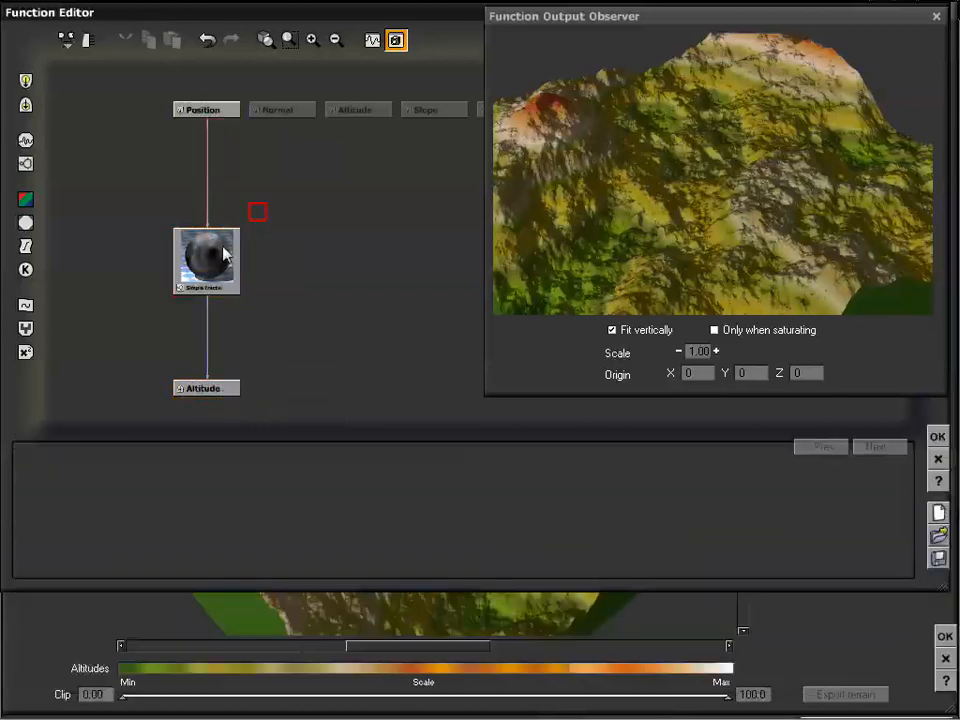
pyautogui.moveTo(205, 265); pyautogui.dragTo(207, 227)
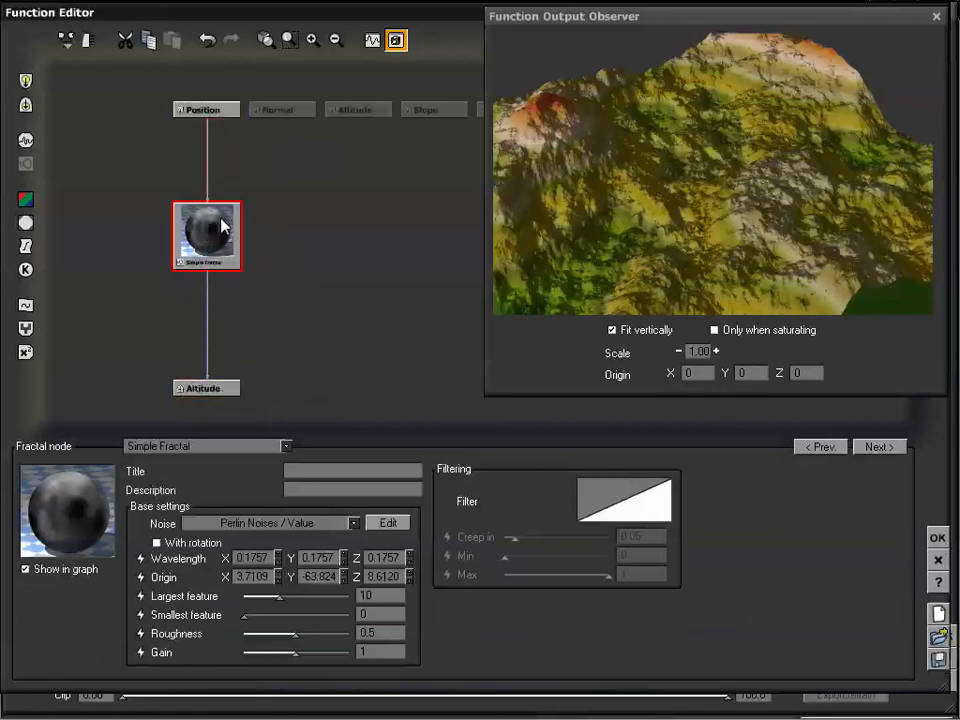
pyautogui.click(336, 215)
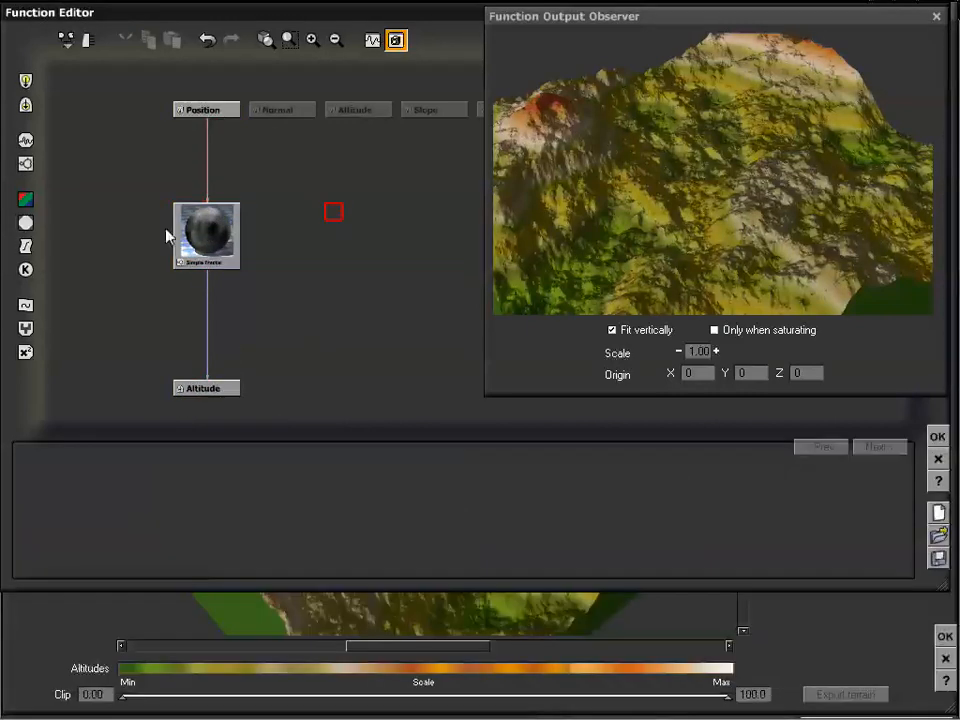
# Examine the function graph and its row of inputs at several zoom levels
pyautogui.click(313, 40)
pyautogui.click(335, 40)
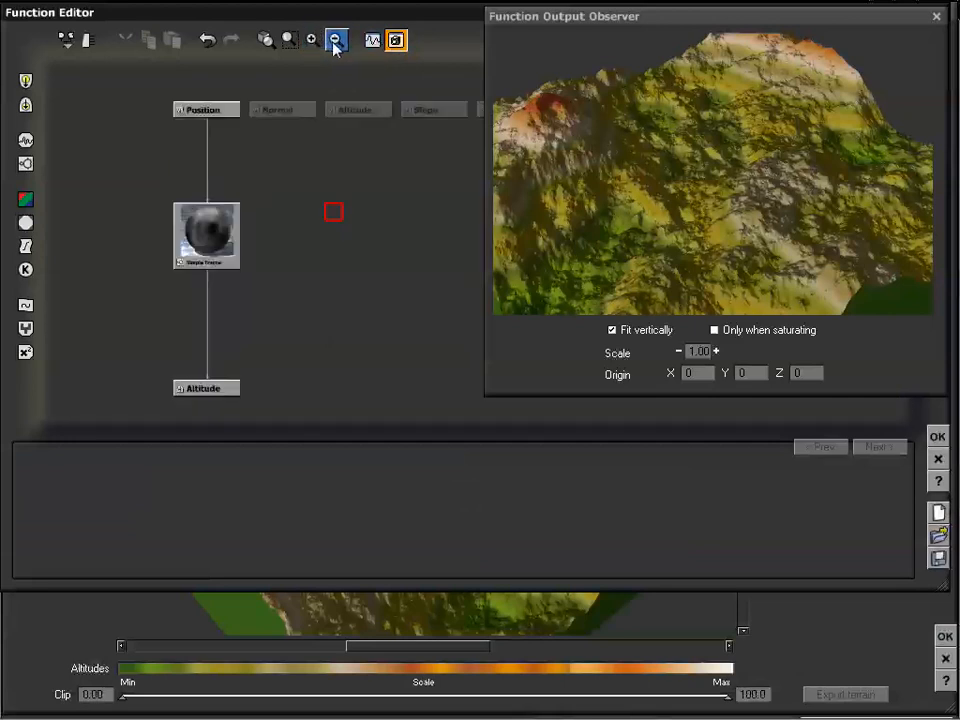
pyautogui.click(335, 42)
pyautogui.moveTo(386, 298); pyautogui.dragTo(288, 307, button='right')
pyautogui.moveTo(347, 279); pyautogui.dragTo(405, 266, button='right')
pyautogui.click(314, 42)
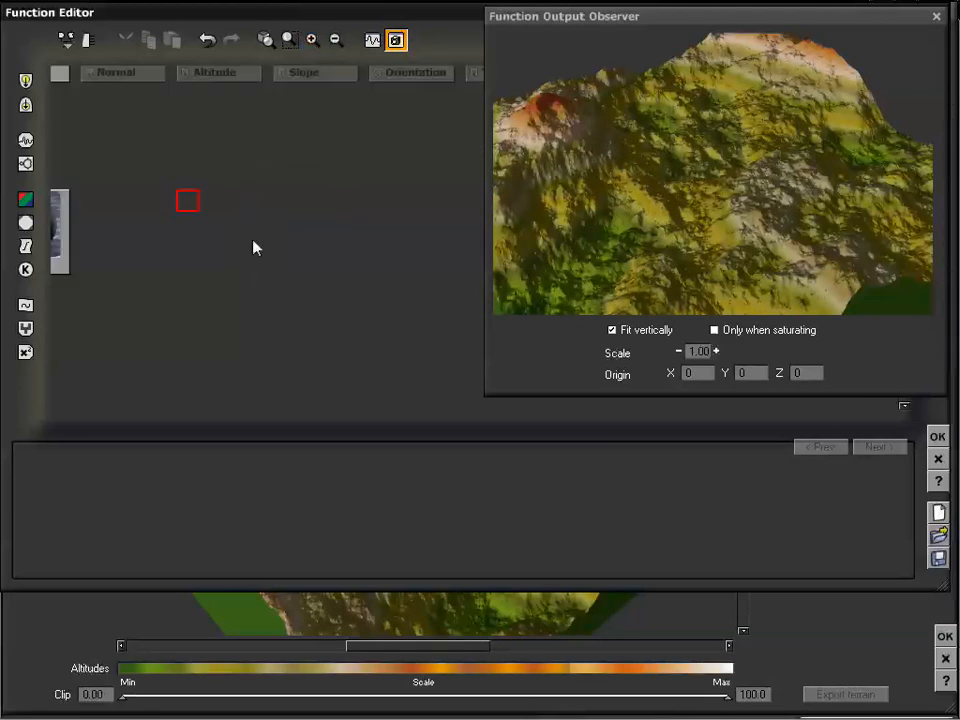
pyautogui.moveTo(255, 278); pyautogui.dragTo(403, 278, button='right')
pyautogui.click(336, 40)
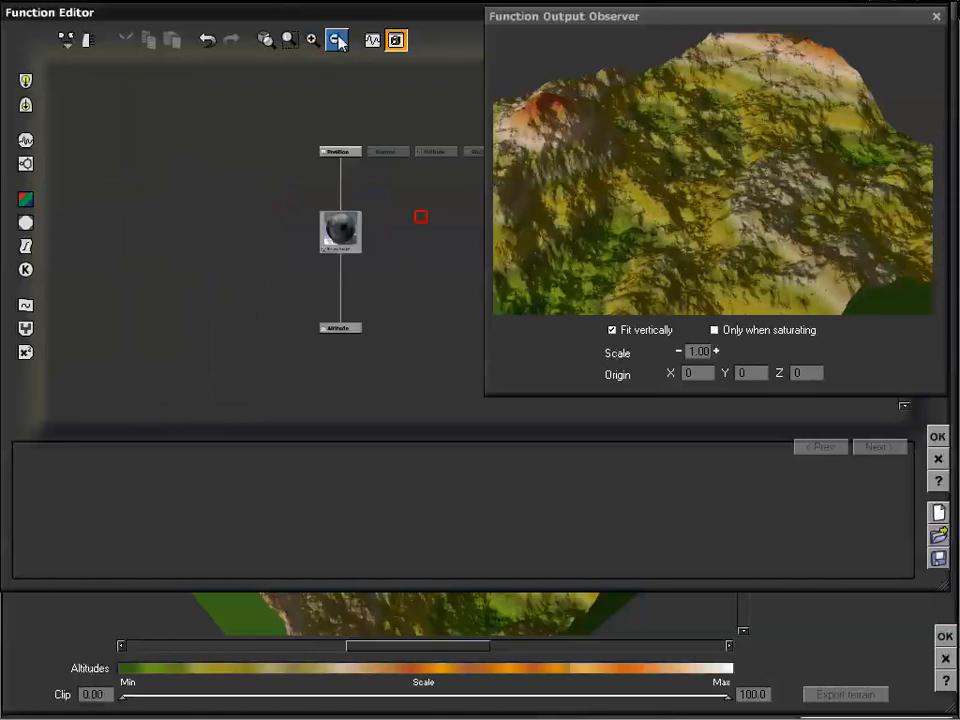
pyautogui.moveTo(401, 349); pyautogui.dragTo(293, 323, button='right')
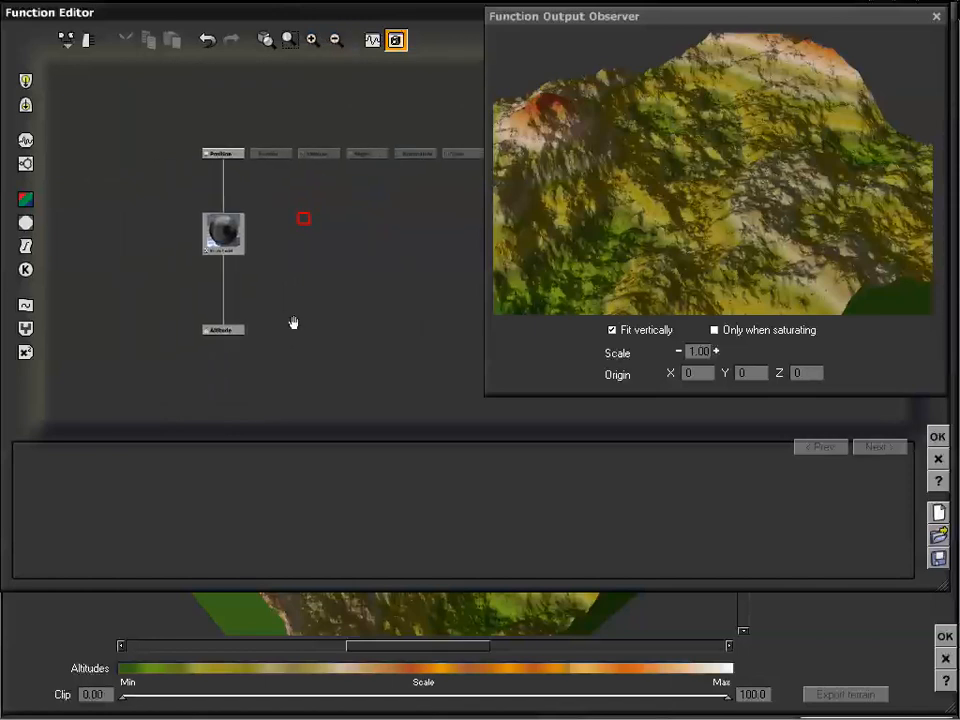
# Frame the Position, Simple Fractal and Altitude nodes with region zoom and fit the whole graph in view
pyautogui.click(291, 43)
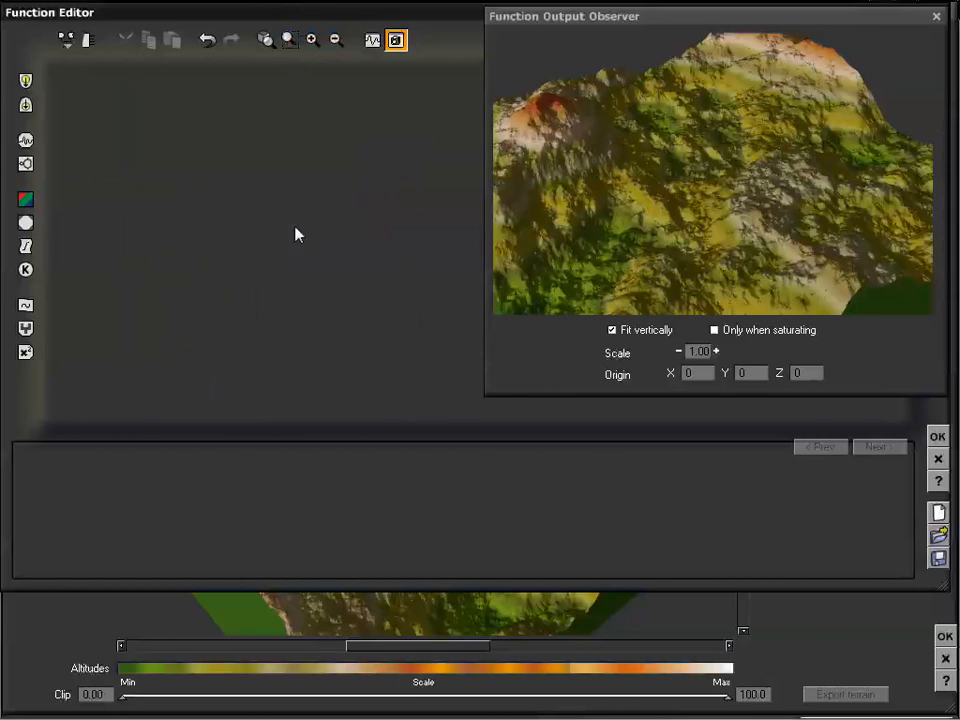
pyautogui.click(265, 39)
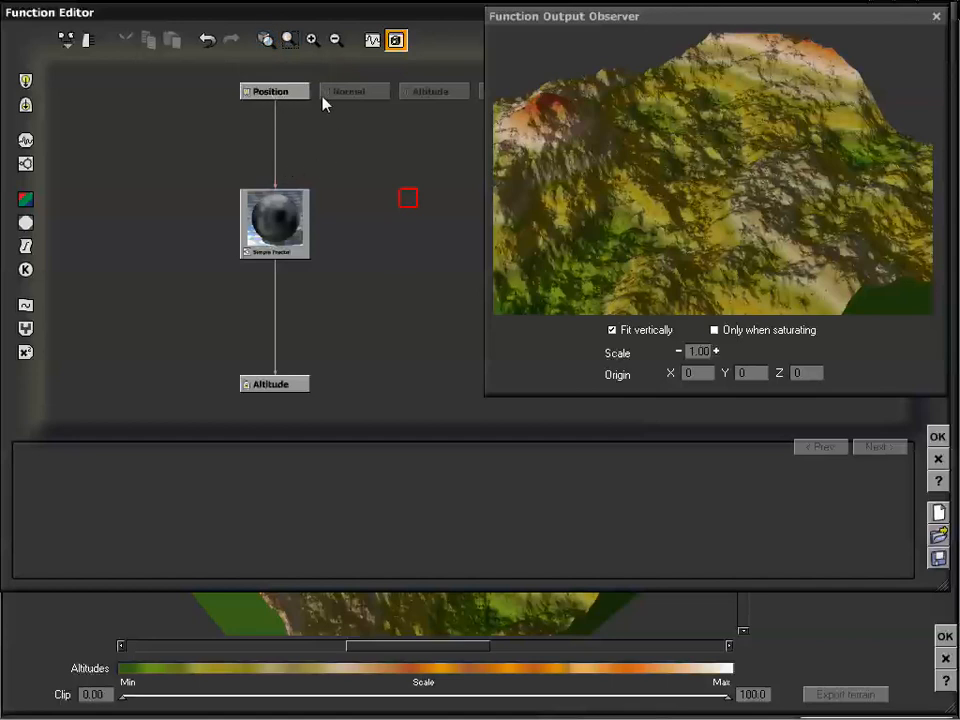
pyautogui.click(336, 40)
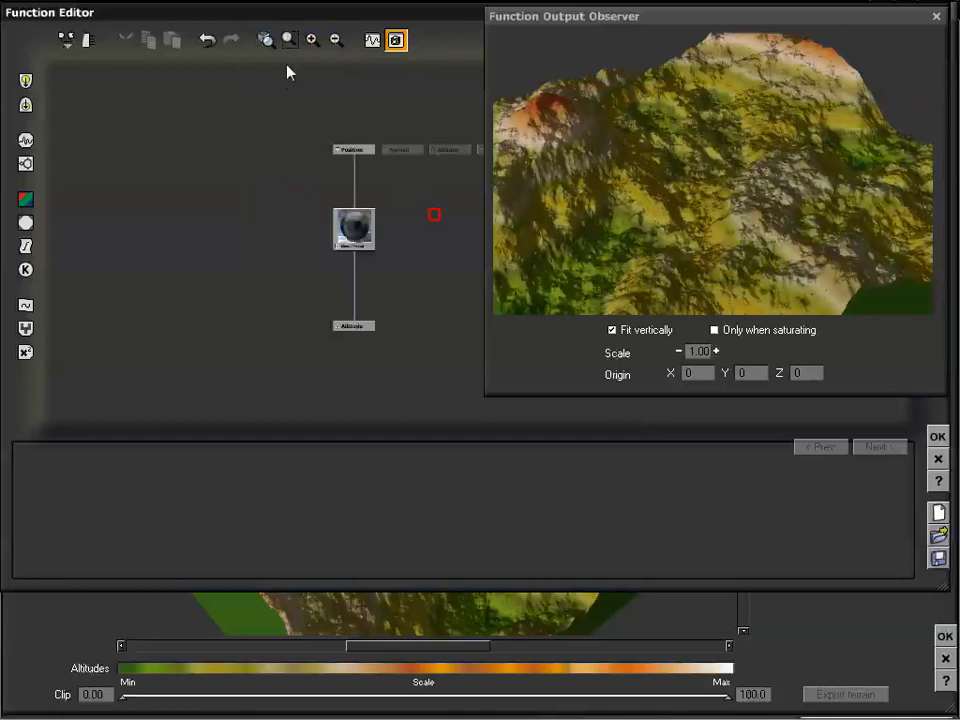
pyautogui.moveTo(289, 114); pyautogui.dragTo(418, 358)
pyautogui.moveTo(406, 305); pyautogui.dragTo(210, 296, button='right')
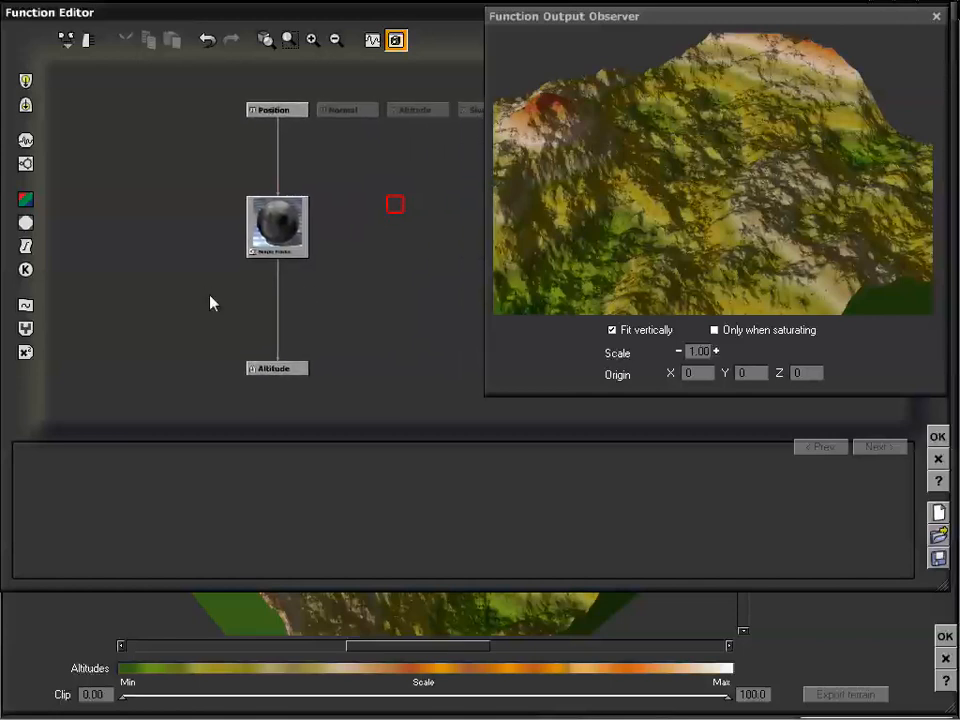
pyautogui.click(266, 40)
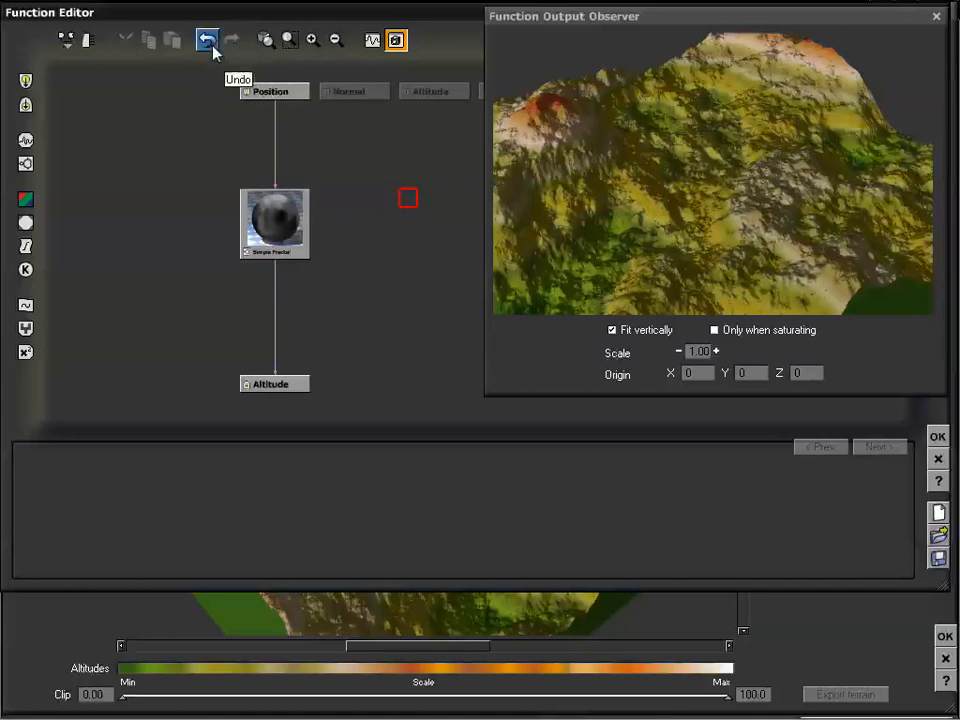
# Select and deselect the Simple Fractal node repeatedly to examine which settings and editing commands become available
pyautogui.moveTo(356, 199)
pyautogui.mouseDown()
pyautogui.moveTo(336, 208)
pyautogui.moveTo(352, 195)
pyautogui.mouseUp()
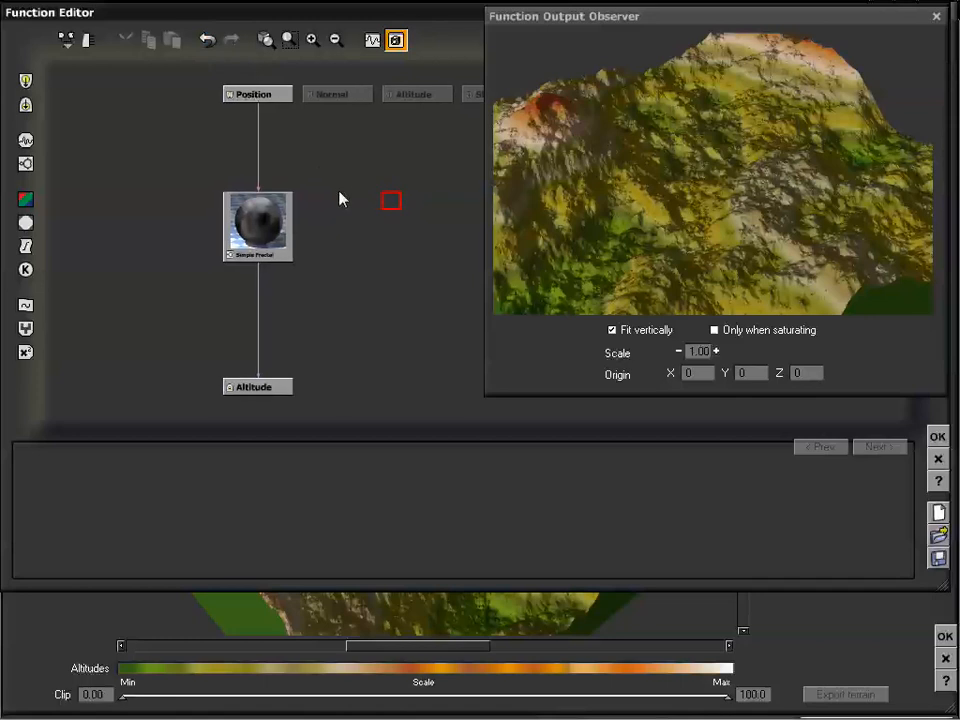
pyautogui.moveTo(341, 279); pyautogui.dragTo(336, 274)
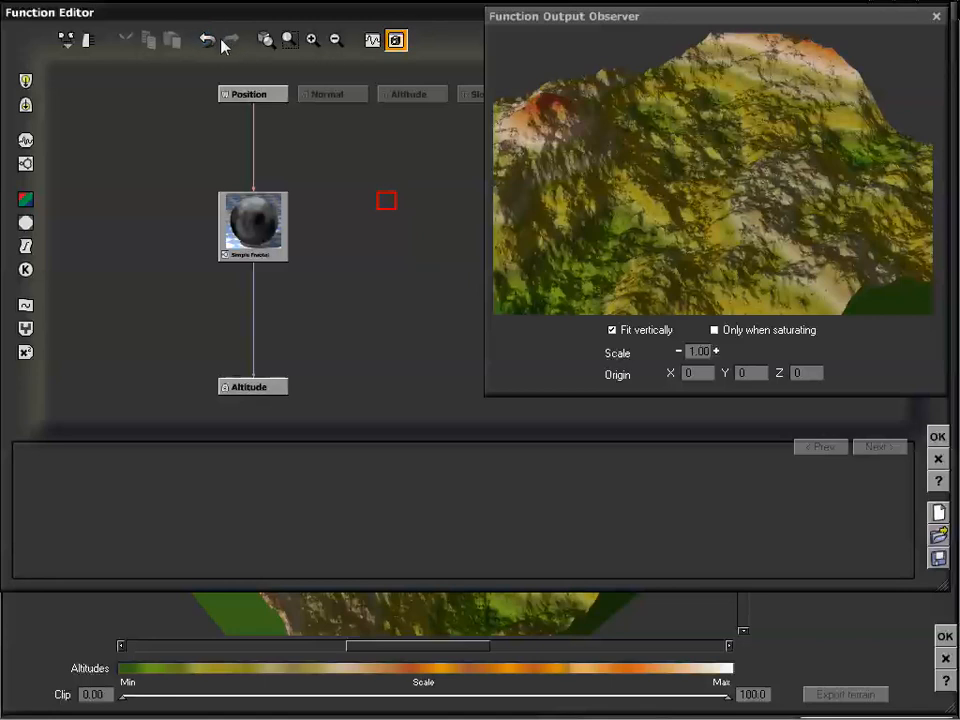
pyautogui.moveTo(376, 262); pyautogui.dragTo(366, 262)
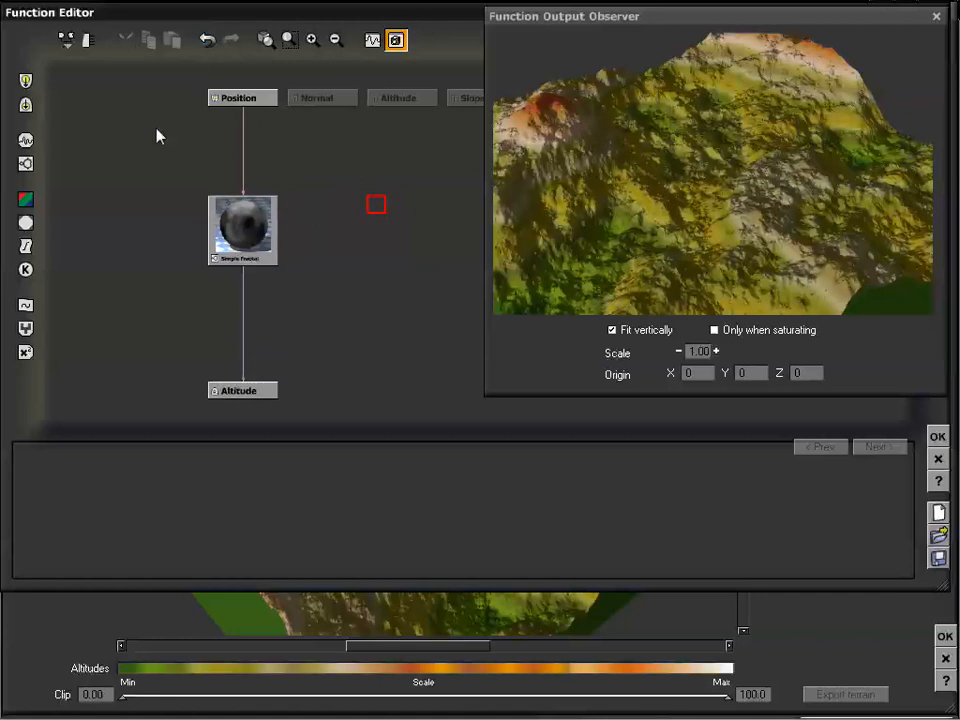
pyautogui.click(250, 228)
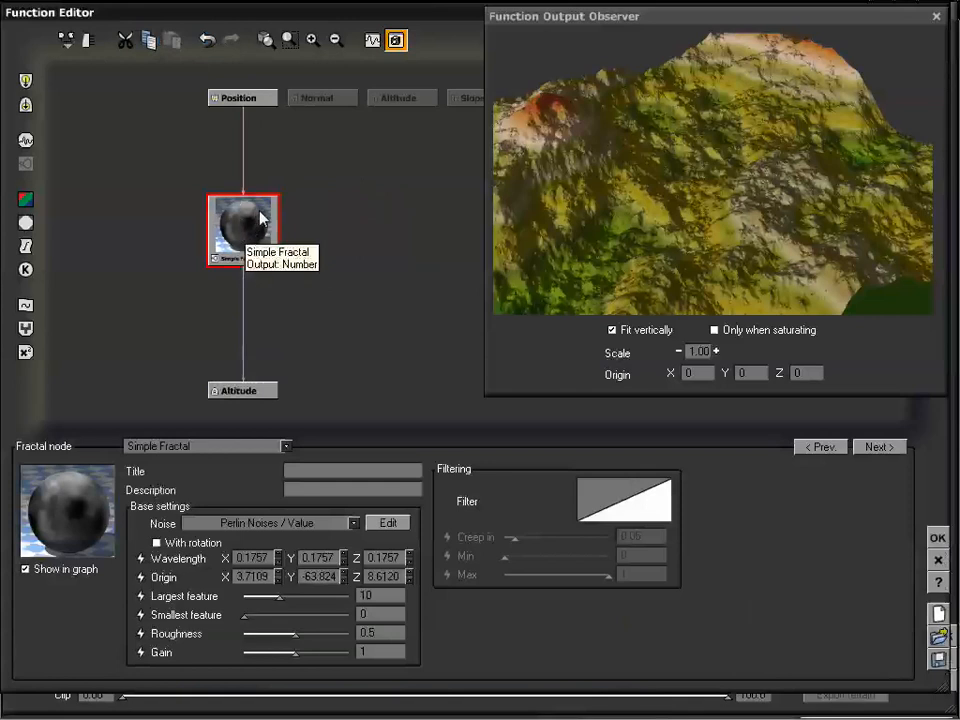
pyautogui.click(322, 205)
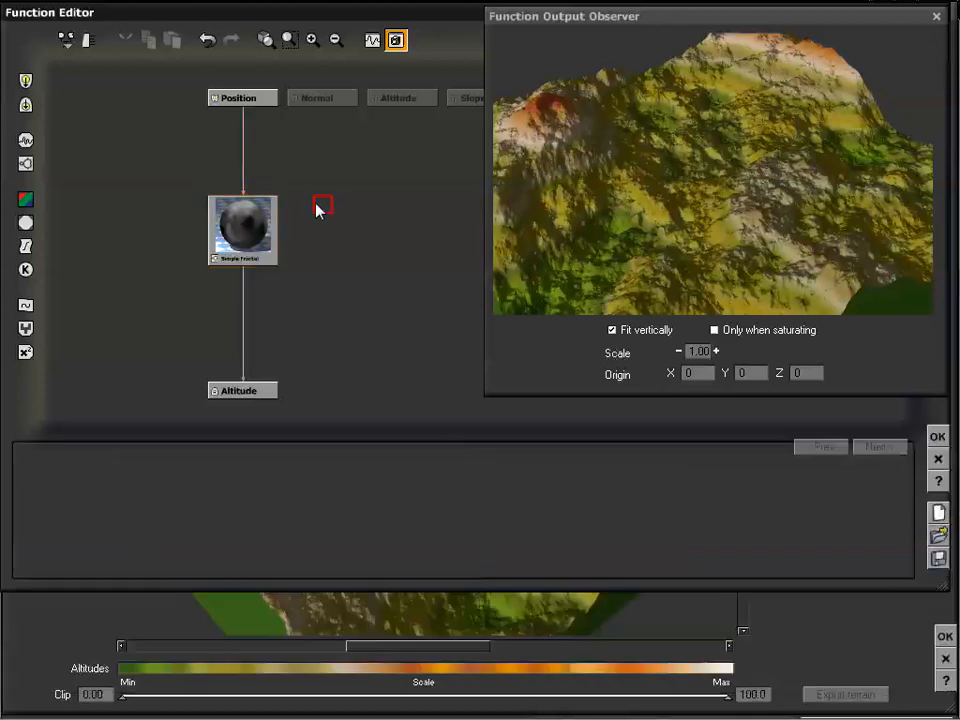
pyautogui.click(253, 218)
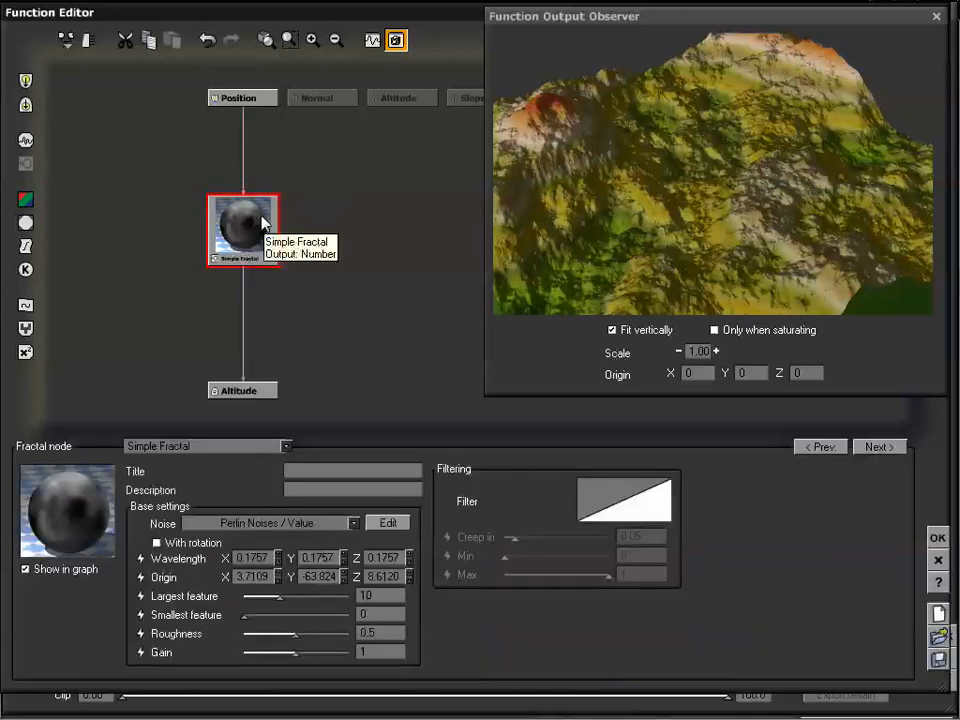
pyautogui.click(360, 230)
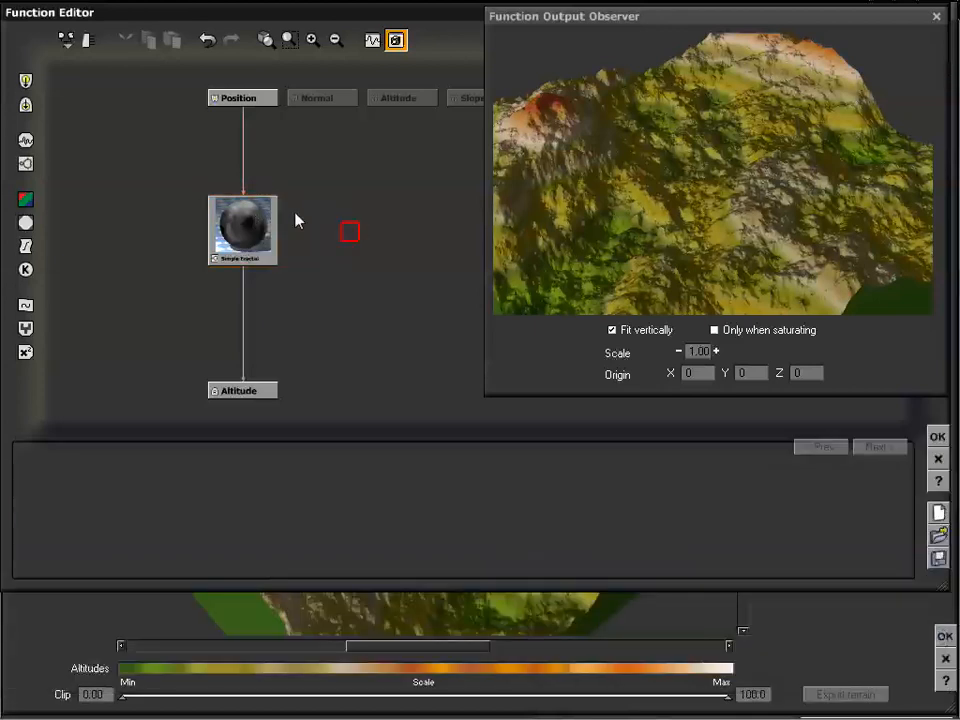
pyautogui.click(250, 227)
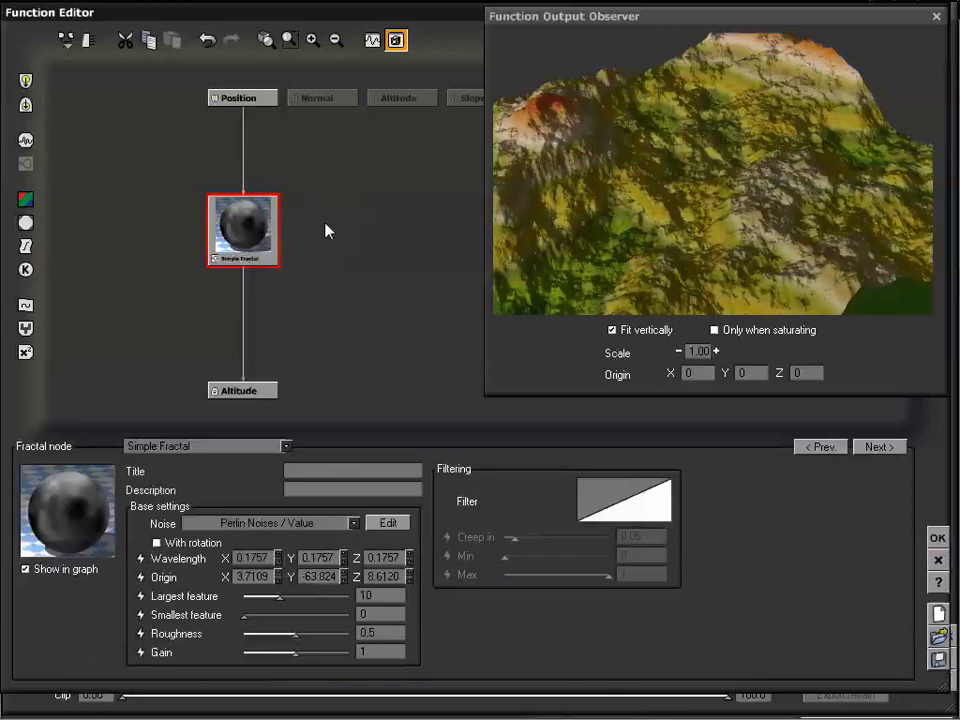
# Show parameter connections in the graph and examine the connectors beside the Simple Fractal node up close
pyautogui.click(118, 101)
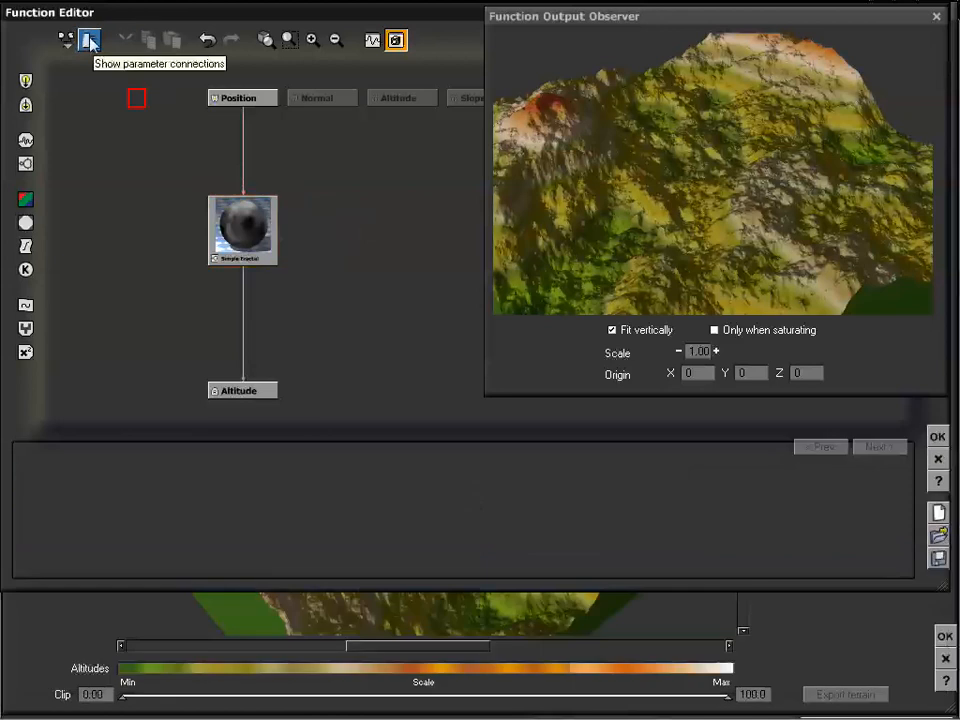
pyautogui.click(87, 42)
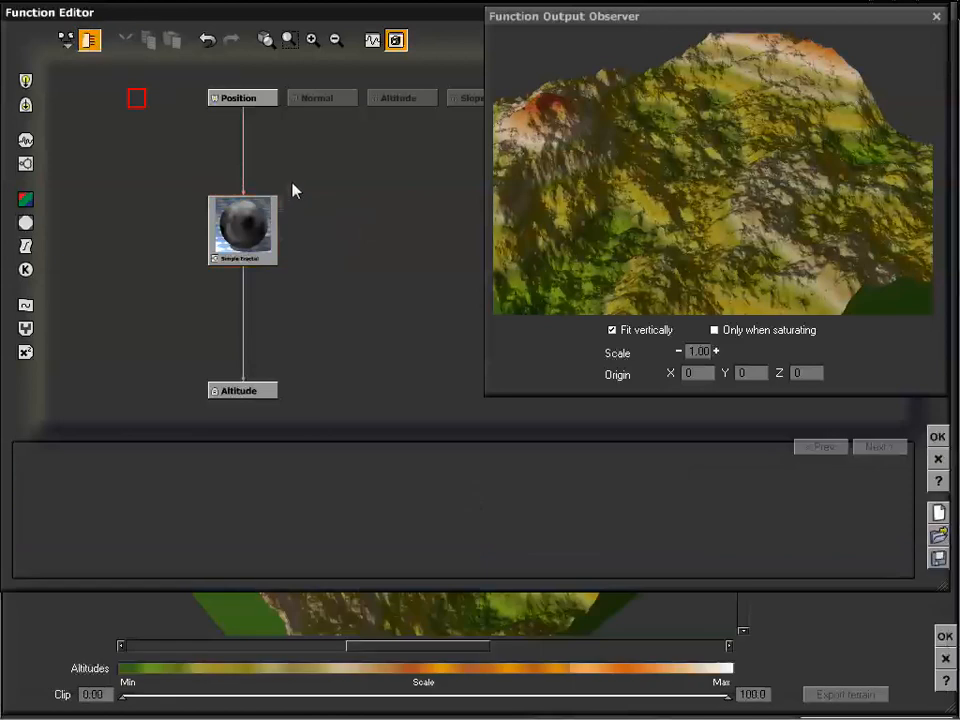
pyautogui.click(291, 47)
pyautogui.moveTo(180, 173); pyautogui.dragTo(330, 291)
pyautogui.moveTo(325, 336); pyautogui.dragTo(133, 341)
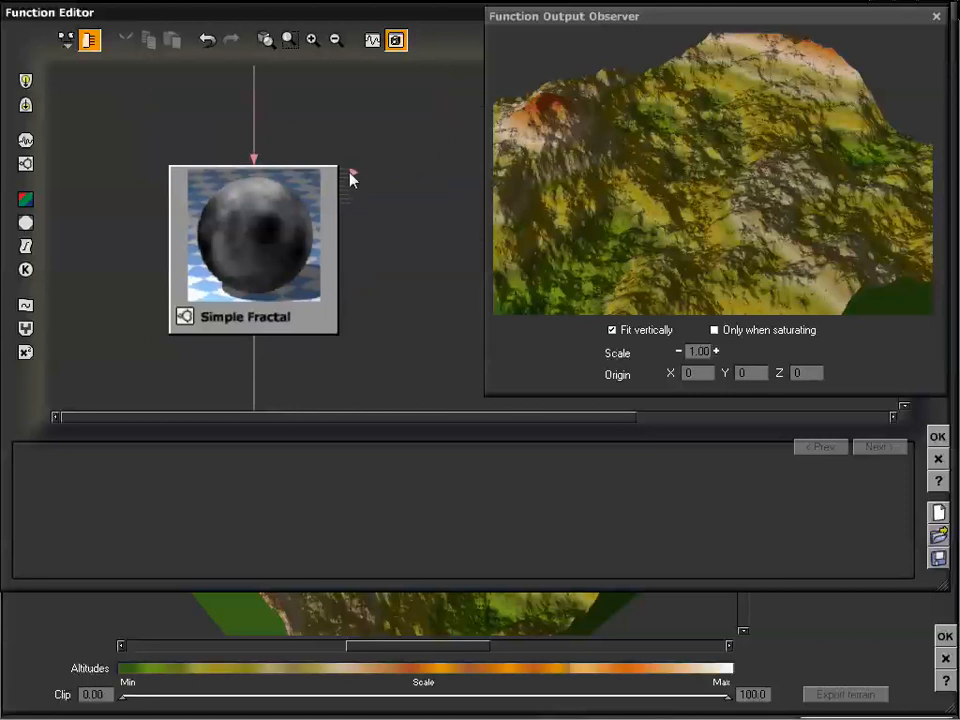
pyautogui.click(303, 211)
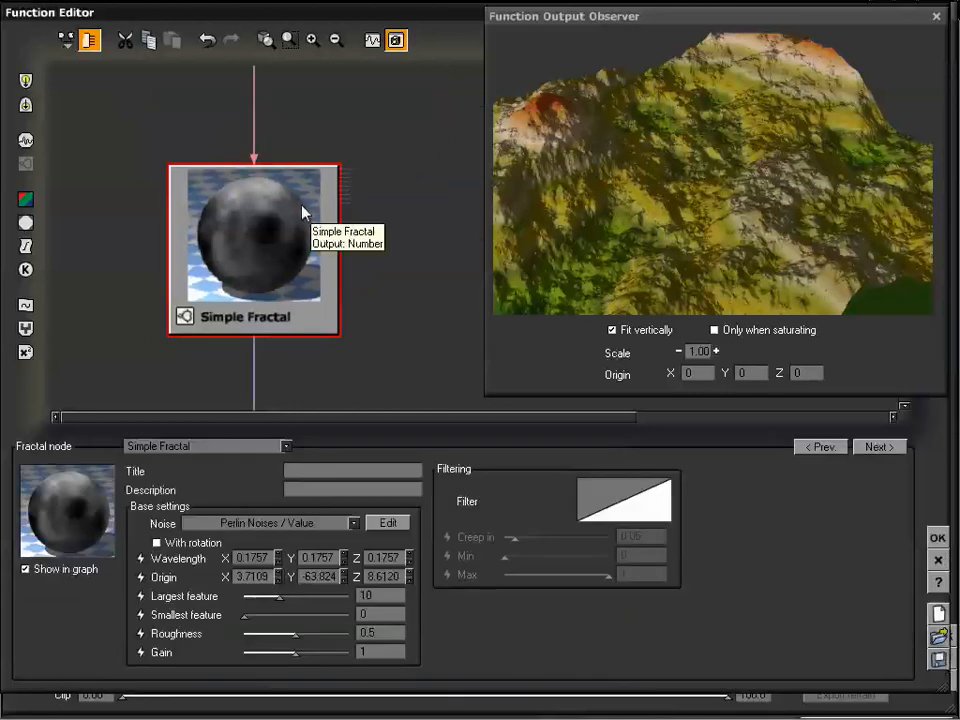
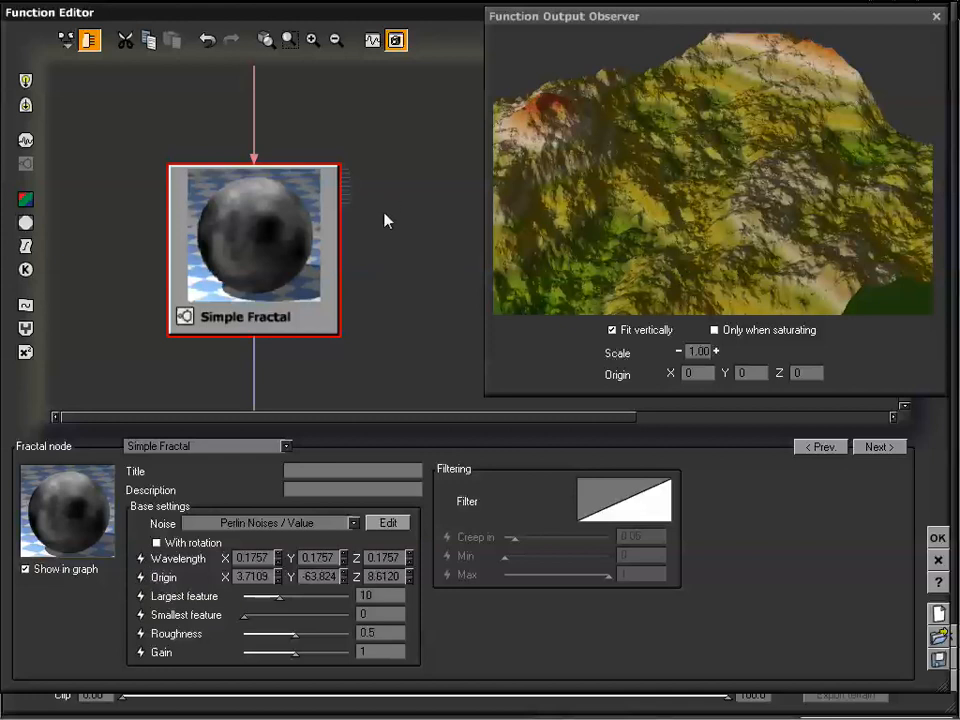
pyautogui.click(268, 41)
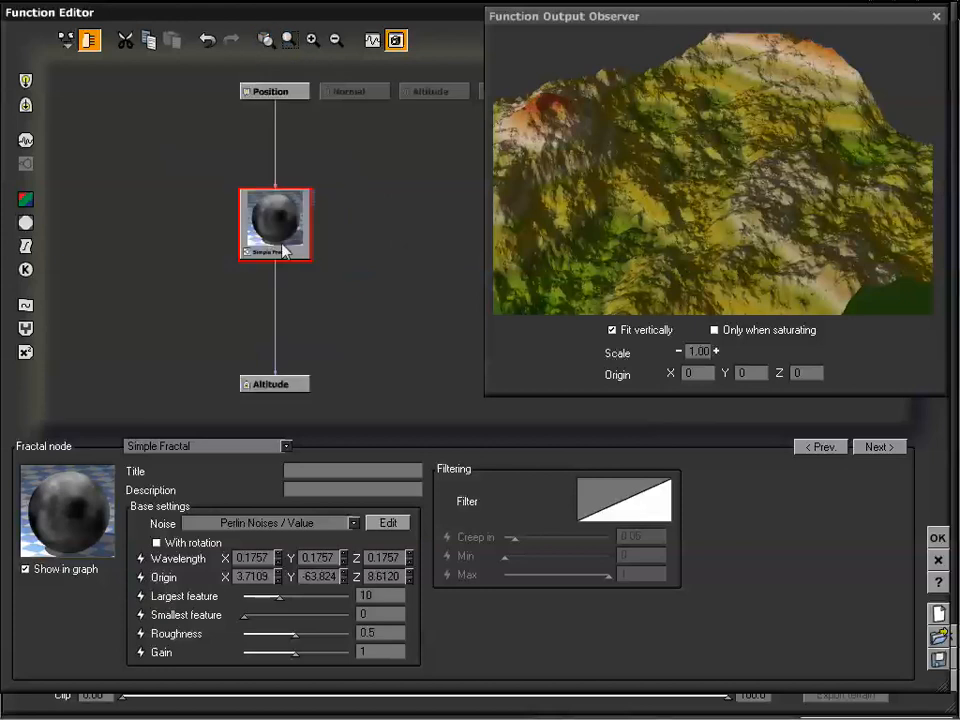
# Review the graph preview display options, and turn the Simple Fractal node's own preview in the graph off and back on
pyautogui.click(68, 51)
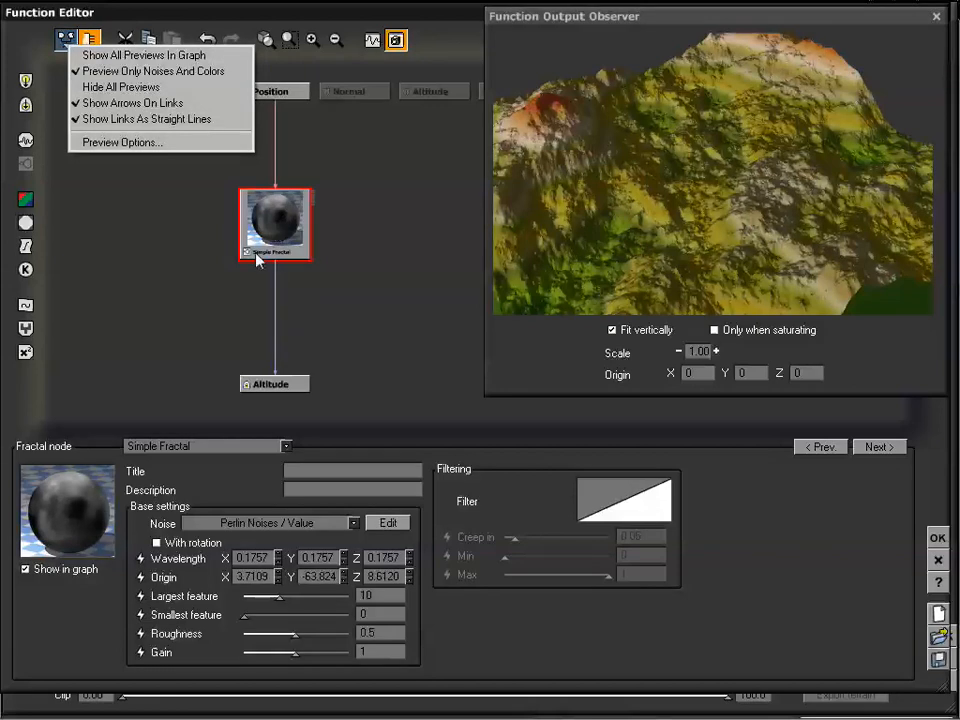
pyautogui.click(340, 298)
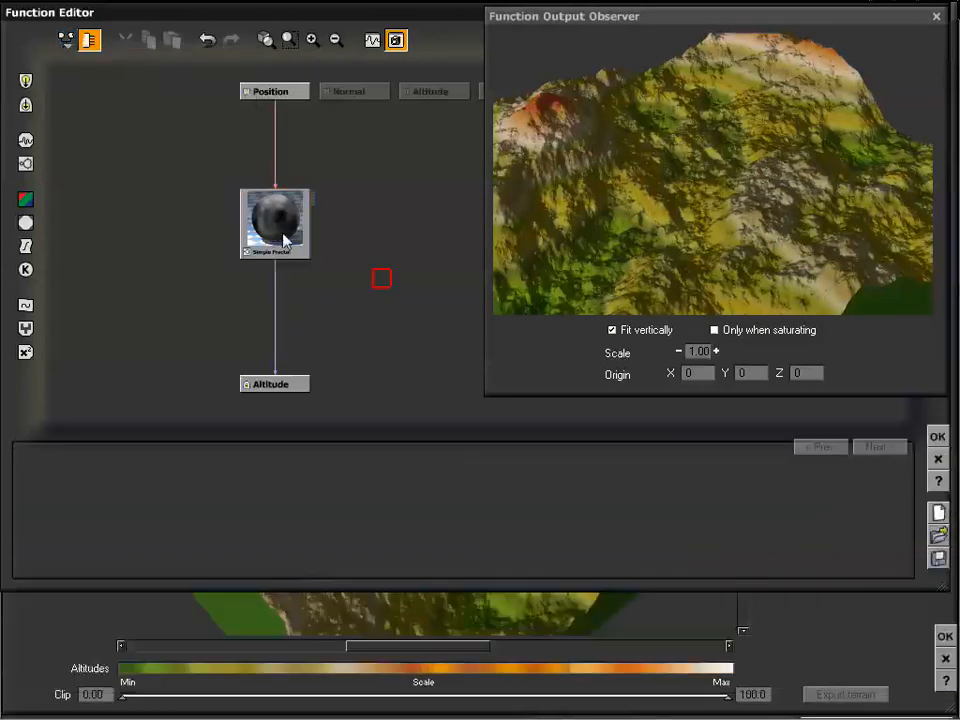
pyautogui.click(285, 238)
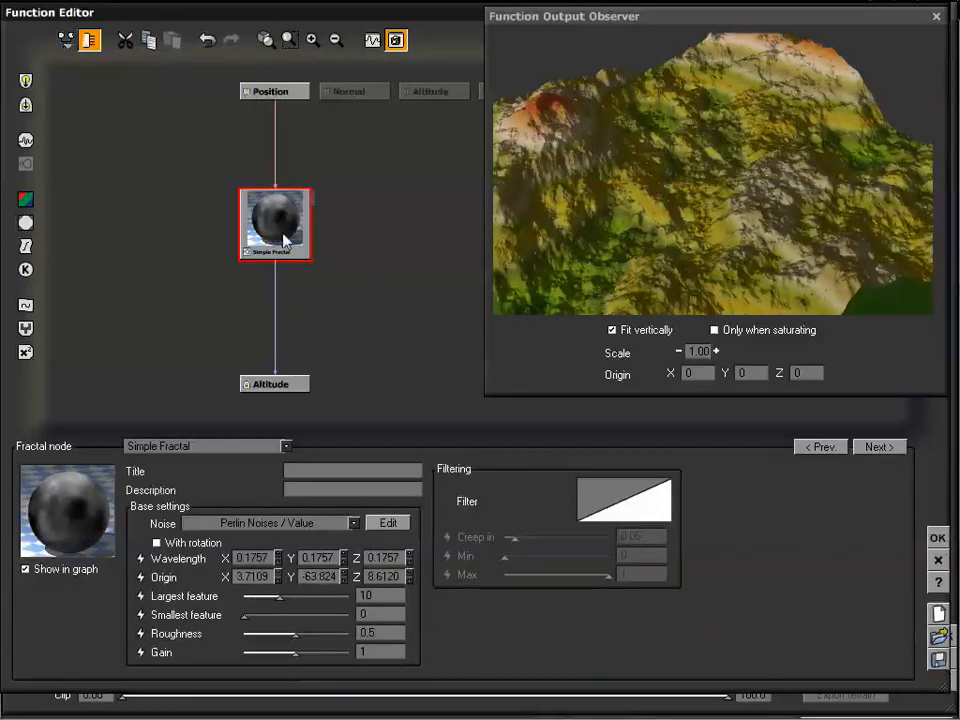
pyautogui.click(26, 569)
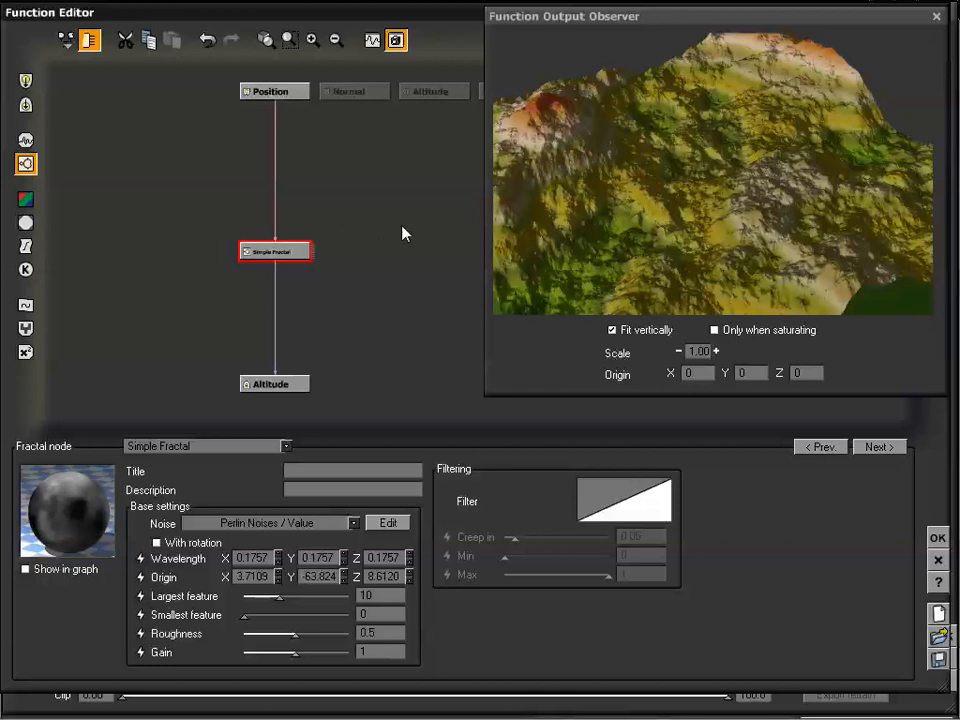
pyautogui.click(25, 570)
pyautogui.click(355, 248)
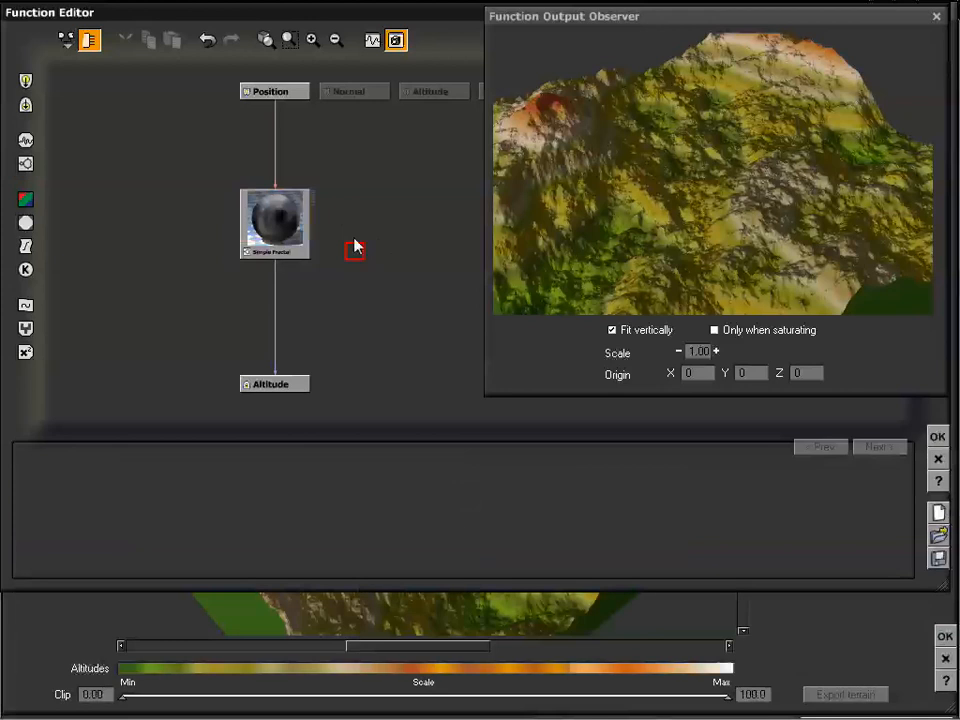
pyautogui.click(278, 220)
# Check the graph-wide preview options again, and hide the Simple Fractal node's preview in the graph through its own setting
pyautogui.click(65, 42)
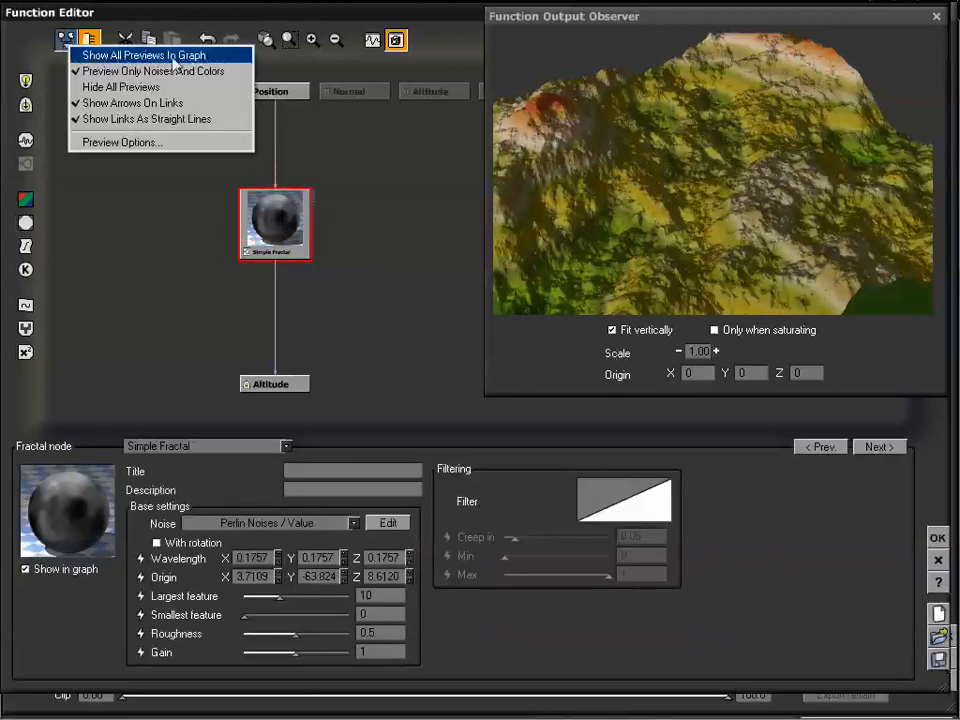
pyautogui.click(357, 219)
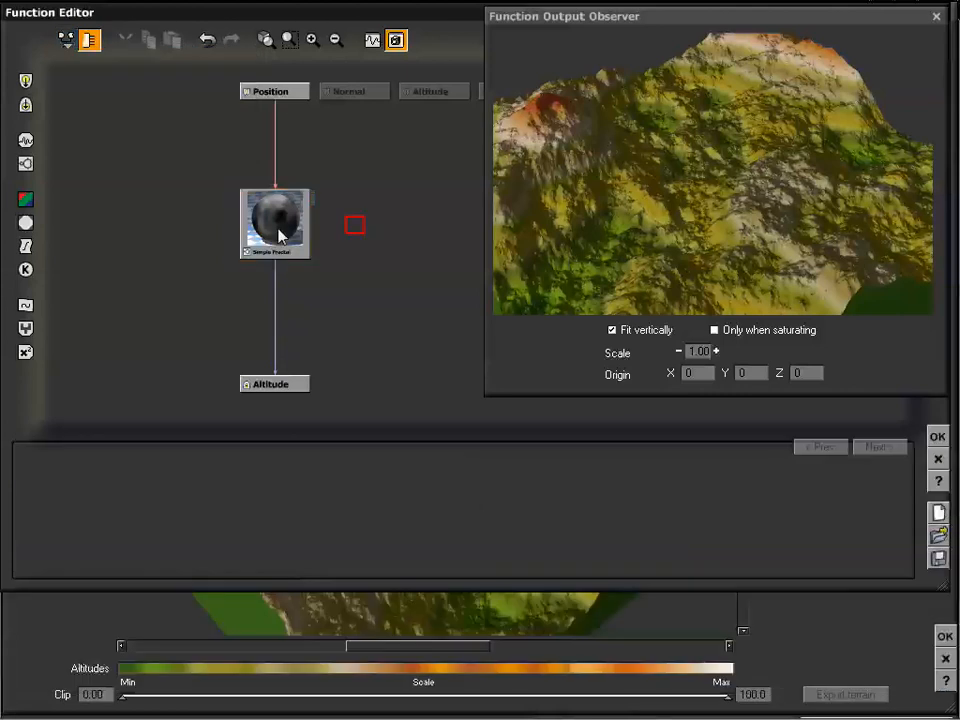
pyautogui.click(279, 230)
pyautogui.click(25, 569)
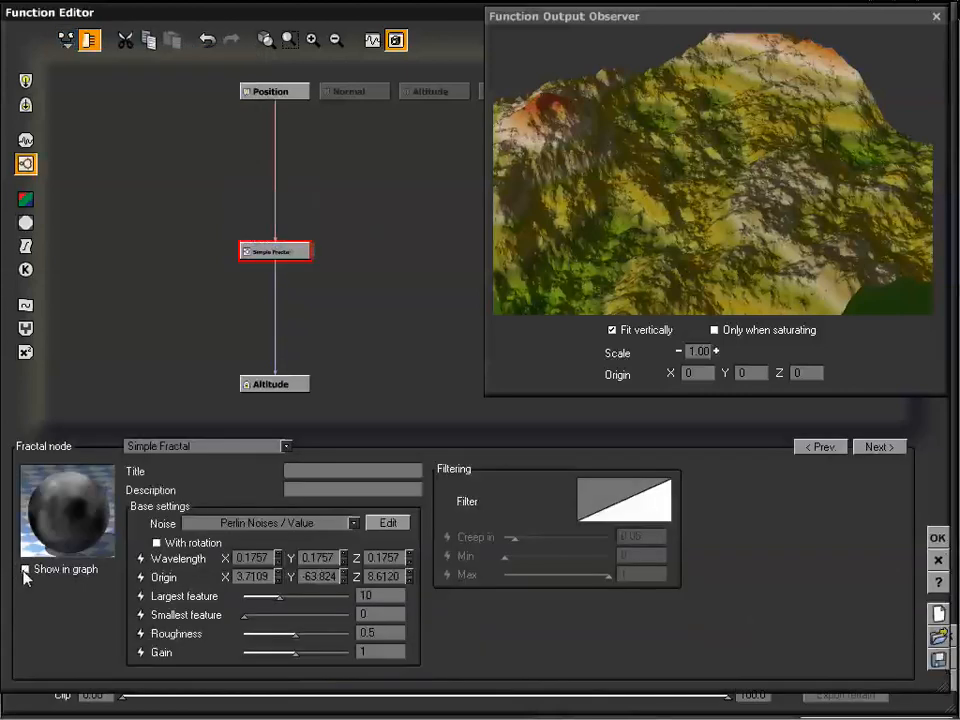
pyautogui.click(356, 303)
pyautogui.click(280, 250)
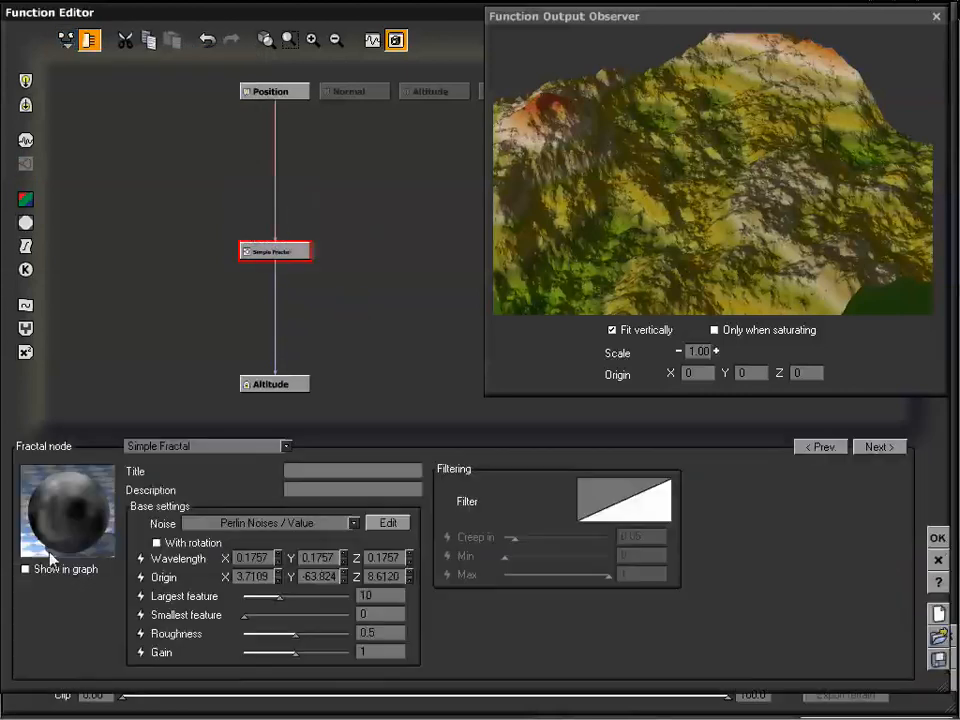
# Show all previews in the graph, hide them all, and set the graph to preview only noises and colors
pyautogui.click(66, 40)
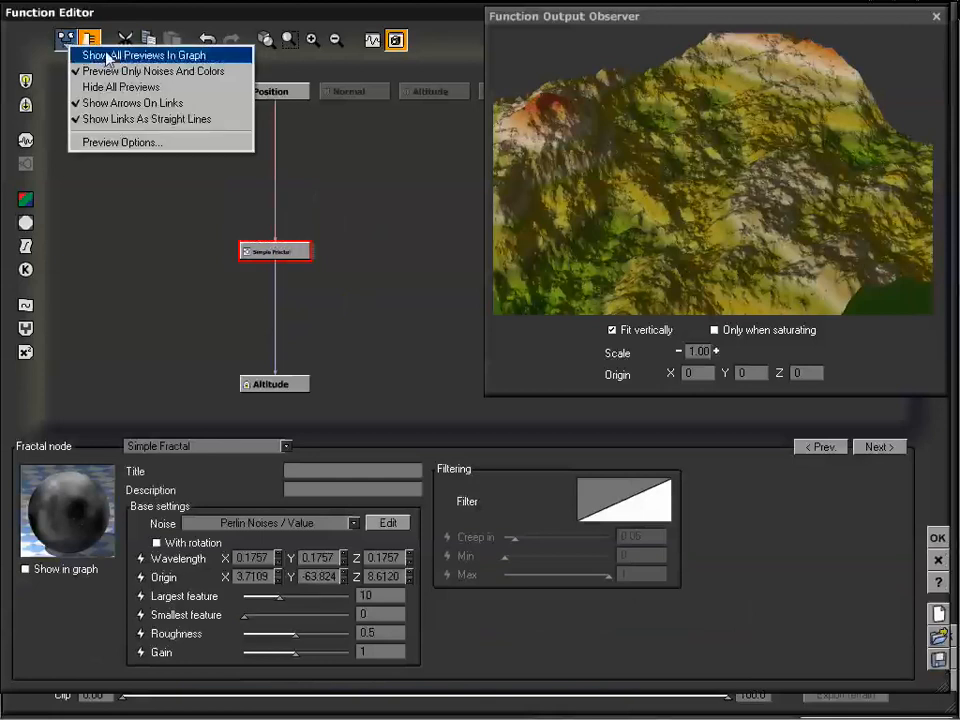
pyautogui.click(105, 56)
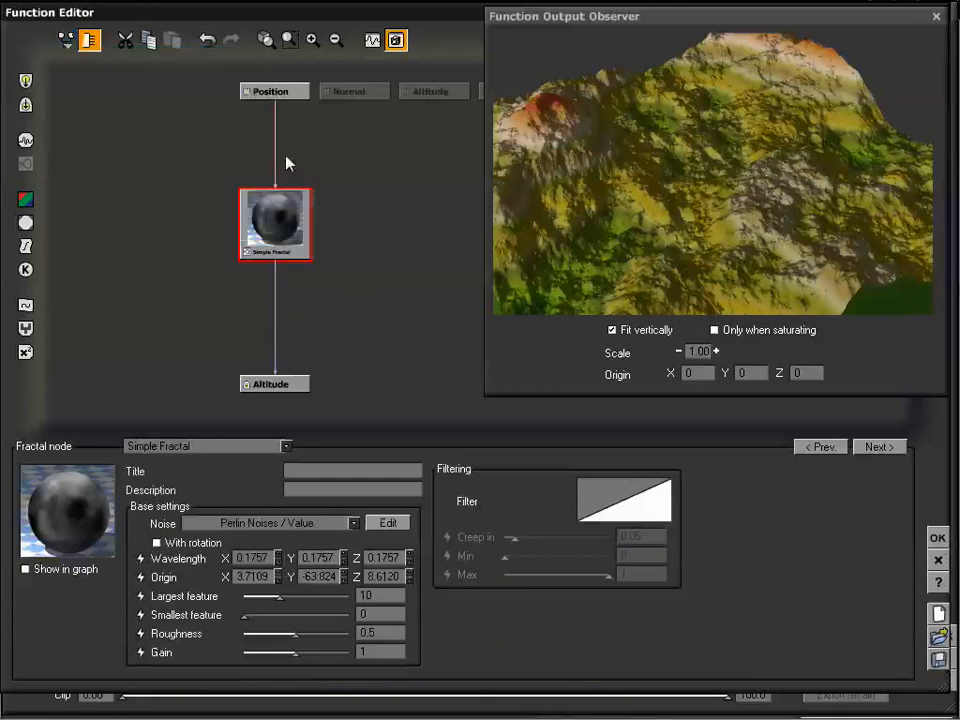
pyautogui.click(66, 42)
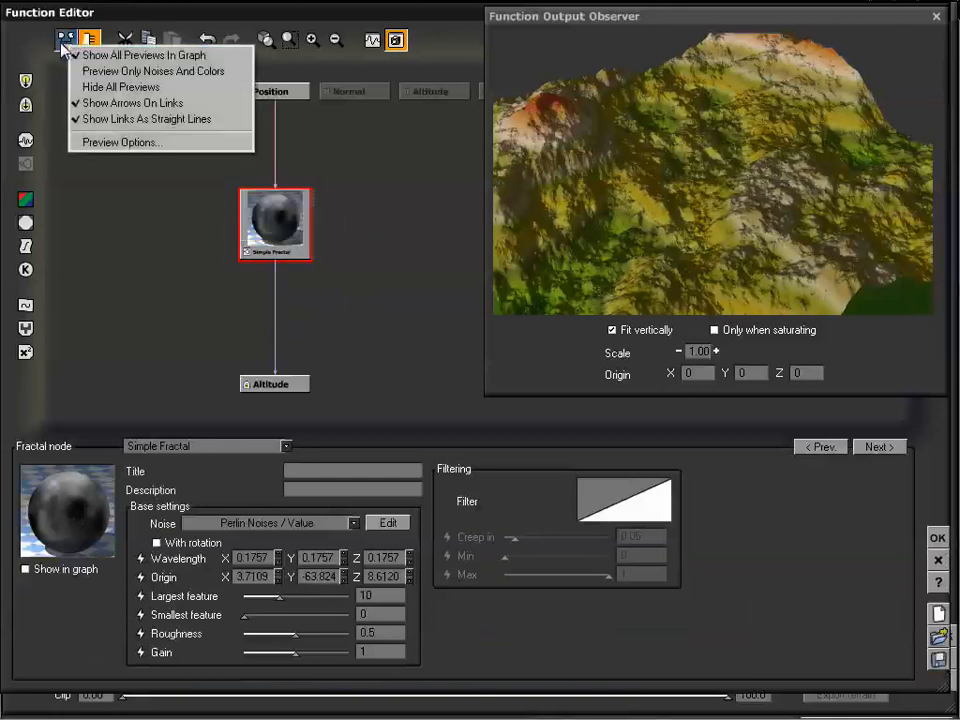
pyautogui.click(122, 87)
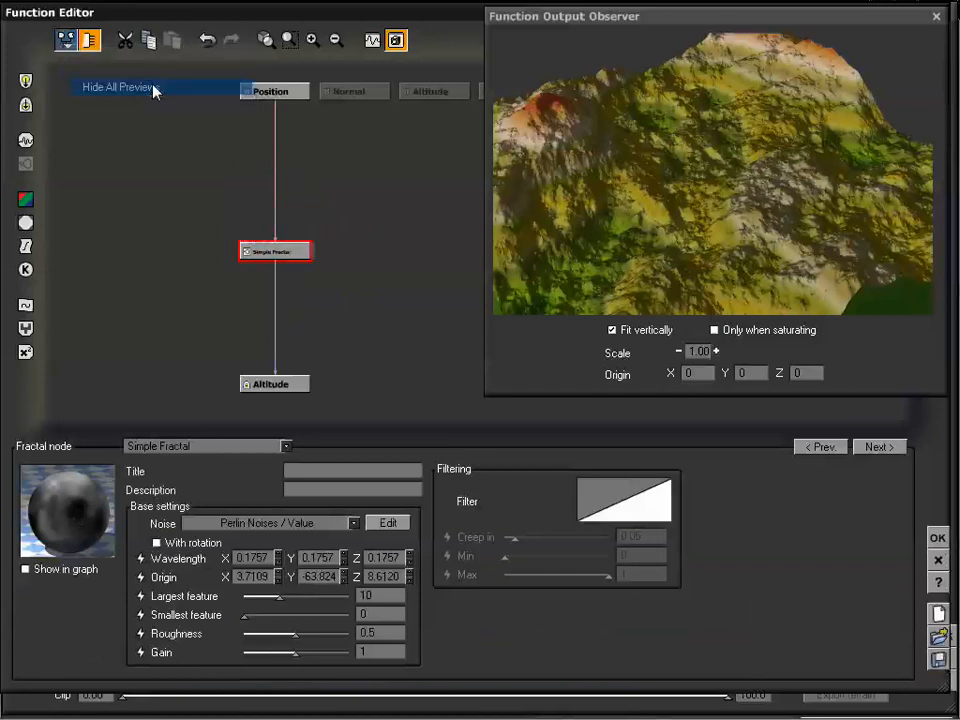
pyautogui.click(66, 42)
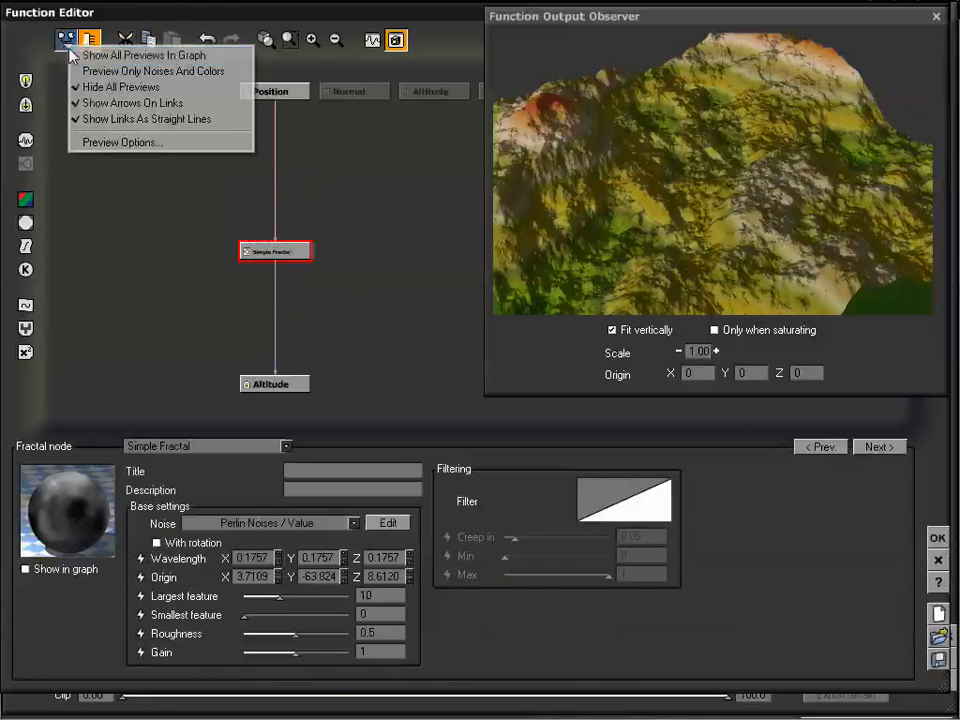
pyautogui.click(110, 70)
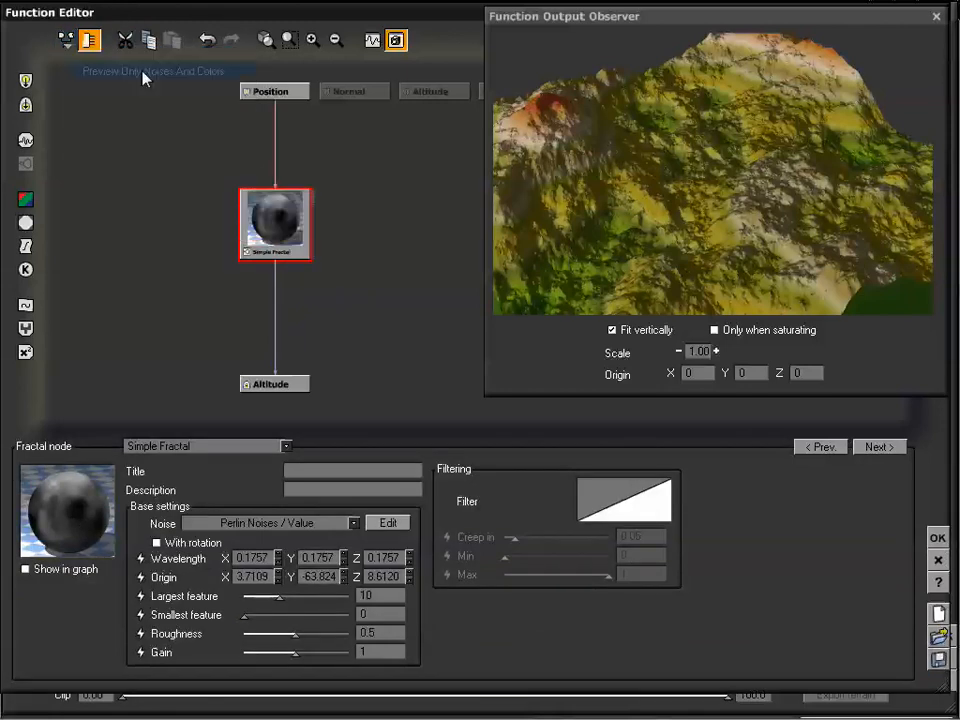
# Reselect the Simple Fractal node and move it slightly up toward the Position node
pyautogui.click(360, 242)
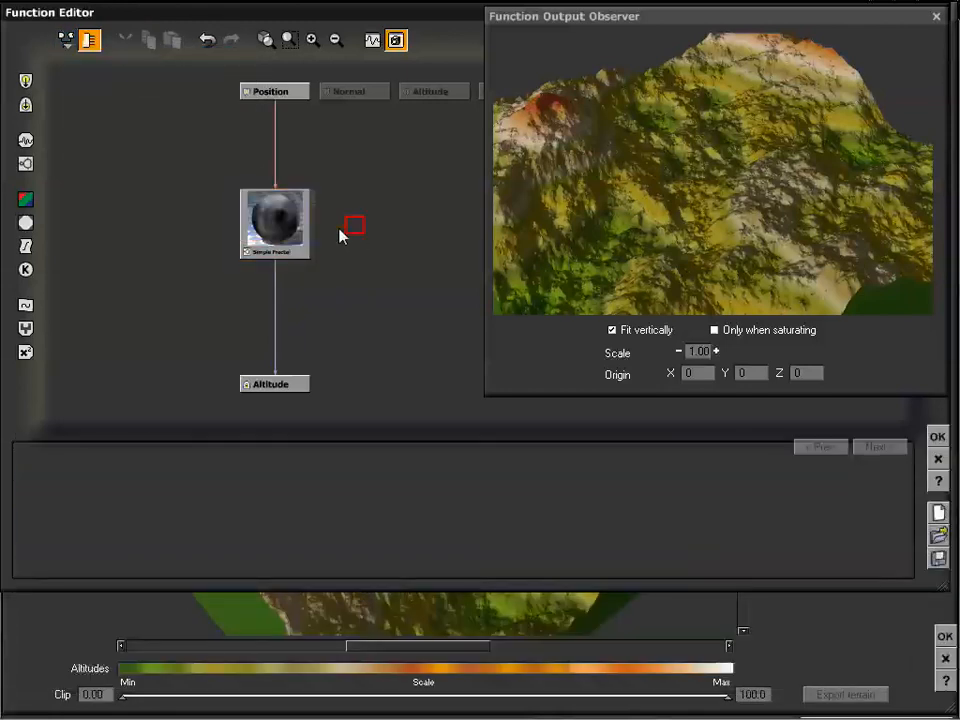
pyautogui.click(289, 224)
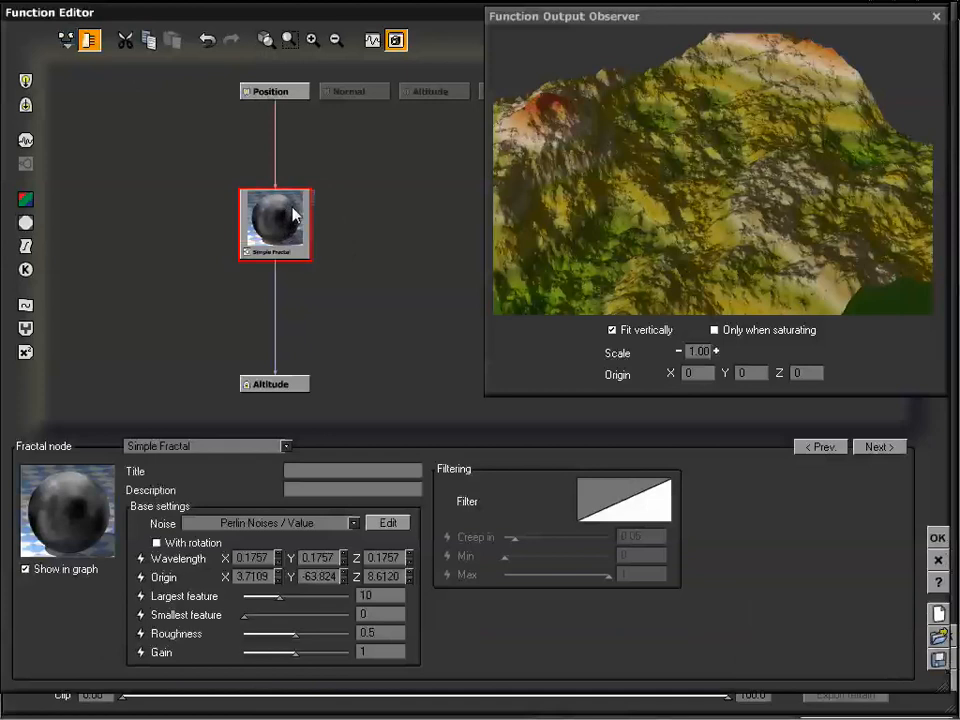
pyautogui.moveTo(280, 217); pyautogui.dragTo(282, 191)
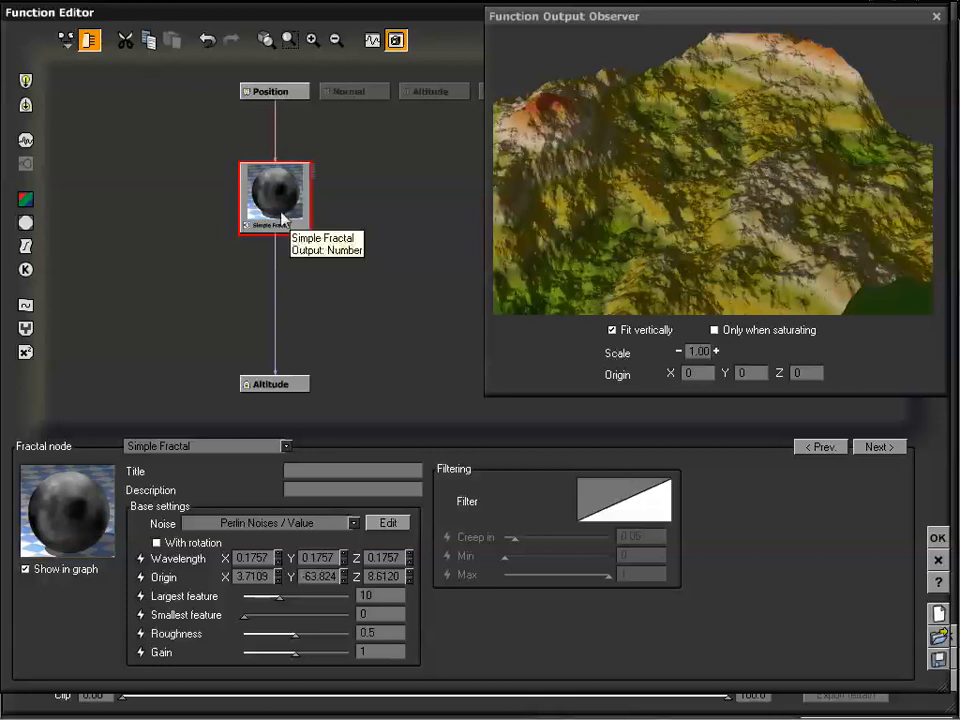
# Open the Preview Options for the graph and place the dialog beside the Simple Fractal node
pyautogui.click(68, 44)
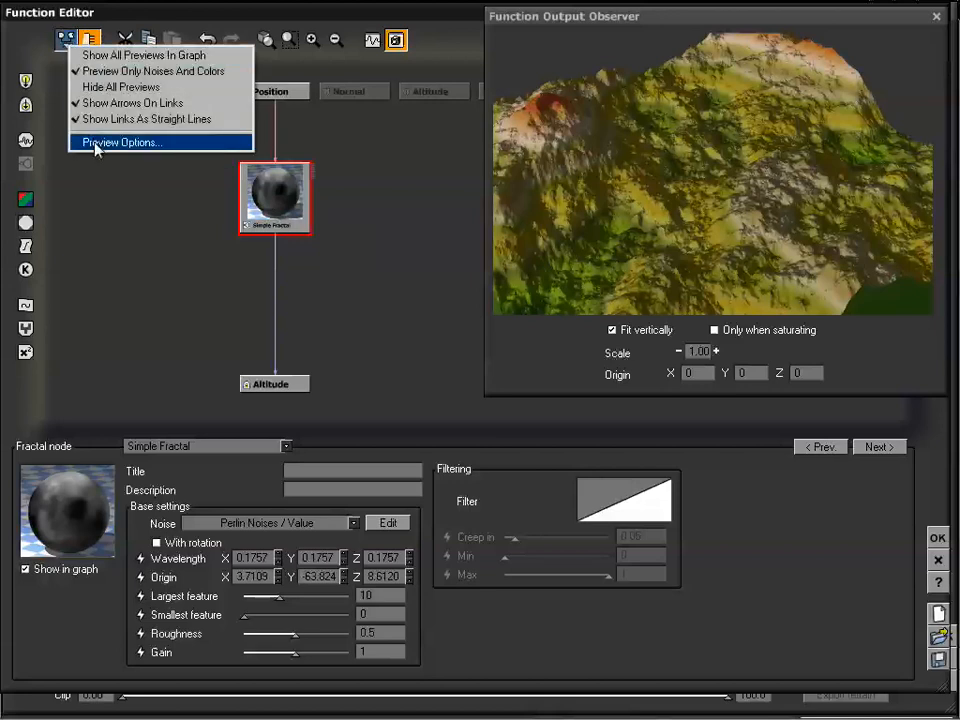
pyautogui.click(120, 142)
pyautogui.moveTo(218, 125); pyautogui.dragTo(141, 104)
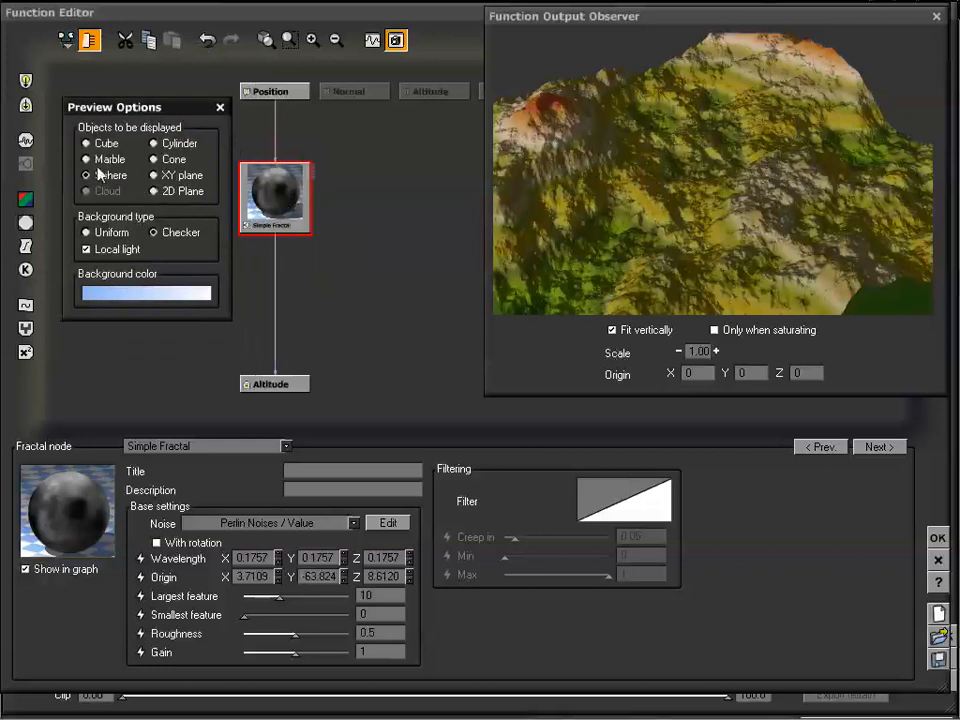
# Try the cube, marble, sphere, cylinder, cone, XY plane and 2D plane as the preview object for the Simple Fractal node
pyautogui.click(86, 143)
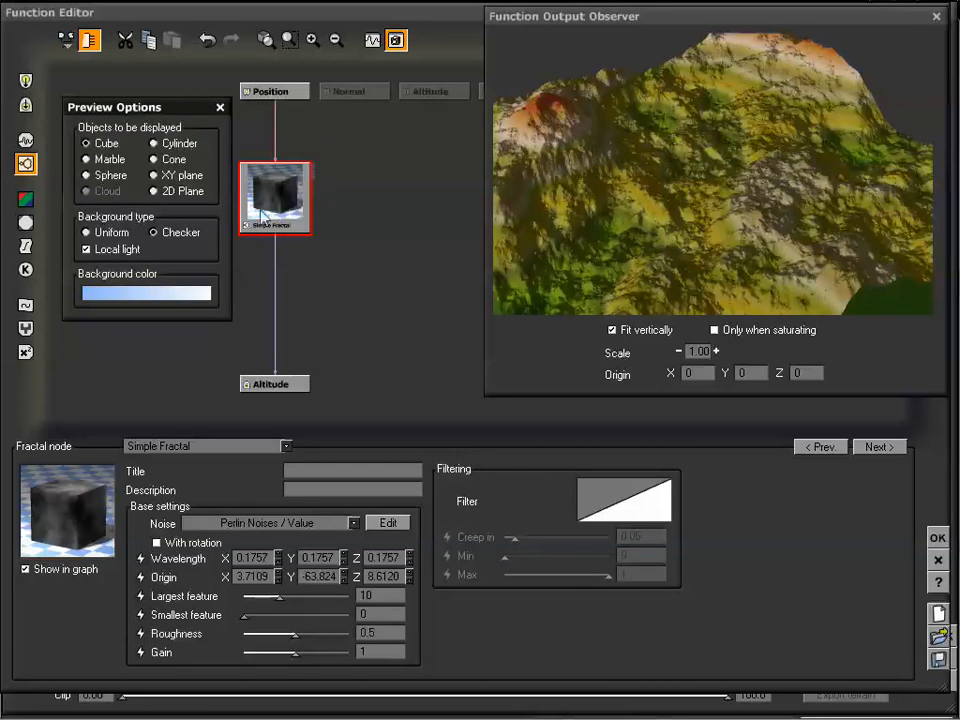
pyautogui.click(86, 159)
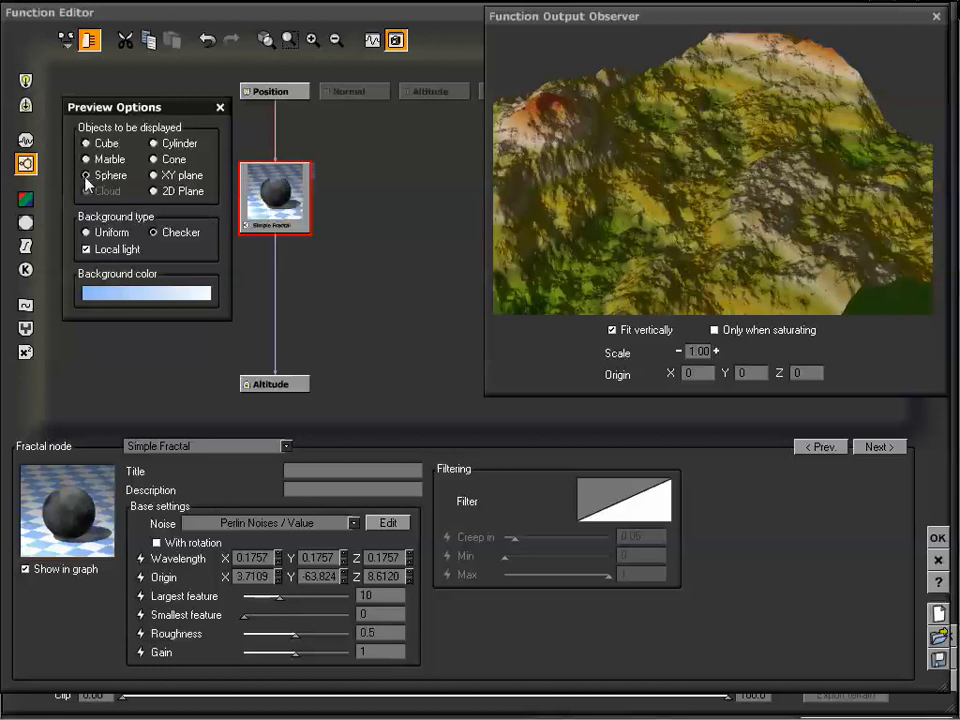
pyautogui.click(156, 145)
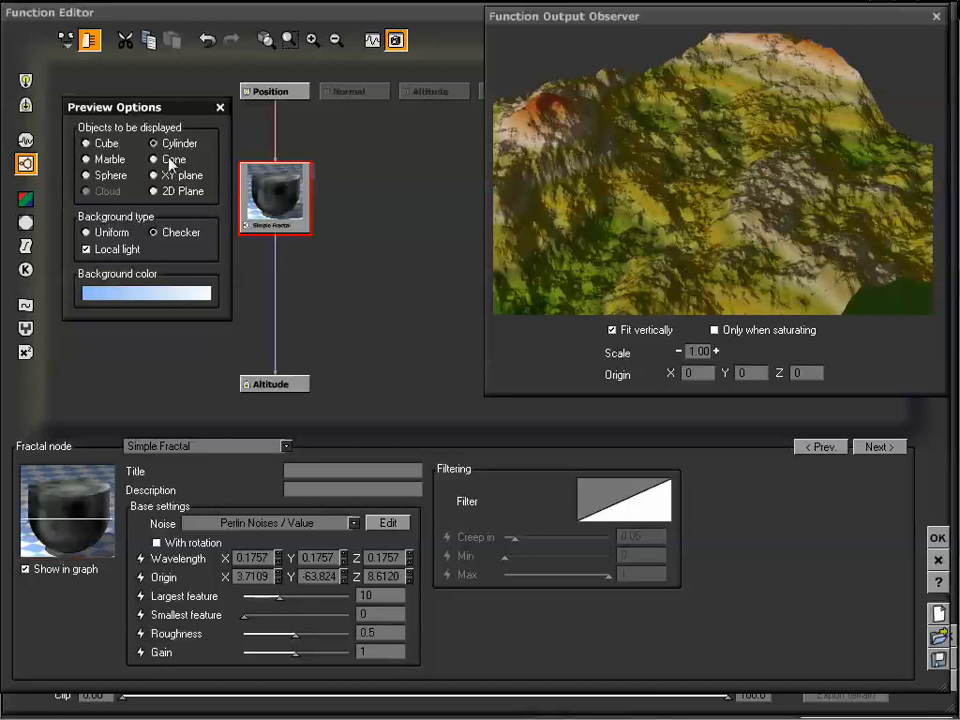
pyautogui.click(168, 159)
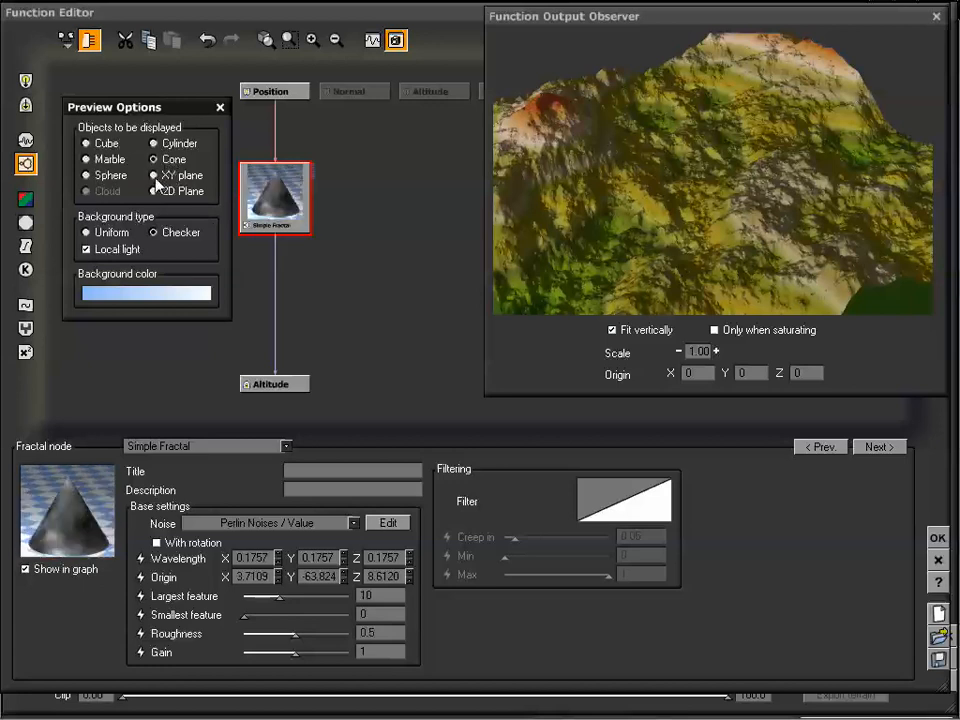
pyautogui.click(155, 176)
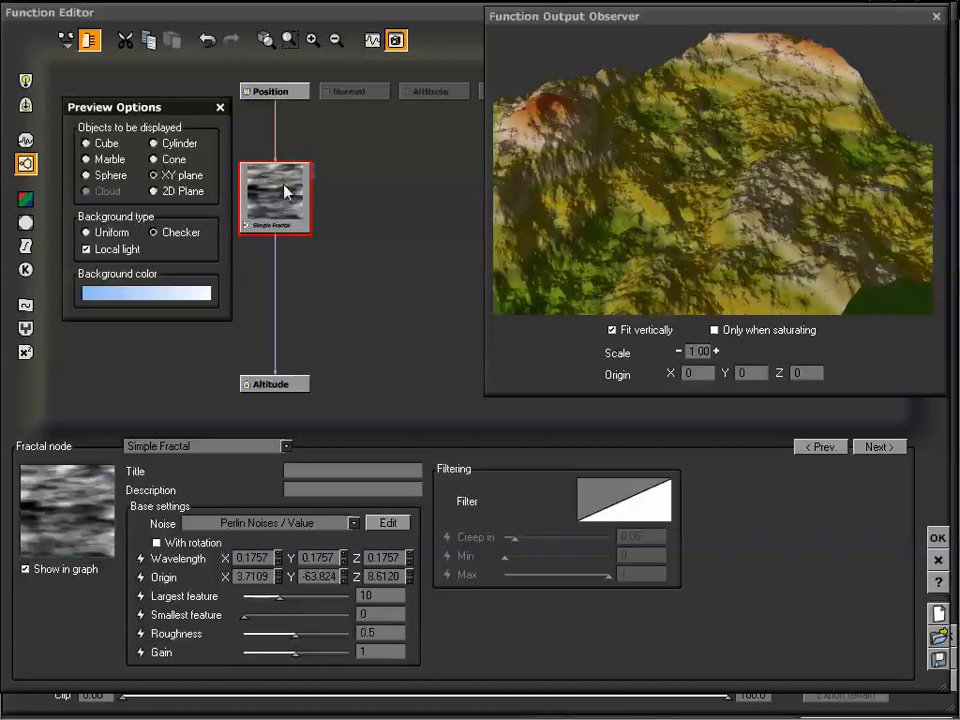
pyautogui.click(155, 192)
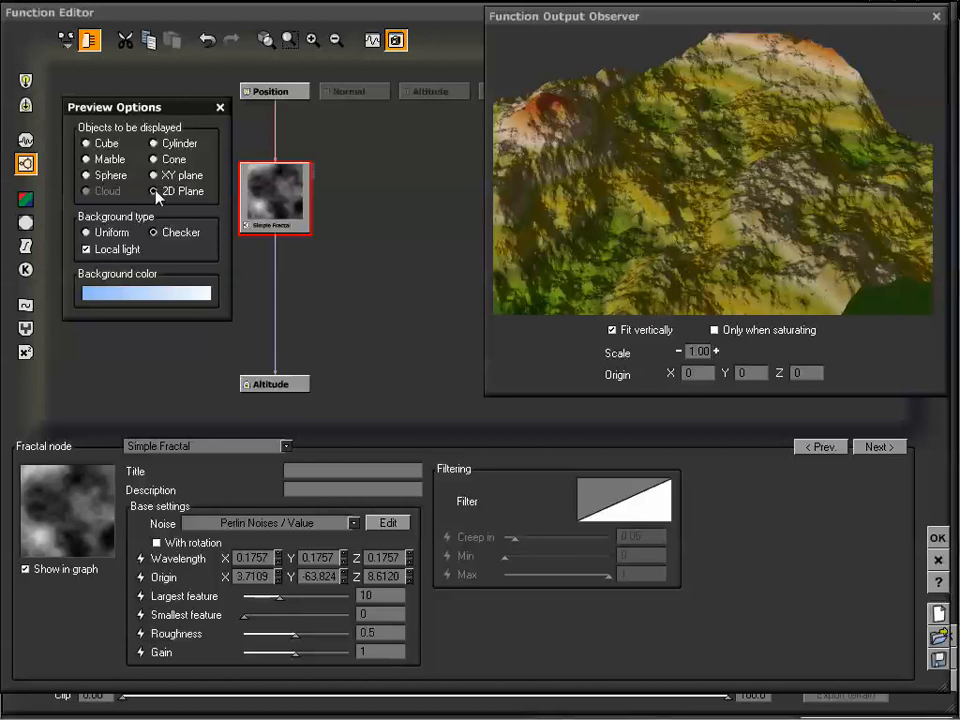
# Compare the fractal on the sphere and the 2D plane several times, and leave the preview object set to Sphere
pyautogui.click(87, 176)
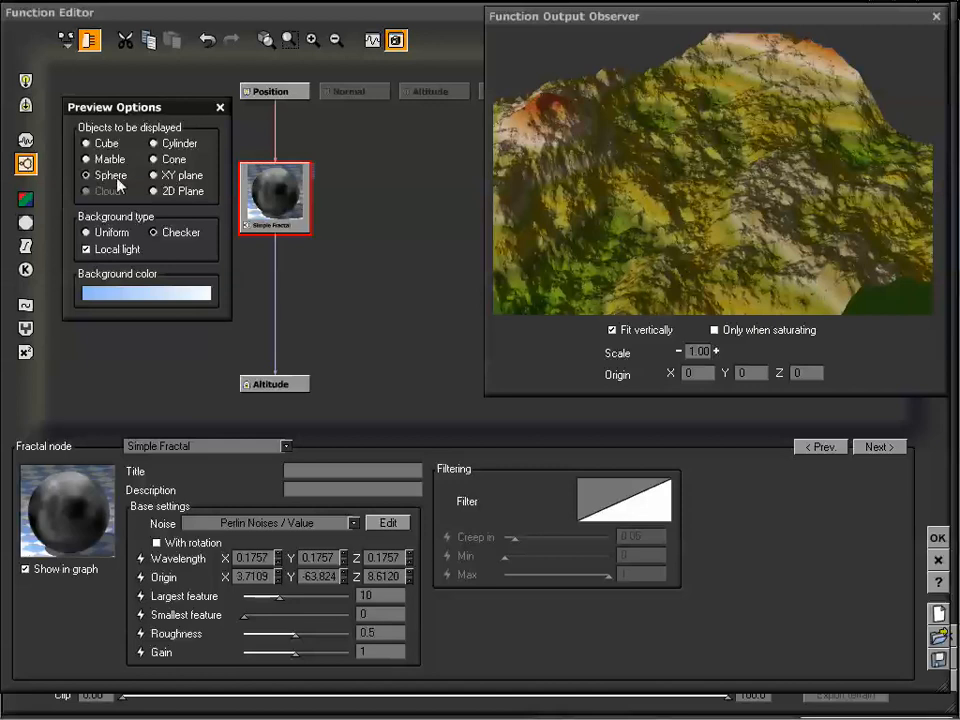
pyautogui.click(155, 192)
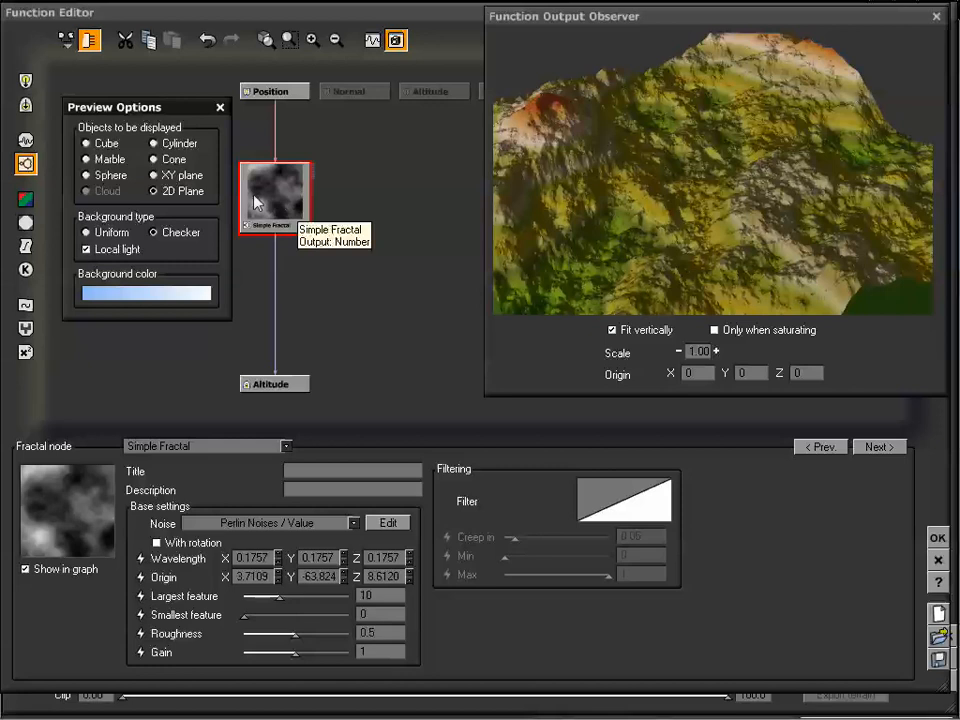
pyautogui.click(86, 176)
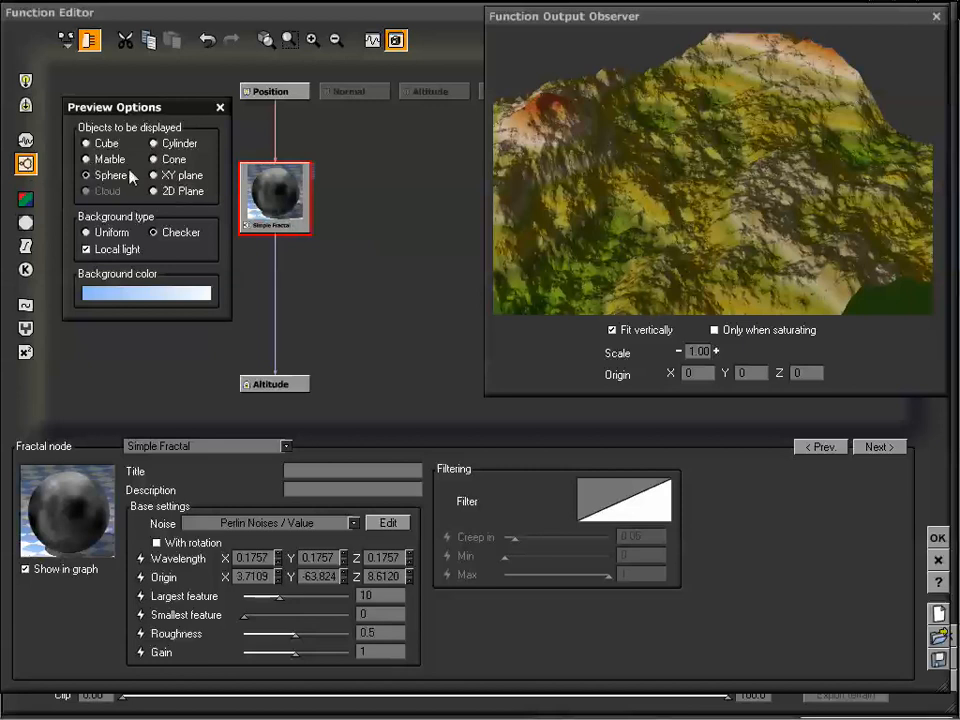
pyautogui.click(156, 192)
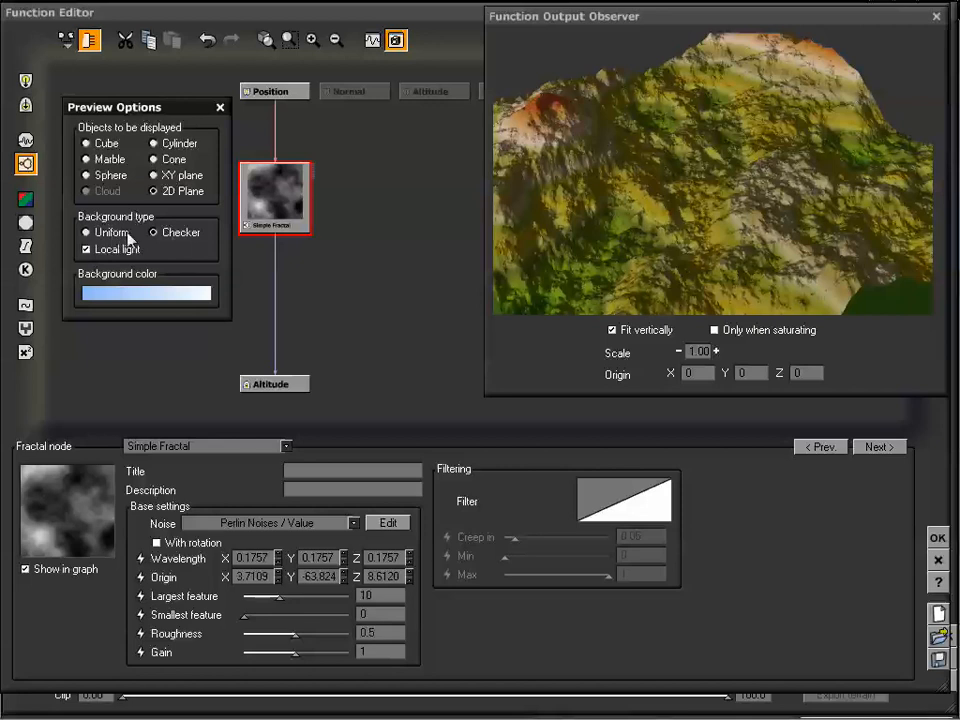
pyautogui.click(87, 176)
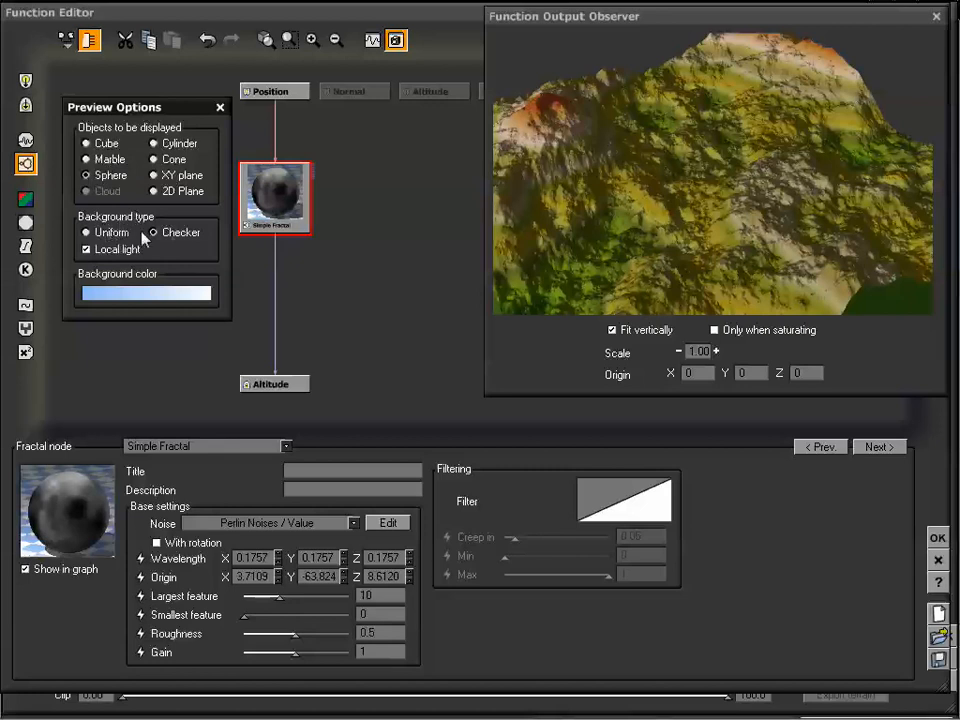
# Compare the Uniform and Checker backgrounds in the preview, return to Checker, and test the Local light option
pyautogui.click(107, 235)
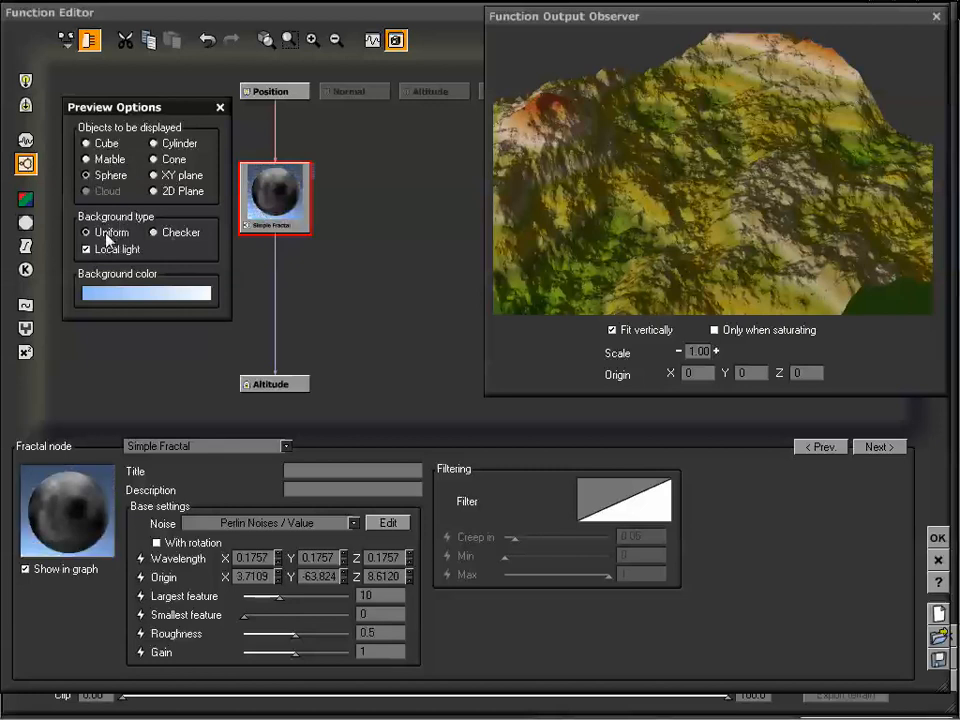
pyautogui.click(160, 235)
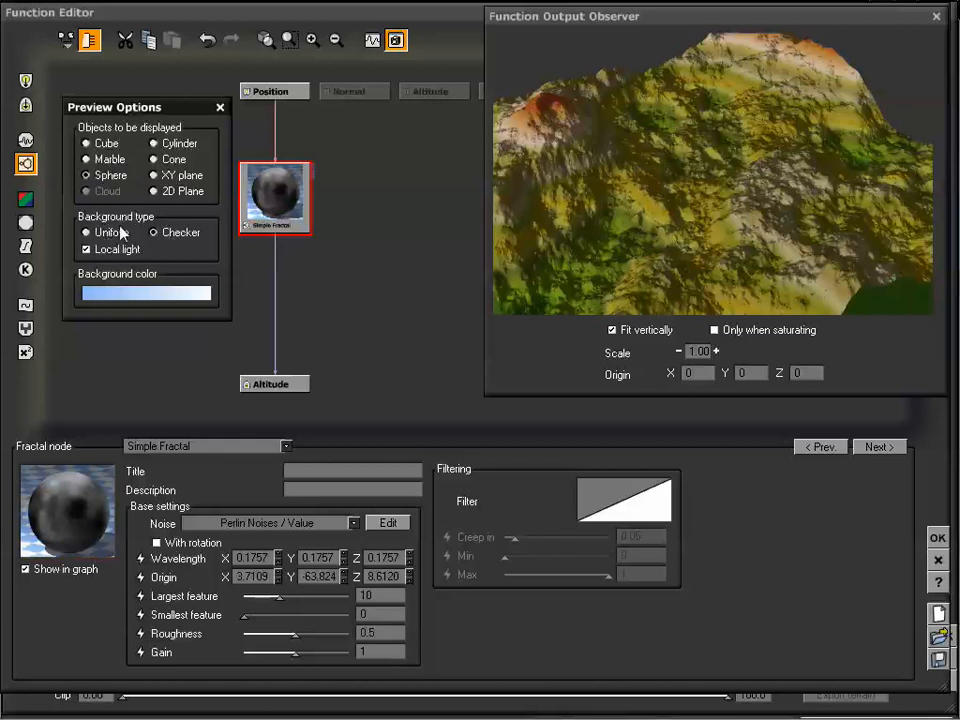
pyautogui.click(120, 232)
pyautogui.click(164, 232)
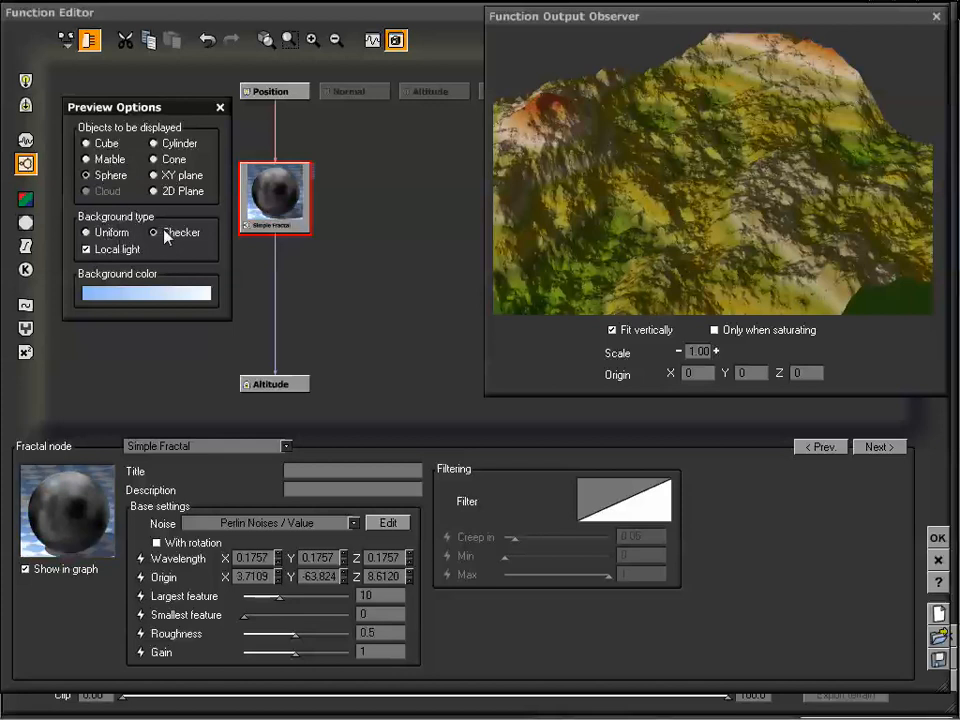
pyautogui.click(104, 252)
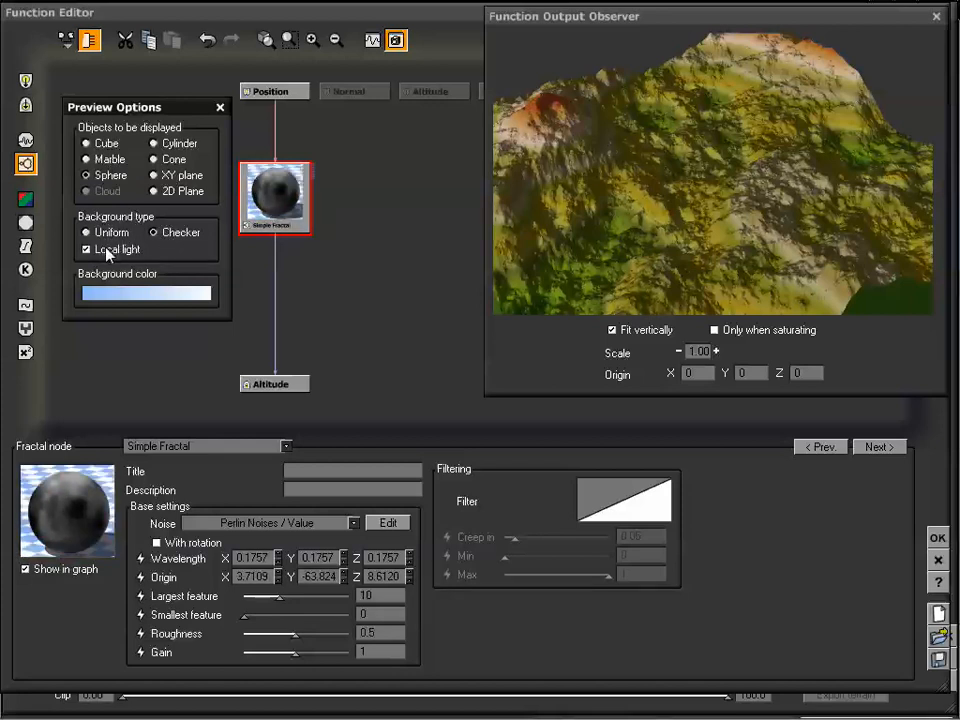
# Compare the Uniform and Checker backgrounds with Local light on, leave Uniform with the 2D Plane object, and close the Preview Options
pyautogui.click(107, 253)
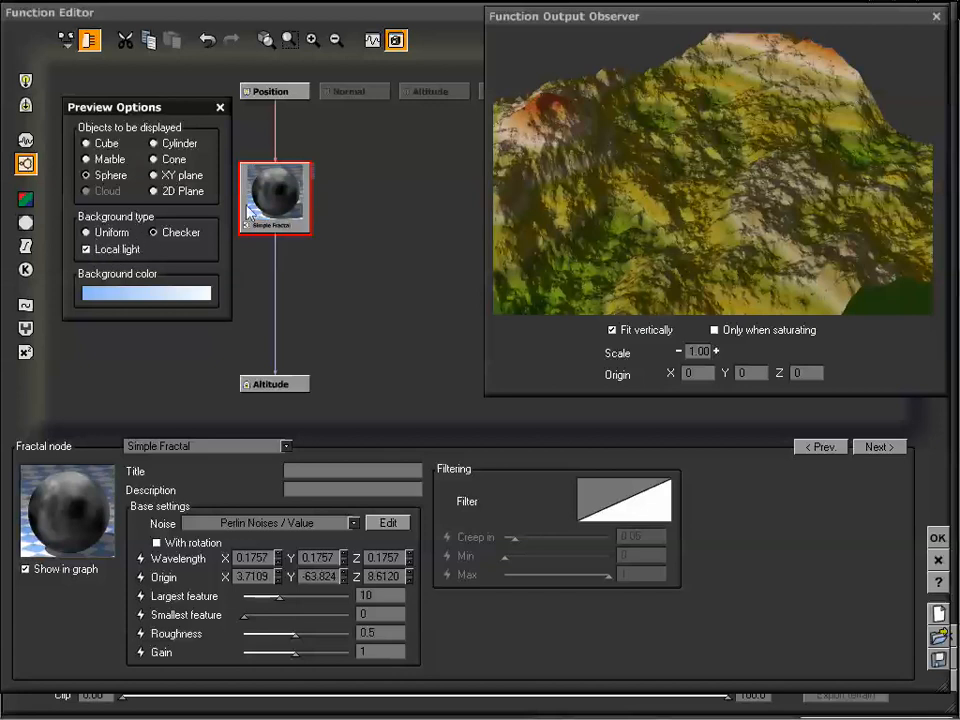
pyautogui.click(98, 234)
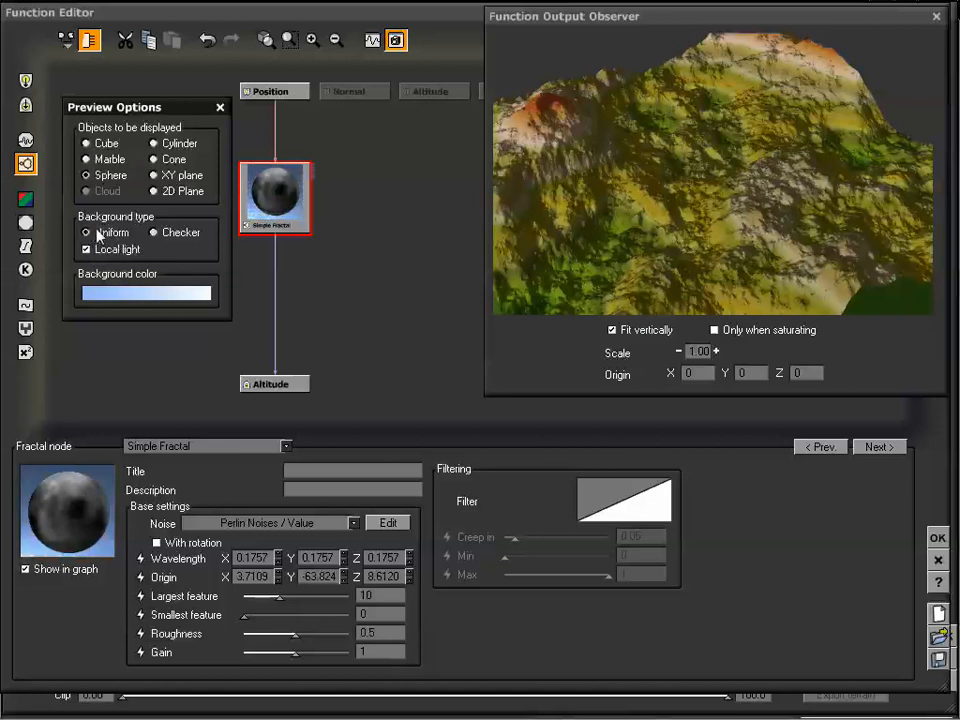
pyautogui.click(155, 232)
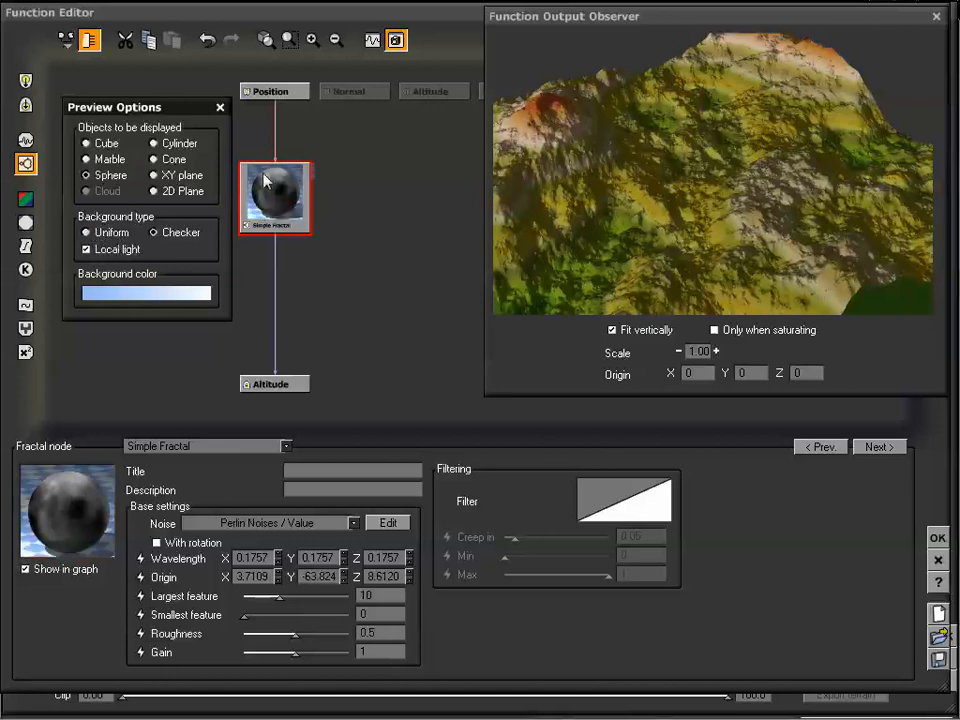
pyautogui.click(96, 235)
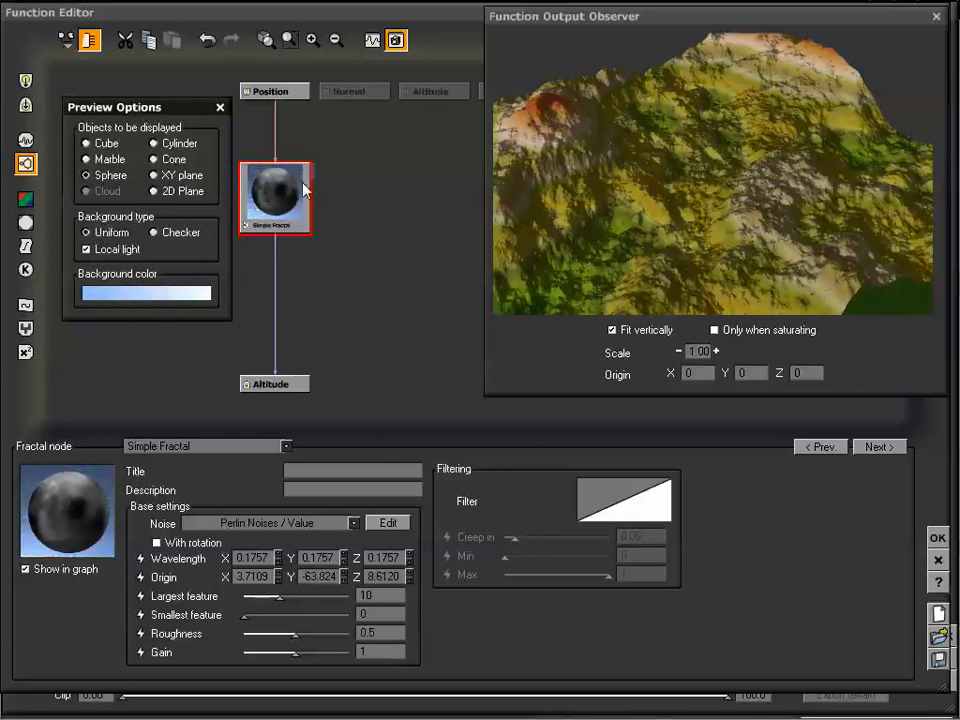
pyautogui.click(156, 196)
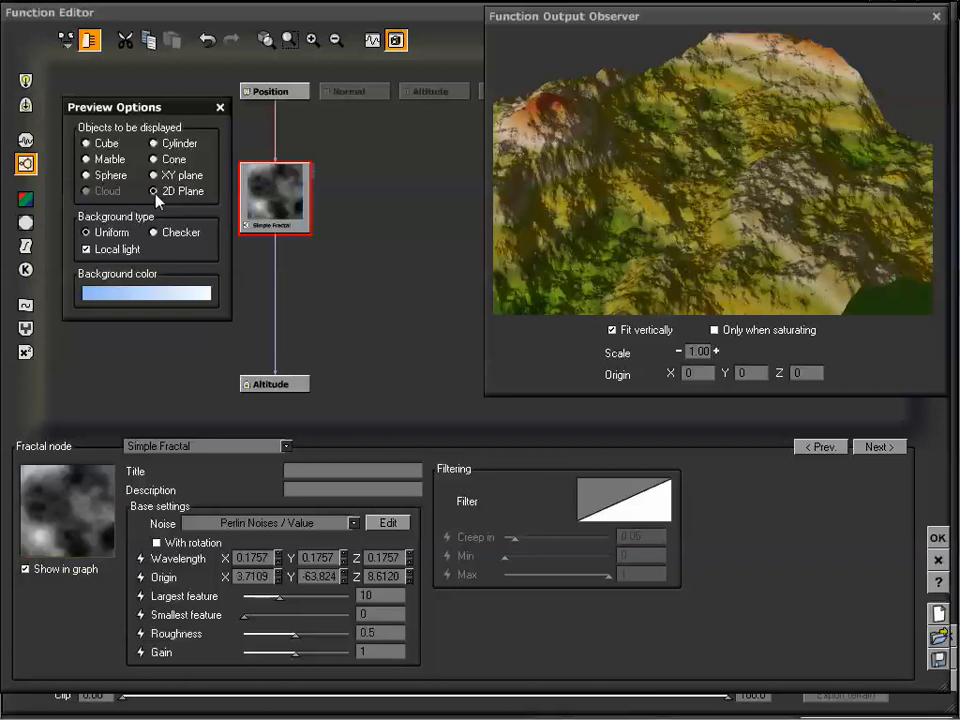
pyautogui.click(219, 107)
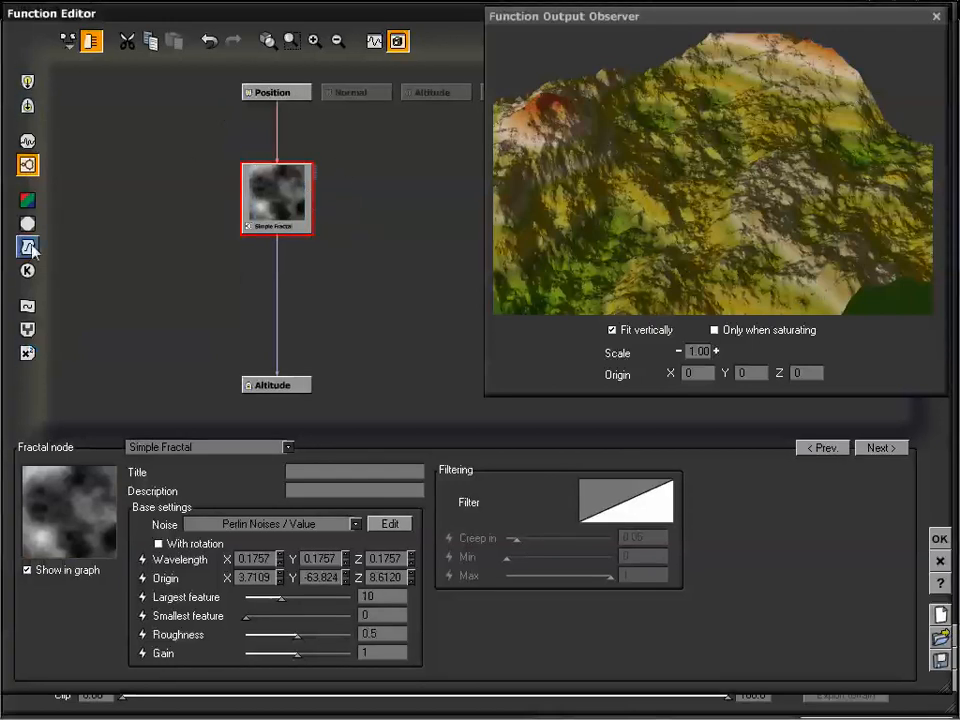
pyautogui.moveTo(279, 201)
pyautogui.mouseDown()
pyautogui.moveTo(280, 228)
pyautogui.moveTo(277, 203)
pyautogui.mouseUp()
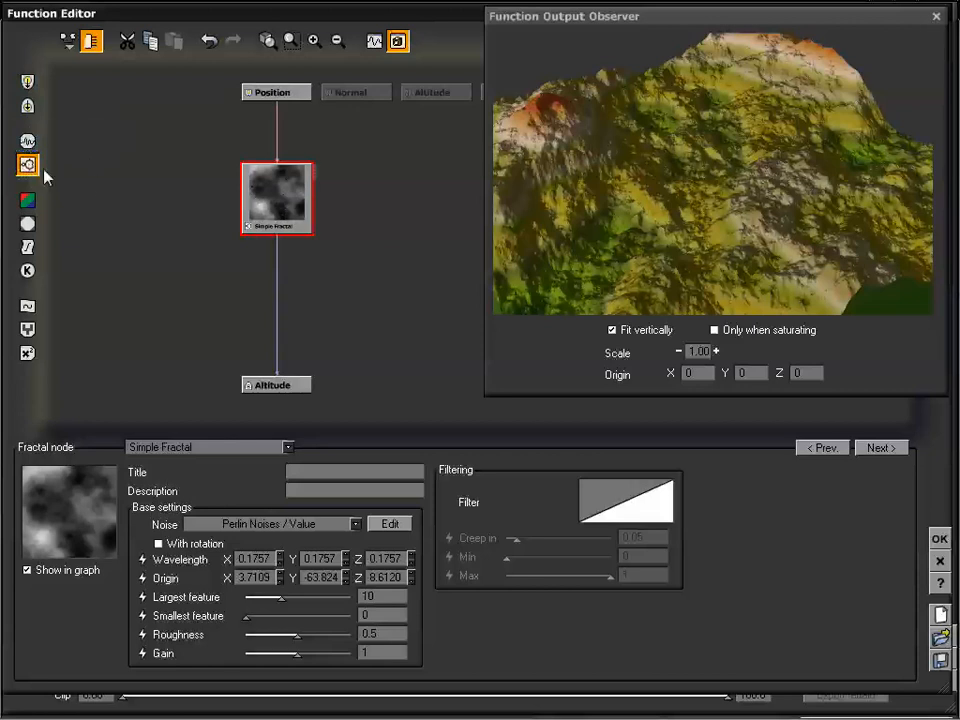
pyautogui.click(199, 203)
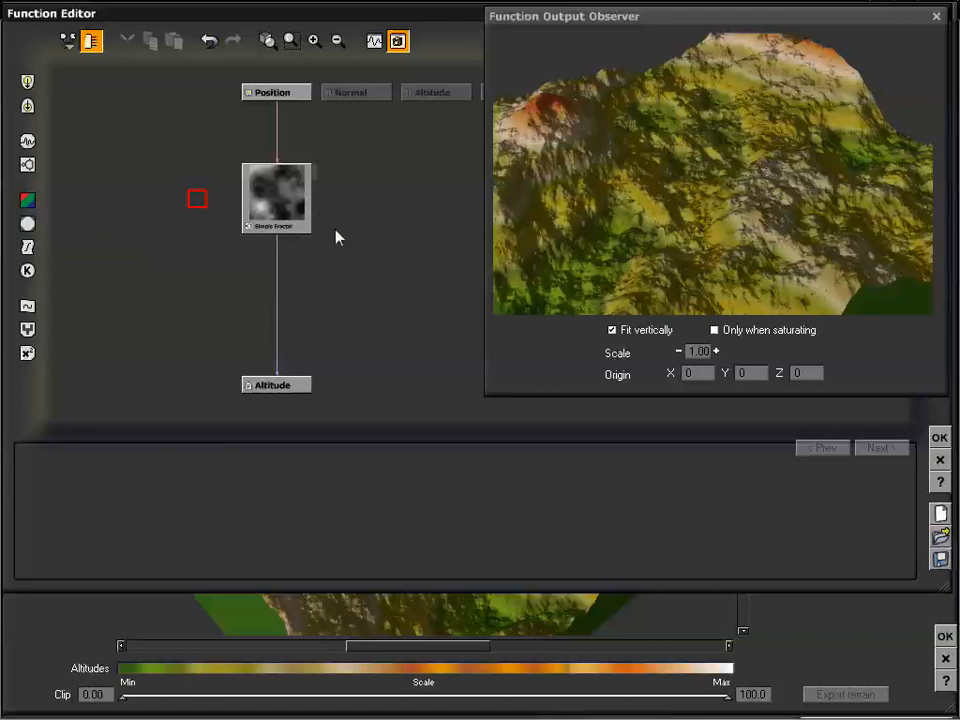
pyautogui.click(284, 203)
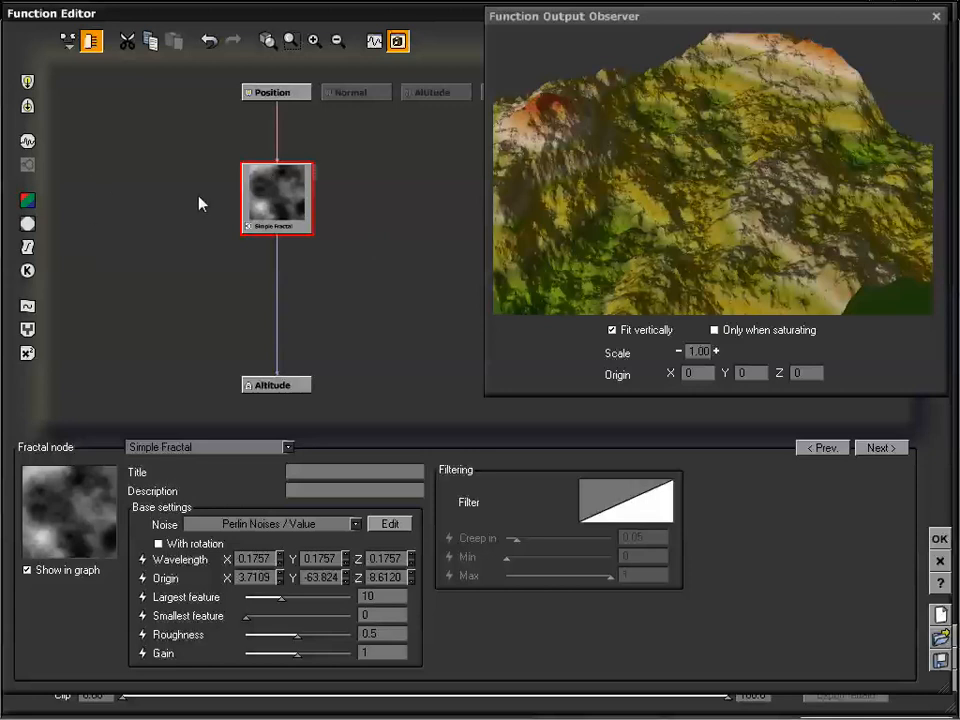
pyautogui.click(222, 224)
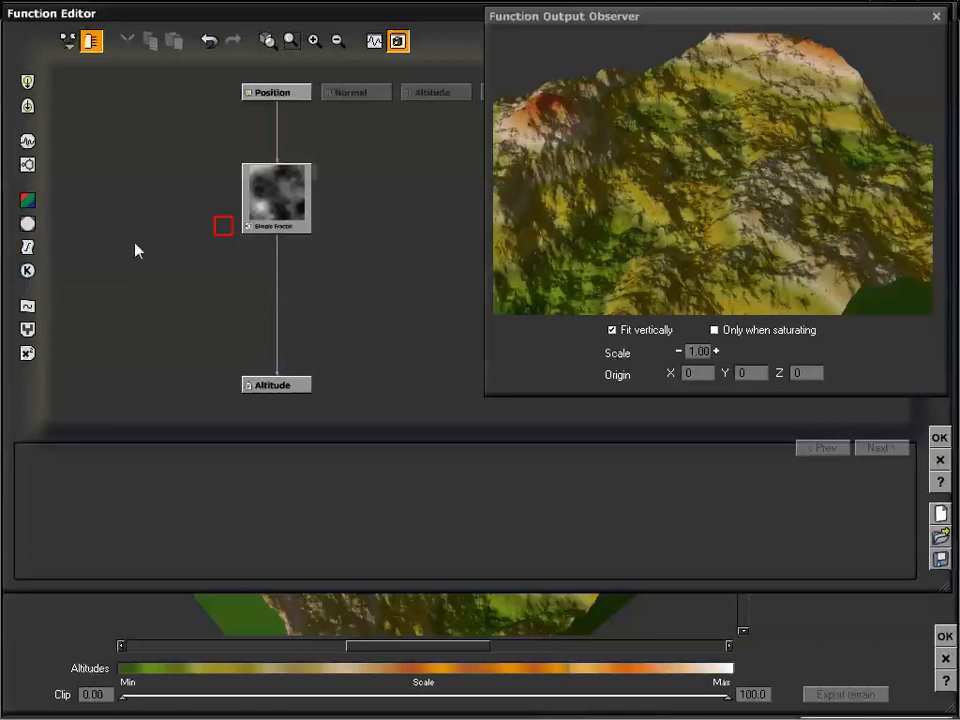
# Connect a constant vector node to the Simple Fractal's Origin parameter and check which constant types it offers
pyautogui.click(270, 205)
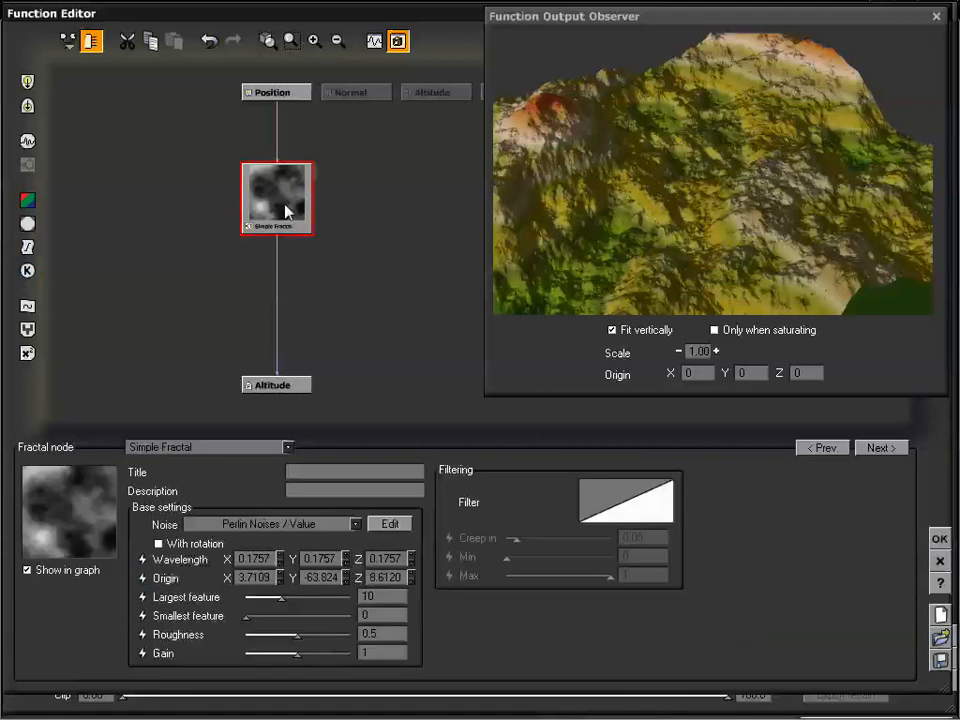
pyautogui.click(142, 580)
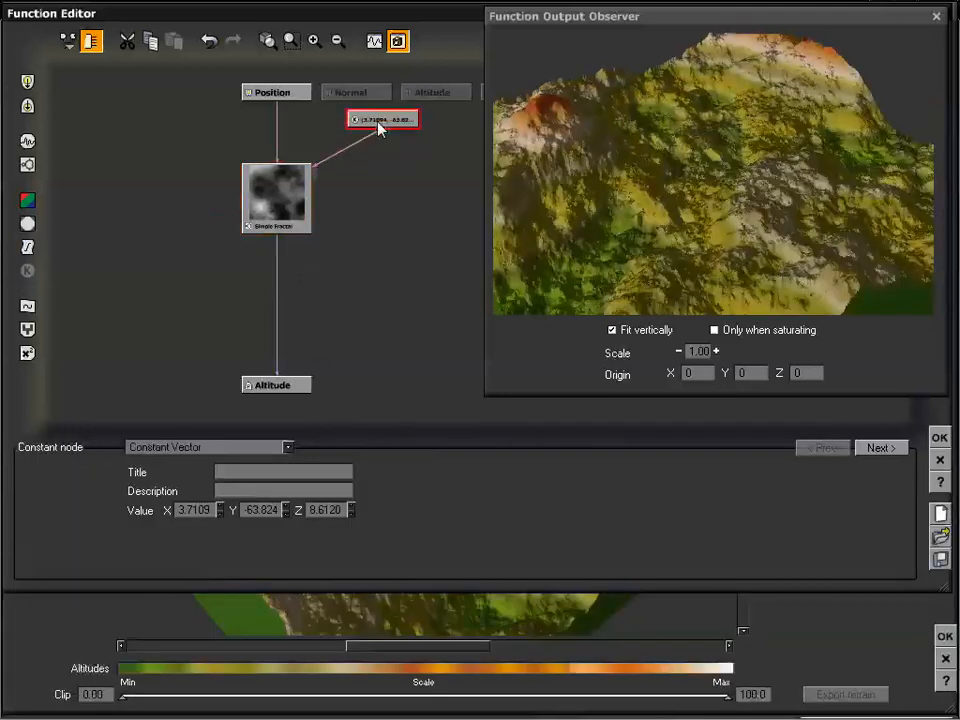
pyautogui.click(288, 447)
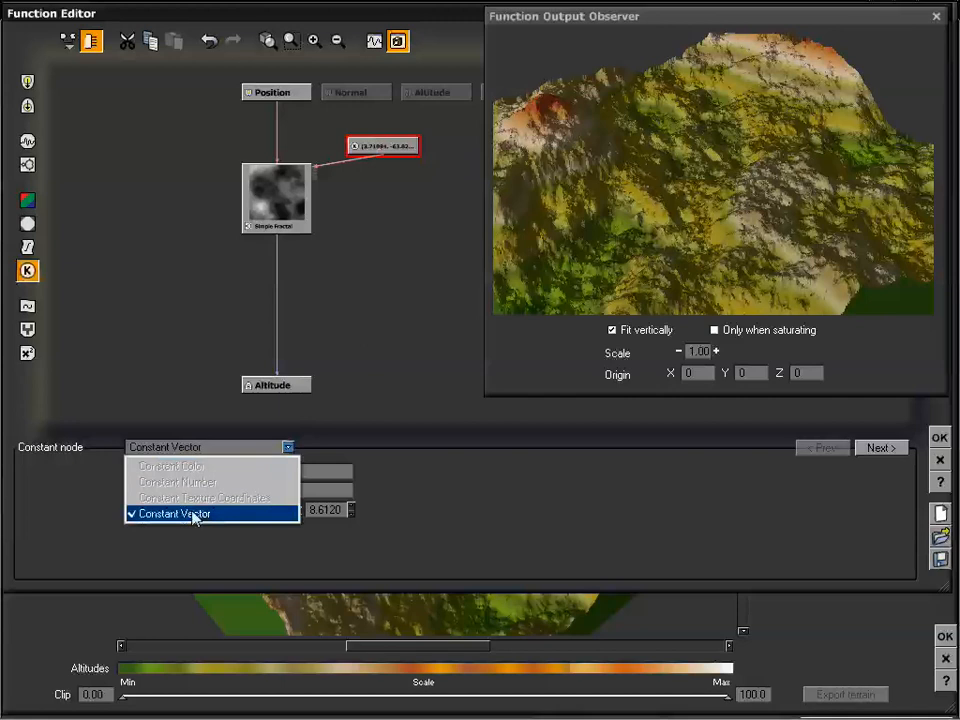
pyautogui.click(242, 536)
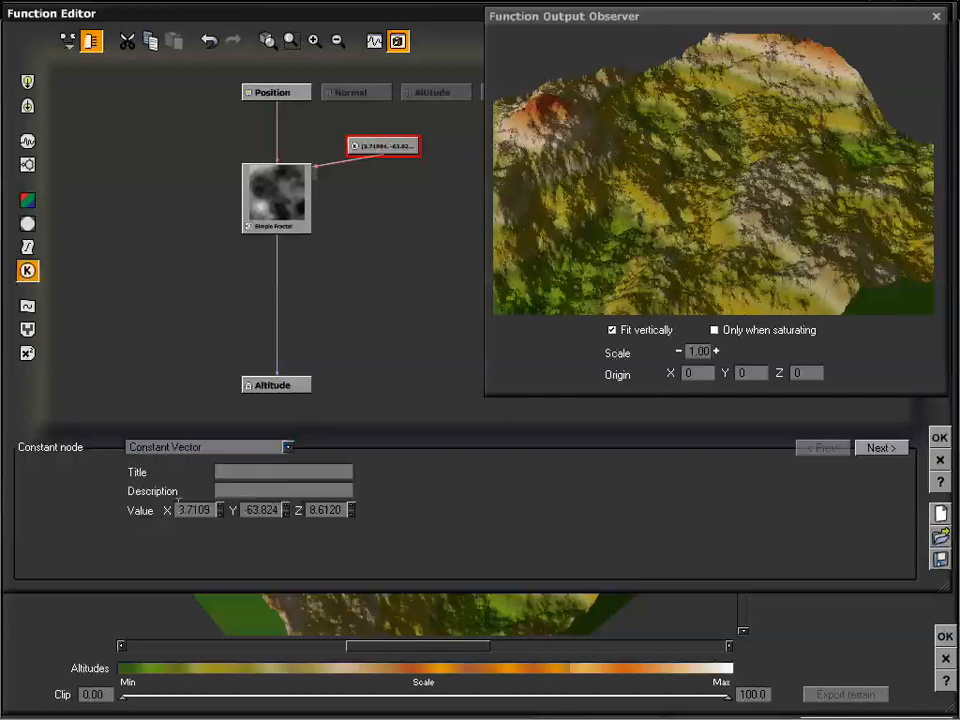
pyautogui.click(336, 511)
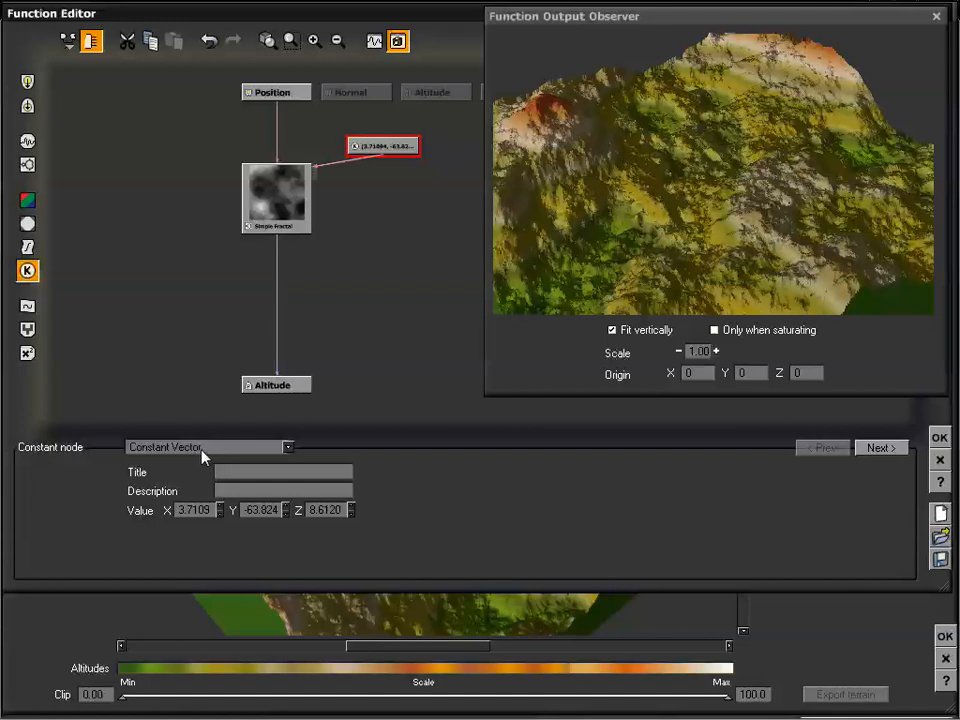
# Move the Simple Fractal node lower in the graph and shift the constant vector node closer above it
pyautogui.moveTo(297, 200); pyautogui.dragTo(291, 227)
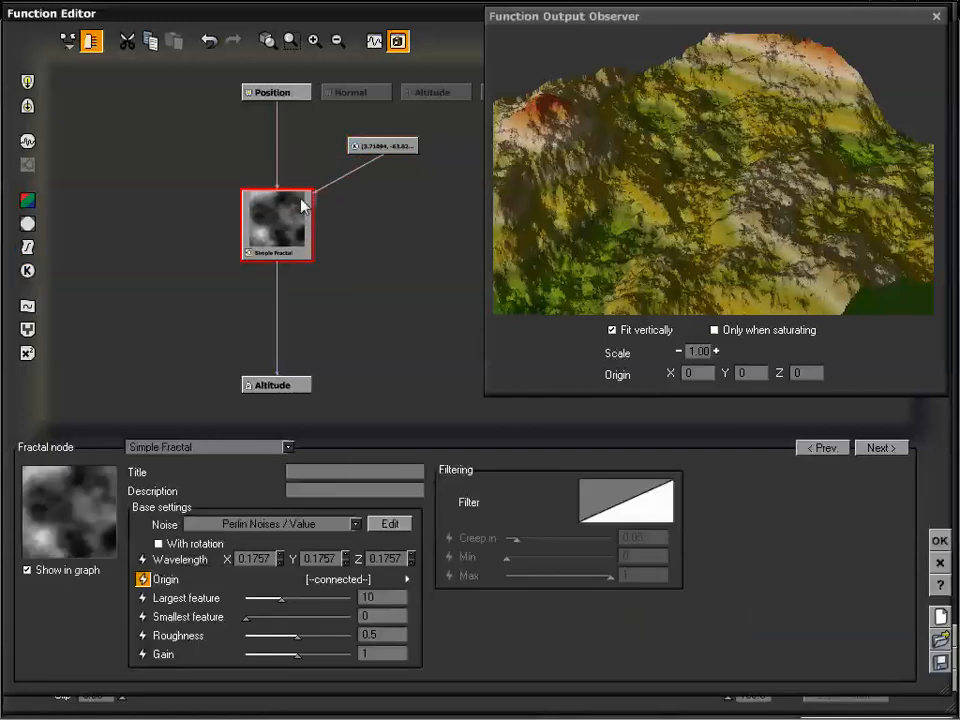
pyautogui.click(397, 148)
pyautogui.moveTo(398, 150); pyautogui.dragTo(364, 150)
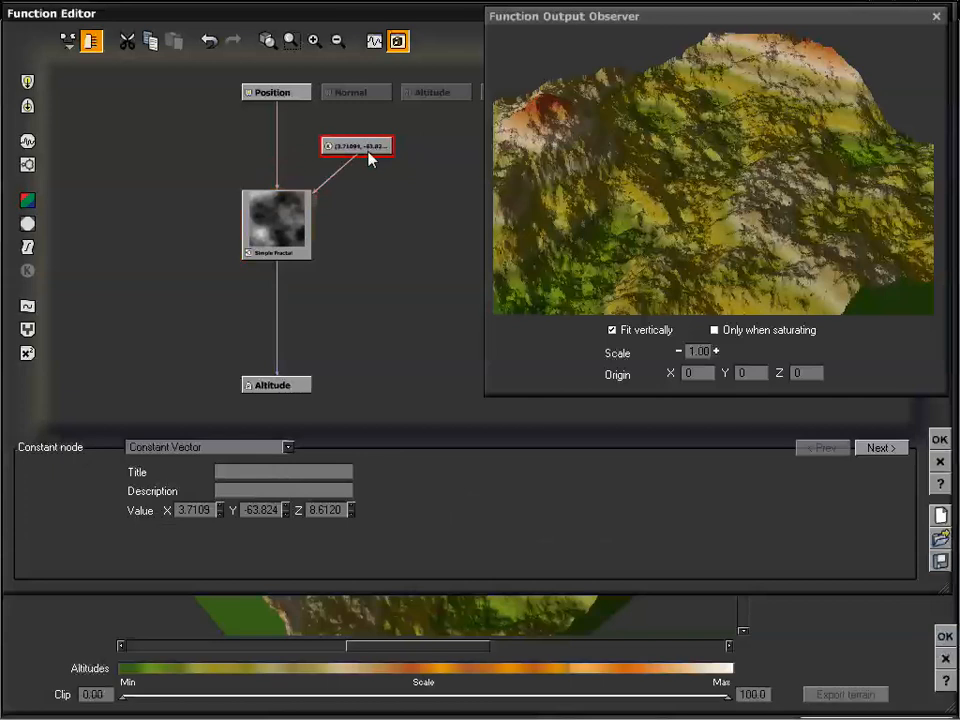
pyautogui.click(288, 216)
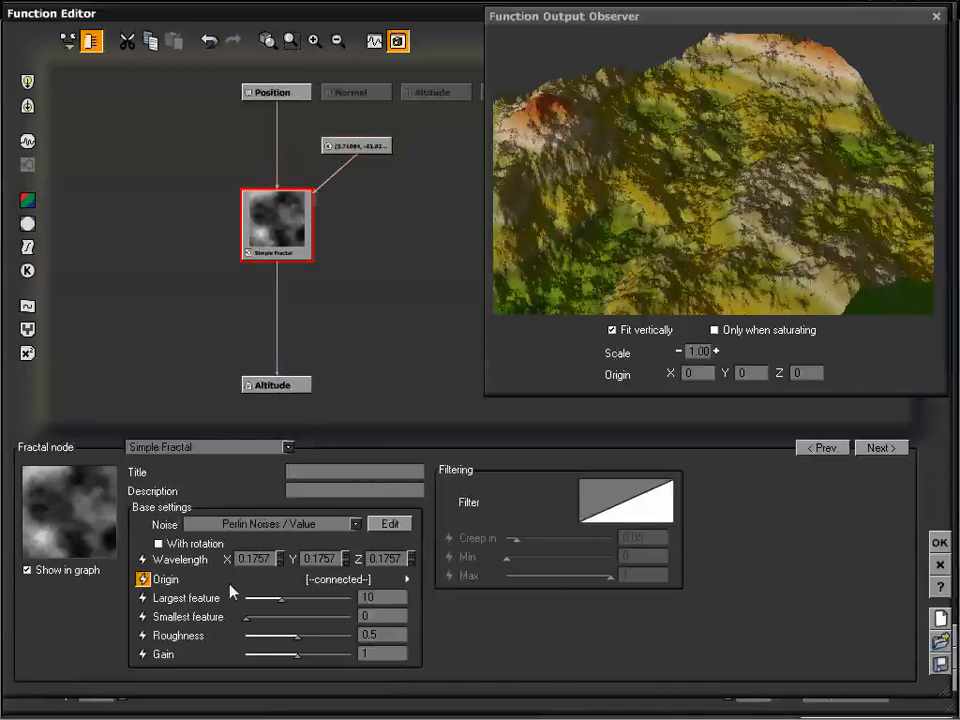
pyautogui.click(364, 147)
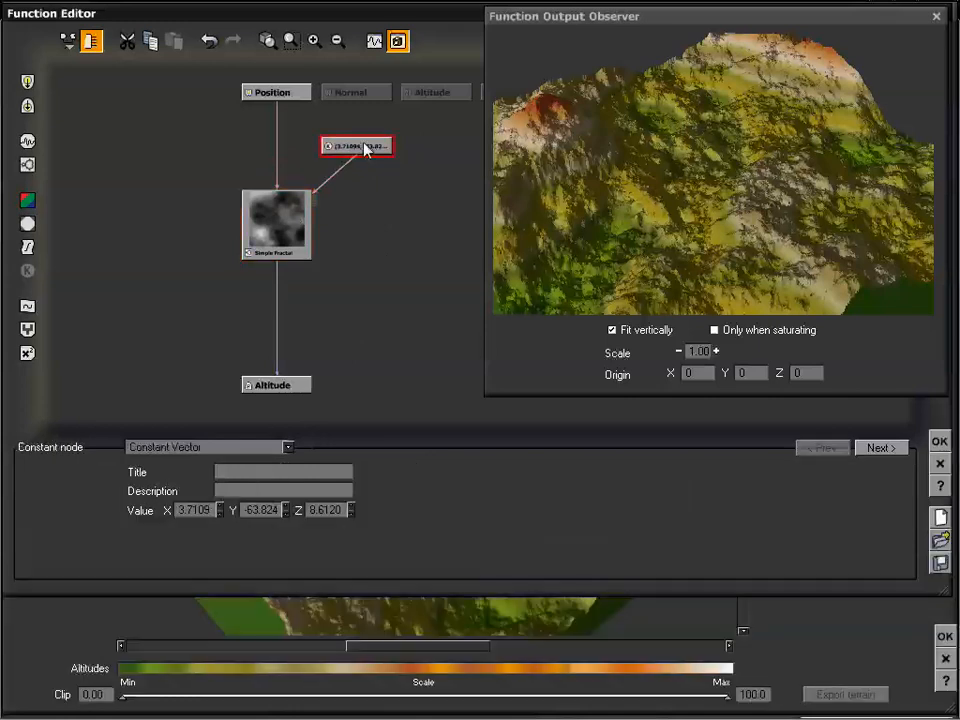
pyautogui.moveTo(364, 147); pyautogui.dragTo(337, 146)
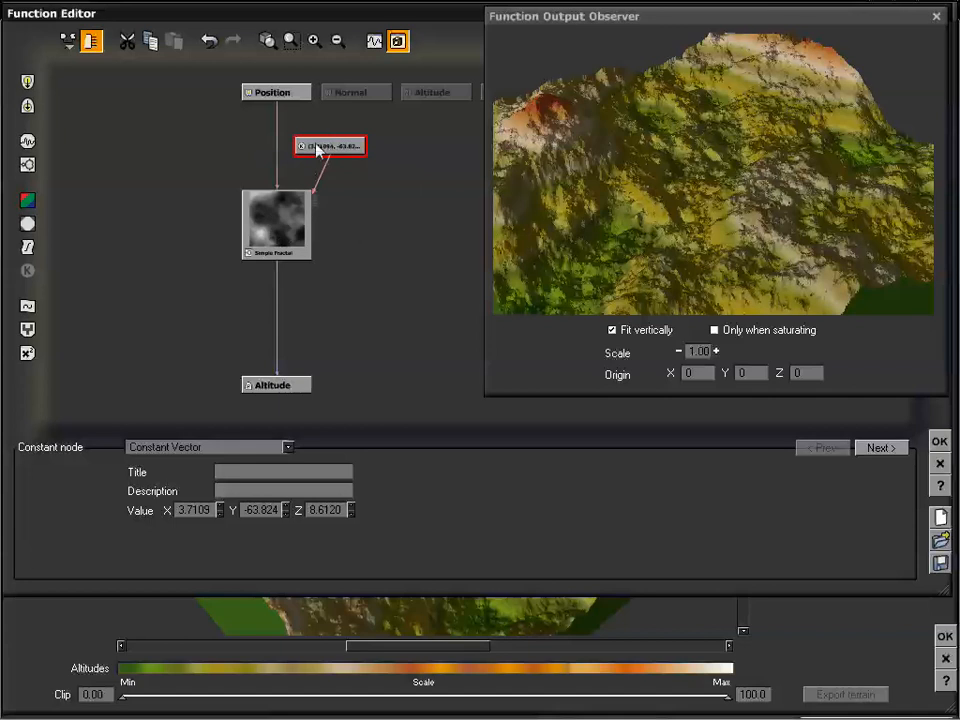
# Check the fractal's connected Origin parameter, and delete the constant vector node feeding it
pyautogui.moveTo(376, 218); pyautogui.dragTo(391, 234)
pyautogui.click(277, 229)
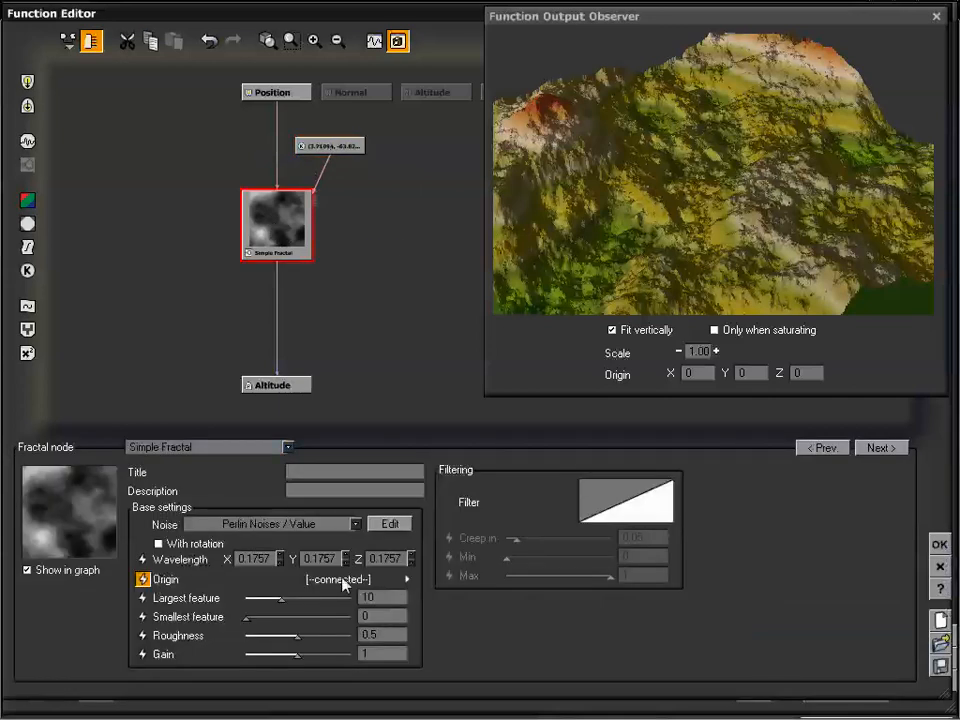
pyautogui.click(340, 148)
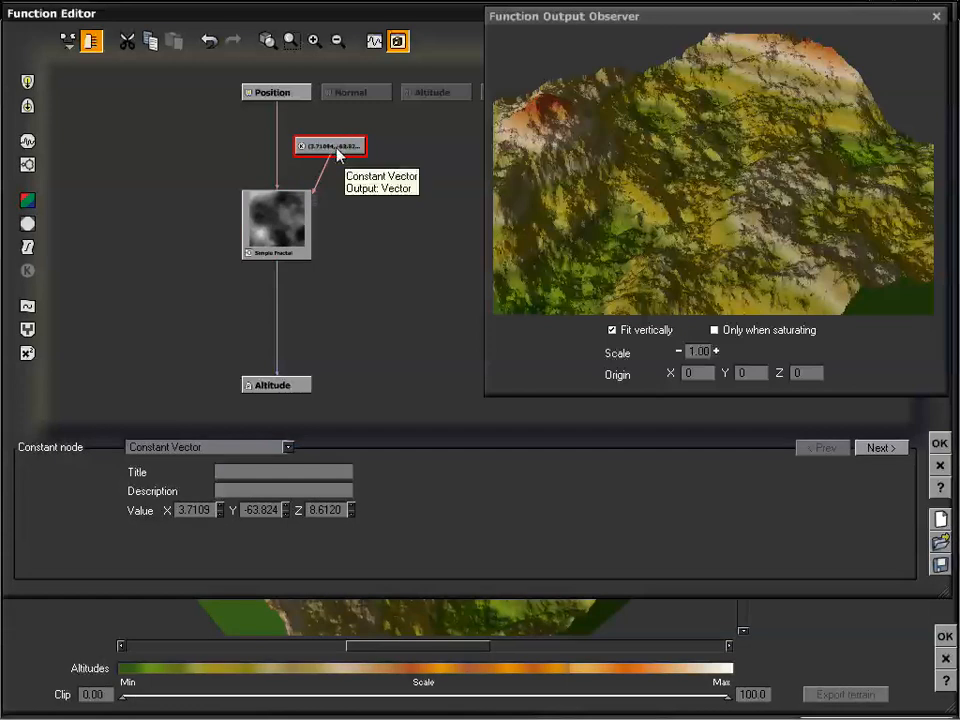
pyautogui.moveTo(337, 150); pyautogui.dragTo(356, 150)
pyautogui.press('Delete')
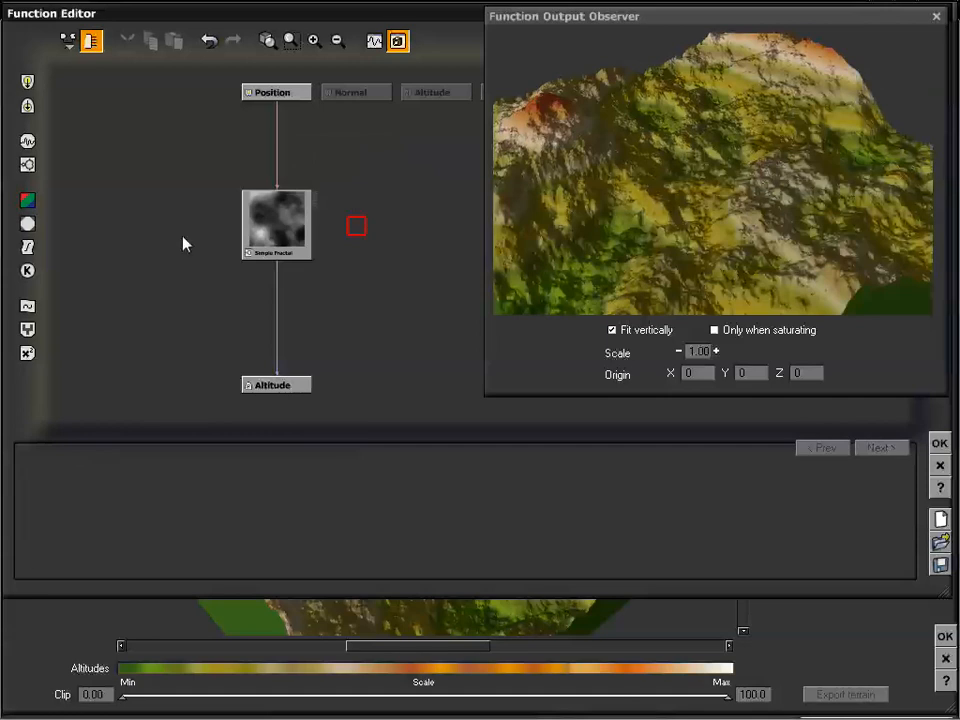
# Connect a constant number node to the Simple Fractal's Roughness parameter, and delete that node again
pyautogui.click(295, 224)
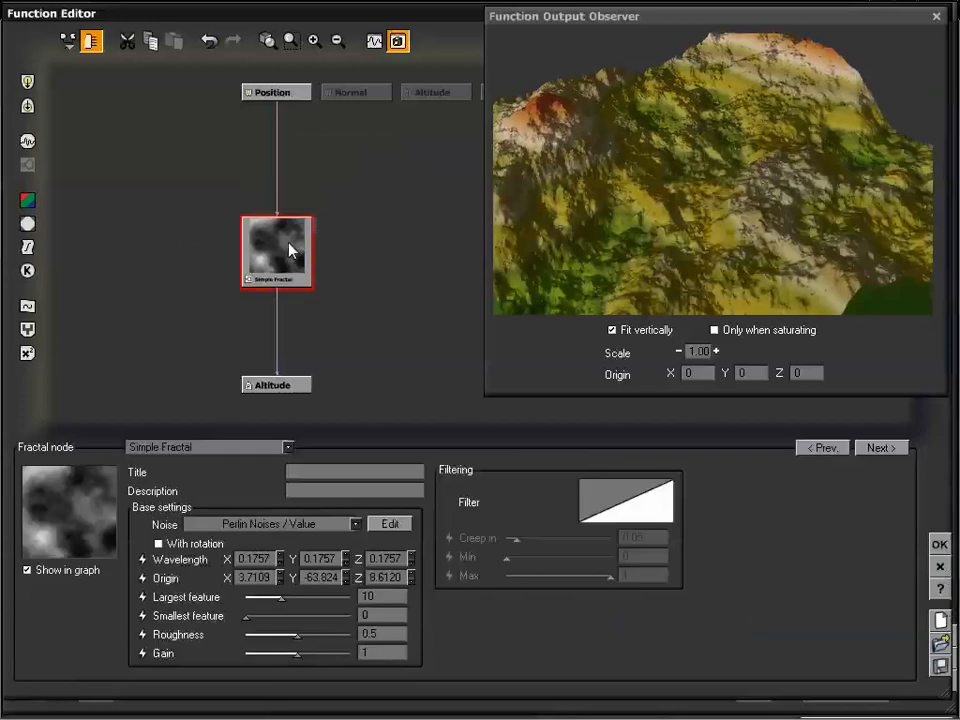
pyautogui.click(382, 242)
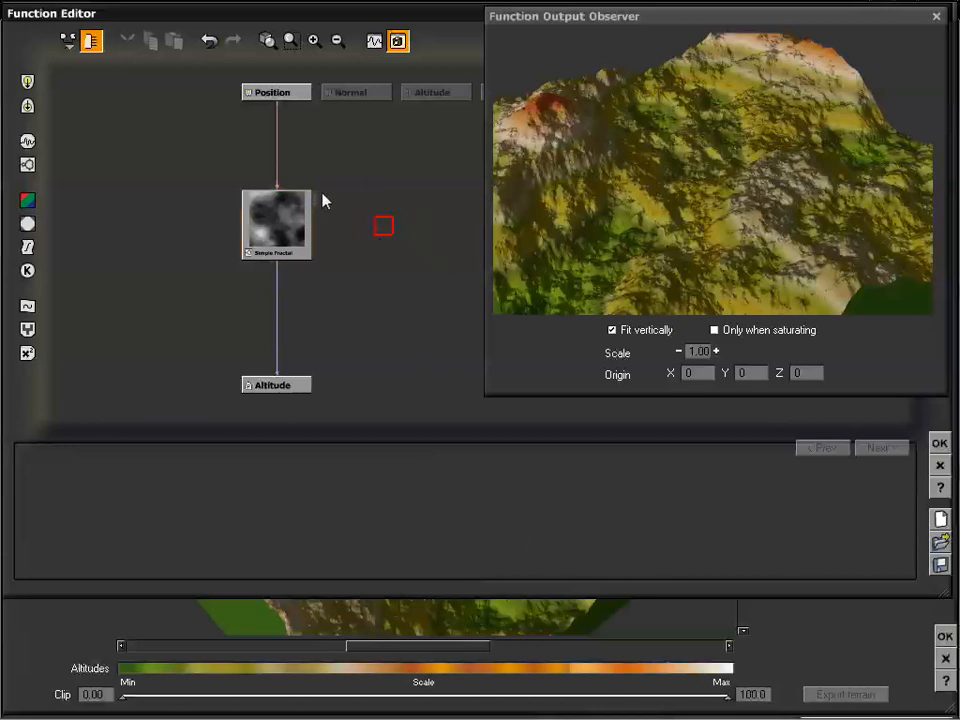
pyautogui.click(295, 216)
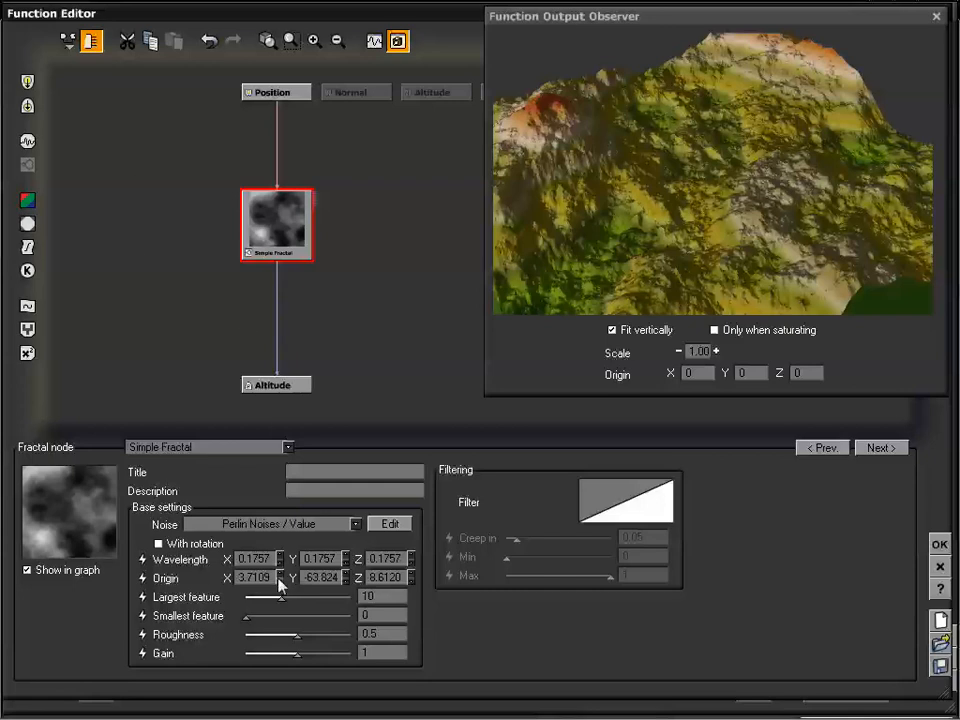
pyautogui.click(143, 635)
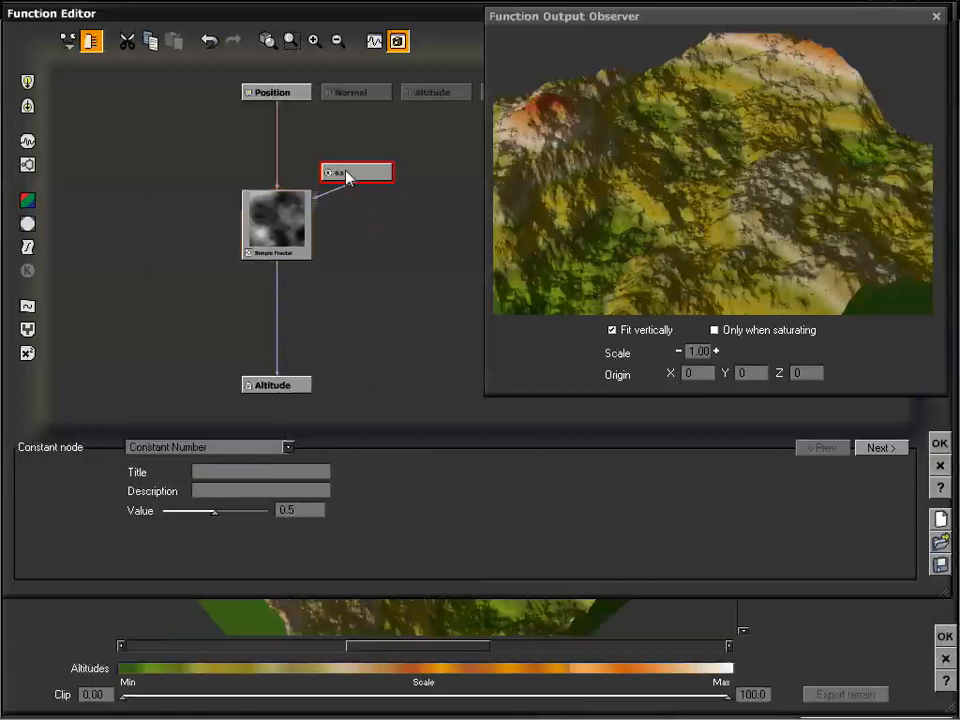
pyautogui.press('Delete')
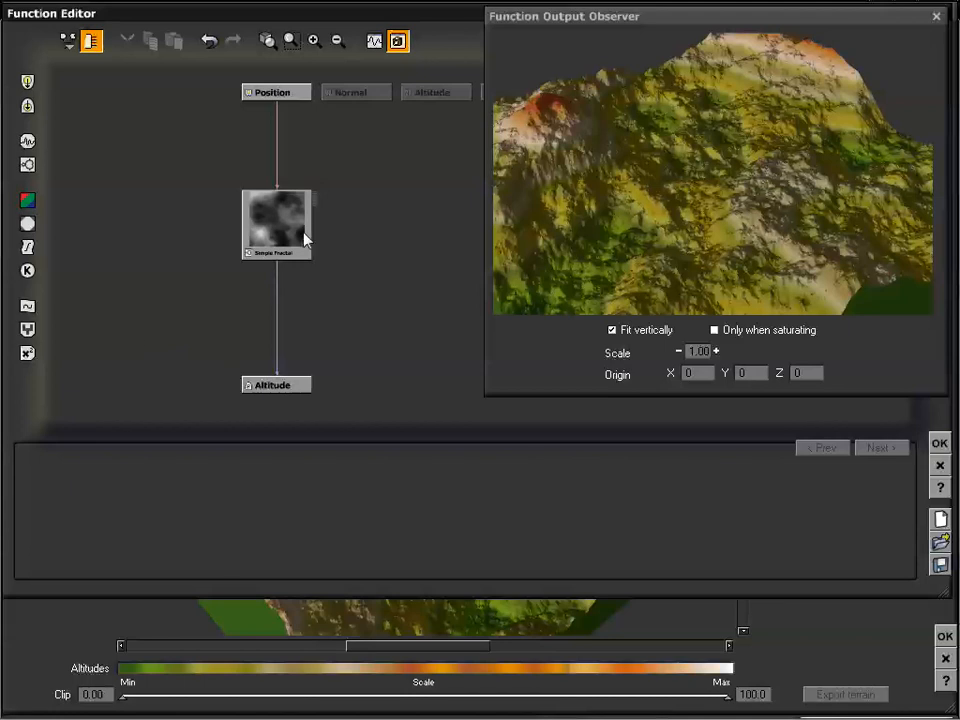
# Move the Simple Fractal node up closer to the Position input and deselect it
pyautogui.moveTo(297, 232); pyautogui.dragTo(290, 214)
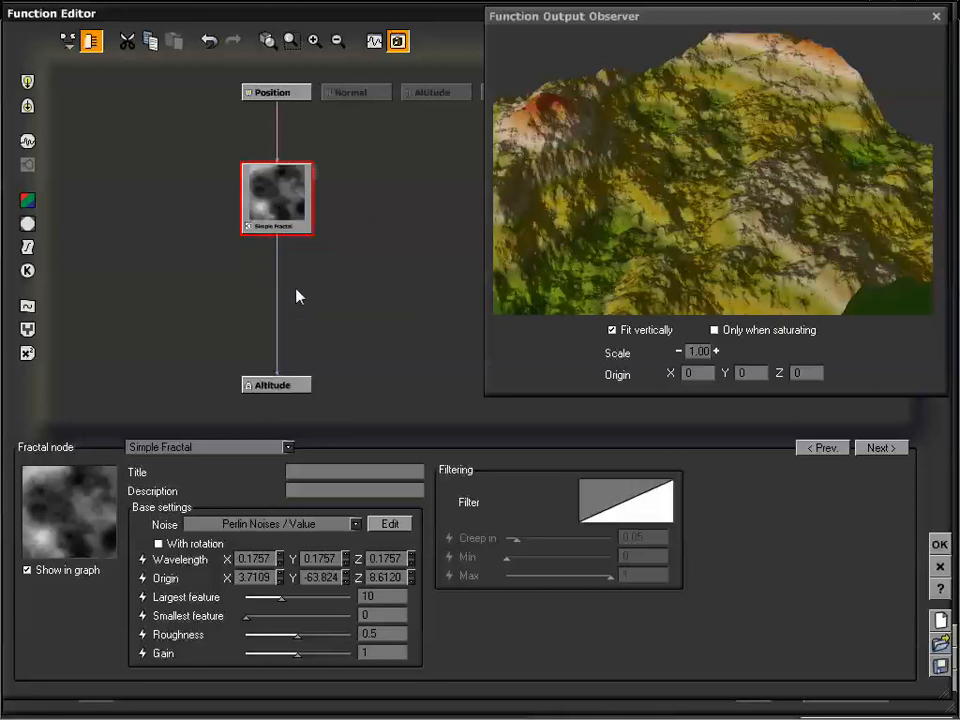
pyautogui.moveTo(321, 217); pyautogui.dragTo(332, 236)
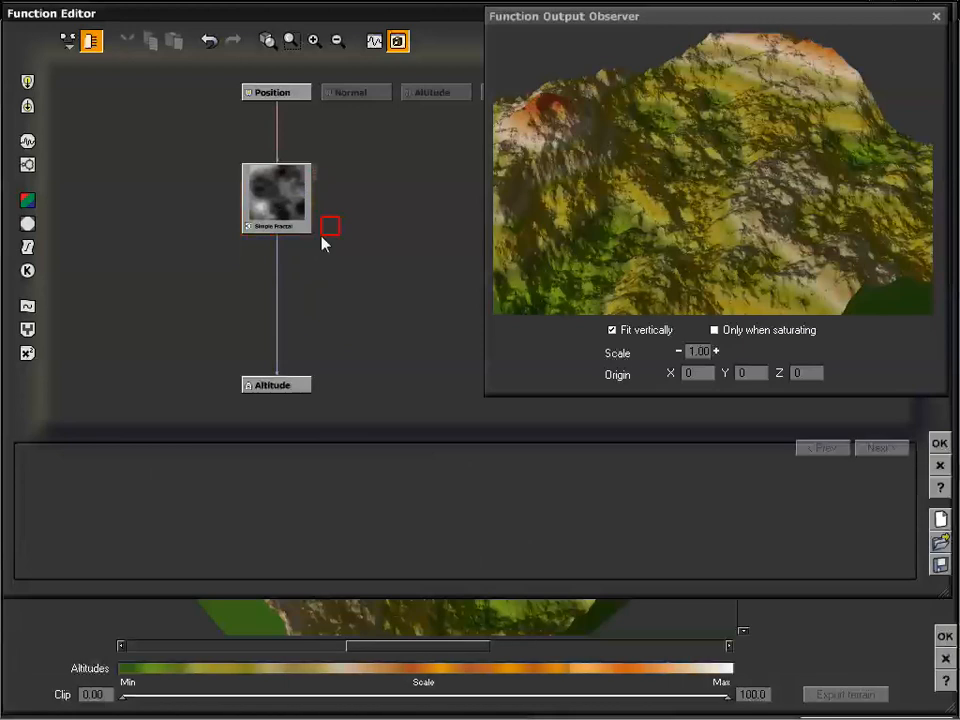